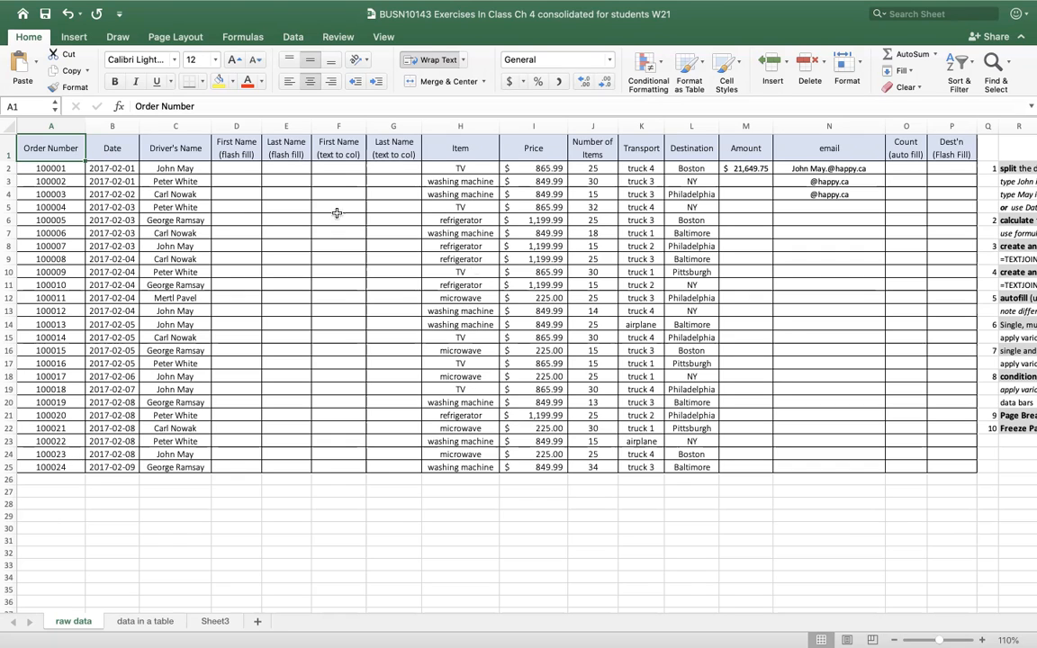
Freeze the top row of the raw data sheet and hide the sheet's gridlines
click(382, 37)
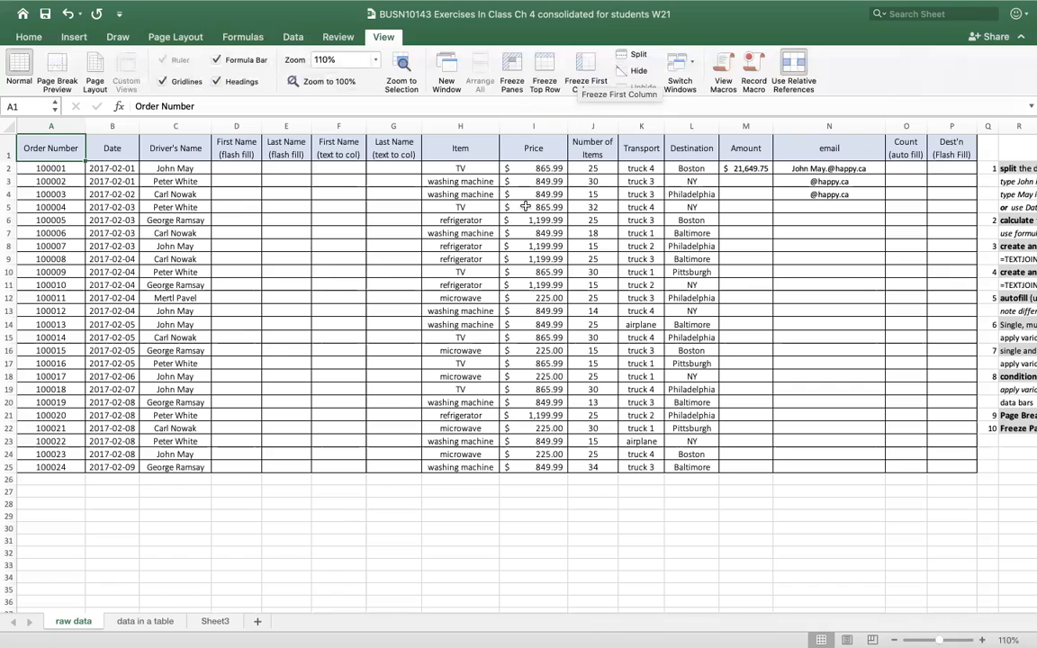
click(541, 75)
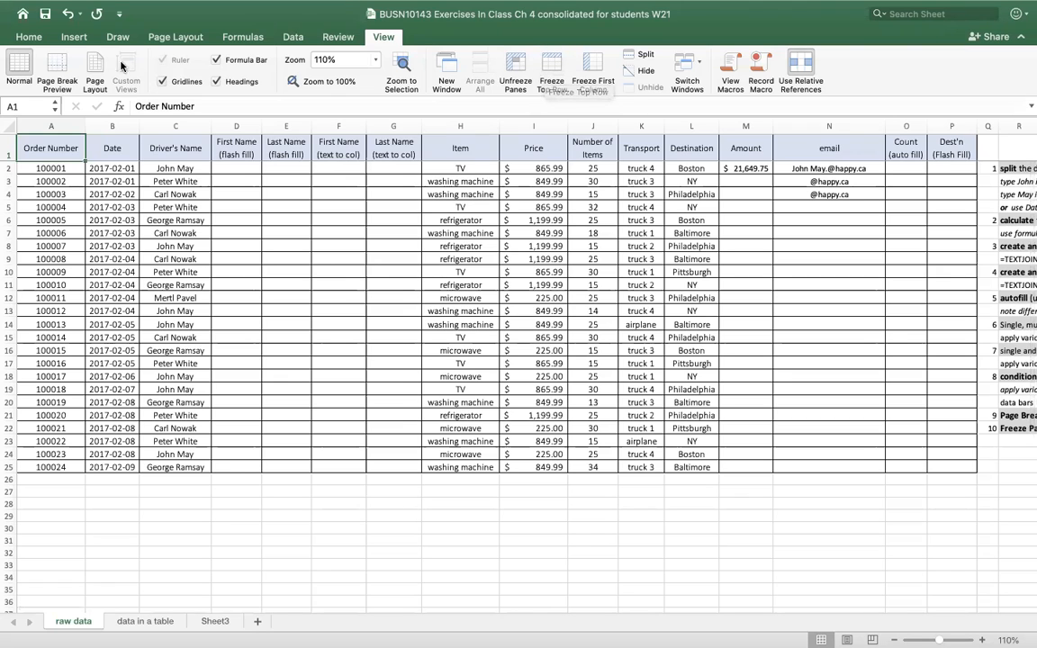
click(162, 81)
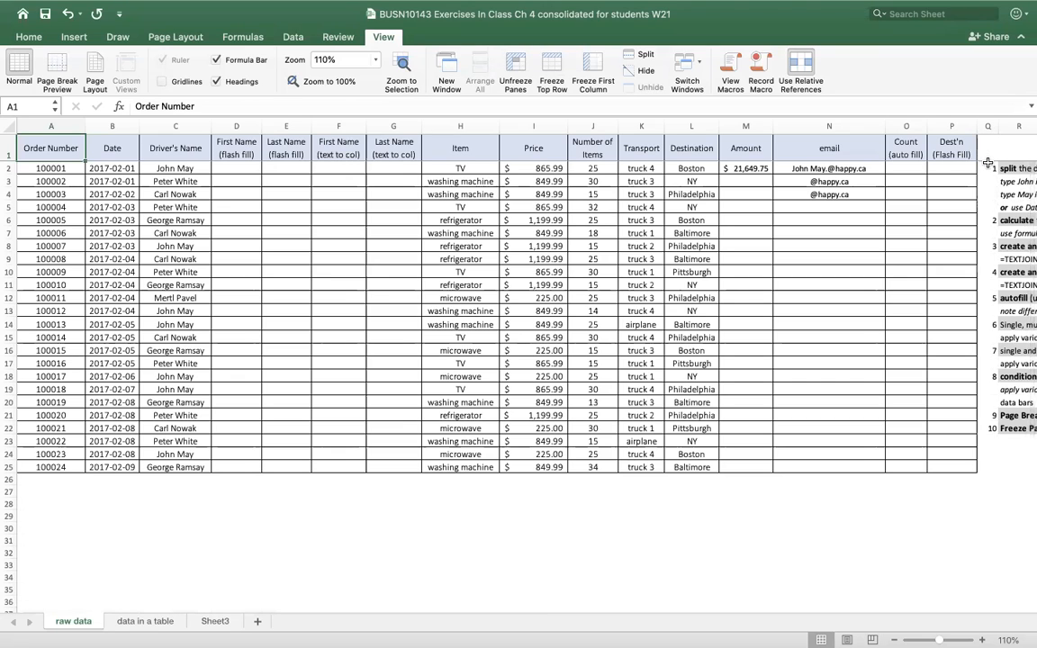
click(511, 70)
Examine how the frozen header row behaves while moving down the sheet and across to cell AK3
scroll(489, 363, down, 6)
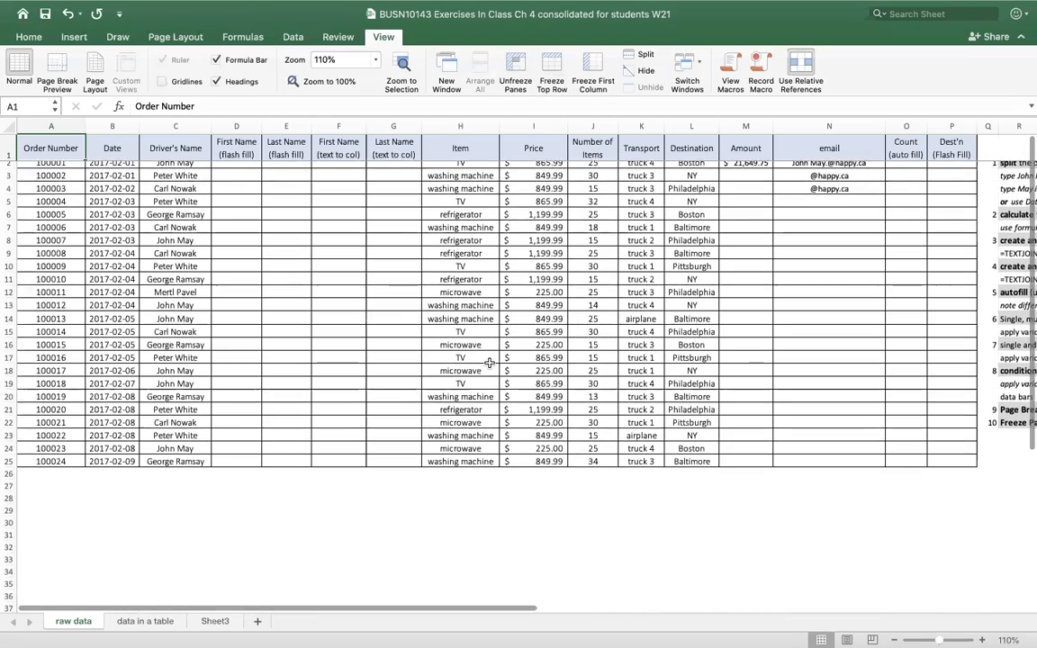
scroll(490, 361, up, 6)
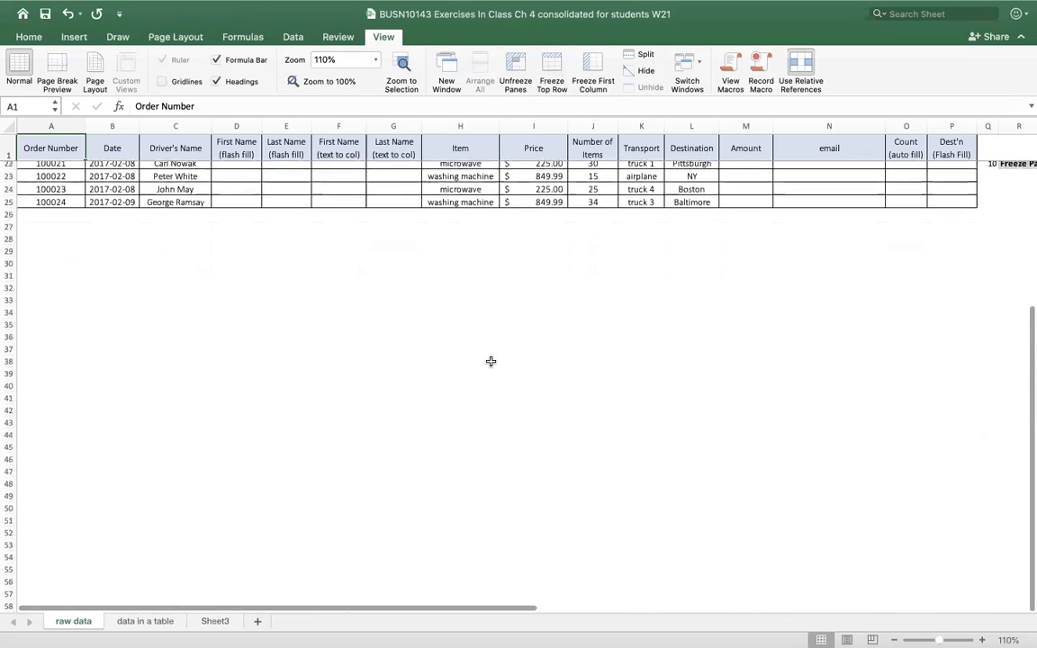
key(Right)
key(Right)
key(Right)
key(Right)
key(Right)
key(Right)
key(Down)
key(Down)
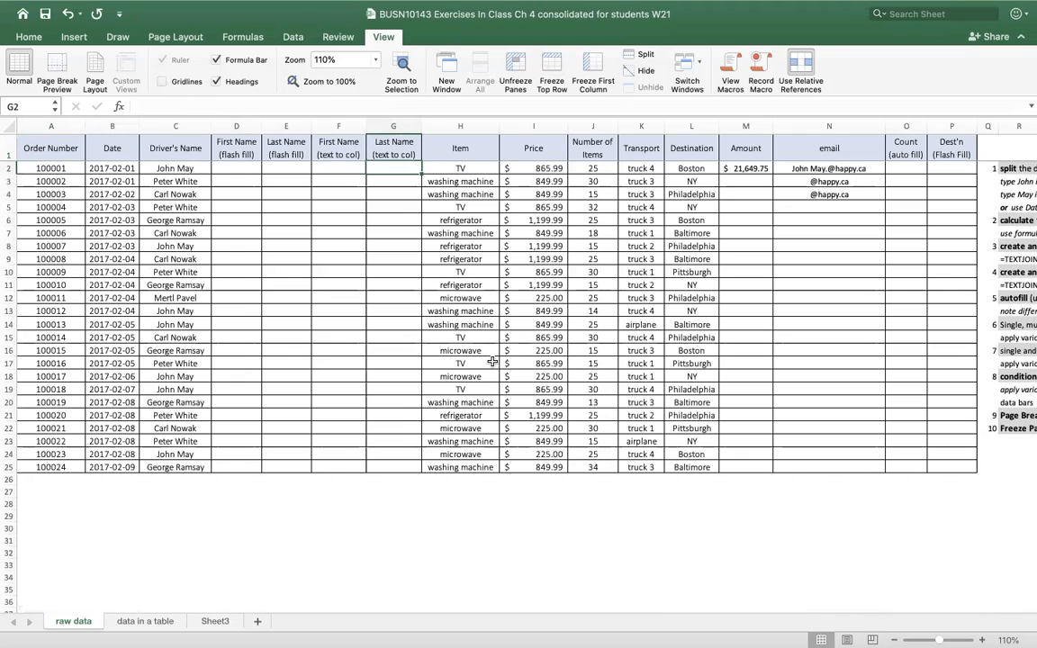
key(Right)
key(Right)
key(Right)
key(Right)
key(Right)
key(Right)
key(Right)
key(Right)
key(Right)
key(Right)
key(Right)
key(Right)
key(Right)
key(Right)
key(Right)
key(Right)
key(Right)
key(Right)
key(Right)
key(Right)
key(Right)
key(Right)
key(Right)
key(Right)
key(Right)
key(Right)
key(Right)
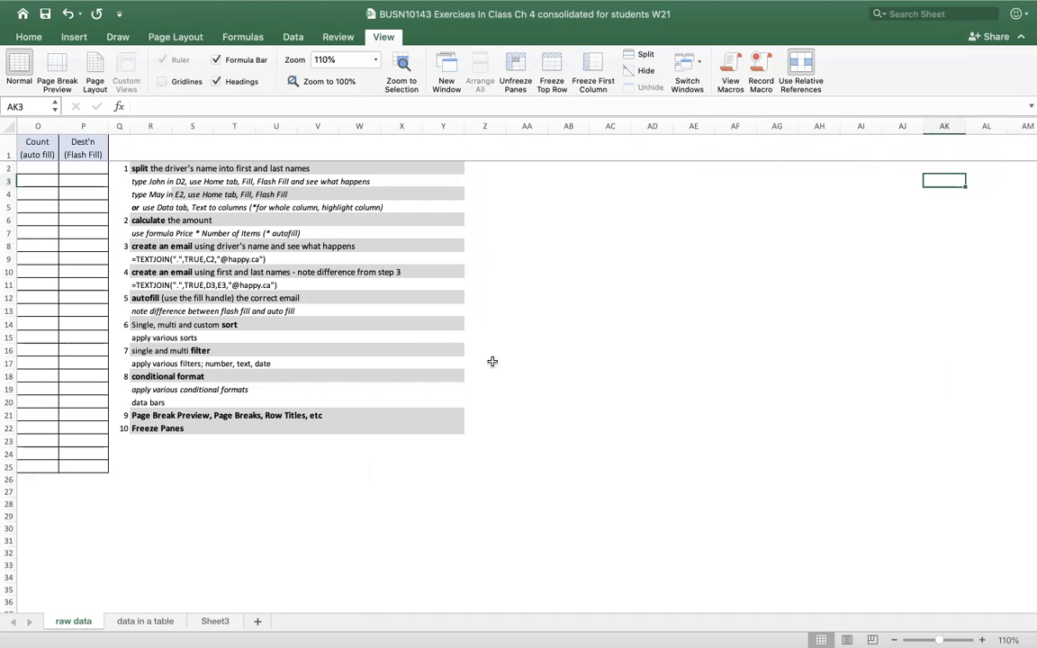
Return to cell A1 using the Go To command
key(ctrl+g)
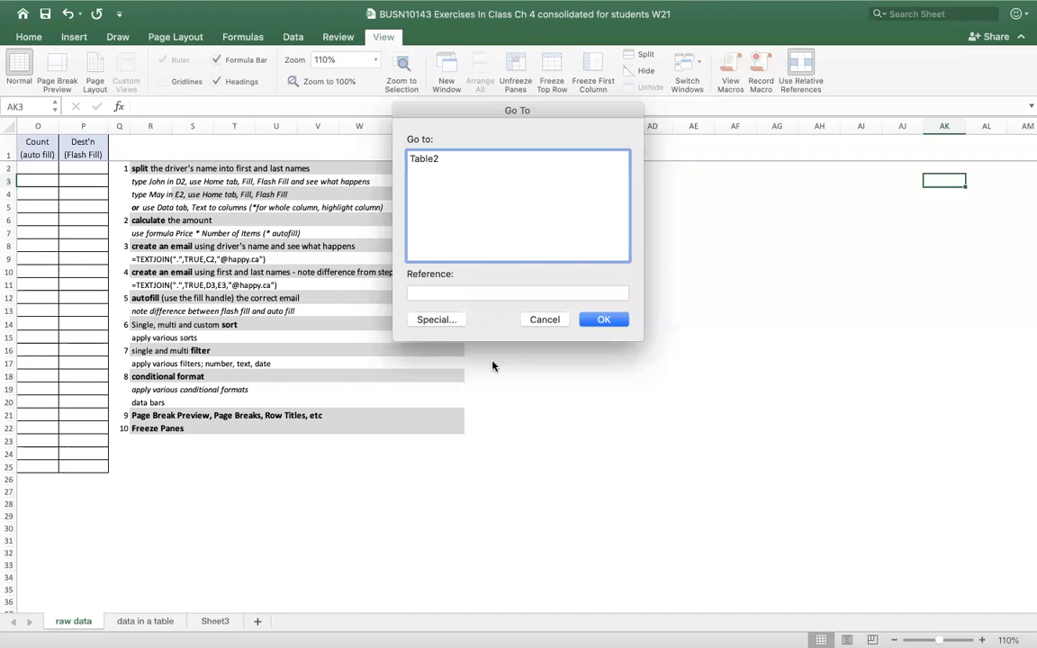
click(461, 293)
text(A1)
key(Return)
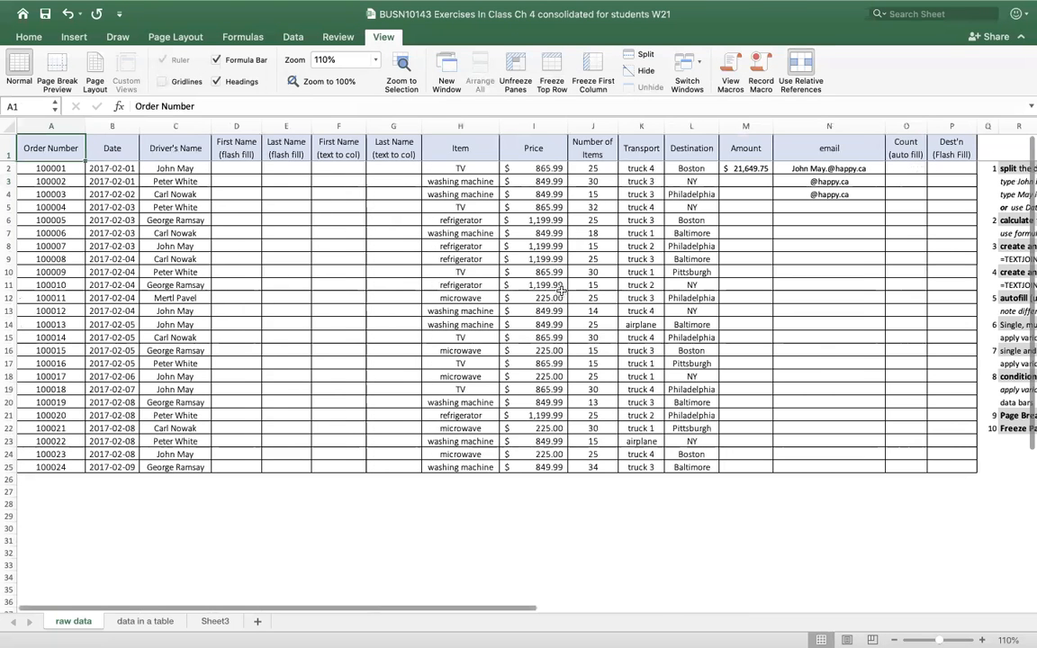
Unfreeze the top row and freeze the first column instead
click(515, 72)
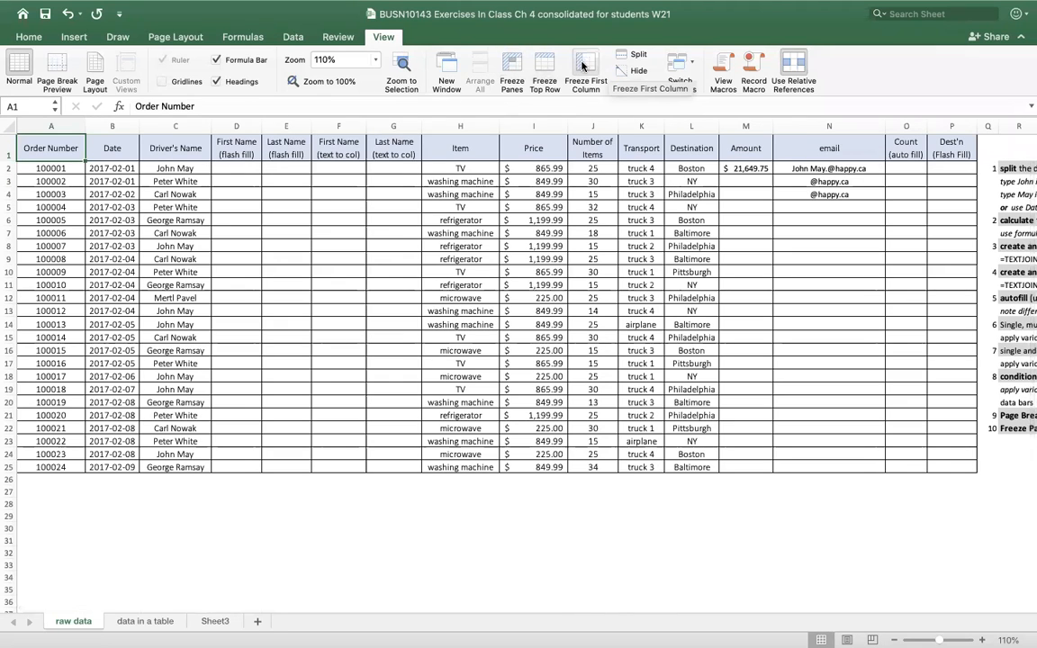
click(246, 246)
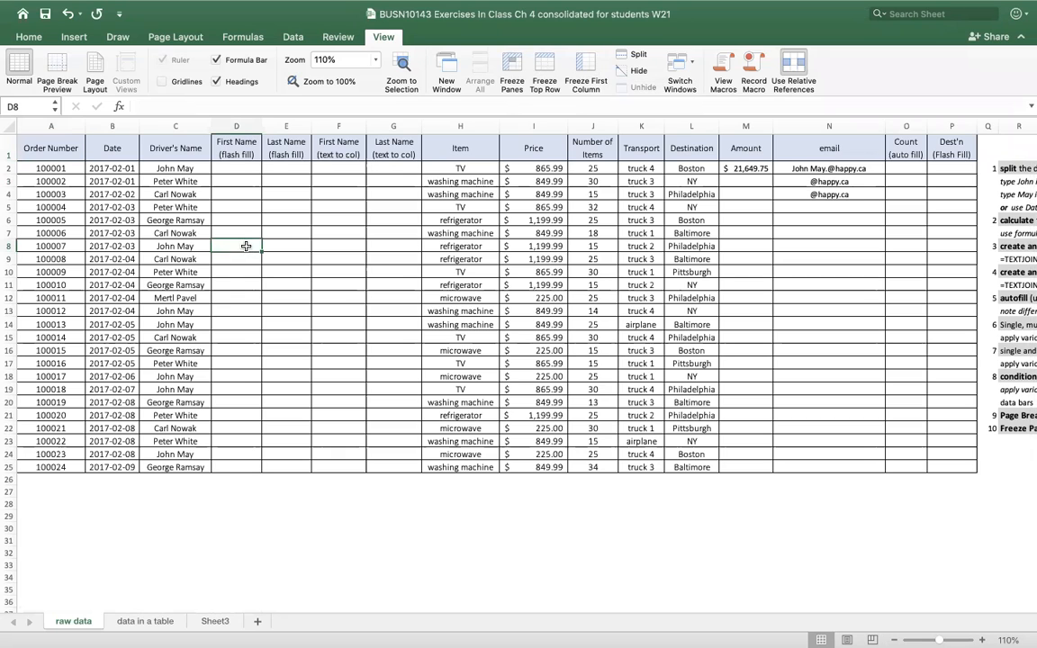
click(590, 72)
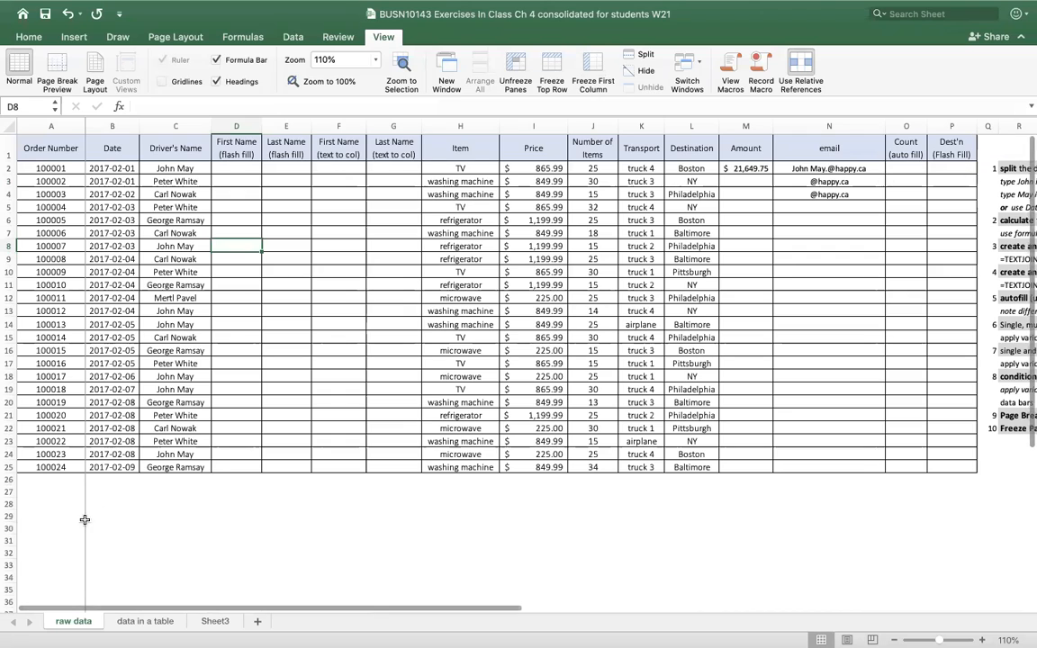
Examine how the frozen Order Number column behaves while moving vertically and across the sheet to column AJ
scroll(381, 239, down, 5)
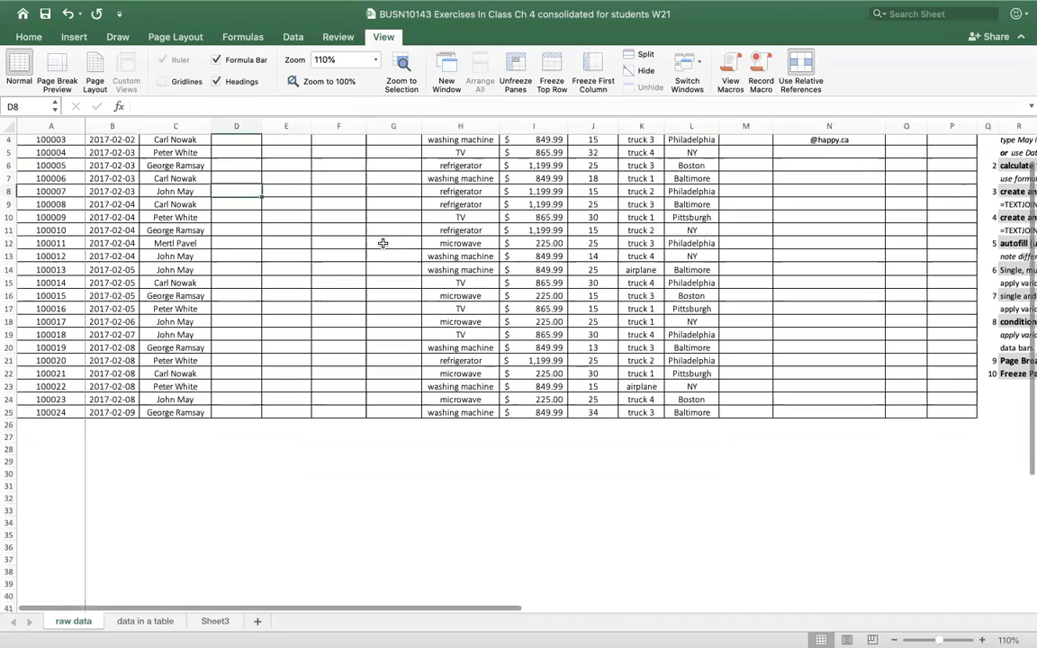
scroll(383, 243, down, 5)
scroll(383, 243, up, 8)
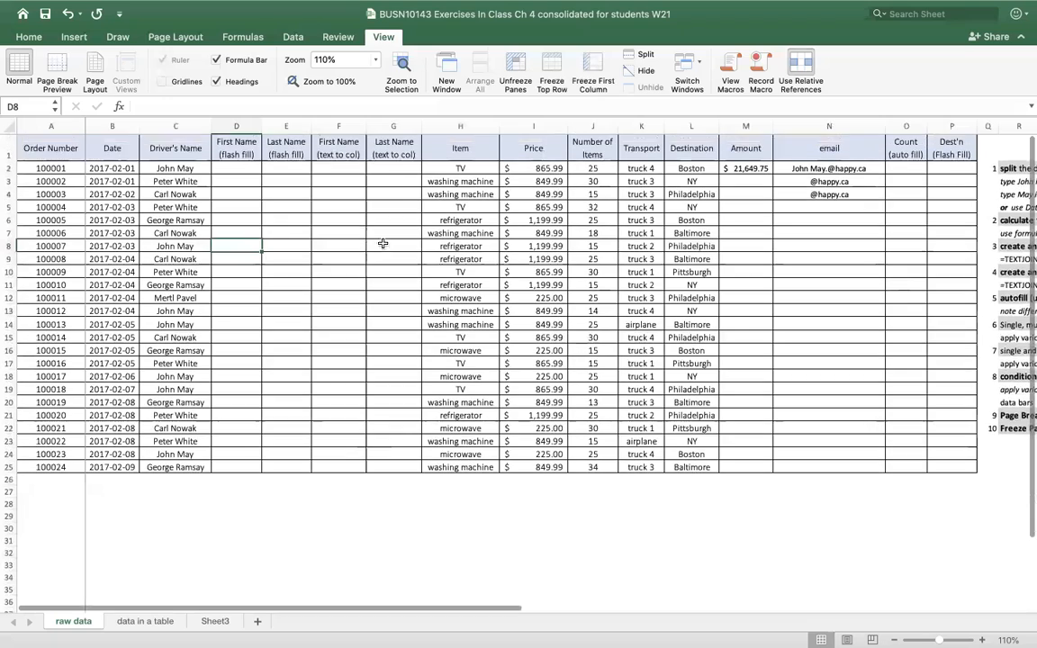
scroll(382, 243, down, 10)
scroll(381, 243, up, 10)
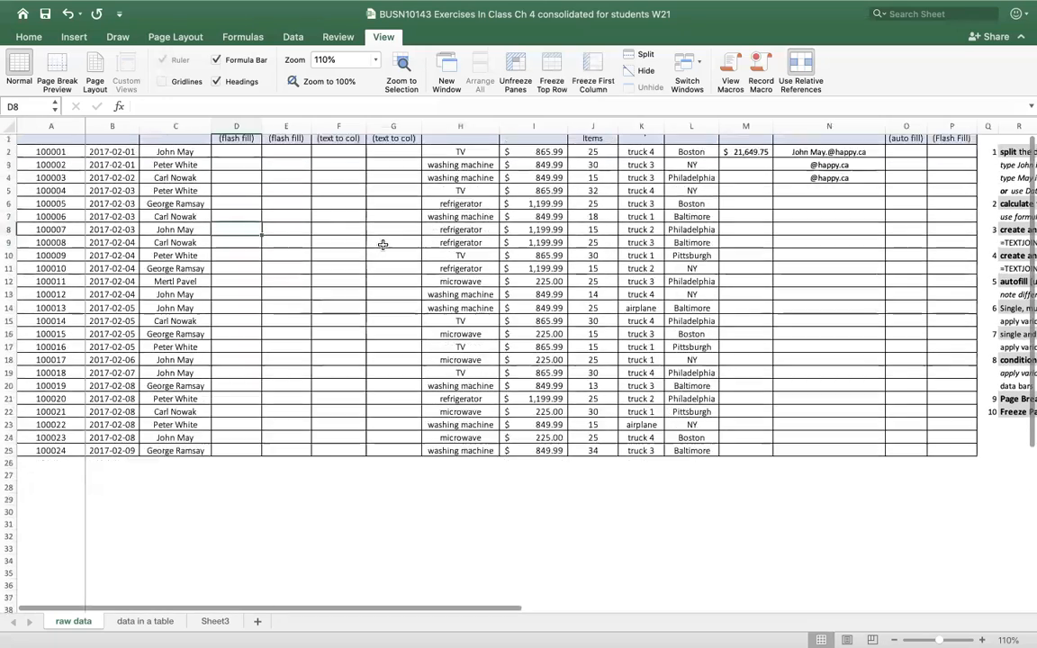
key(Right)
key(Right)
key(Right)
key(Right)
key(Right)
key(Right)
key(Right)
key(Right)
key(Right)
key(Right)
key(Right)
key(Right)
key(Right)
key(Right)
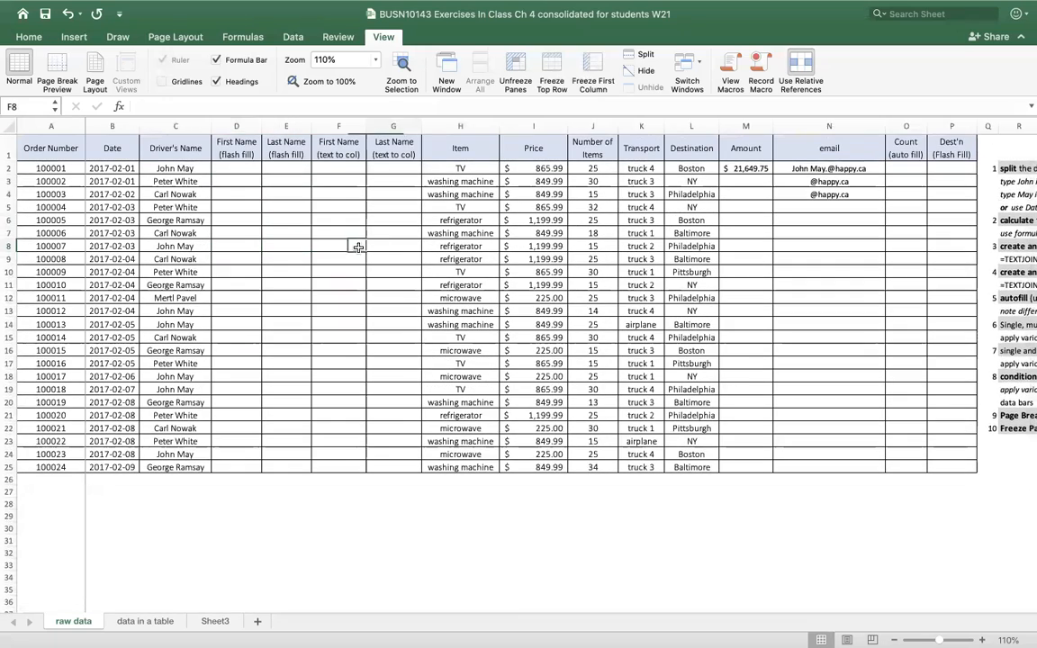
key(Right)
key(Right)
key(Right)
key(Right)
key(Right)
key(Right)
key(Right)
key(Right)
key(Right)
key(Right)
key(Right)
key(Right)
key(Right)
key(Right)
key(Right)
key(Right)
key(Right)
key(Right)
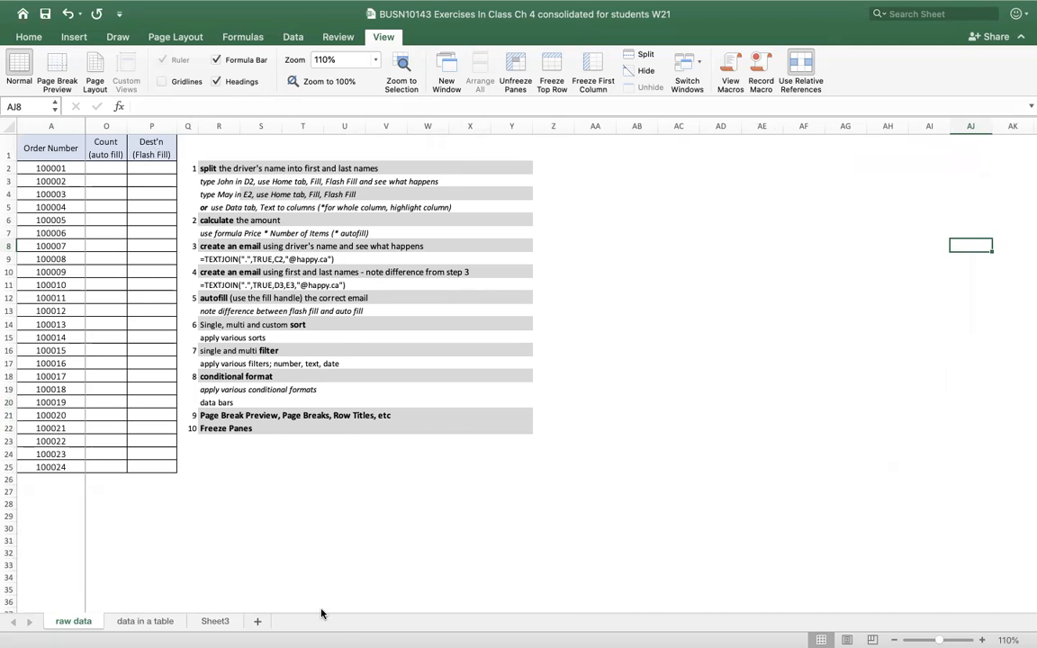
Jump from cell O2 to cell AK3 with Go To, and return to cell A1
click(116, 169)
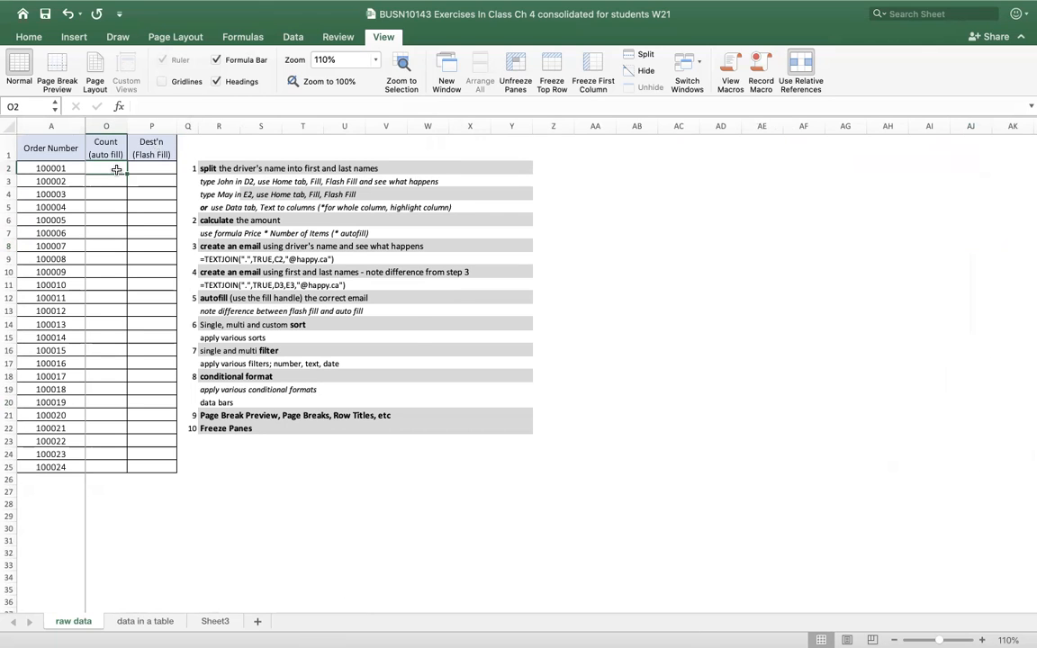
key(ctrl+g)
key(Down)
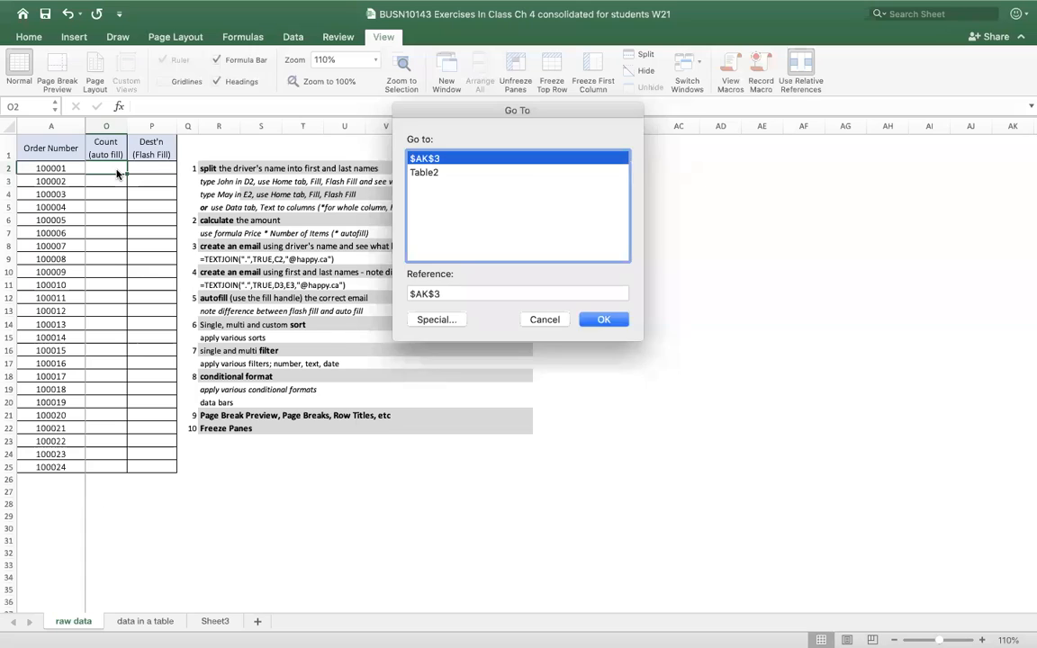
key(Return)
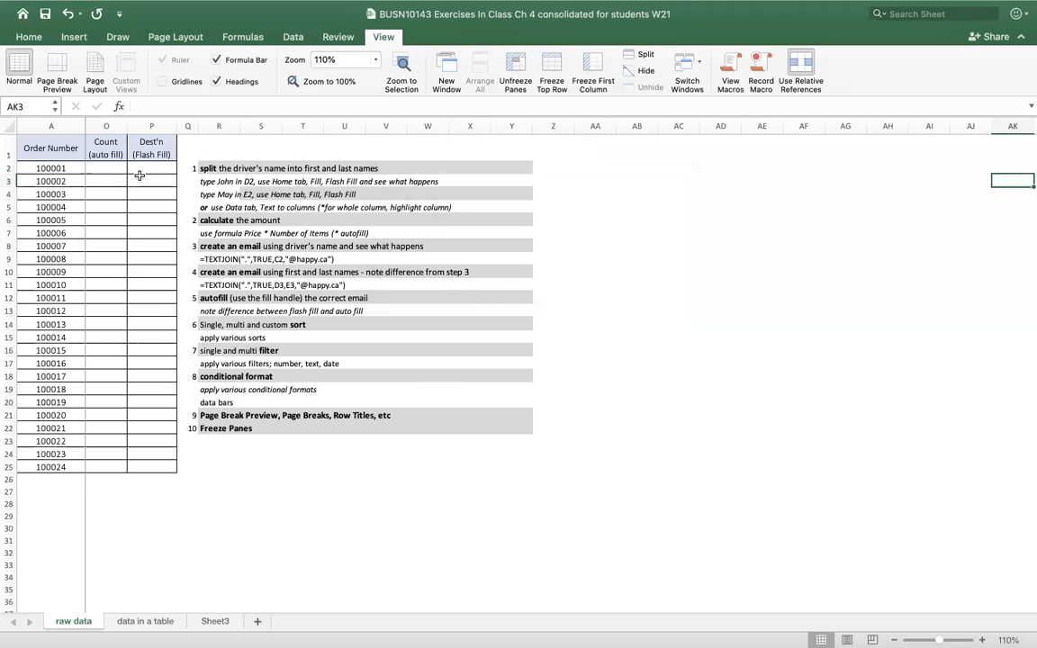
click(27, 107)
text(a1)
key(Return)
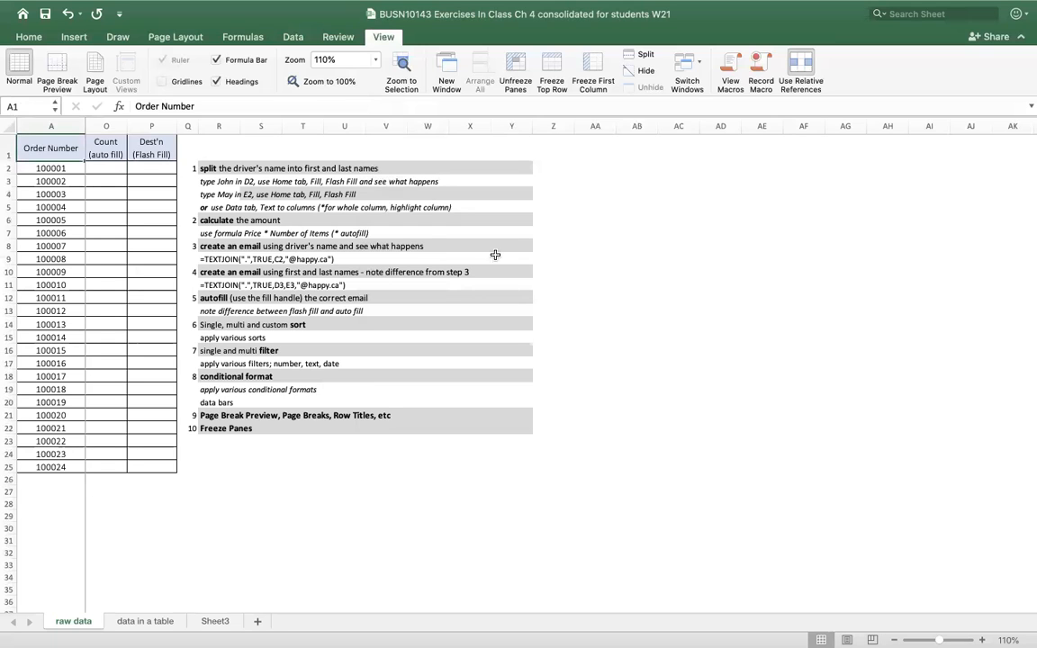
click(261, 298)
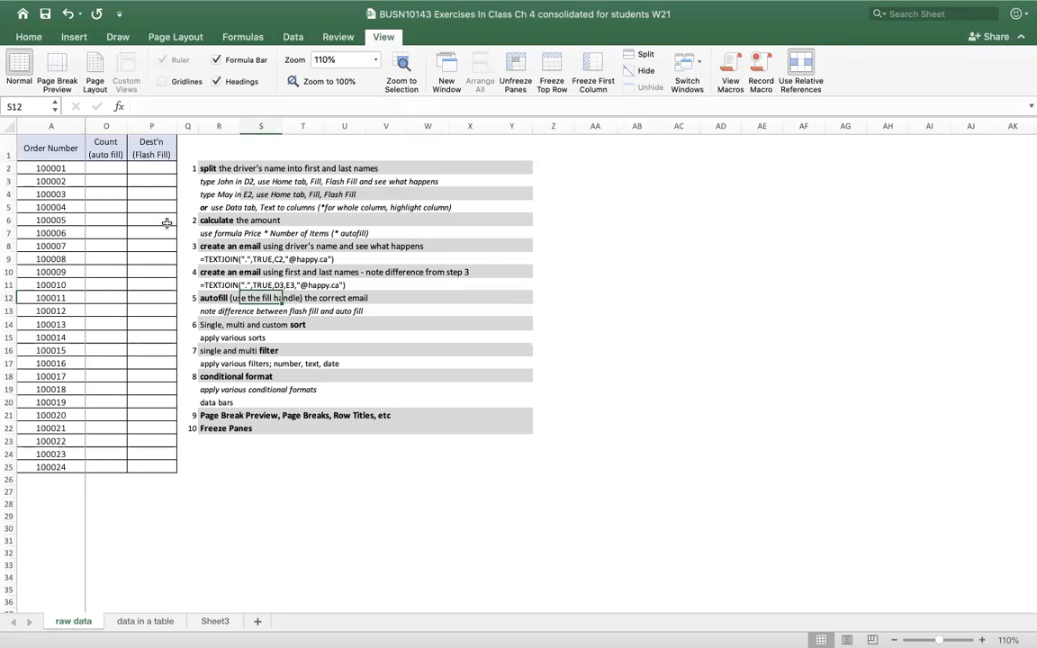
click(258, 622)
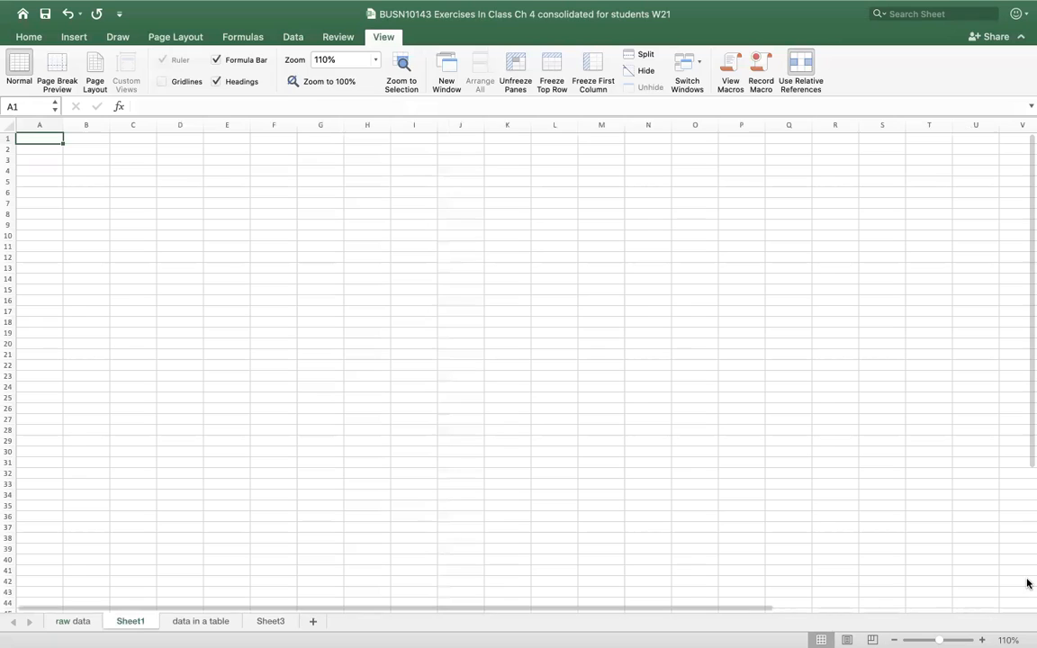
click(142, 308)
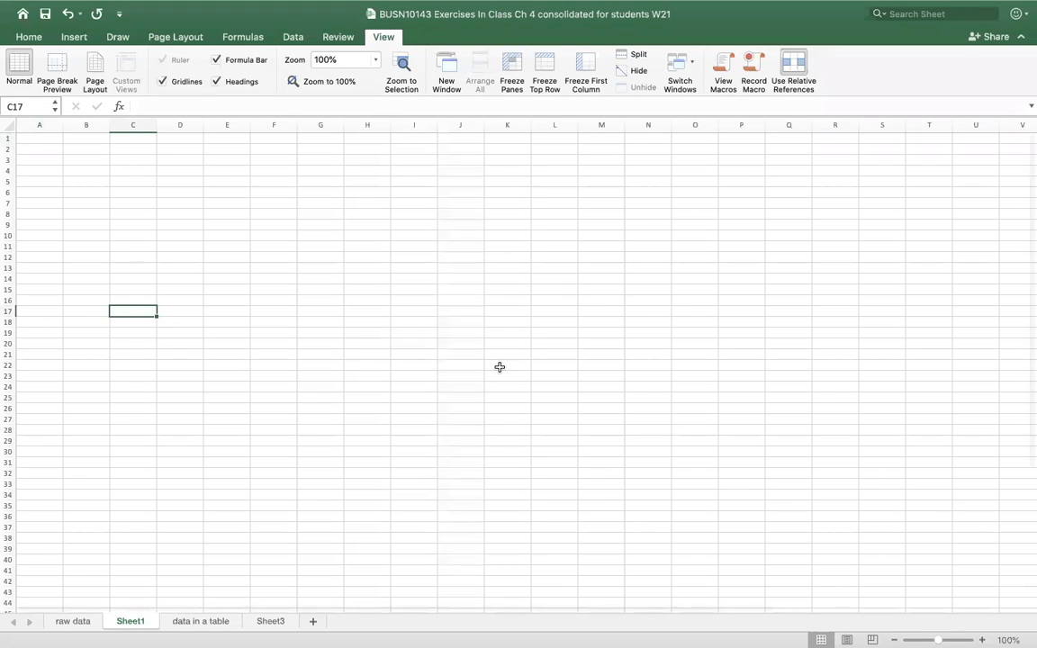
right_click(146, 620)
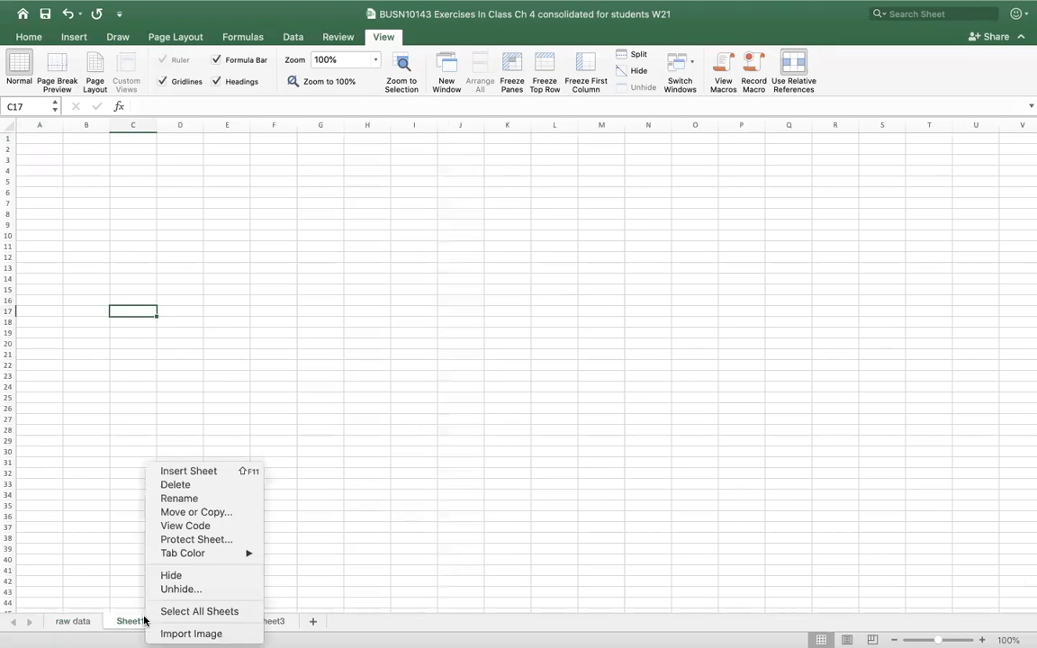
click(187, 488)
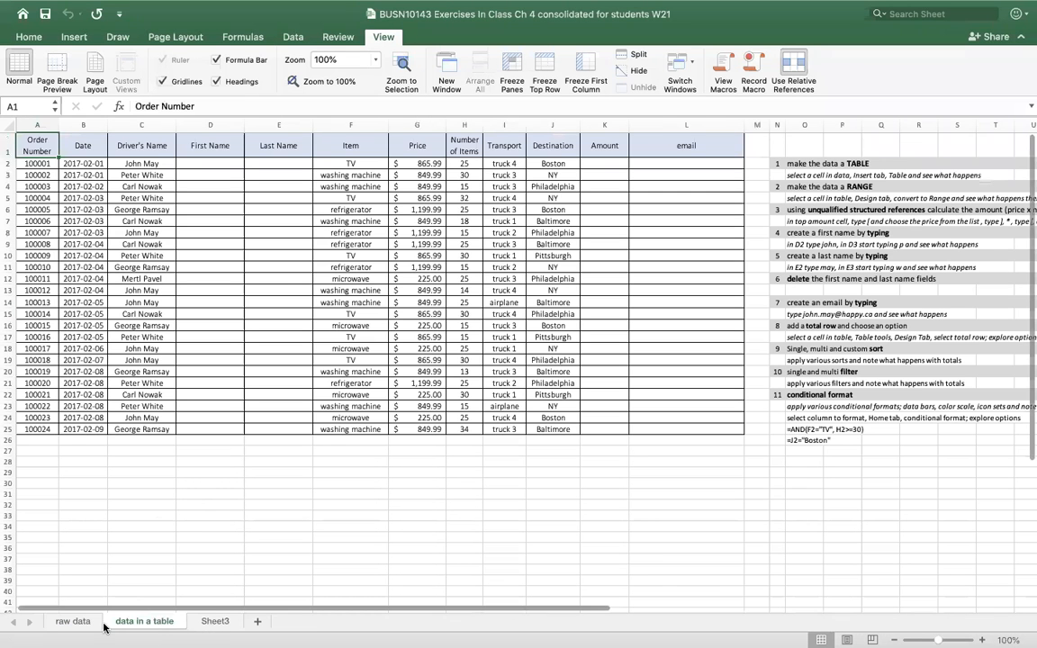
click(96, 623)
Select cell O3 in the Count column and use Go To to reach cell A1 with the first column frozen
click(109, 183)
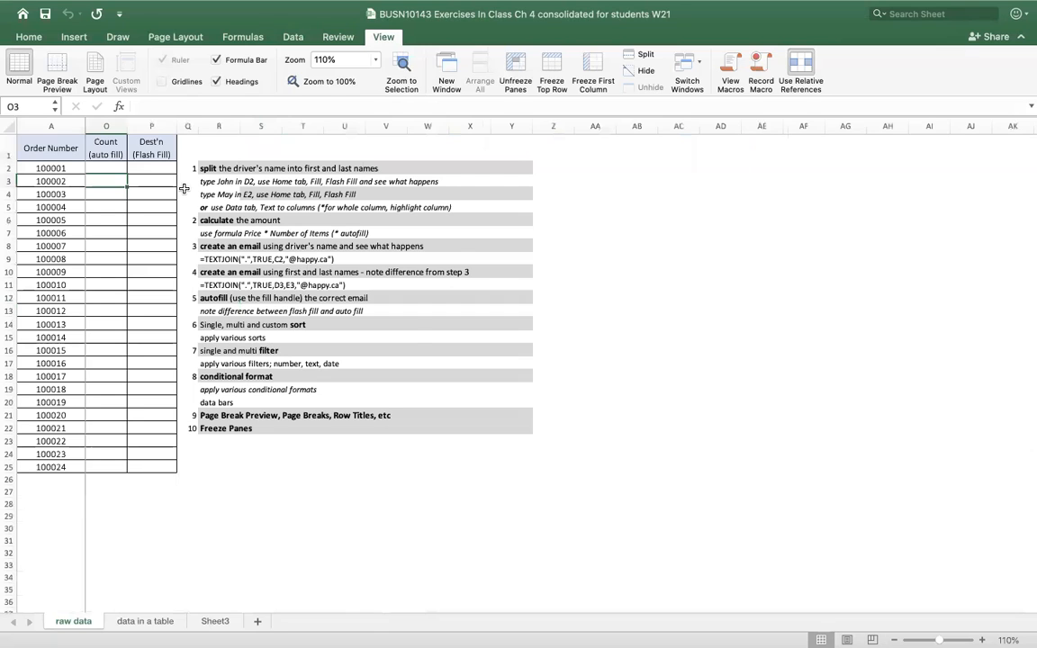
key(ctrl+g)
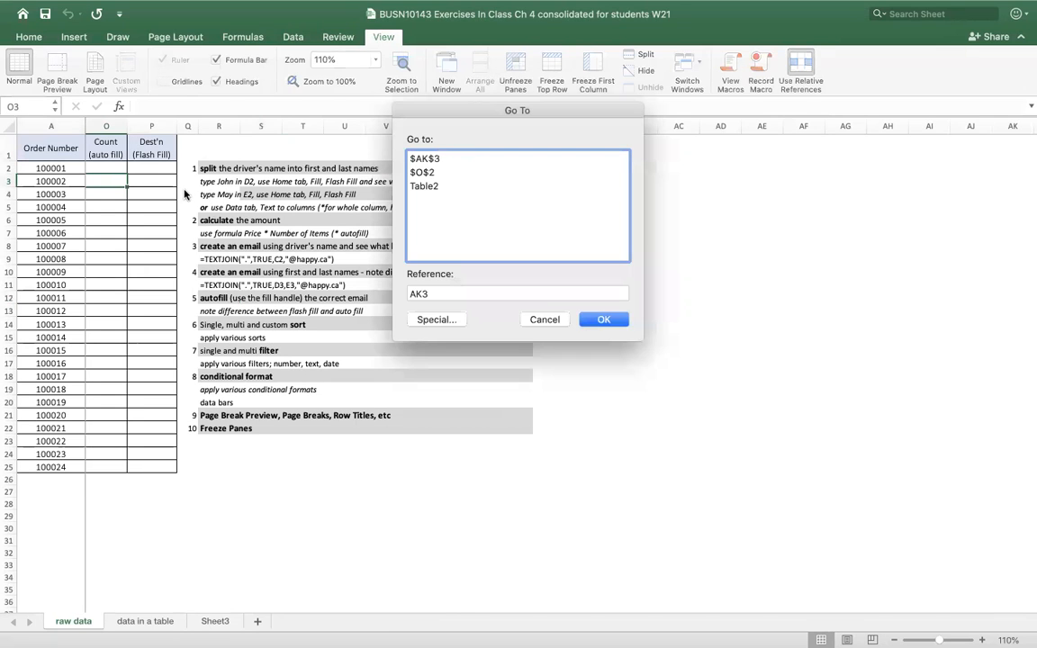
key(Tab)
text(a)
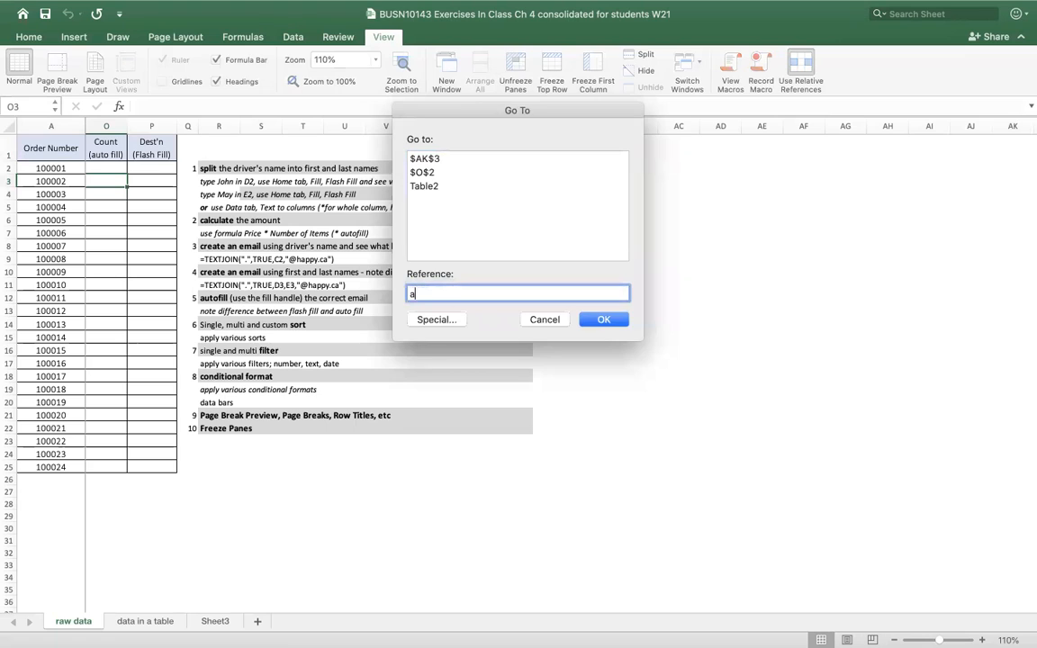
key(Return)
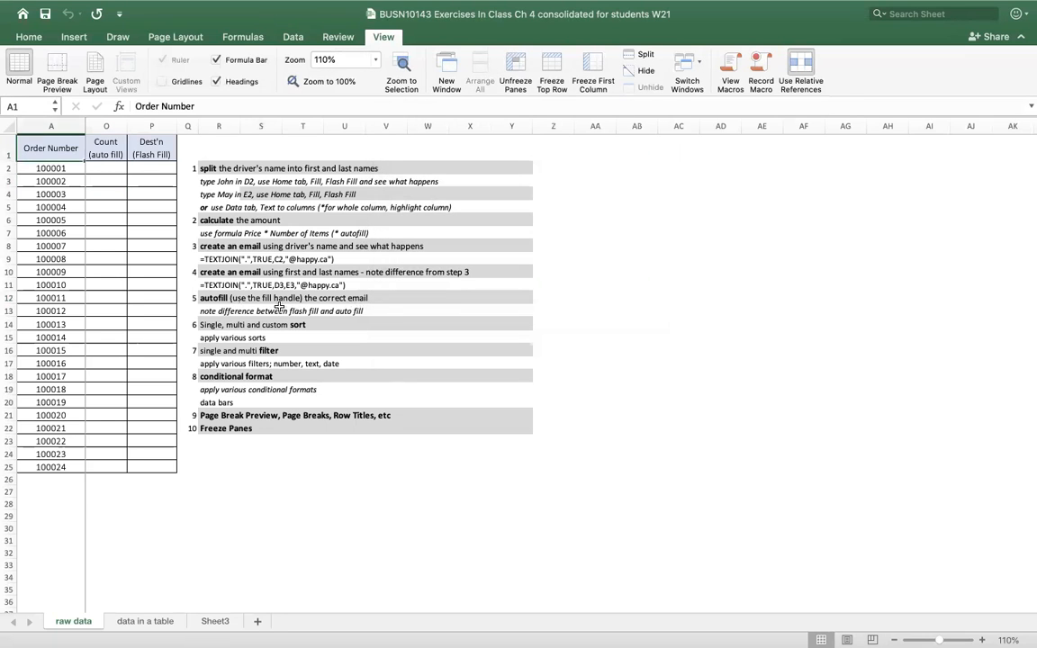
Unfreeze the first column and select cell H15 in the Item column
click(911, 287)
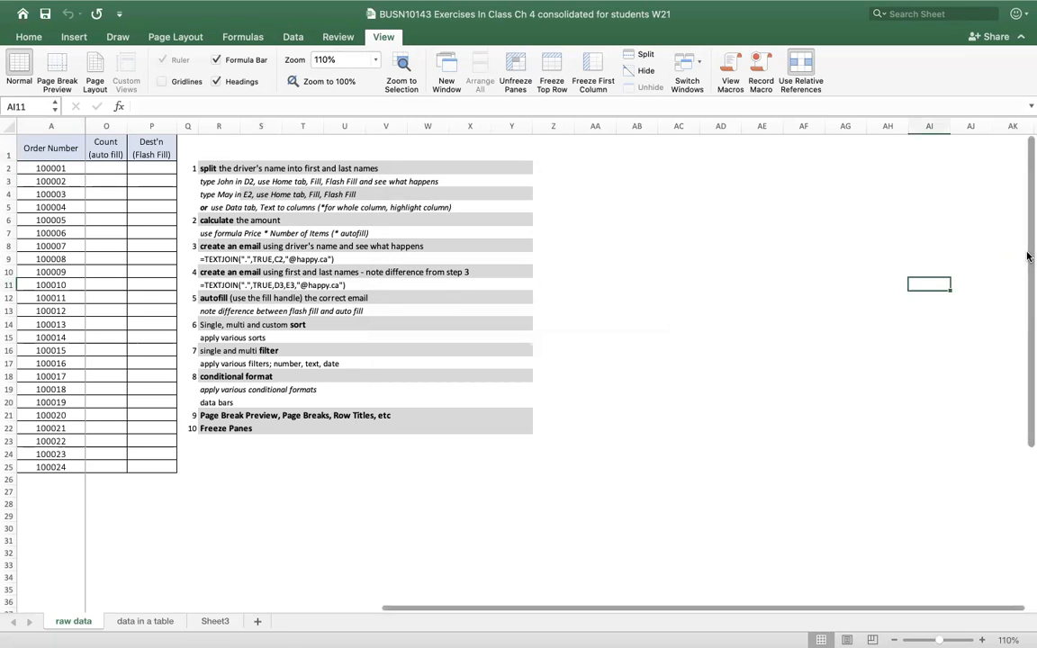
drag(1028, 256, 1028, 152)
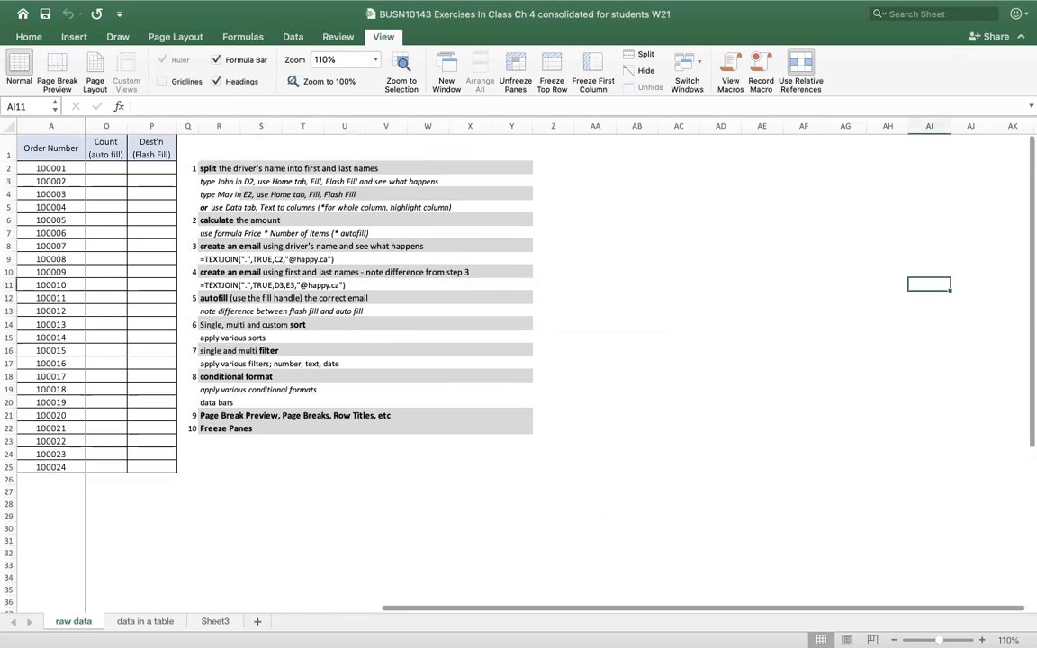
drag(393, 609, 81, 621)
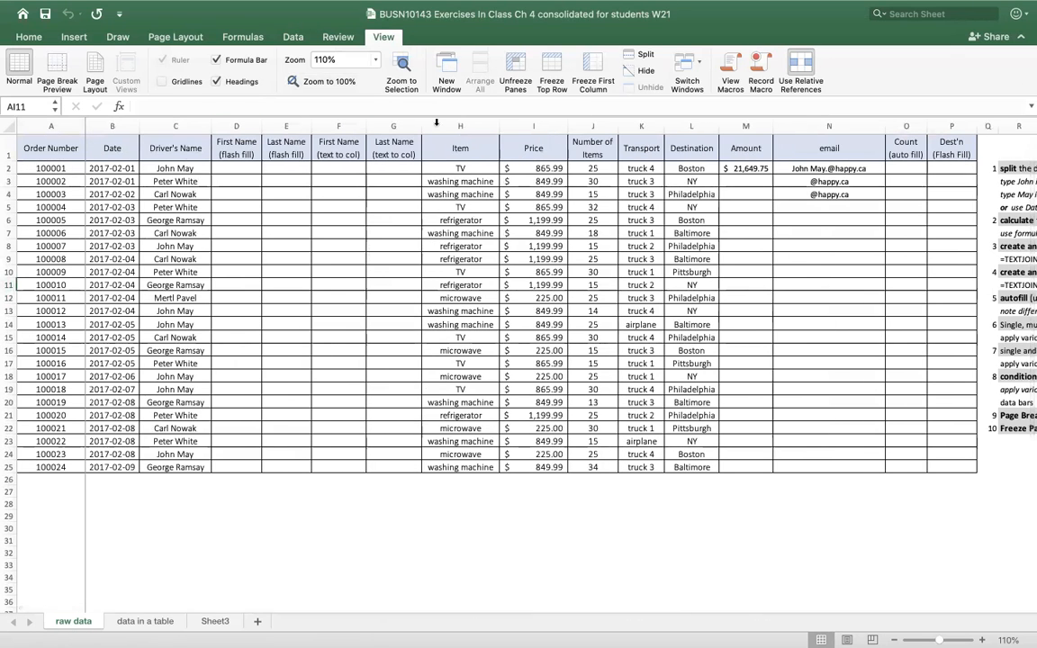
click(519, 67)
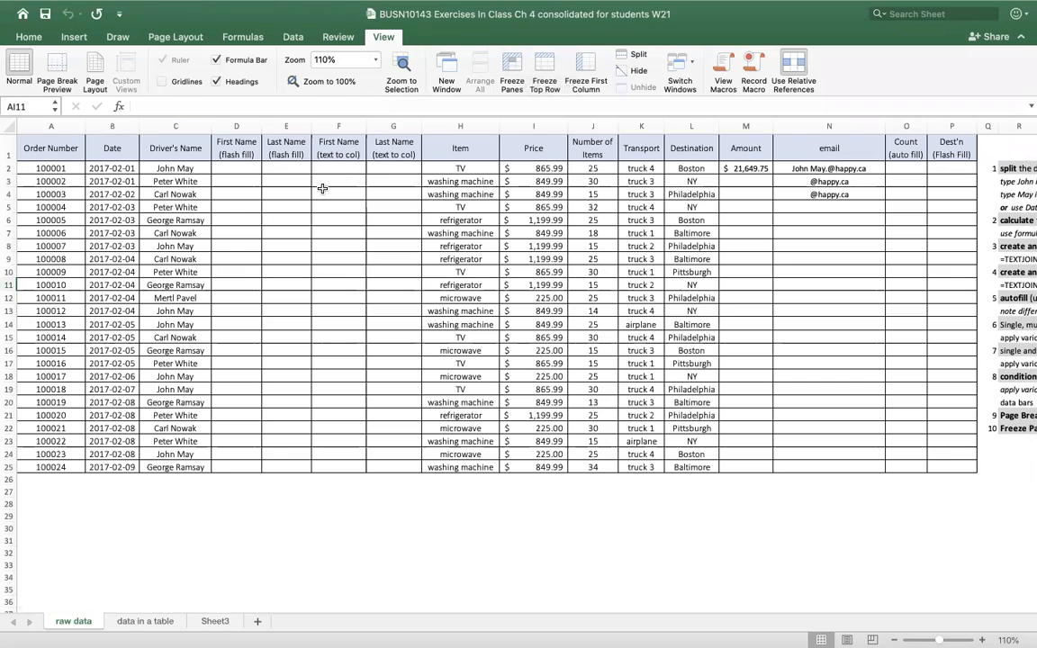
click(479, 339)
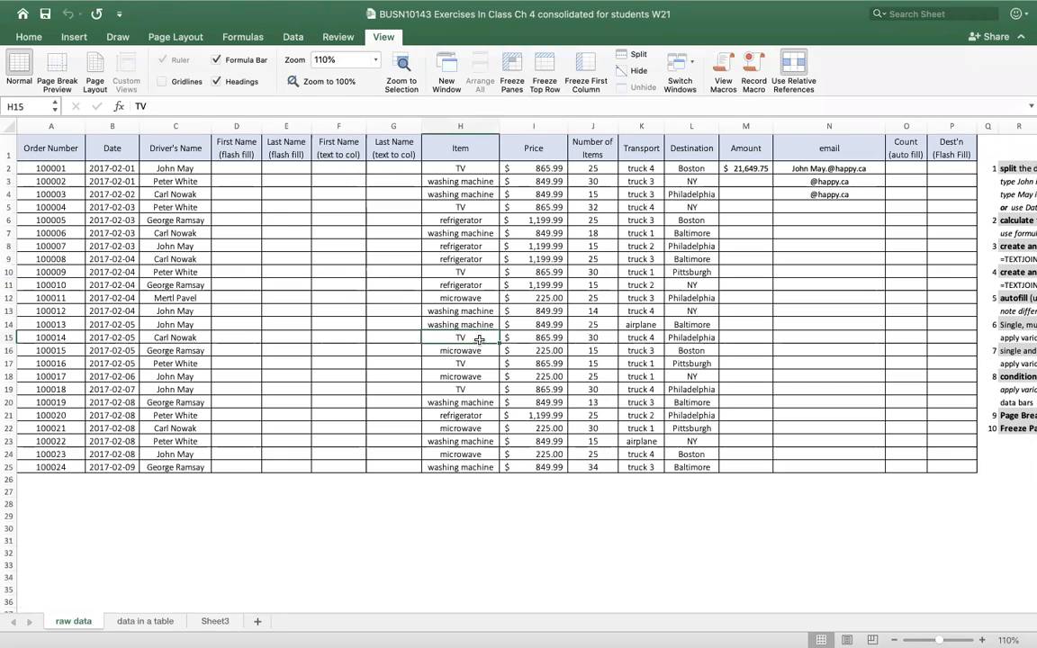
Try freezing the panes at cell H15, scroll the sheet to check the effect, and unfreeze them
click(511, 64)
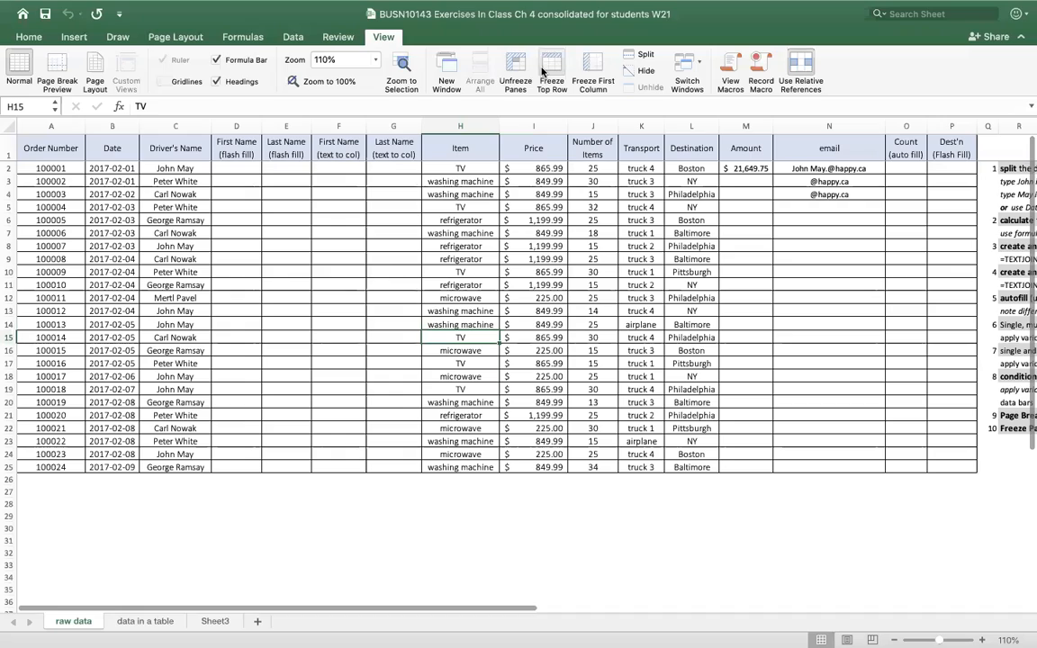
scroll(388, 257, down, 3)
scroll(389, 257, up, 3)
scroll(393, 255, down, 2)
scroll(394, 255, down, 7)
scroll(394, 255, up, 2)
scroll(394, 255, down, 1)
scroll(395, 248, up, 7)
scroll(395, 248, up, 1)
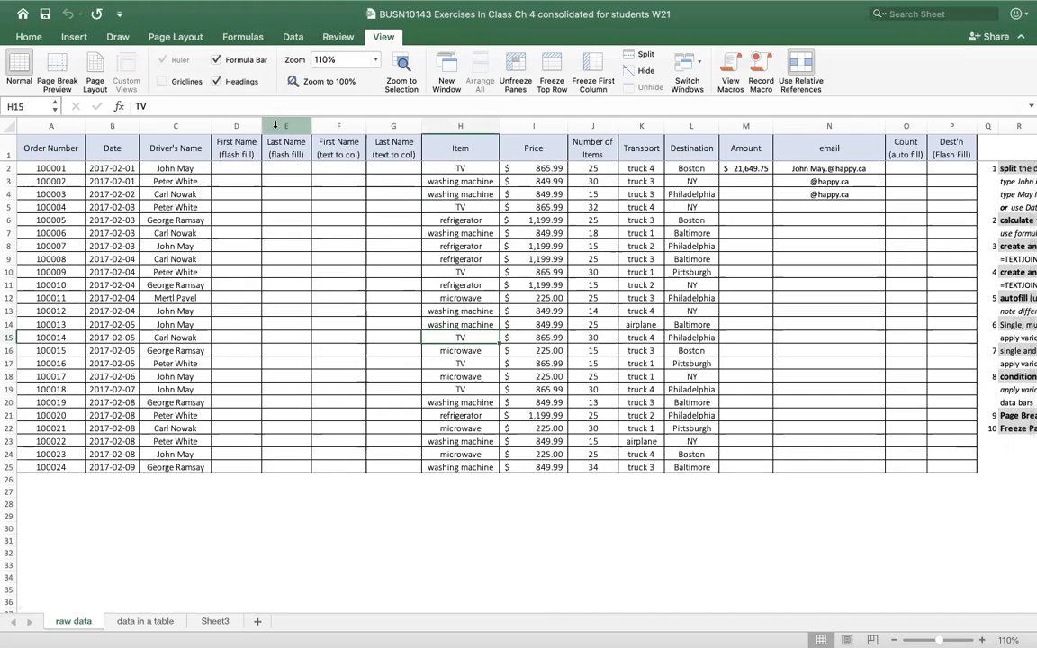
click(520, 66)
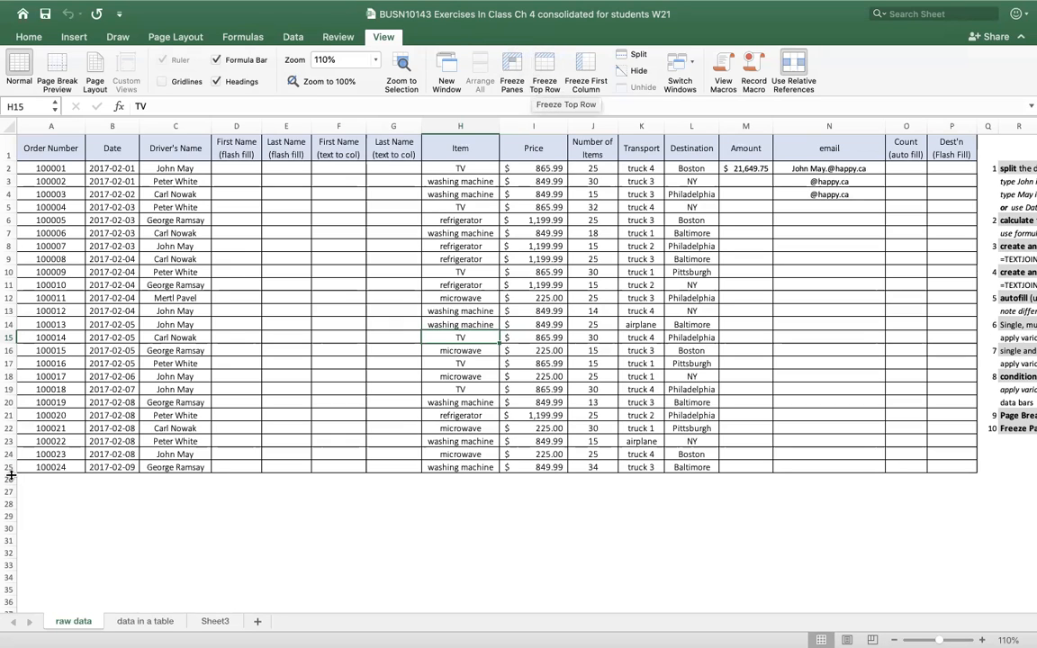
Freeze the header row and the Order Number column together by freezing panes at cell B2
click(113, 169)
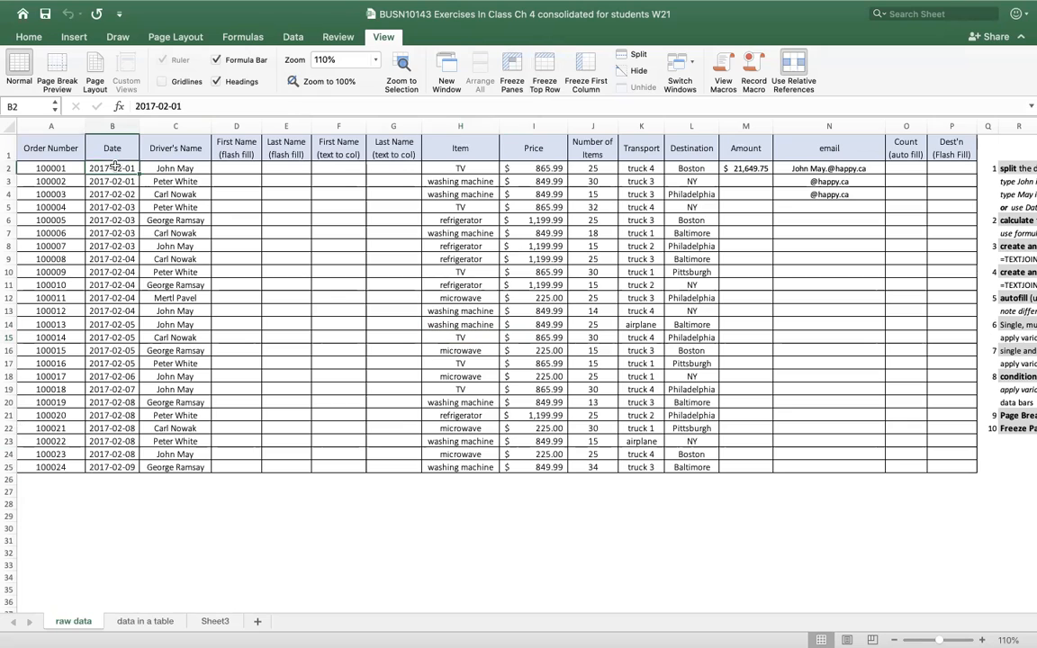
click(509, 68)
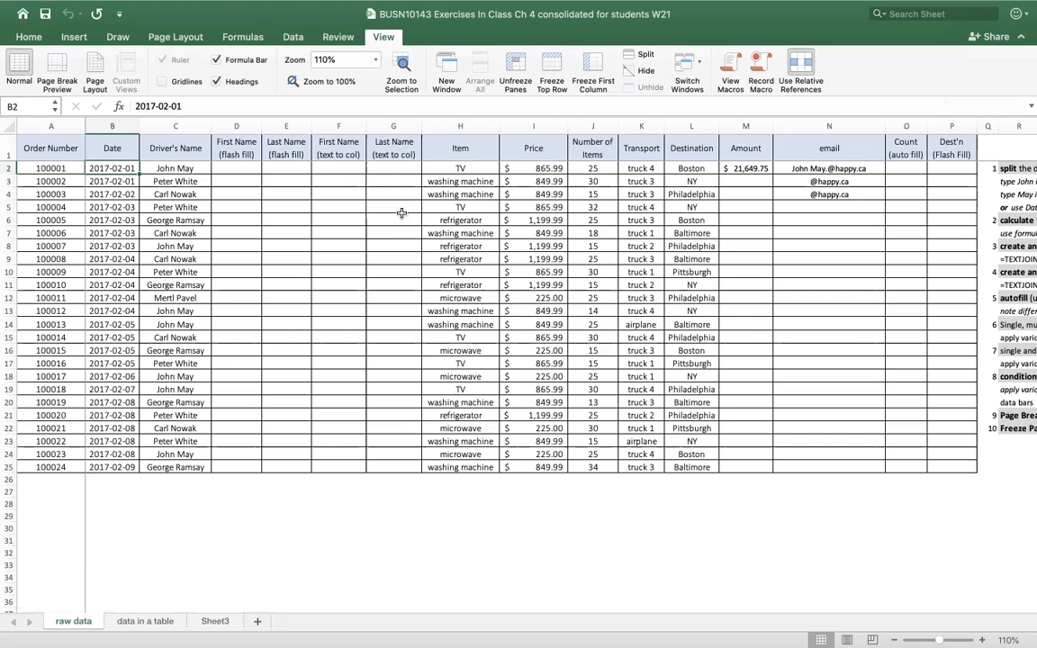
scroll(388, 193, down, 5)
scroll(395, 212, up, 5)
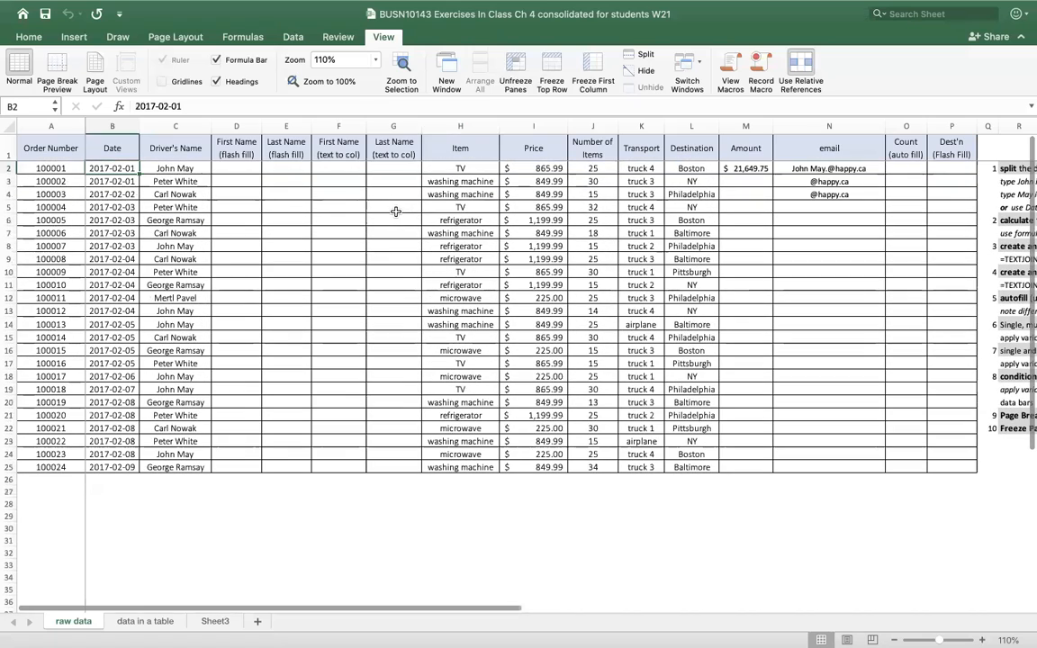
Examine how the frozen header row and Order Number column behave while moving from cell E4 to column AC and back to A4
click(281, 189)
key(Right)
key(Right)
key(Right)
key(Right)
key(Right)
key(Right)
key(Right)
key(Right)
key(Right)
key(Right)
key(Right)
key(Right)
key(Right)
key(Right)
key(Right)
key(Right)
key(Right)
key(Right)
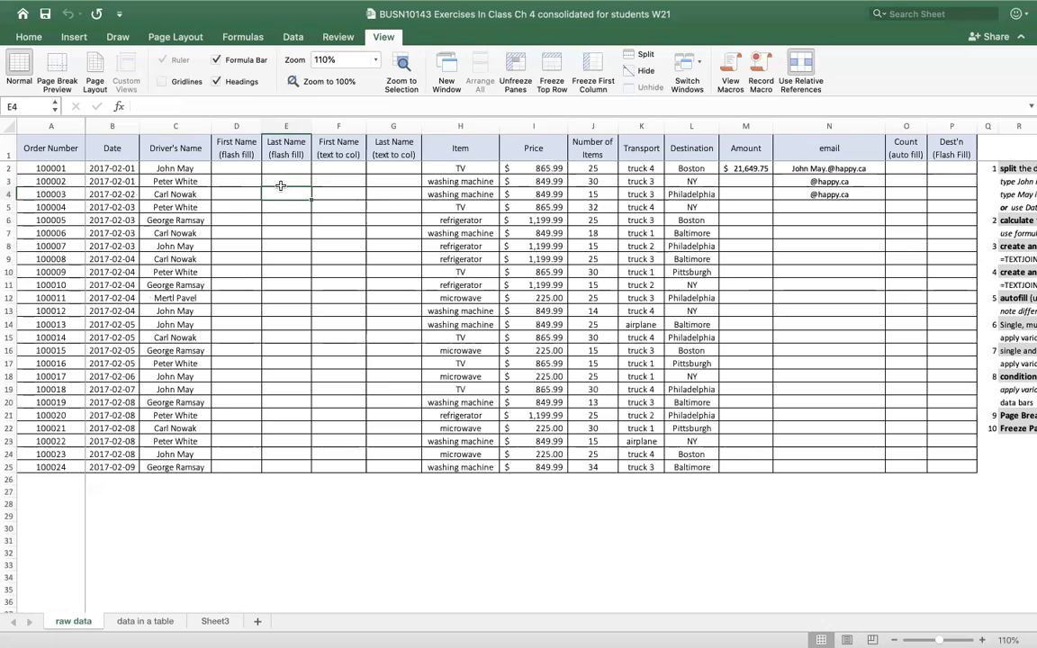
key(Right)
key(Right)
key(Right)
key(Right)
key(Right)
key(Right)
key(Right)
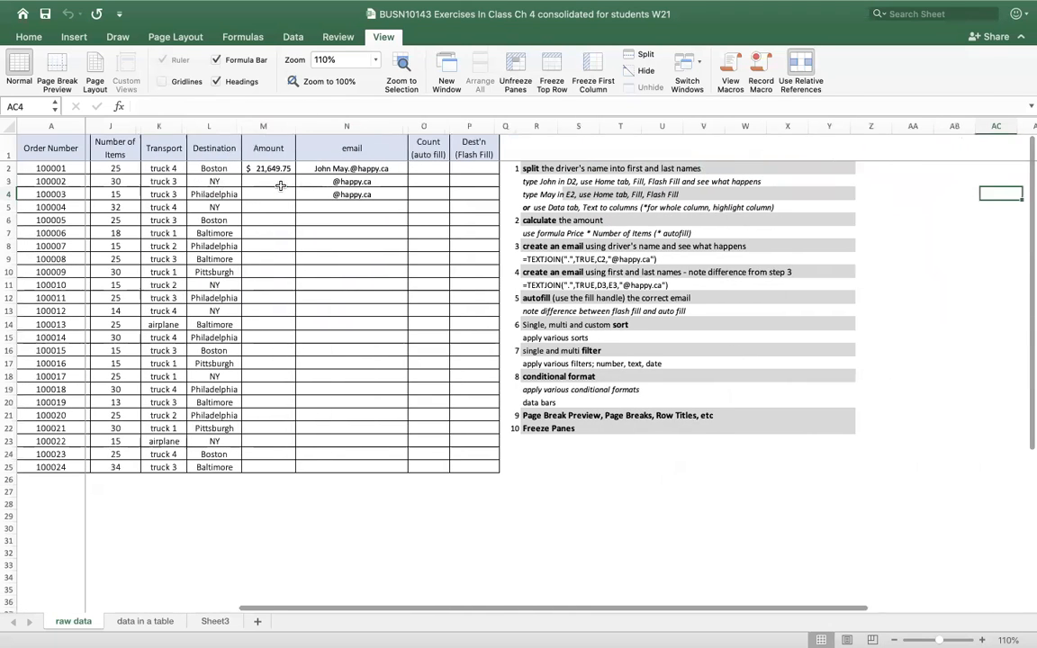
key(Left)
key(Left)
key(Left)
key(Left)
key(Left)
key(Left)
key(Left)
key(Left)
key(Left)
key(Left)
key(Left)
key(Left)
key(Left)
key(Left)
key(Left)
key(Left)
key(Left)
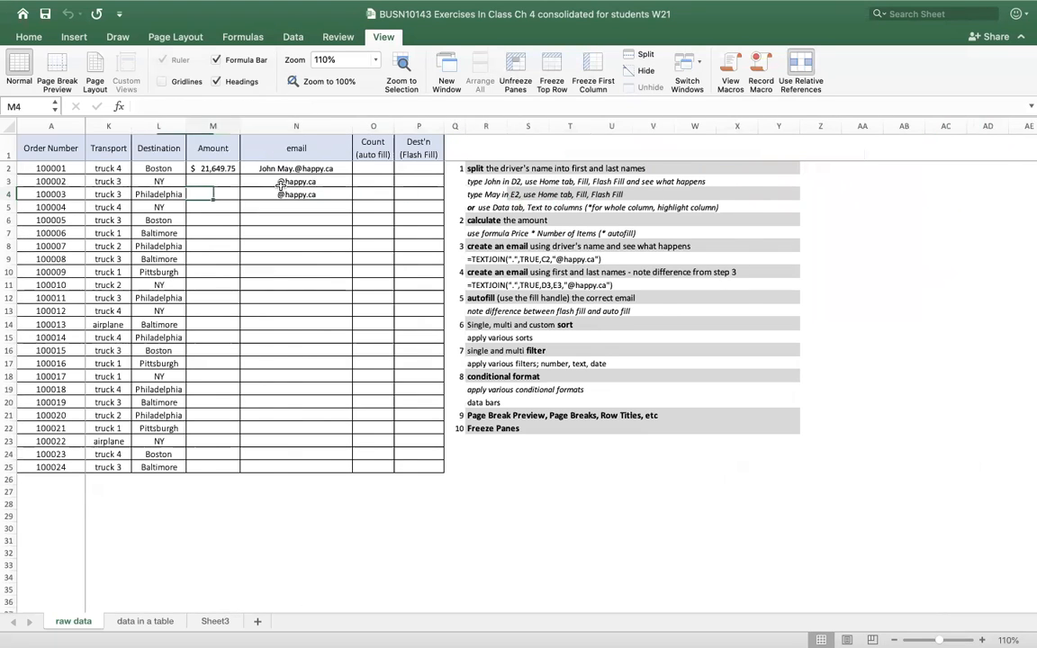
key(Left)
key(Left)
key(Left)
key(Left)
key(Left)
key(Left)
key(Left)
key(Left)
key(Left)
key(Left)
key(Left)
key(Left)
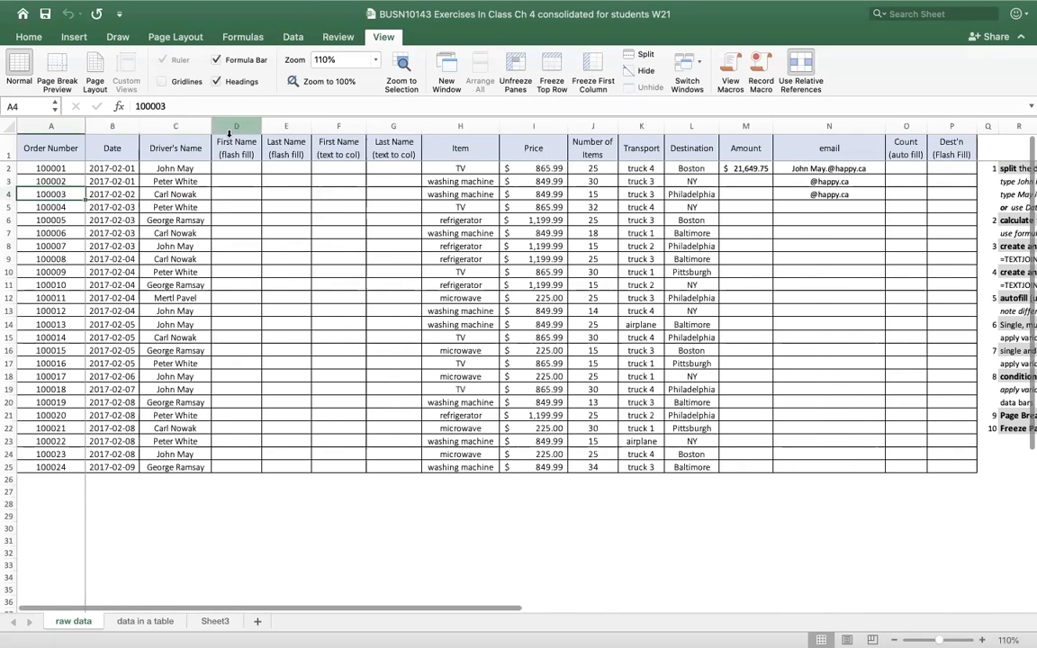
Unfreeze the panes and insert three blank rows above the header row
click(515, 68)
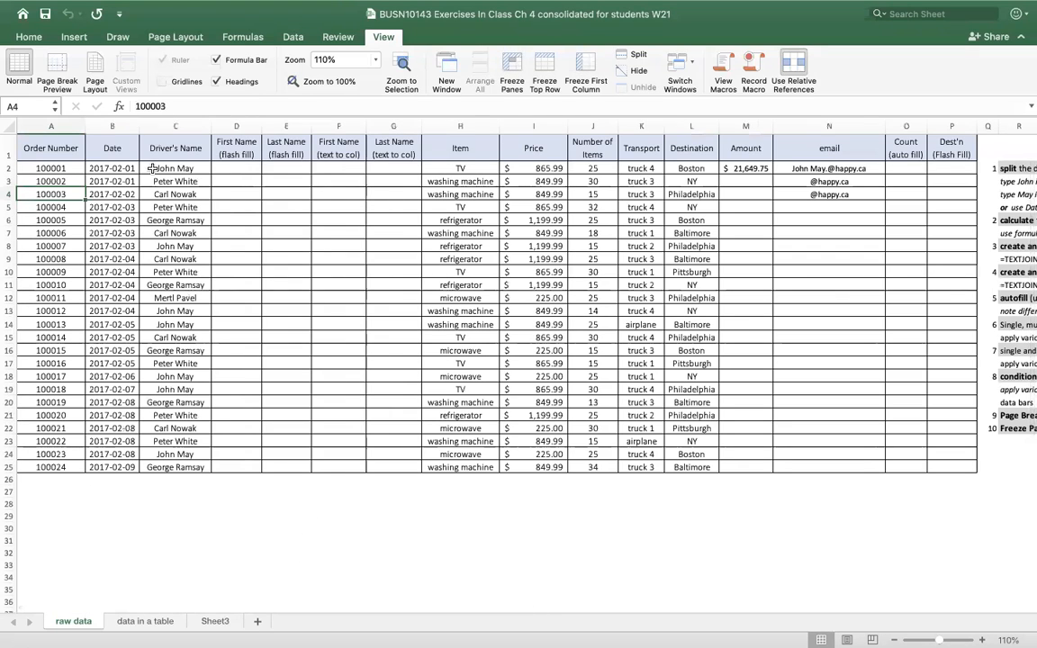
click(10, 151)
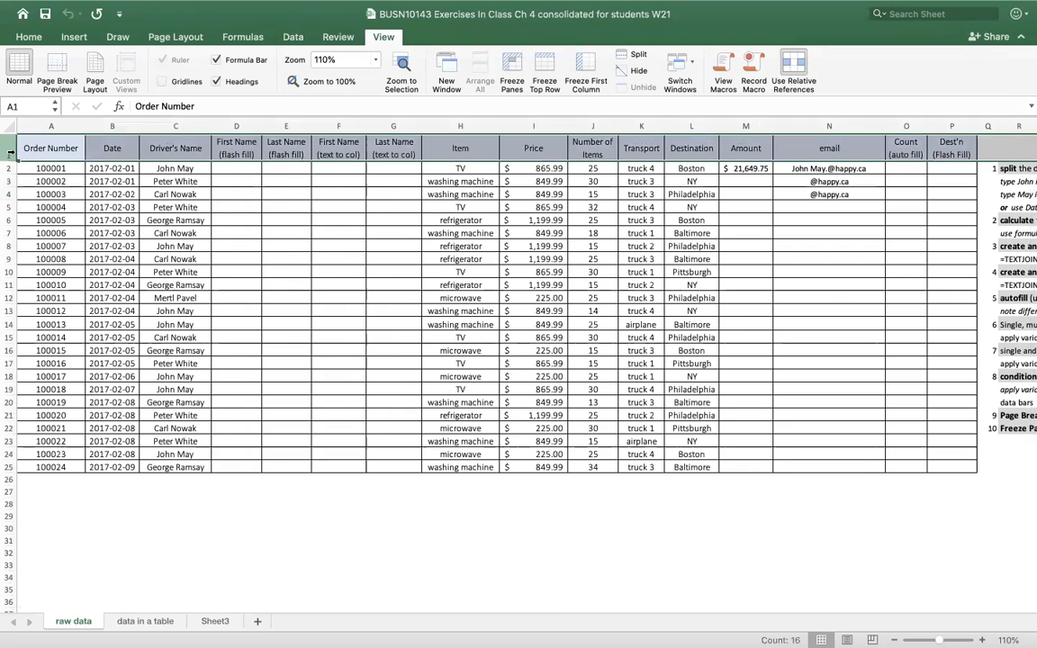
right_click(10, 151)
click(35, 222)
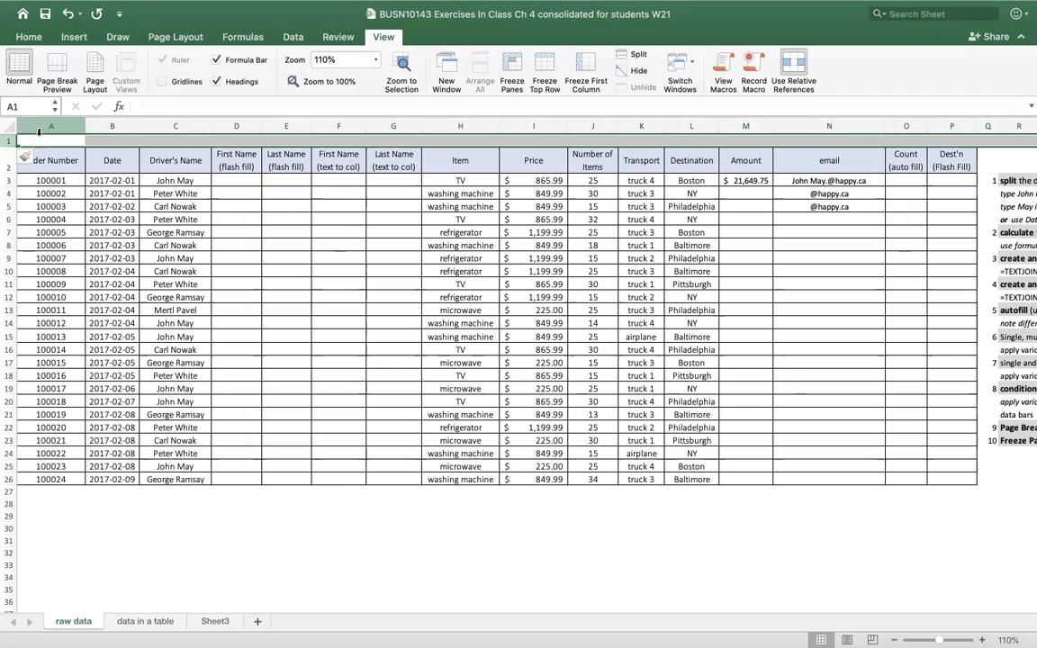
right_click(10, 141)
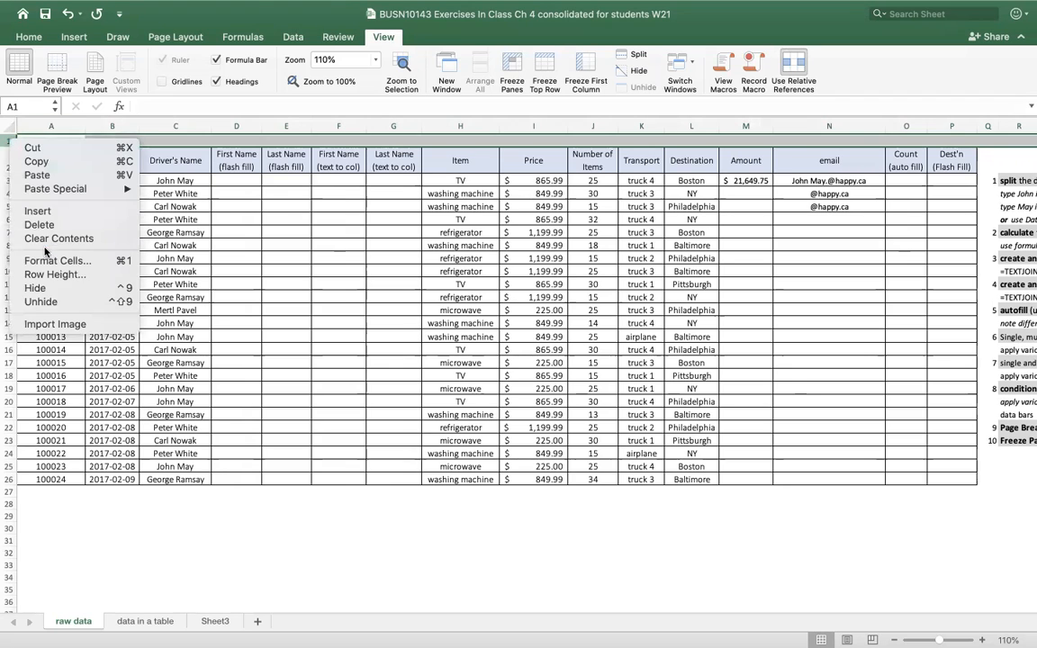
click(50, 214)
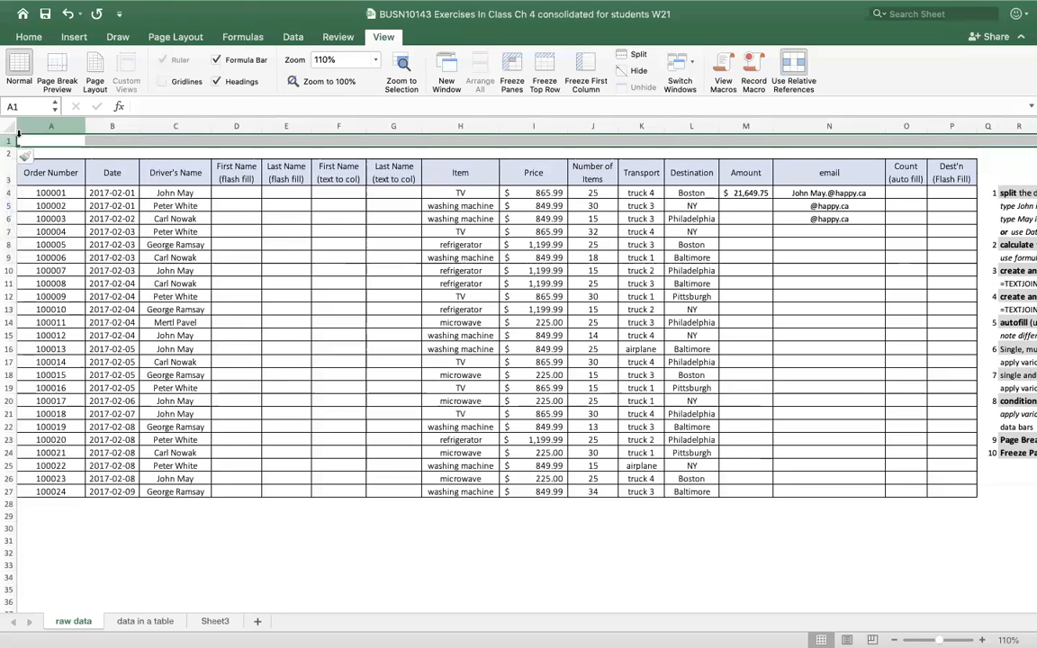
right_click(12, 141)
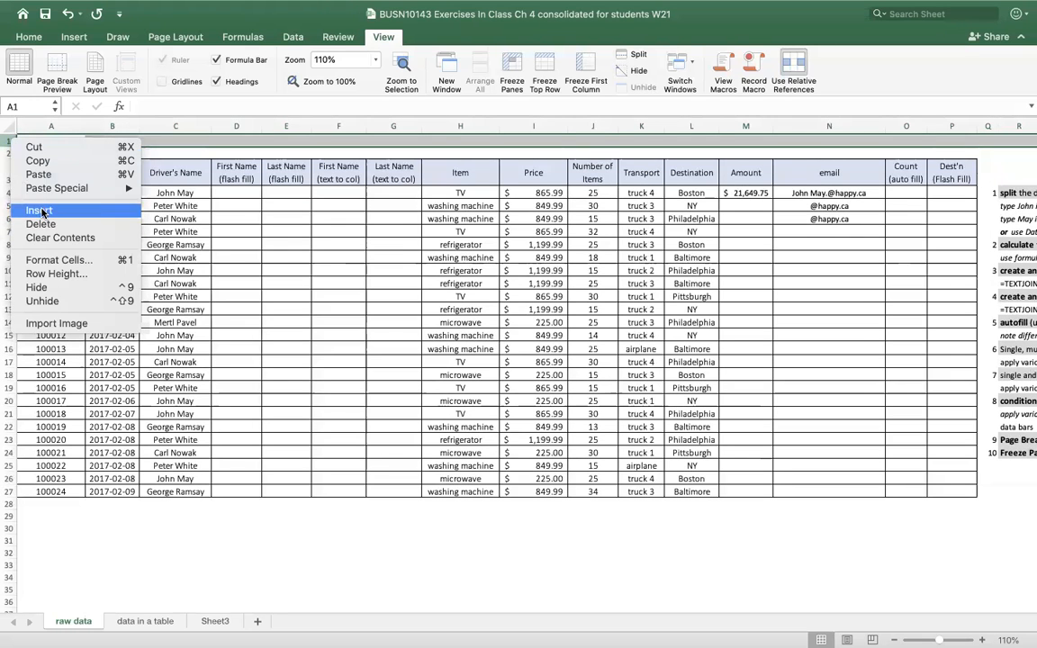
click(40, 210)
Insert one more blank row at row 2 and close the Smart Lookup pane
right_click(11, 126)
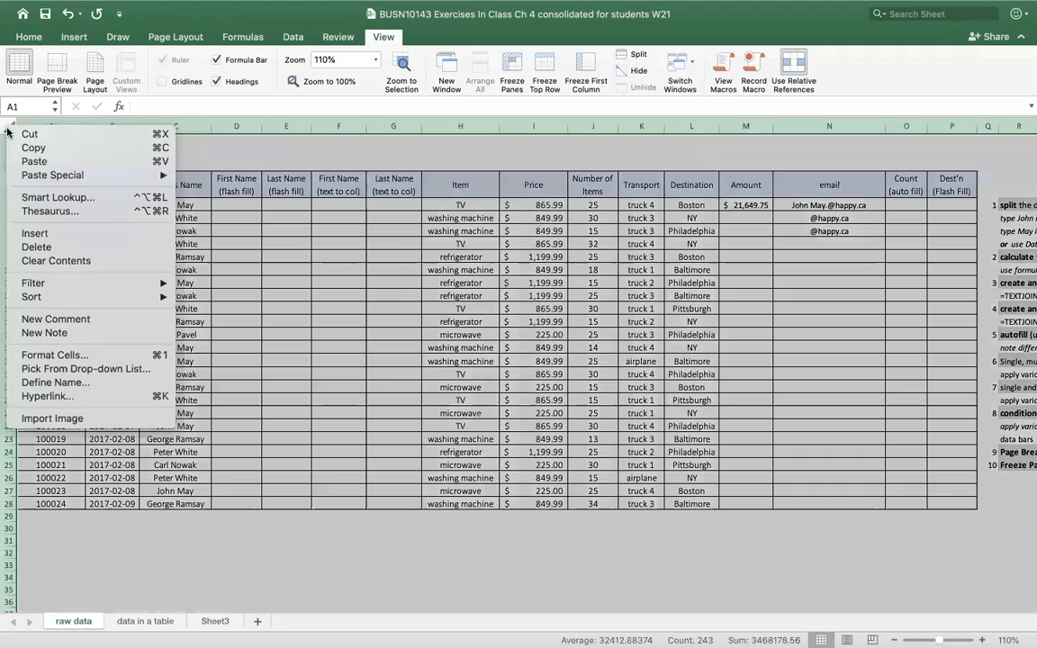
click(61, 180)
click(9, 153)
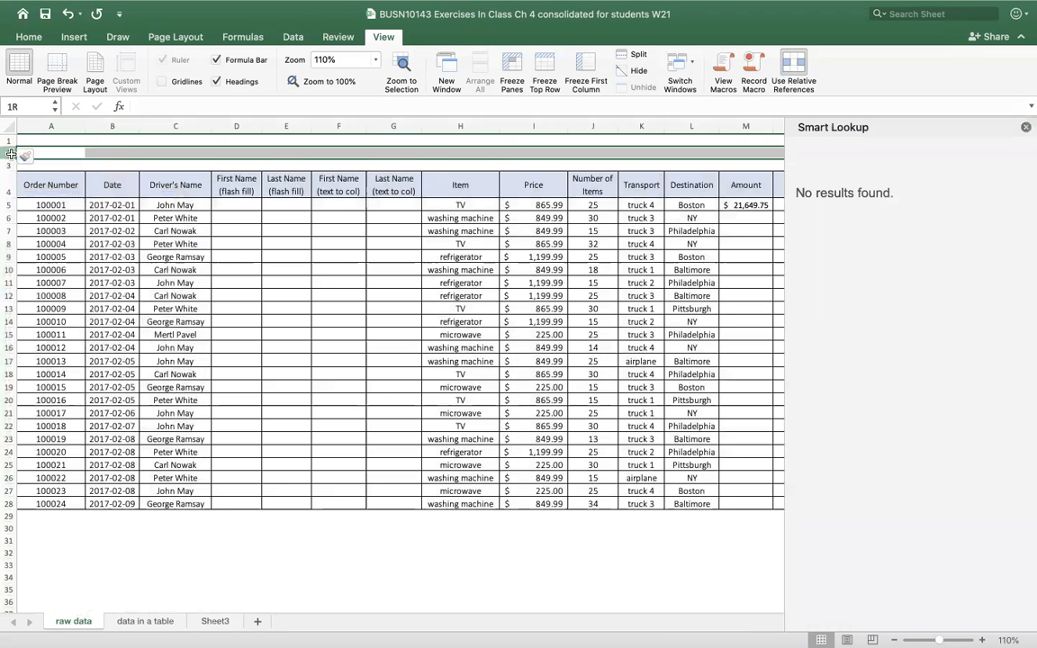
right_click(11, 153)
click(60, 226)
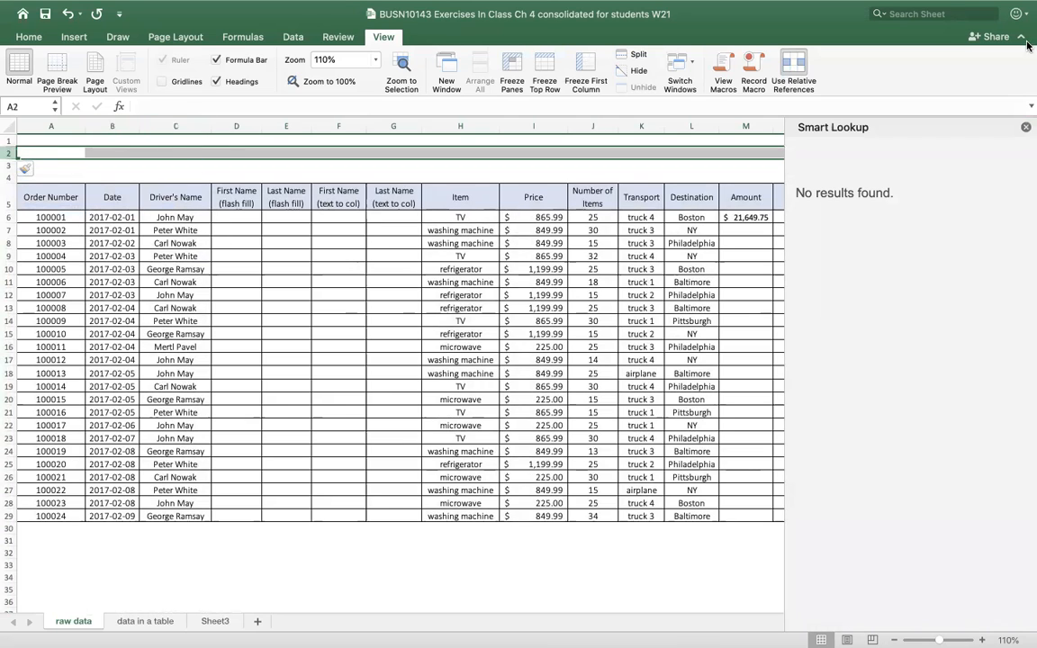
click(1024, 129)
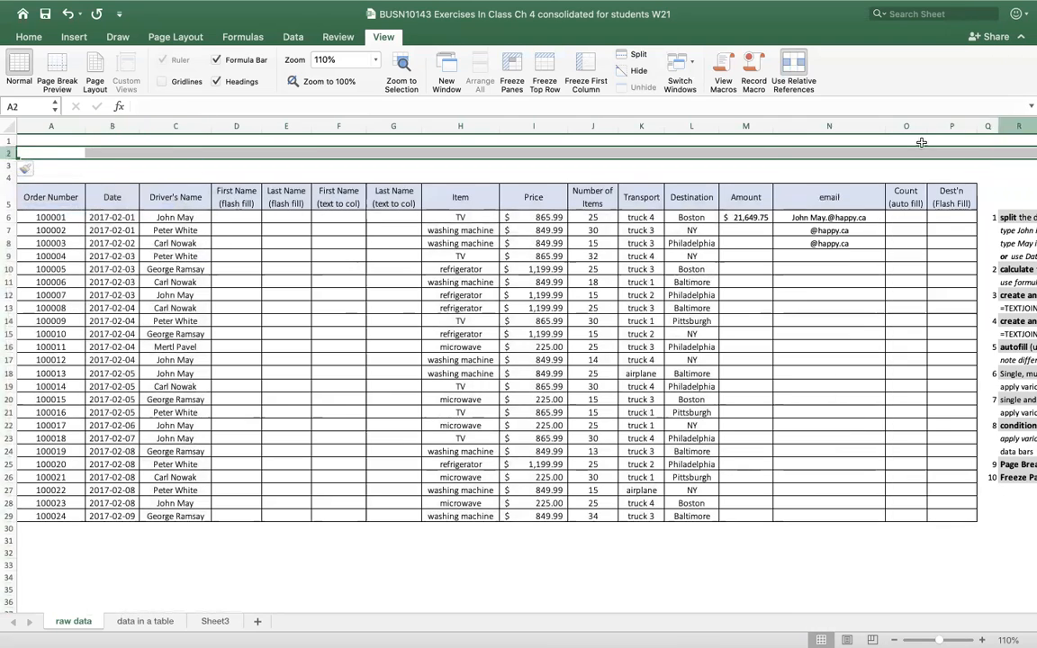
Enter the title "Delivery Data" in cell A2
click(59, 142)
click(67, 153)
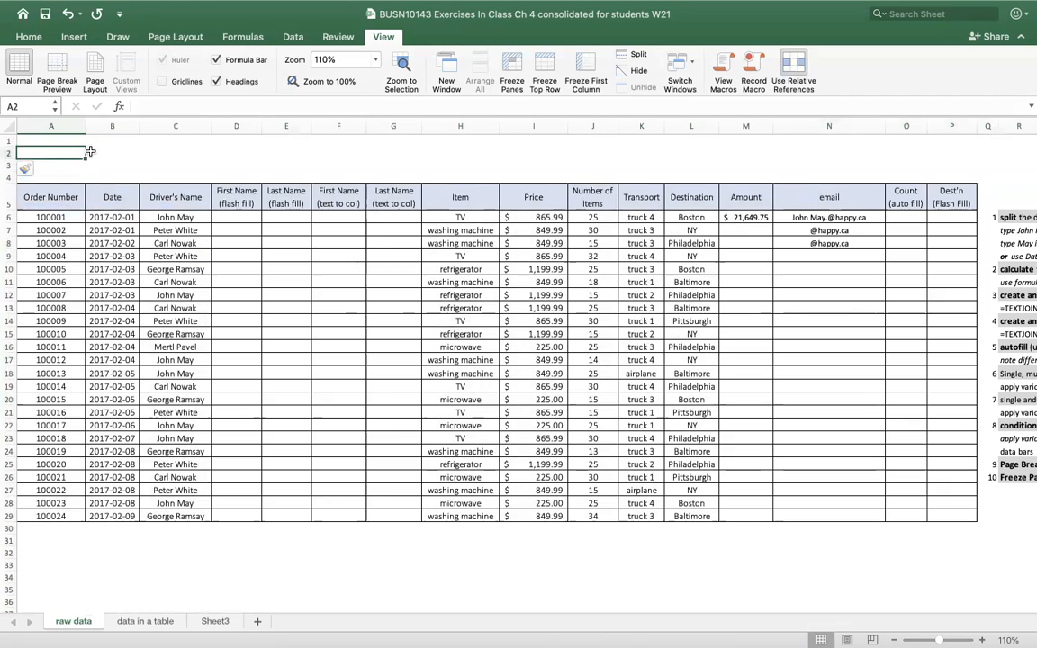
text(S)
key(BackSpace)
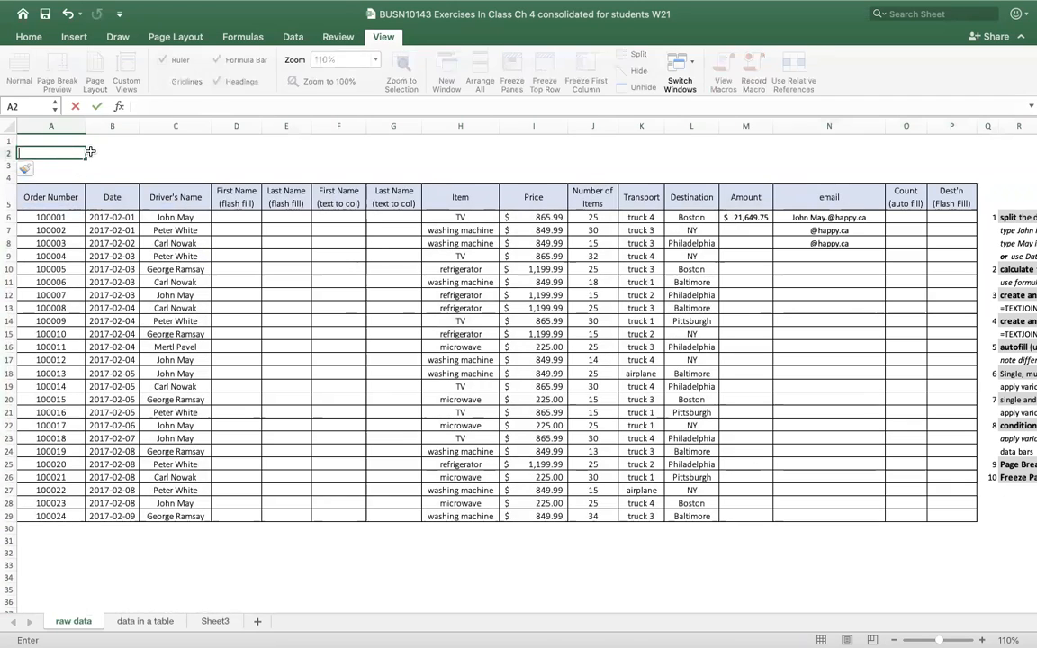
text(Delivery Data)
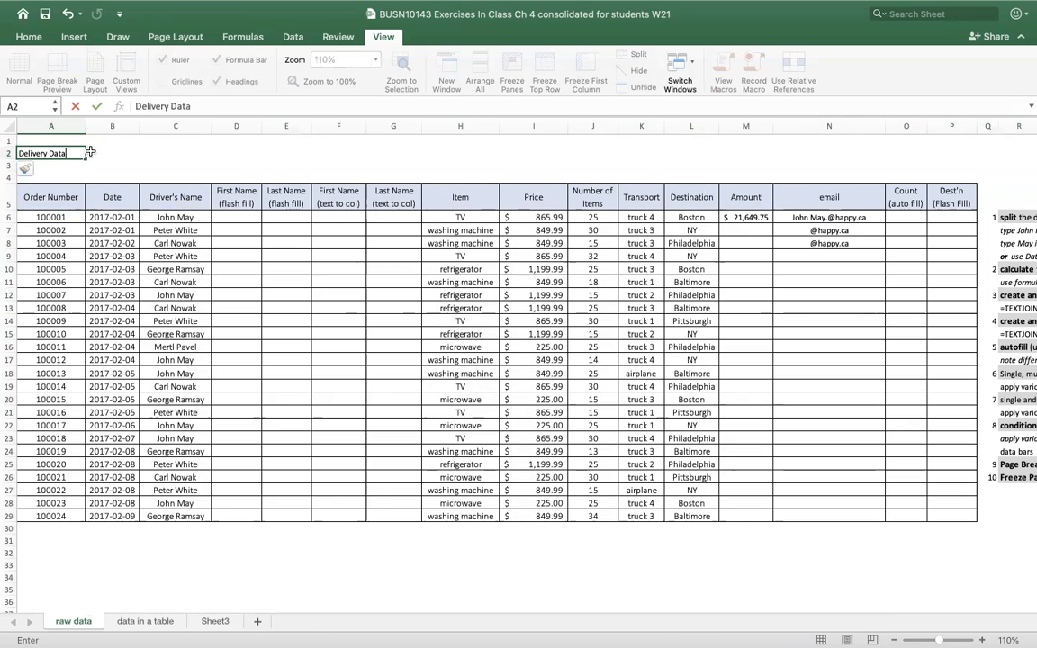
key(Return)
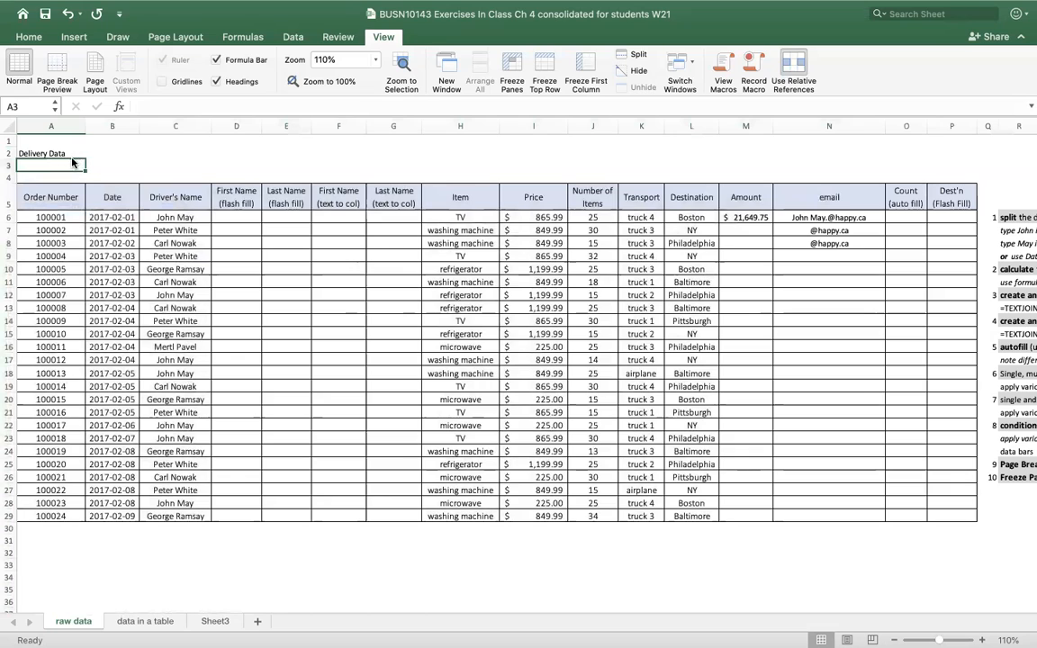
Apply the Heading 1 cell style to the title in cell A2
click(67, 153)
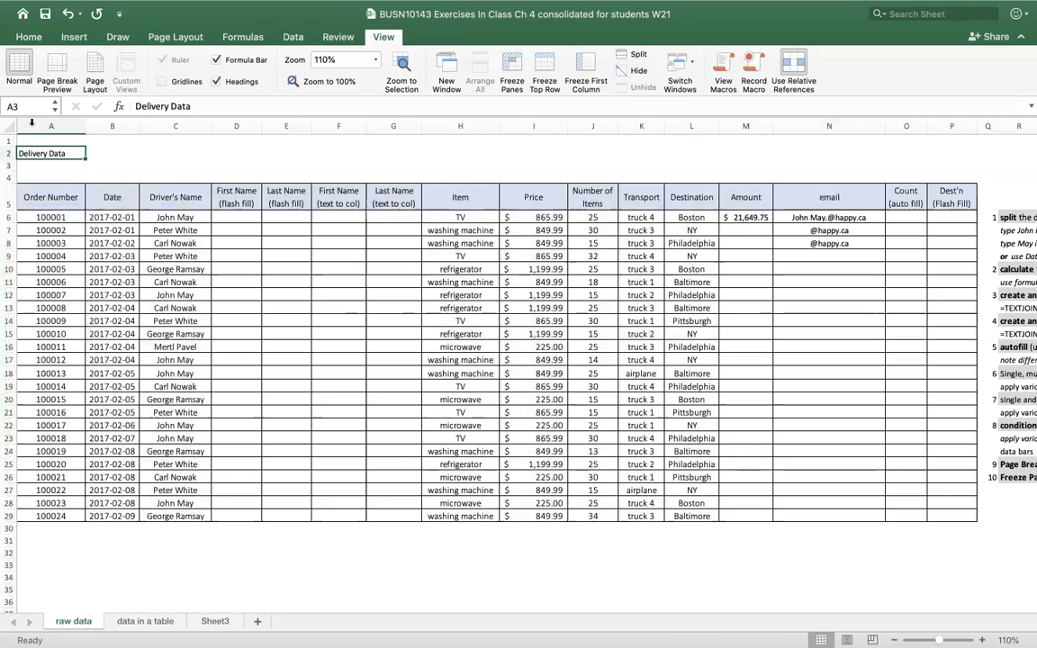
click(32, 37)
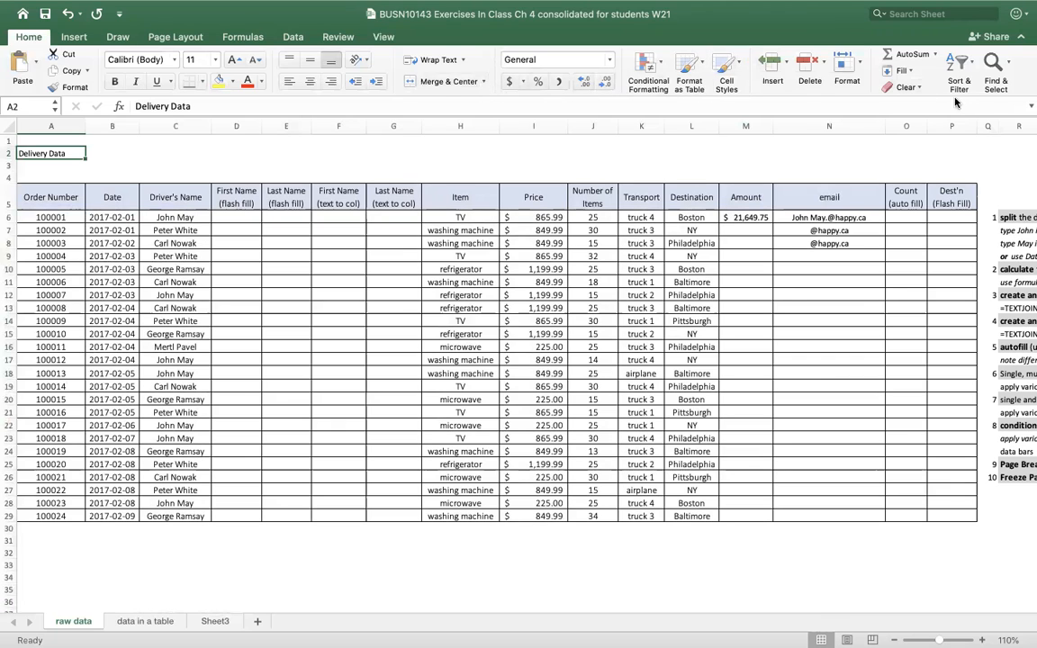
click(738, 66)
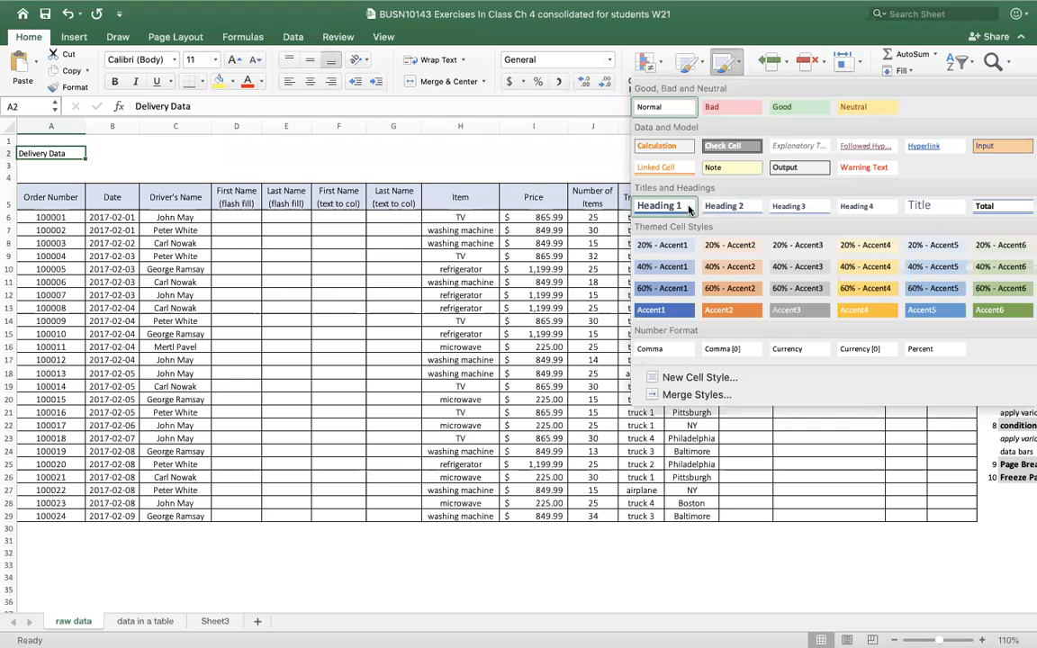
click(688, 208)
Extend the Heading 1 cell style across row 2 from column A to column P
click(216, 141)
drag(47, 155, 713, 155)
click(736, 68)
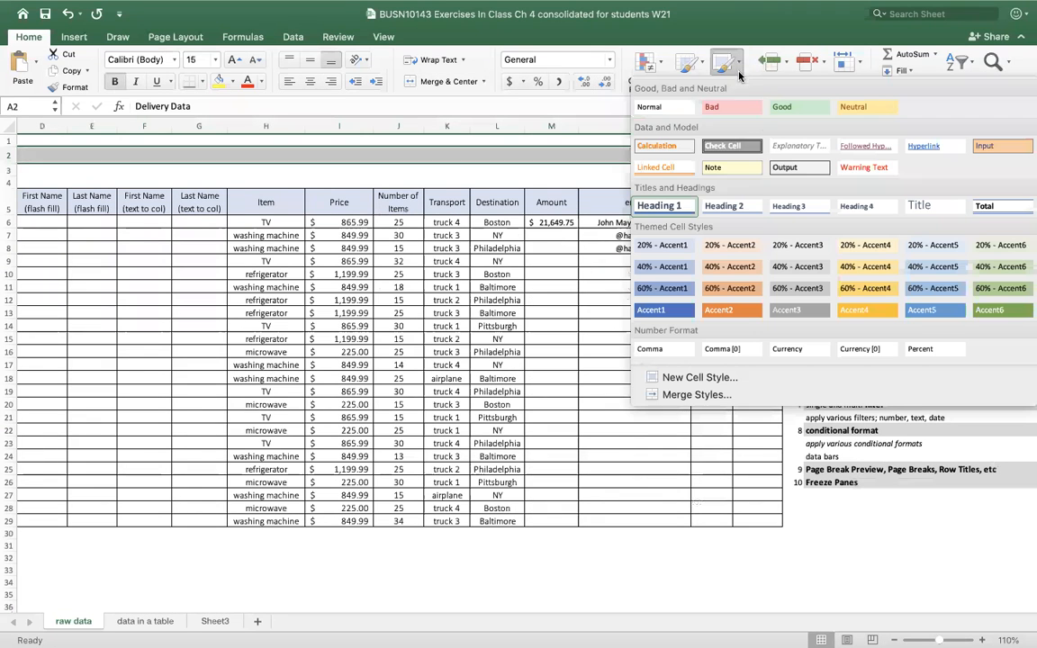
click(657, 206)
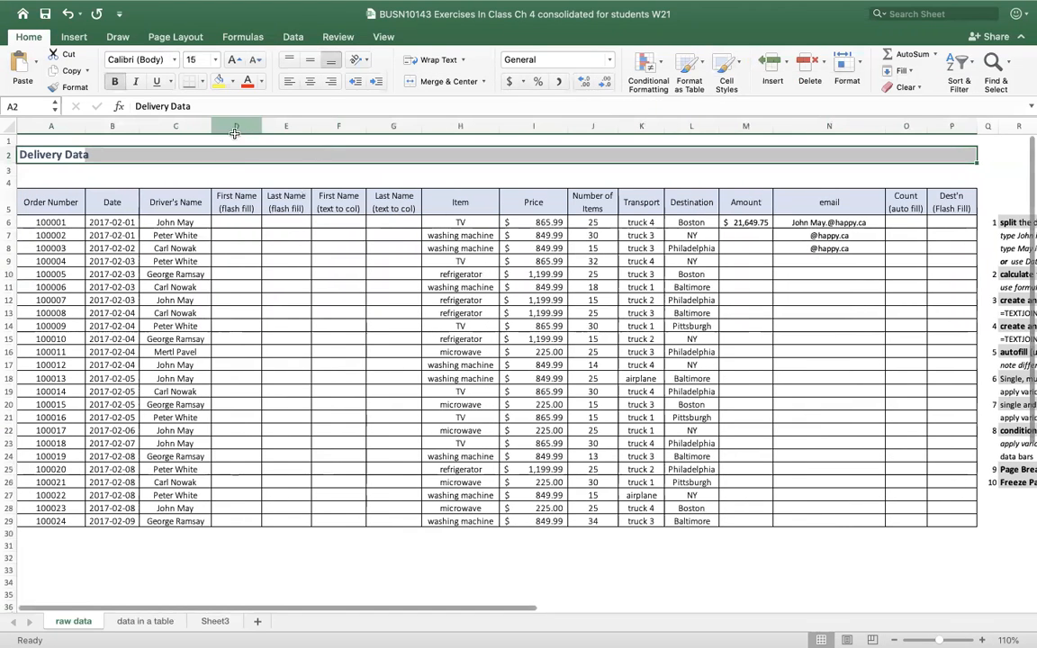
click(230, 181)
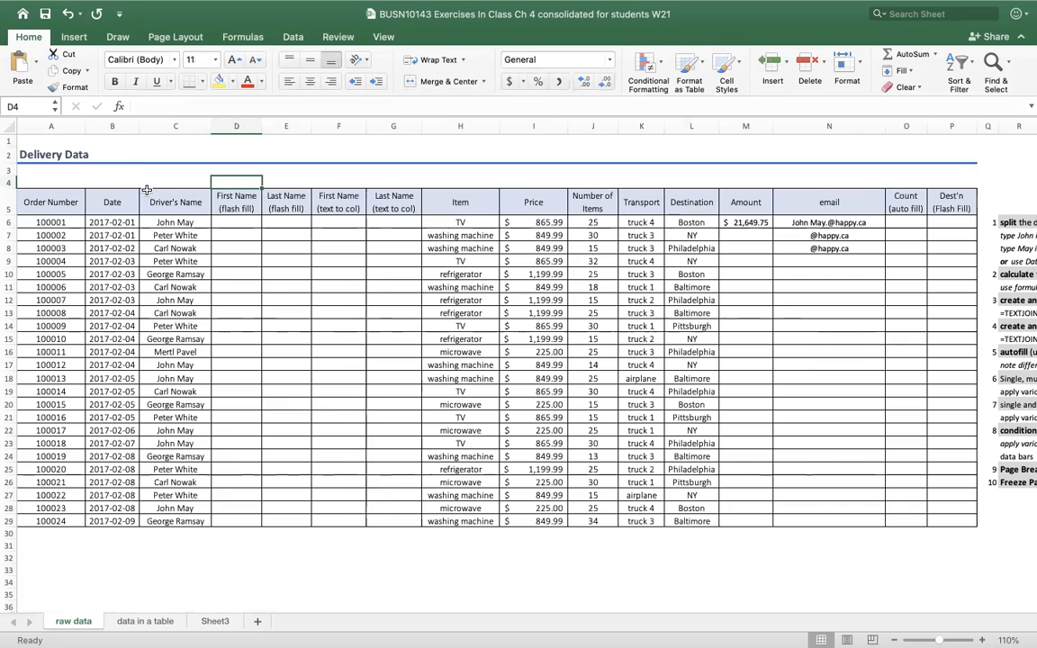
Freeze the title and header rows above cell A6 and check them while scrolling the data vertically
click(52, 222)
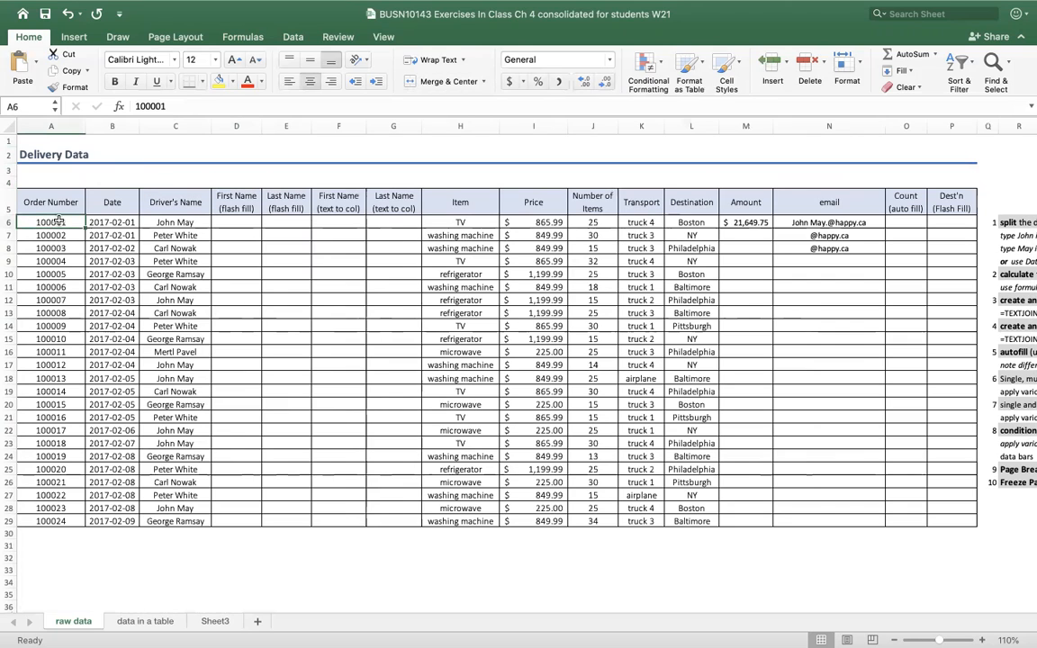
click(385, 37)
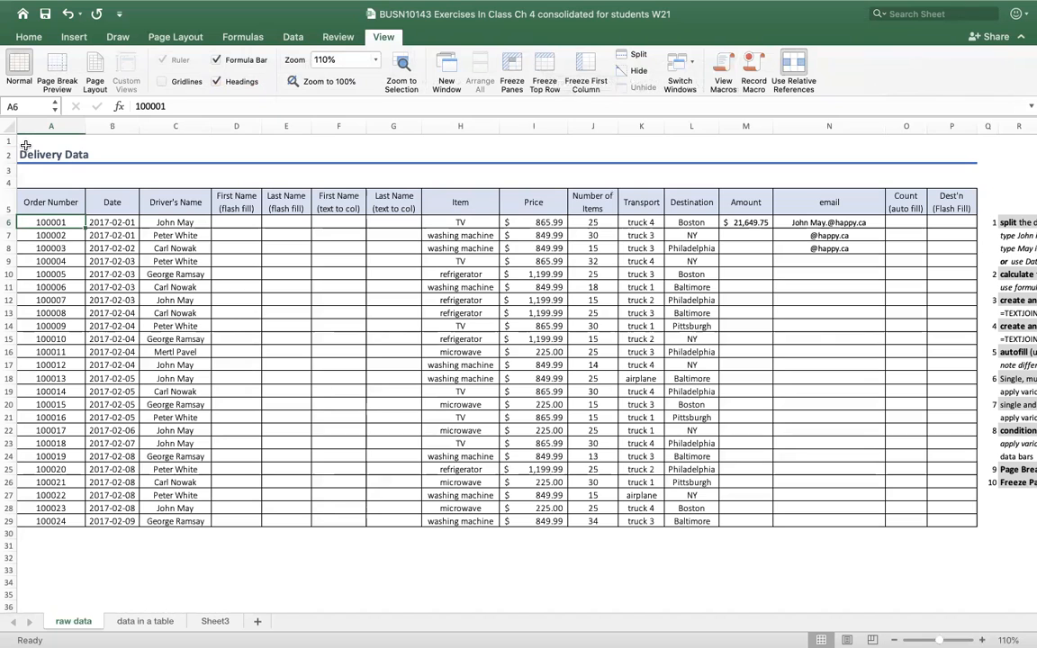
click(512, 70)
scroll(269, 359, down, 1)
scroll(269, 358, down, 5)
scroll(269, 359, up, 5)
scroll(269, 358, up, 1)
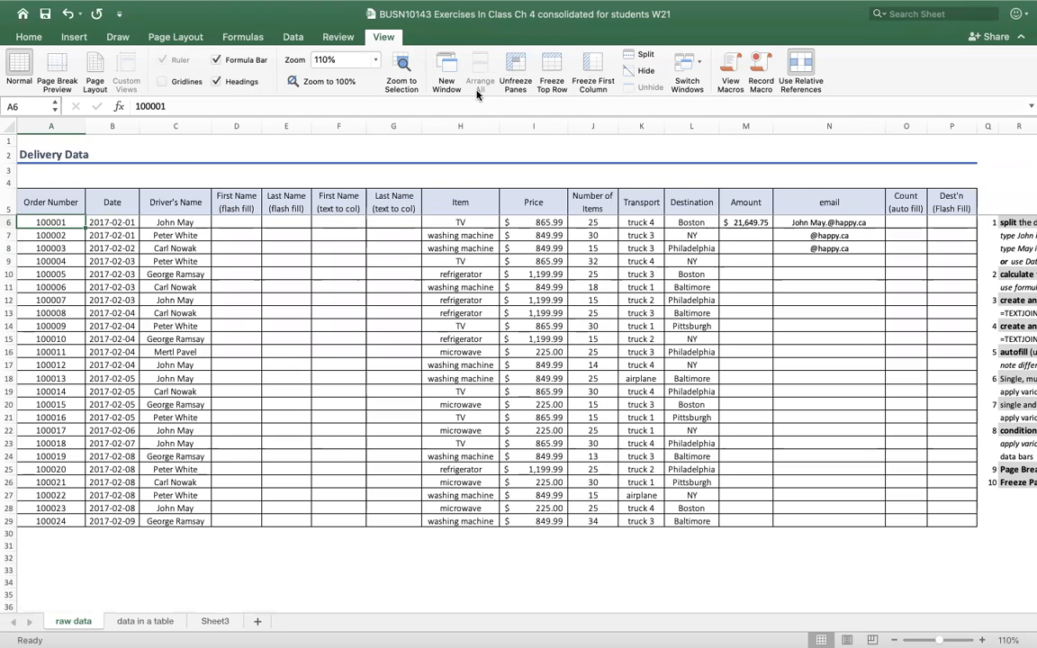
Unfreeze the title and header rows and move down the Order Number column to cell A8
click(515, 69)
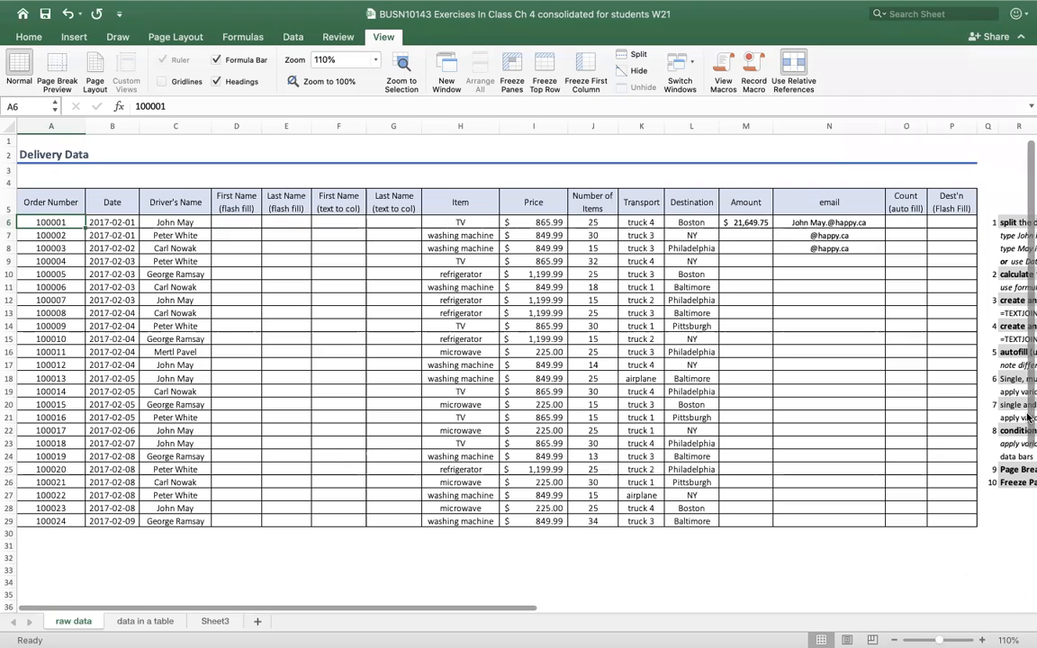
key(Down)
key(Down)
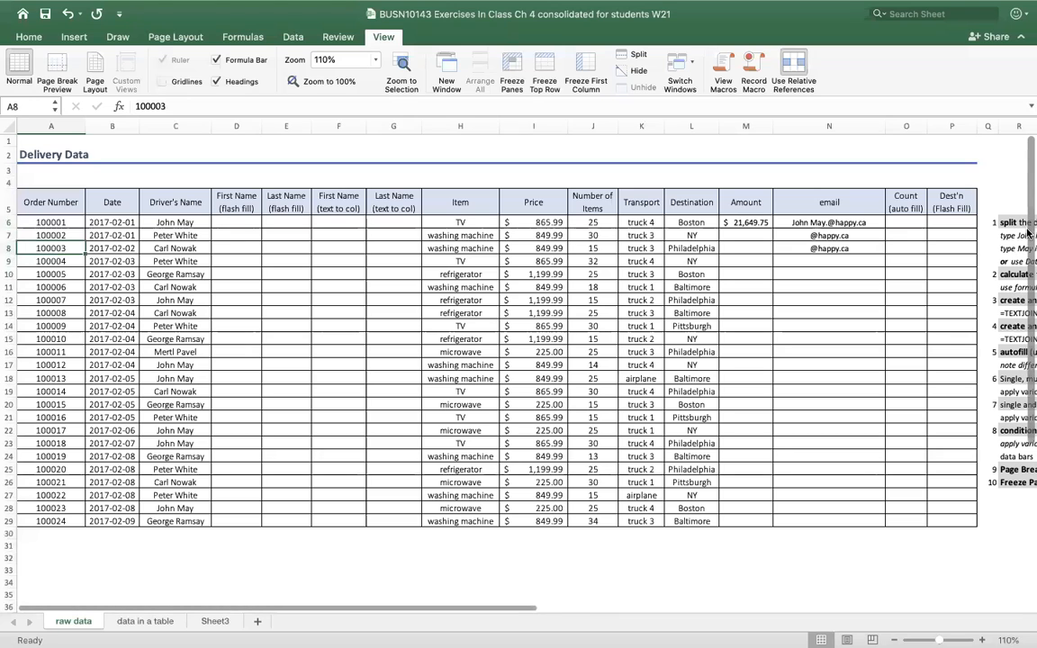
Freeze the rows above cell A6 with the view starting at row 3, check the vertical scrolling, and unfreeze them
scroll(1027, 241, down, 1)
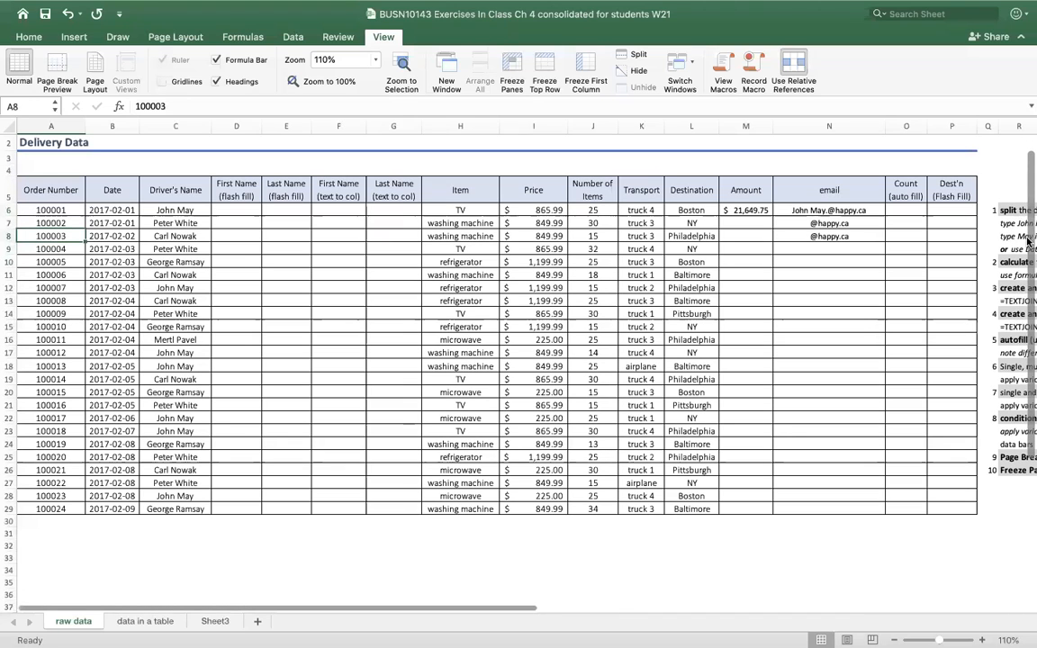
scroll(1027, 243, down, 1)
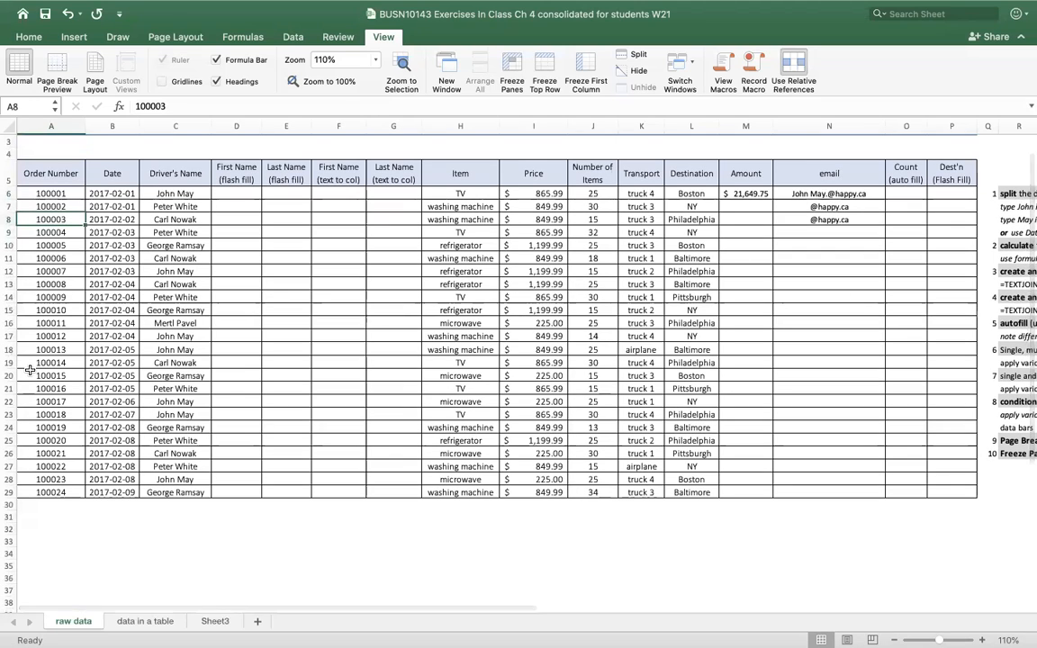
click(70, 190)
click(510, 69)
scroll(228, 390, down, 5)
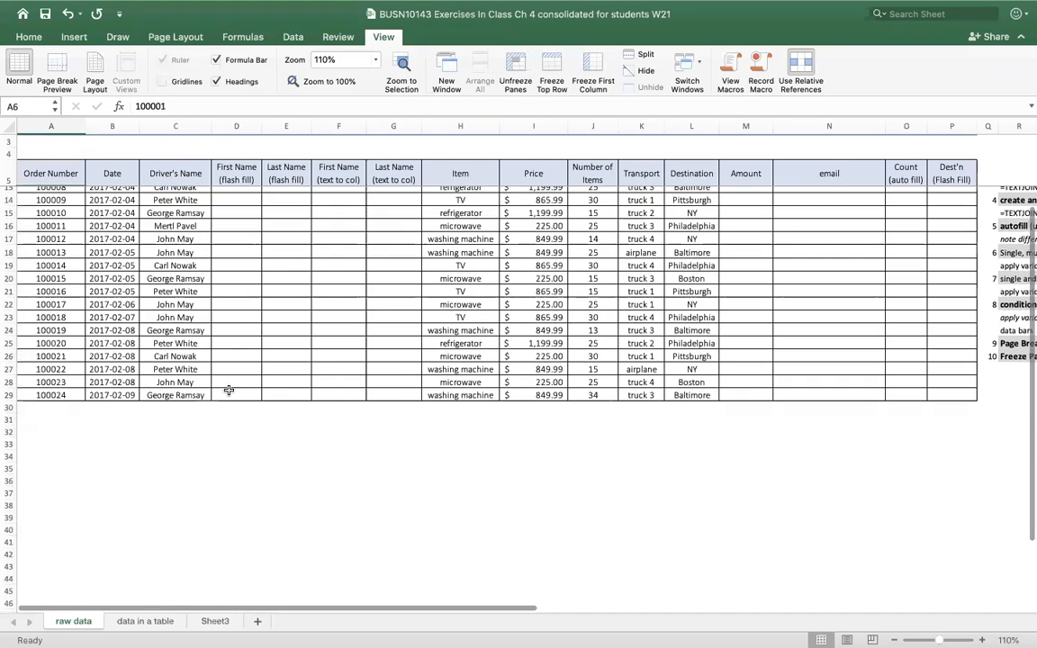
scroll(228, 390, down, 8)
scroll(228, 390, up, 10)
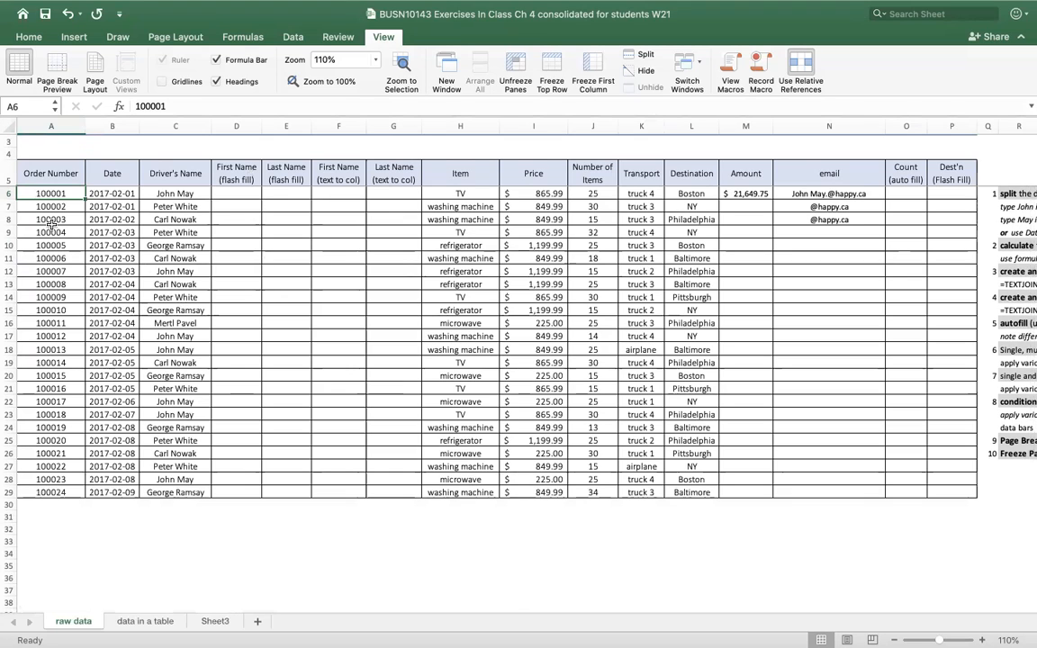
click(466, 72)
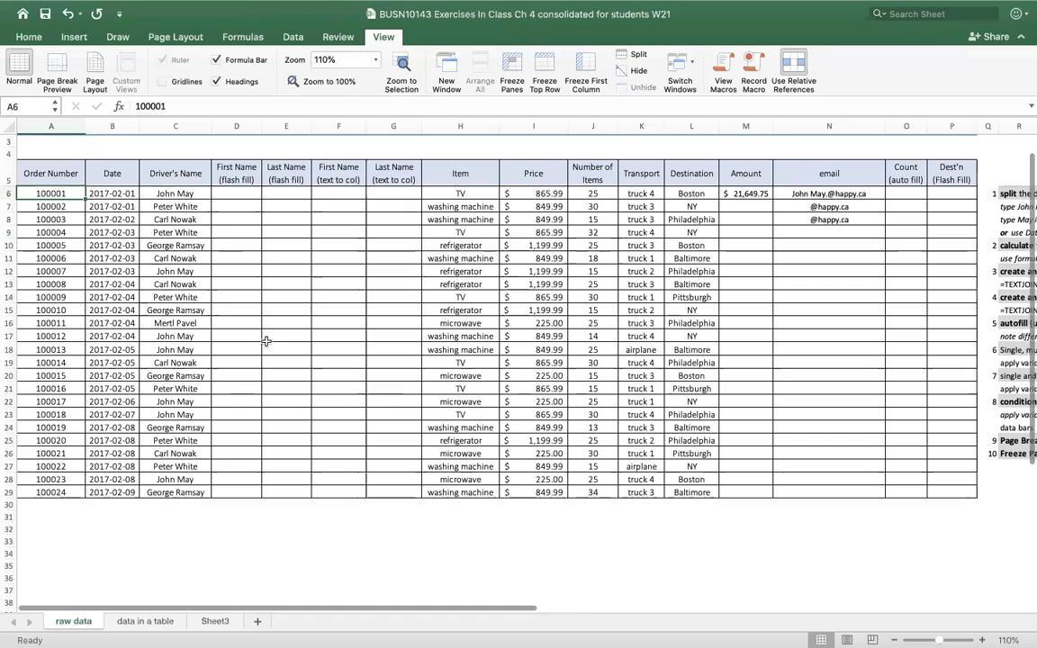
Bring row 1 back into view, freeze all rows above cell A6 for a scrolling check, and unfreeze them
scroll(165, 340, up, 2)
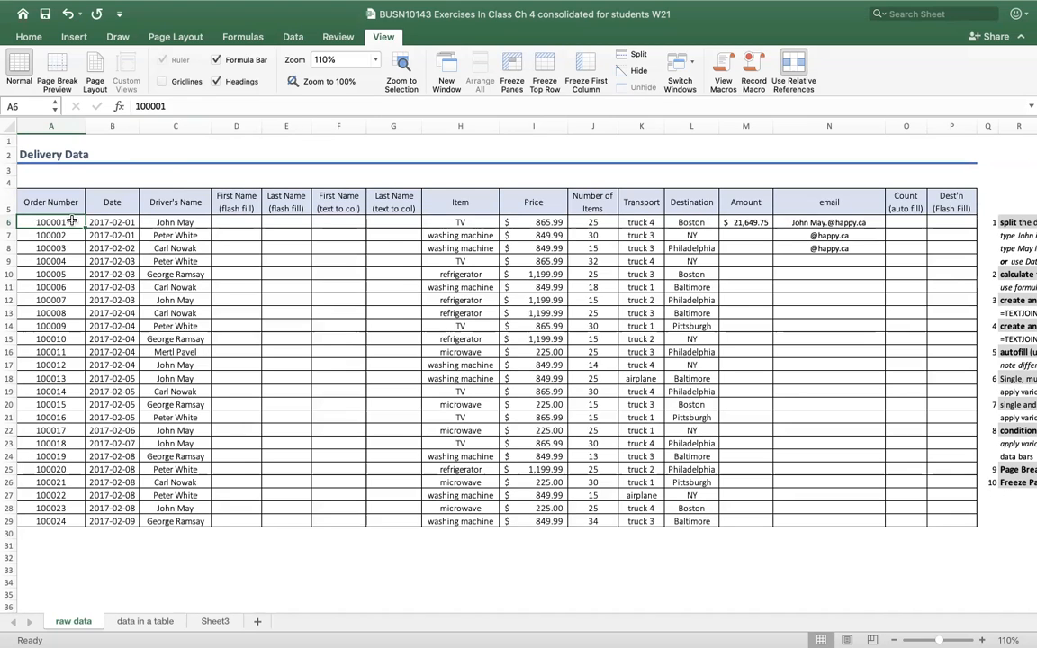
click(504, 92)
scroll(259, 377, down, 5)
scroll(259, 376, down, 10)
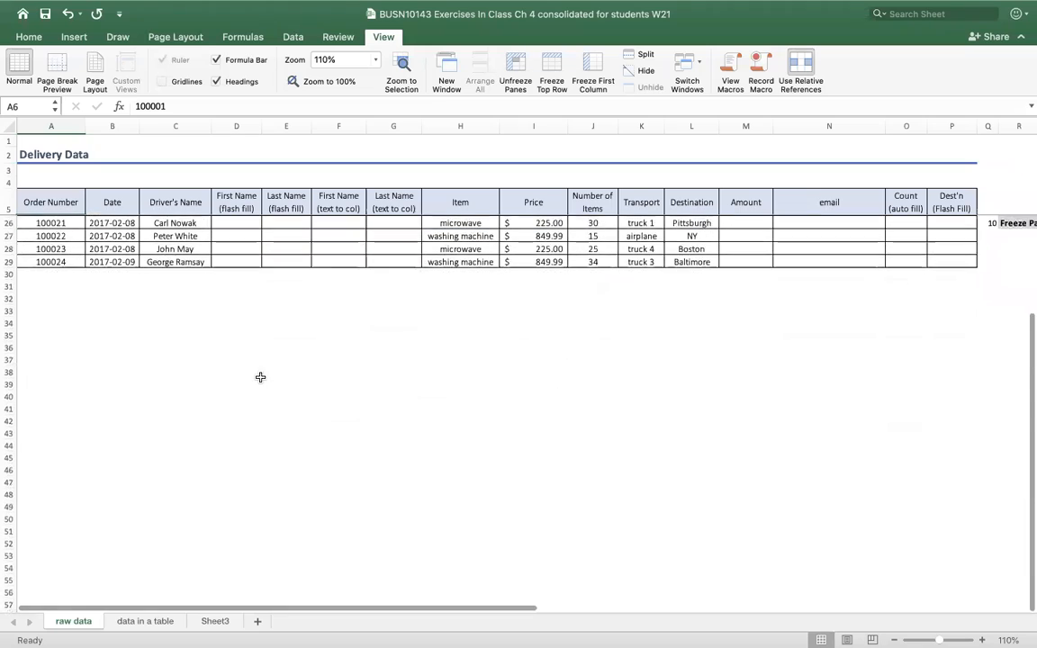
scroll(261, 374, up, 20)
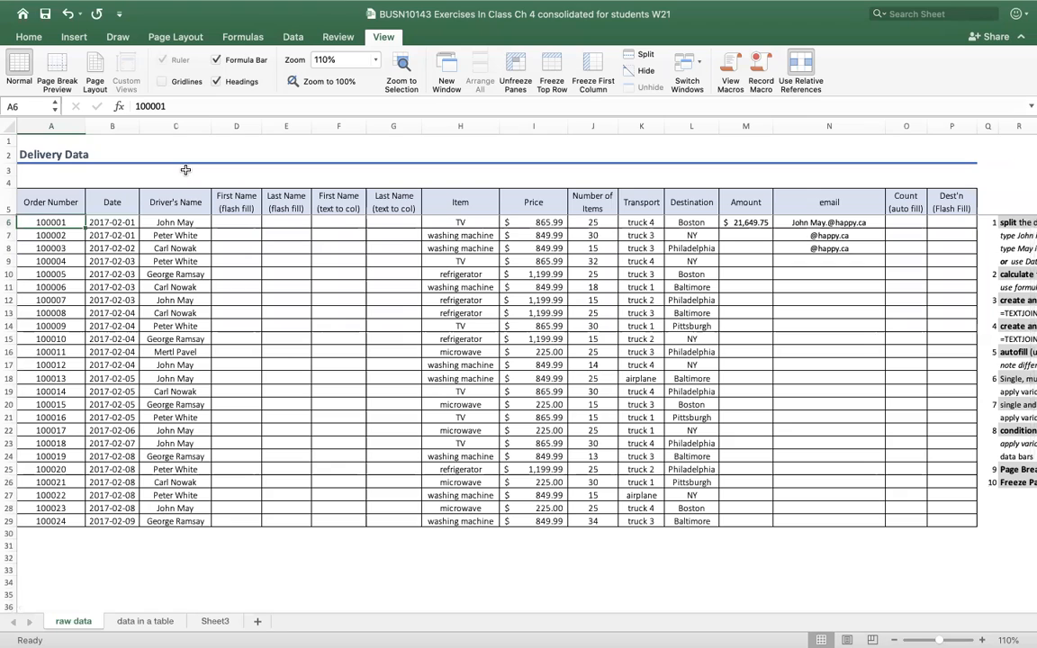
click(517, 71)
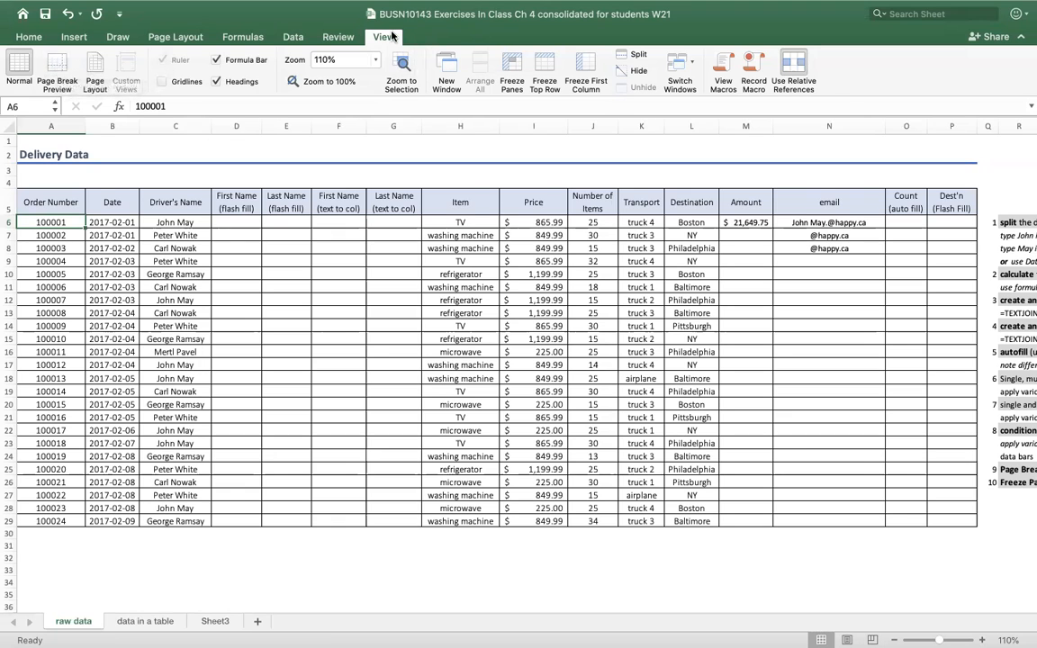
Show the sheet in Page Break Preview and set vertical page breaks after columns F, K and P
click(64, 71)
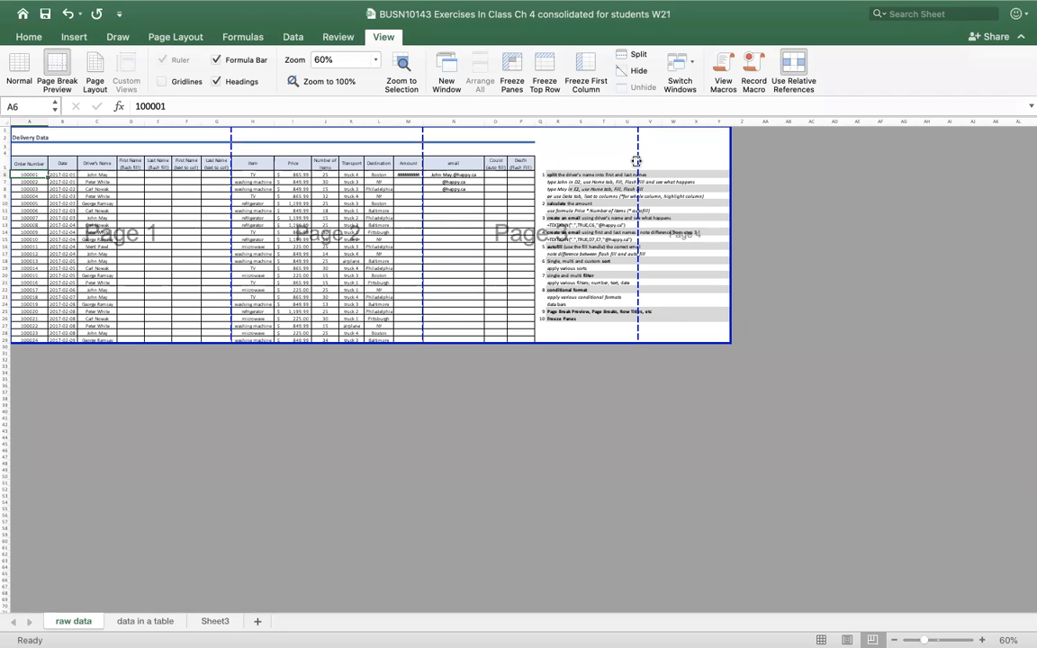
drag(230, 134, 202, 135)
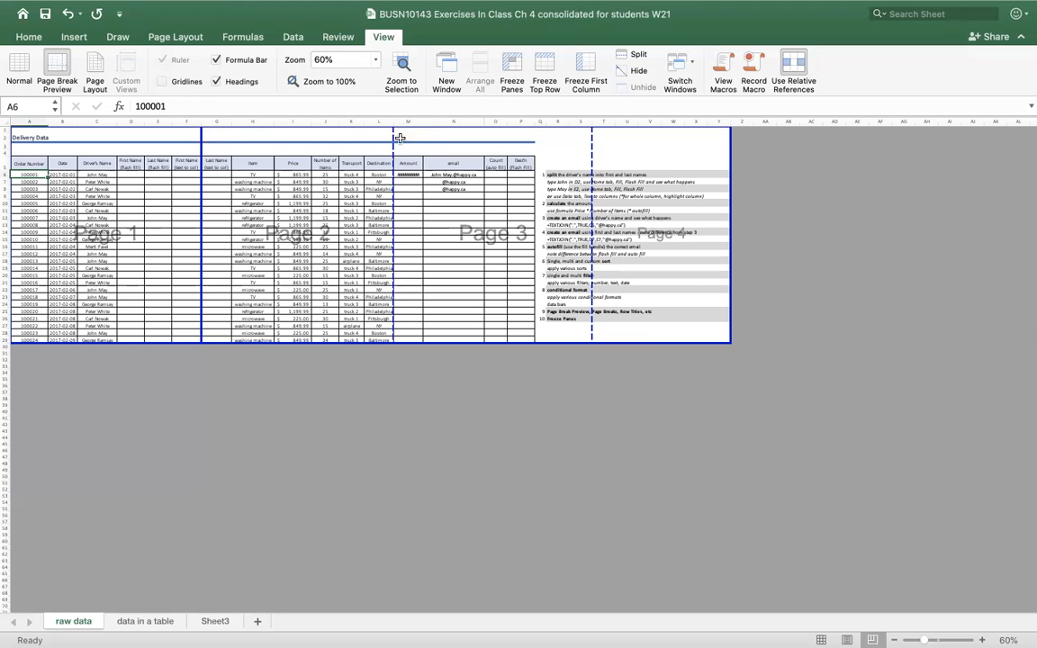
drag(378, 137, 364, 136)
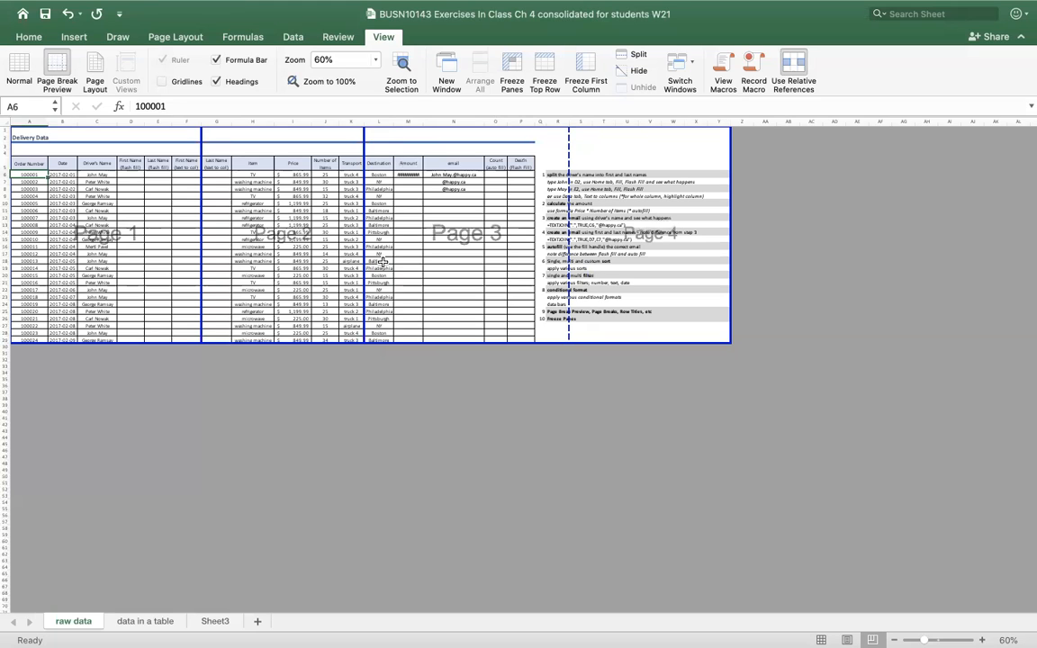
drag(569, 134, 536, 134)
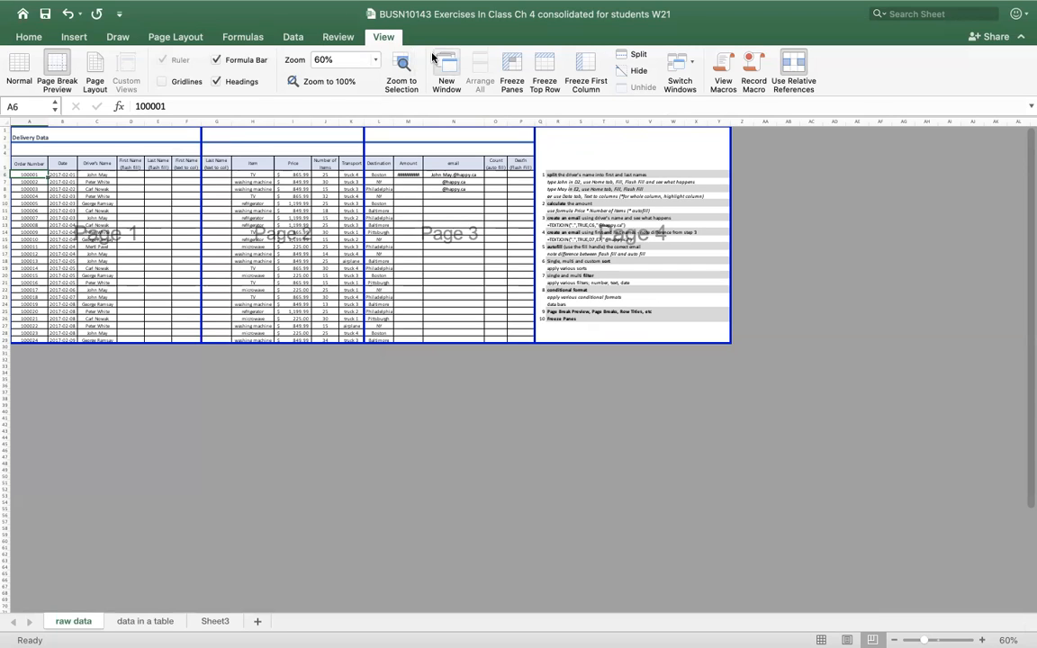
Try ending the print area at row 9 and at column P, and finish with it covering A1:X29
click(180, 38)
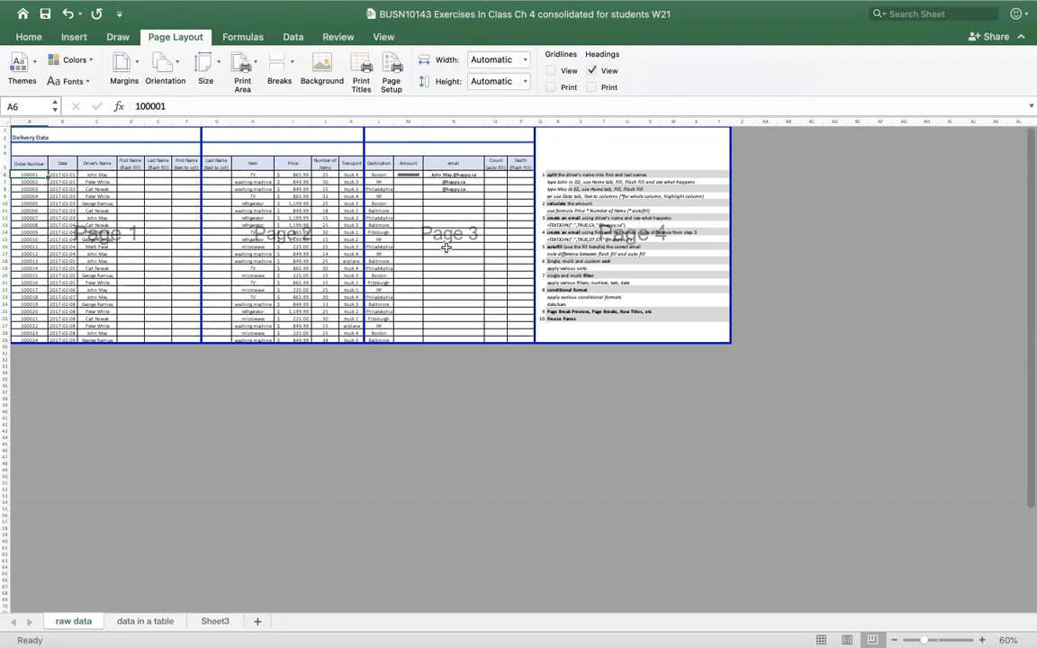
drag(162, 349, 168, 198)
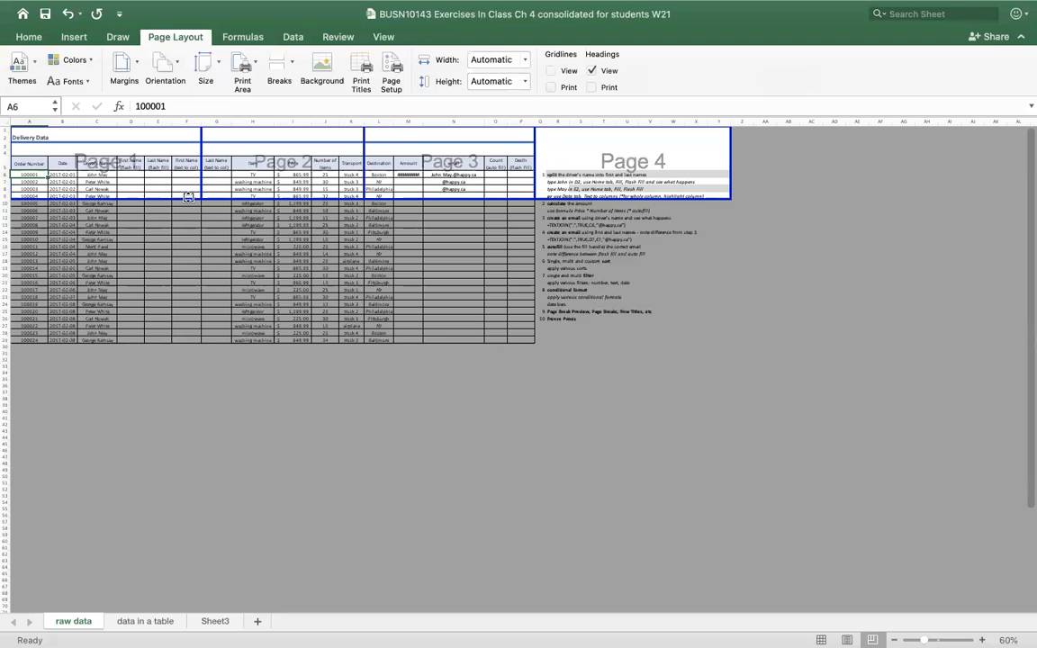
drag(191, 210, 177, 342)
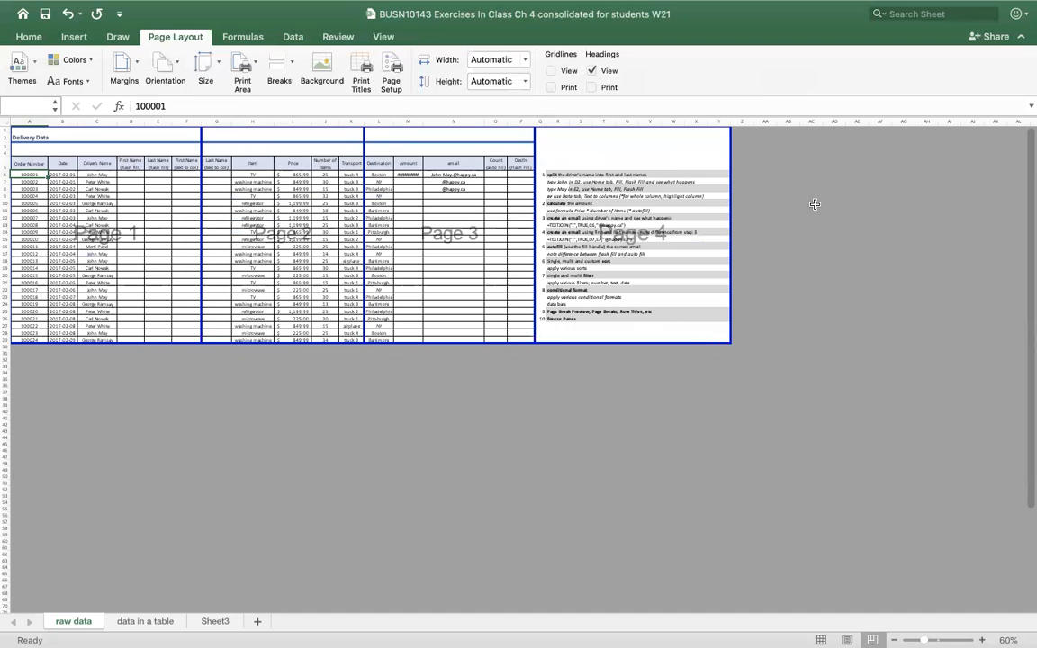
drag(730, 190, 534, 192)
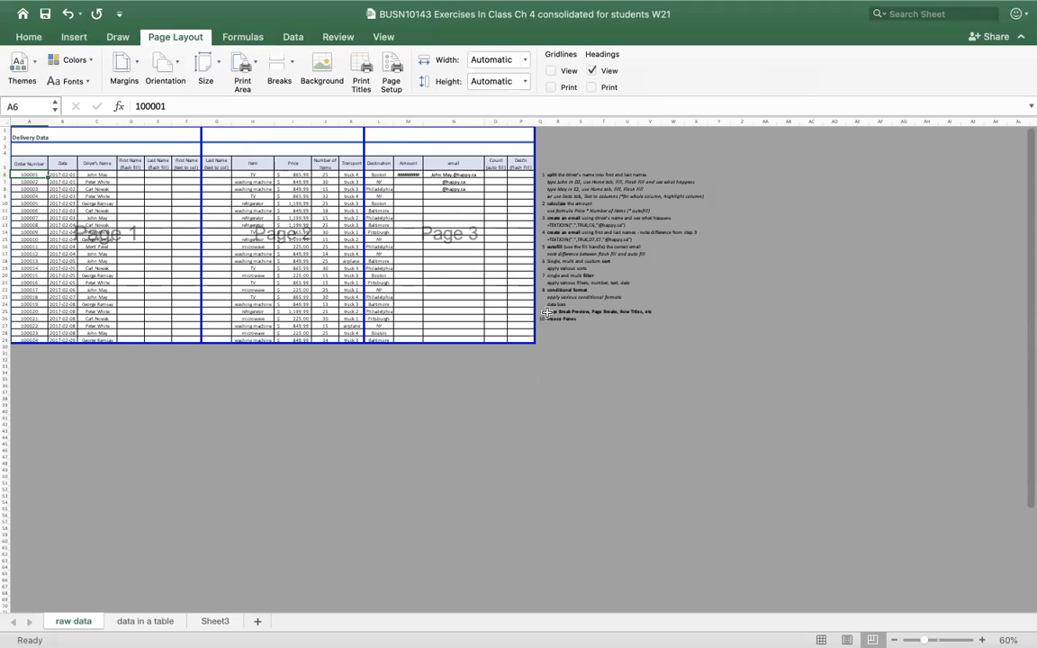
drag(535, 243, 712, 230)
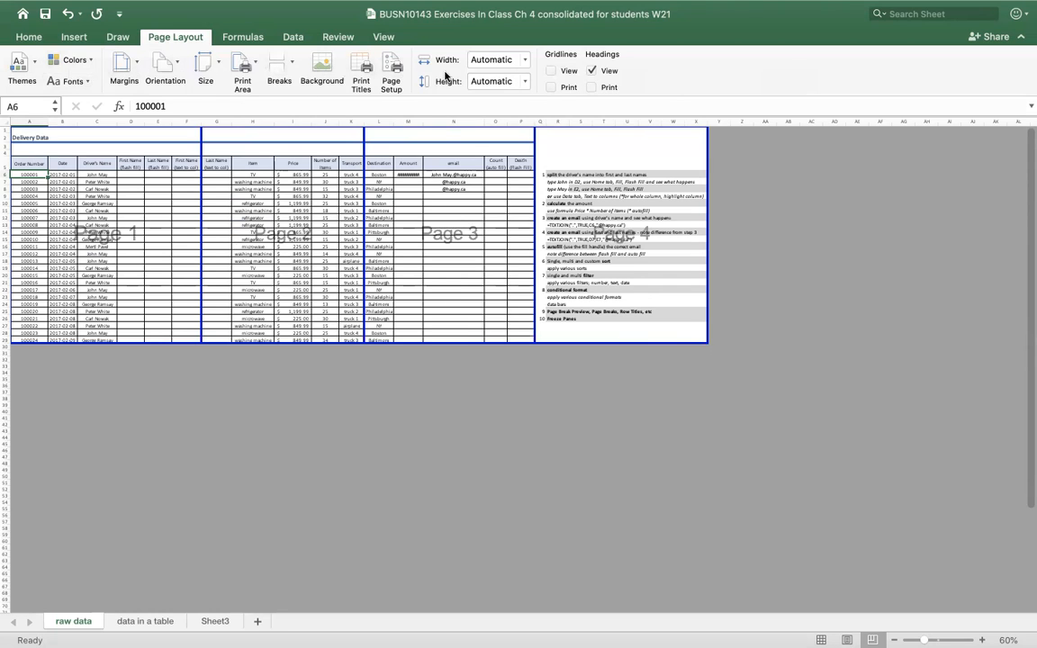
In the custom margins settings, try both page centering options and leave only horizontal centering enabled
click(125, 65)
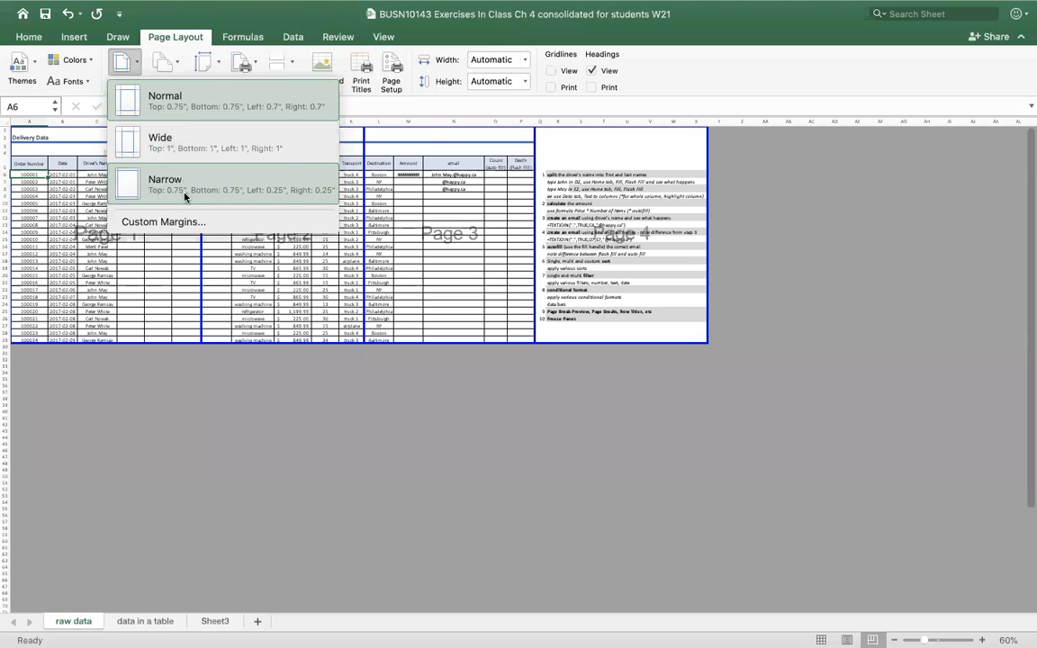
click(193, 222)
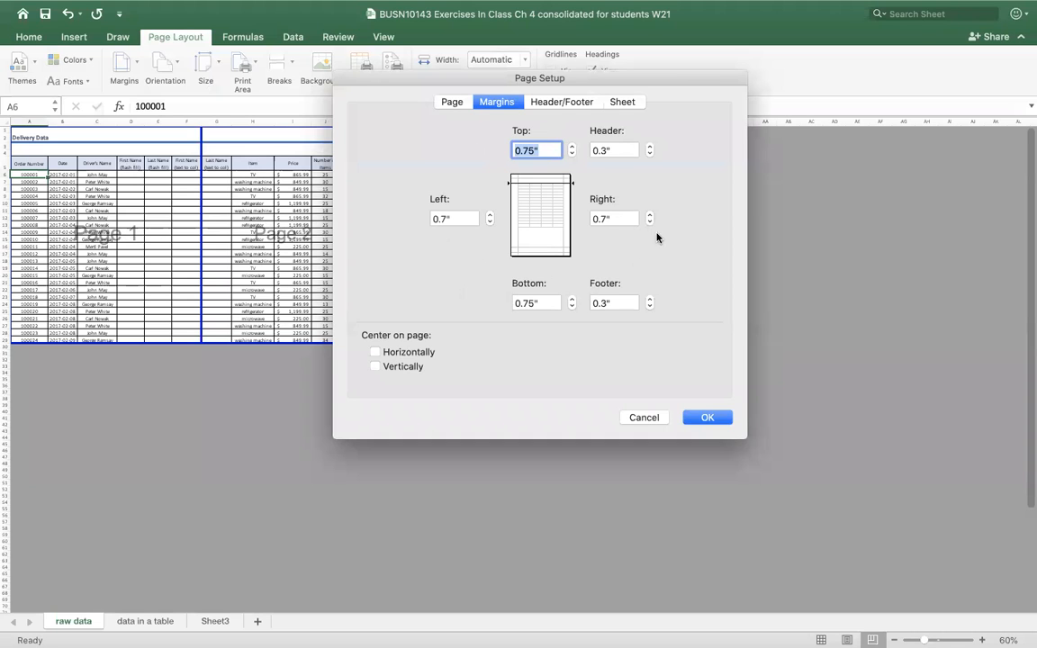
drag(691, 83, 900, 95)
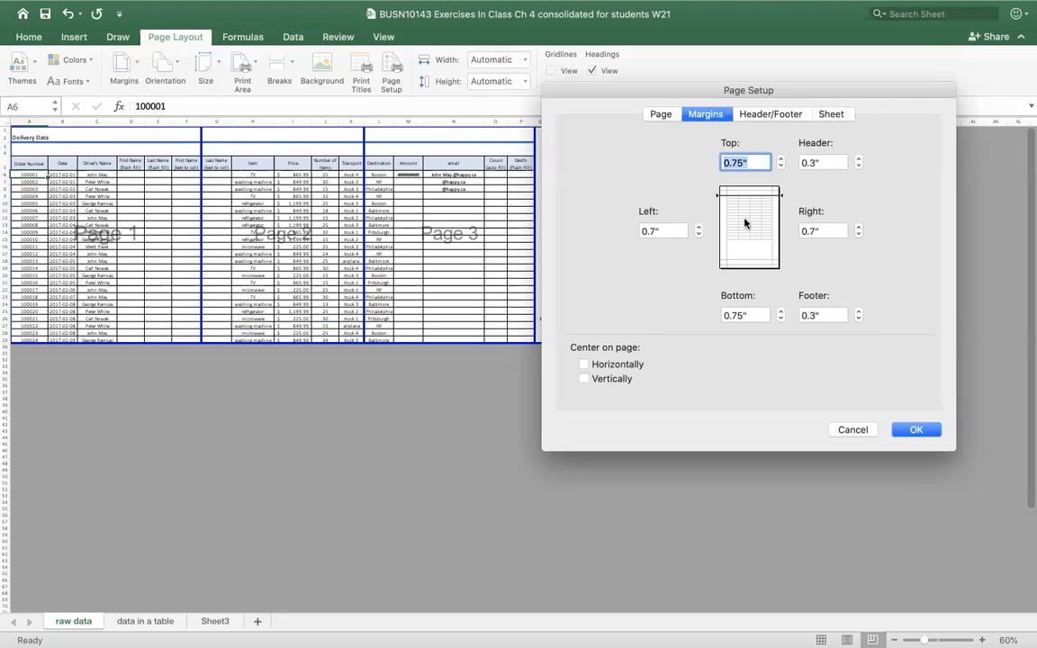
click(585, 367)
click(584, 379)
click(584, 364)
click(586, 378)
click(584, 365)
Create a custom footer with the author's first name in the left section, the sheet name centered and the file name on the right
click(776, 114)
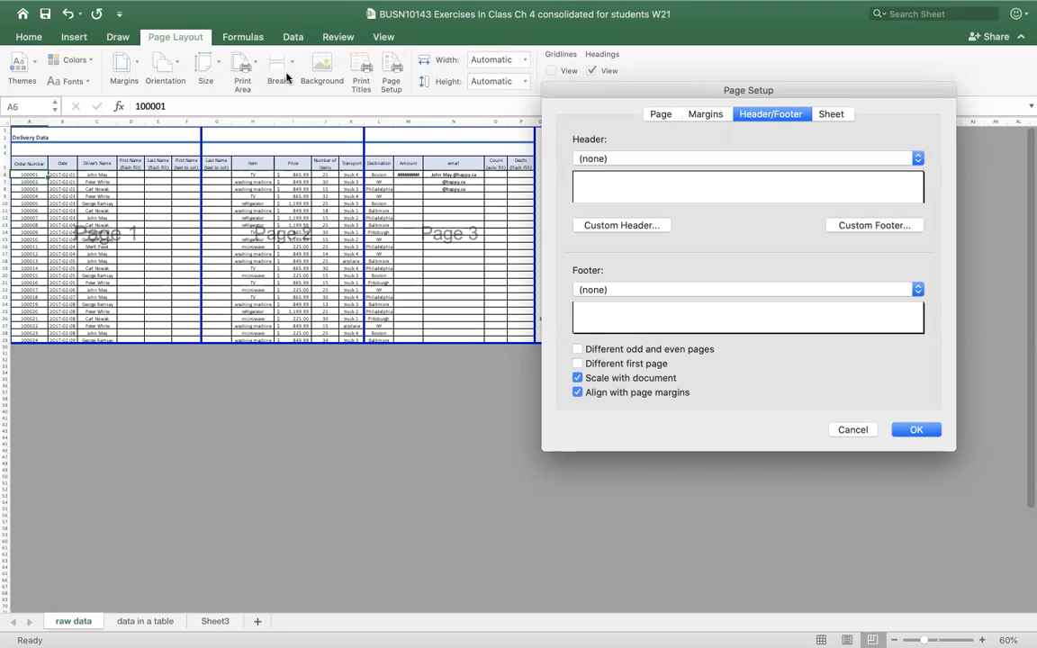
click(718, 120)
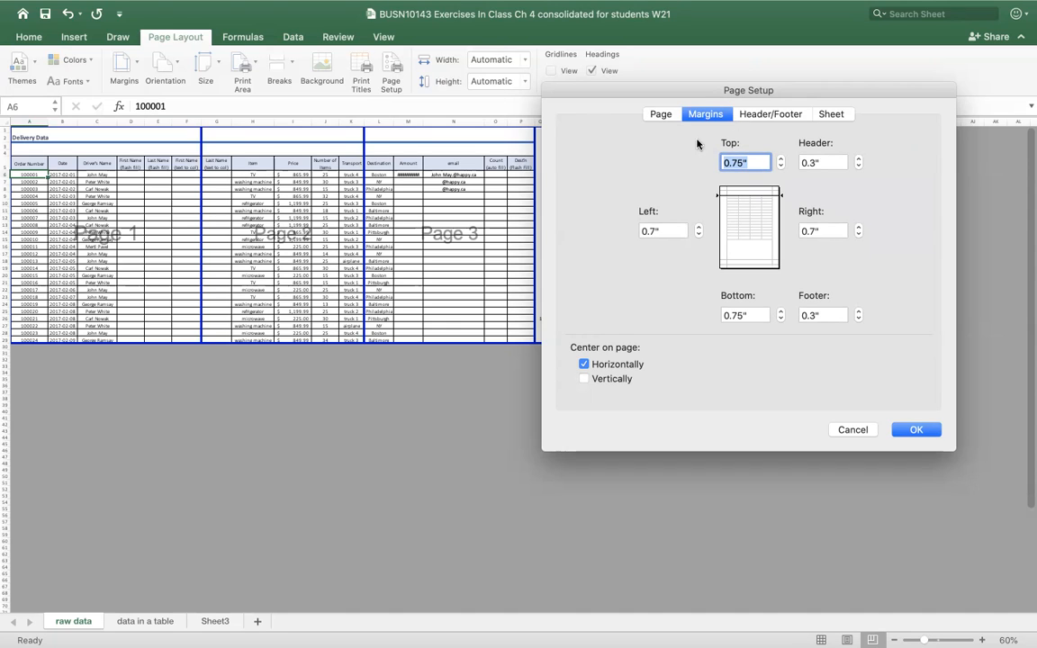
click(780, 114)
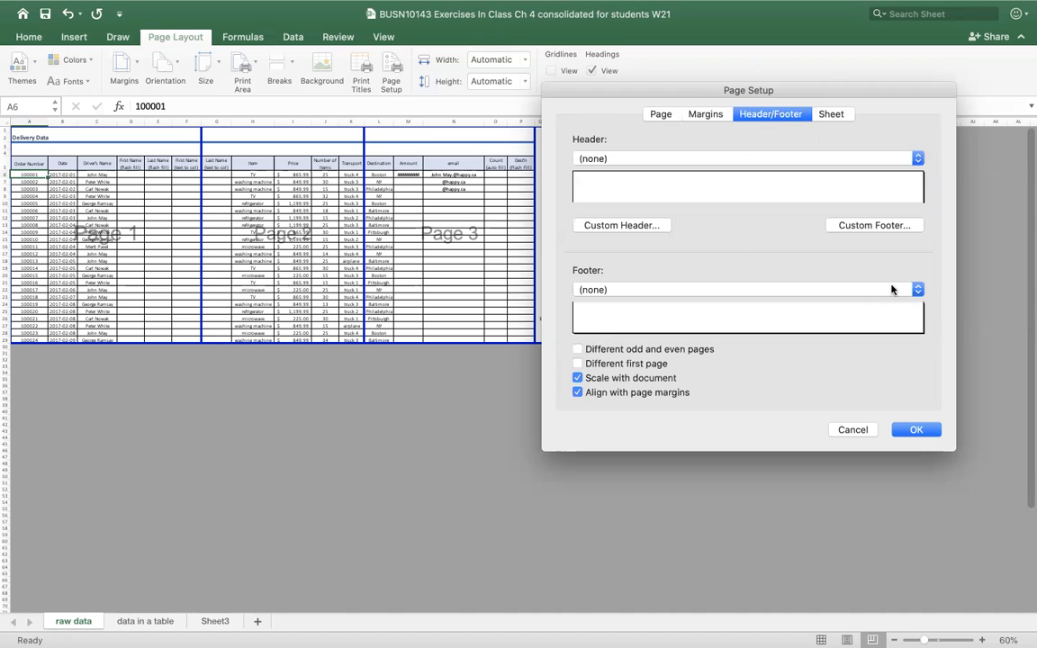
click(869, 225)
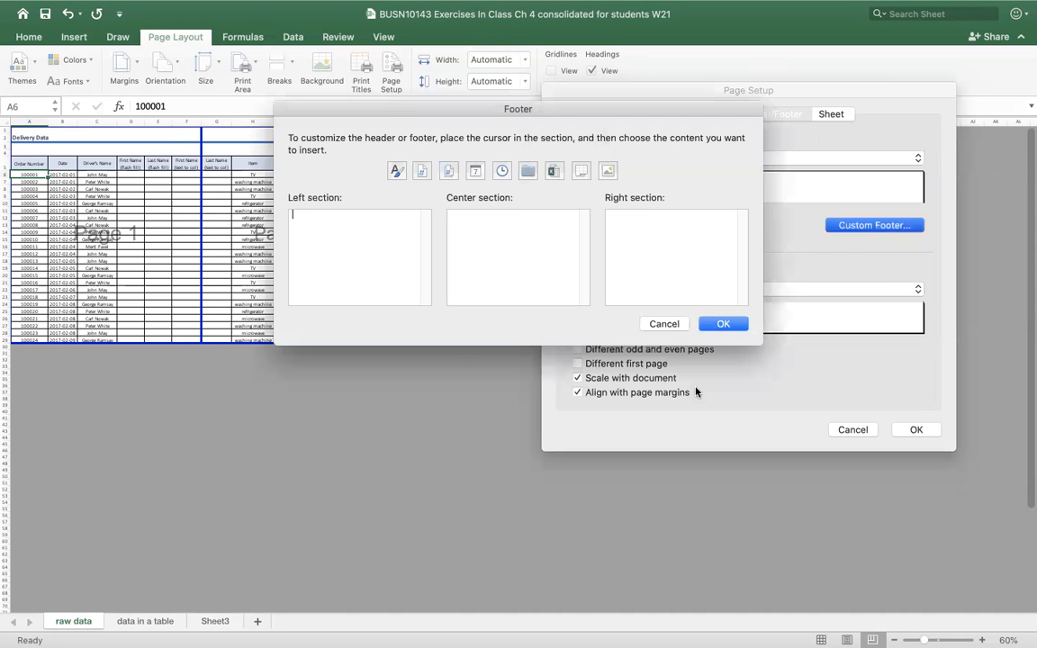
click(329, 228)
text(Valerie)
click(580, 170)
click(668, 222)
click(550, 170)
Reduce the file name in the footer's right section to font size 8 and apply the custom footer
drag(632, 214, 598, 213)
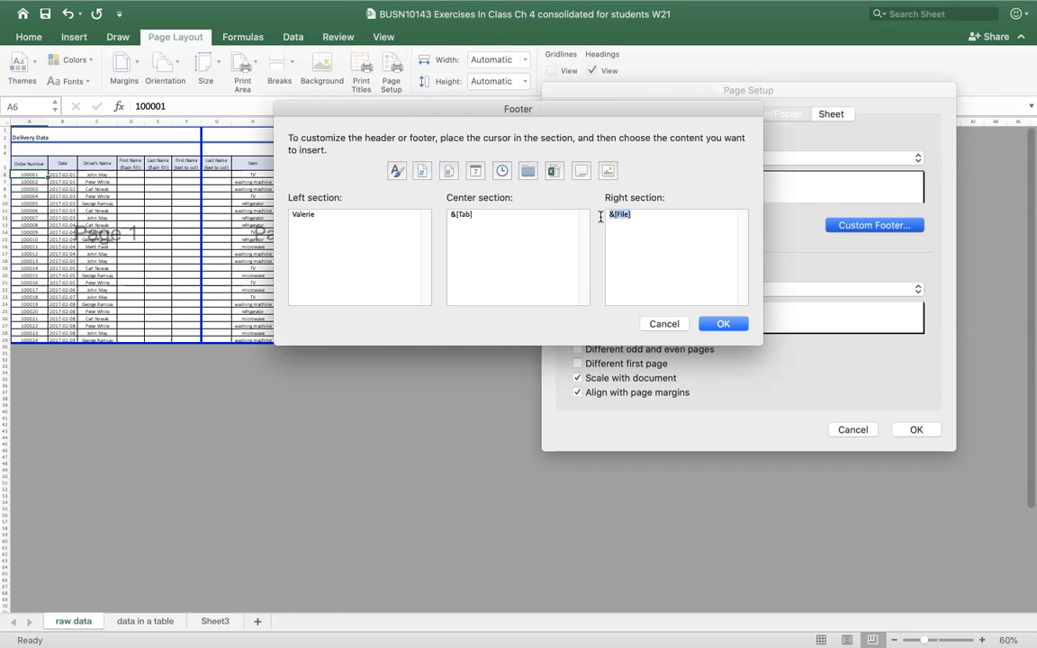
click(400, 175)
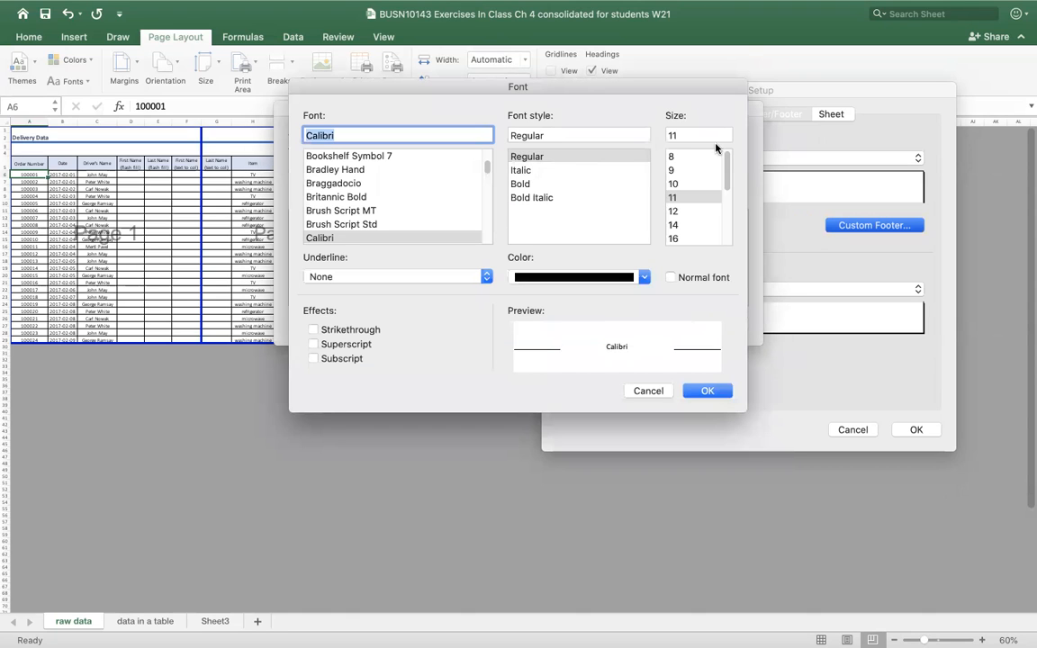
click(671, 156)
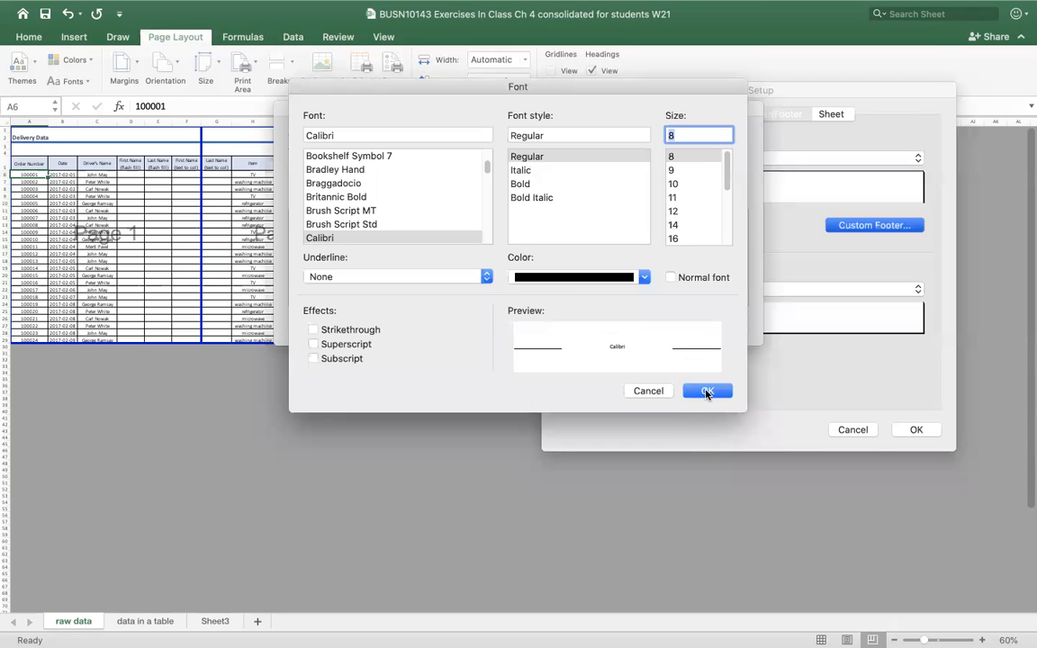
click(708, 391)
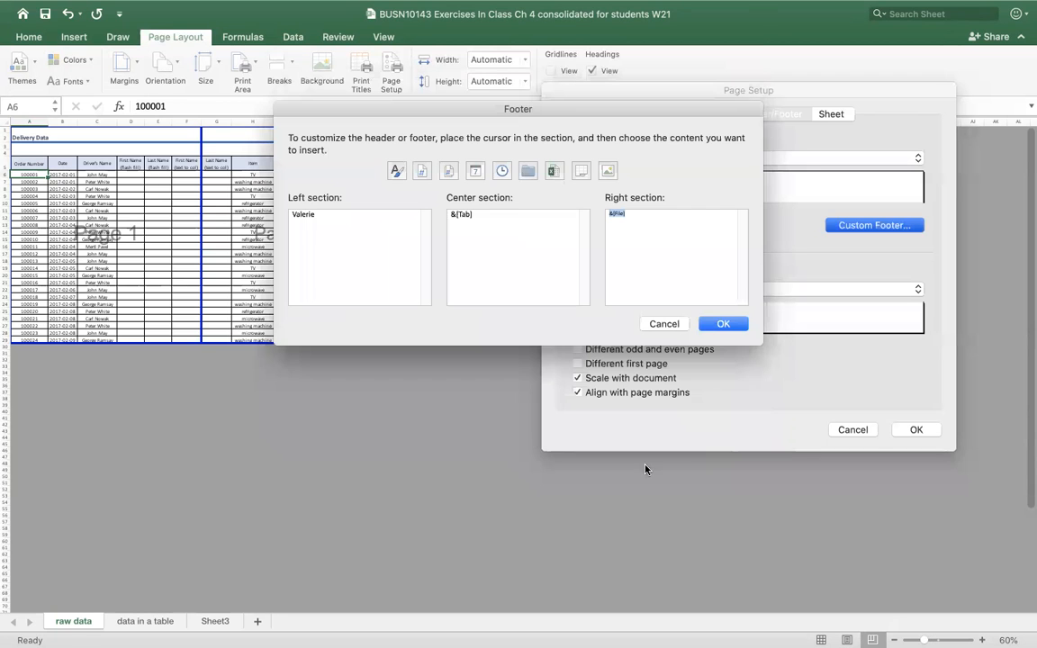
click(729, 322)
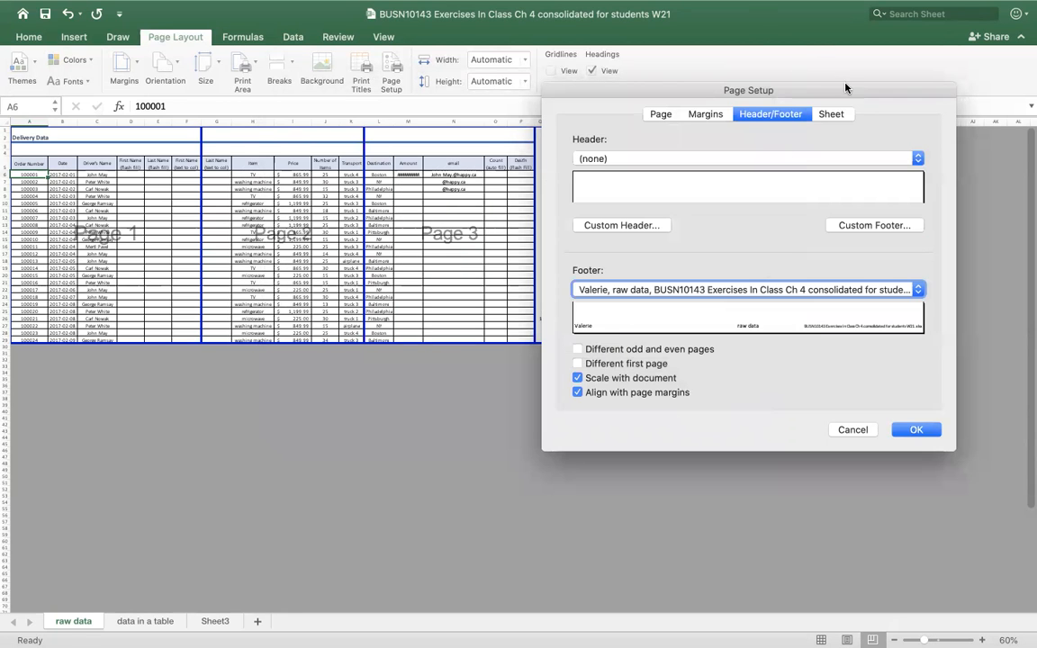
Set the print titles to repeat rows $1:$5 at top and columns $A:$B at left, and apply the page setup
click(834, 115)
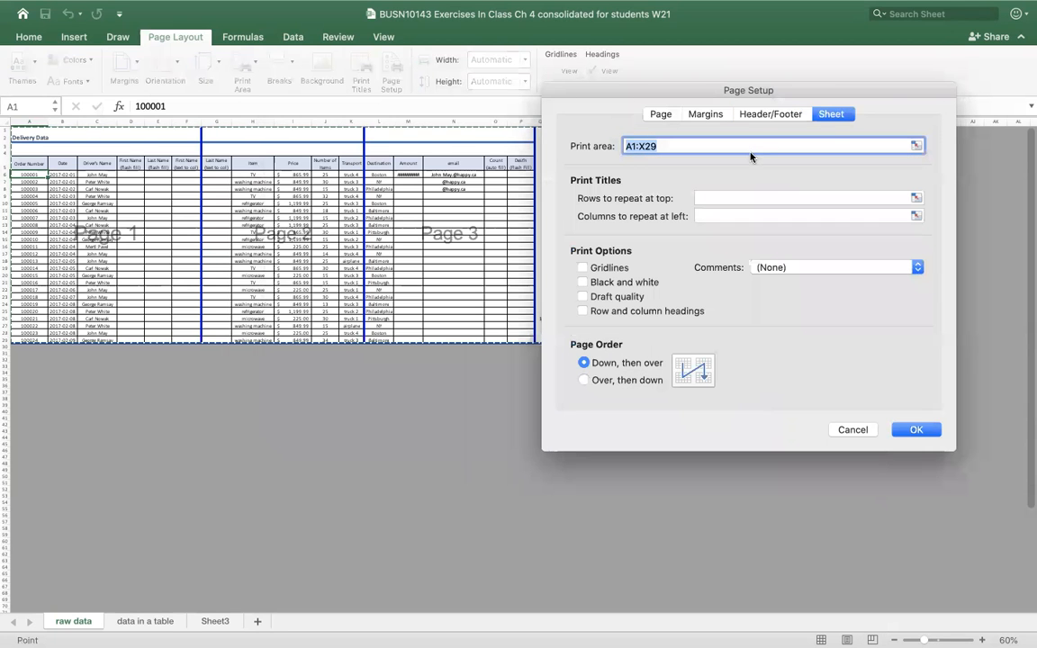
drag(720, 90, 386, 369)
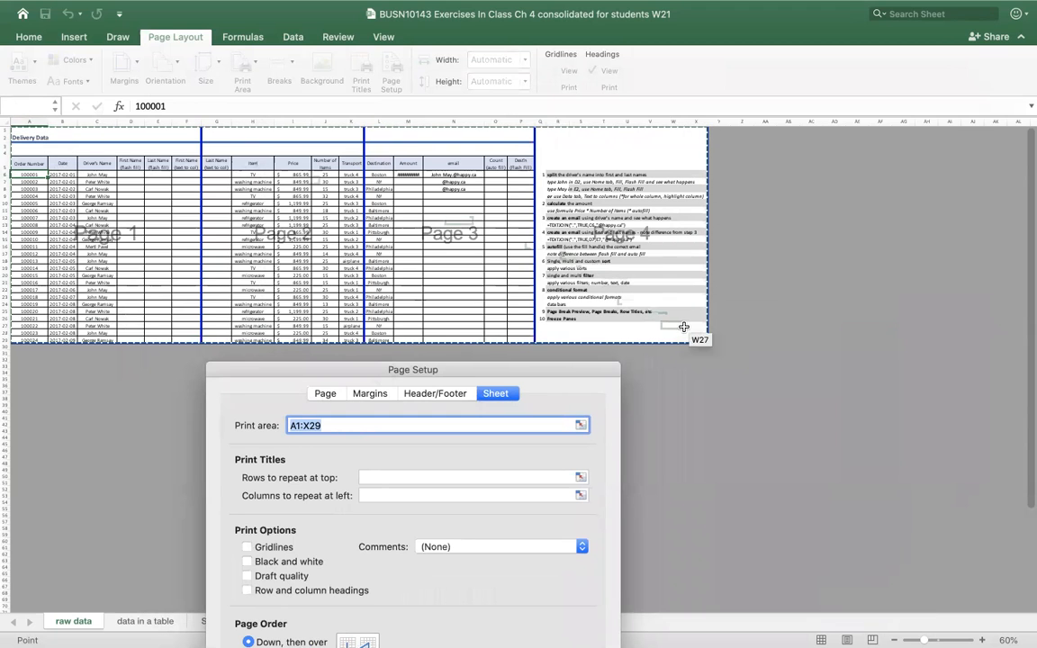
click(377, 478)
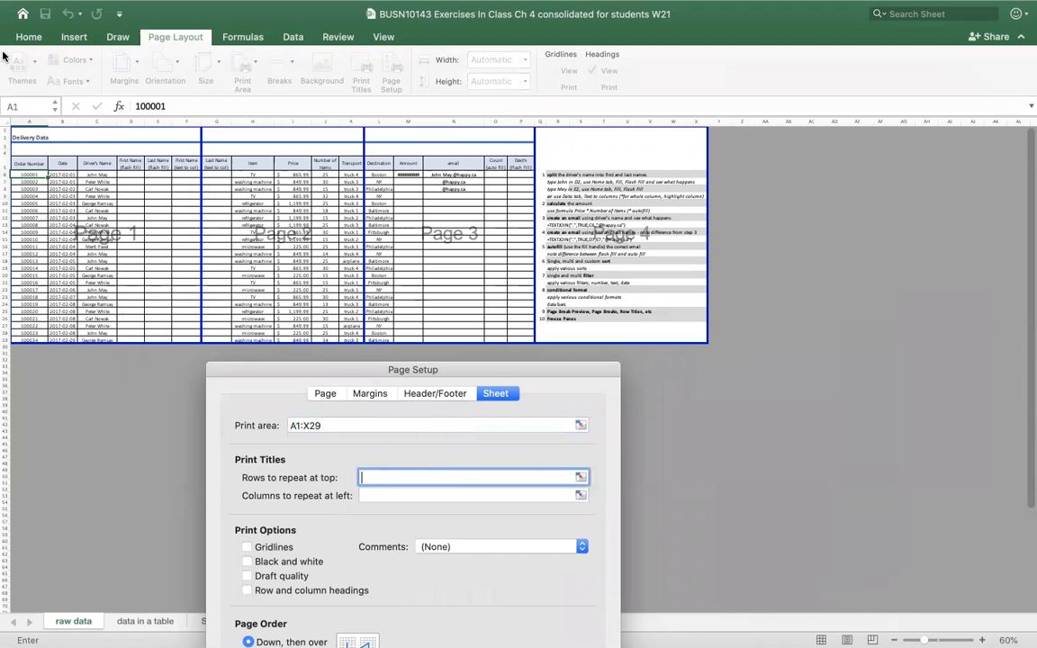
drag(10, 132, 11, 169)
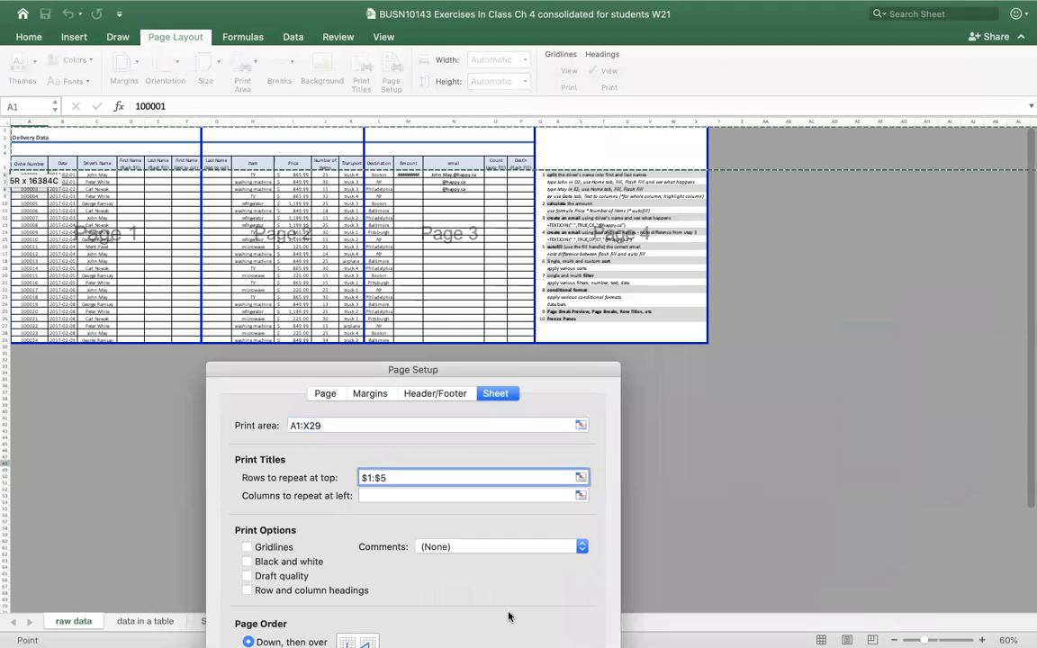
click(396, 495)
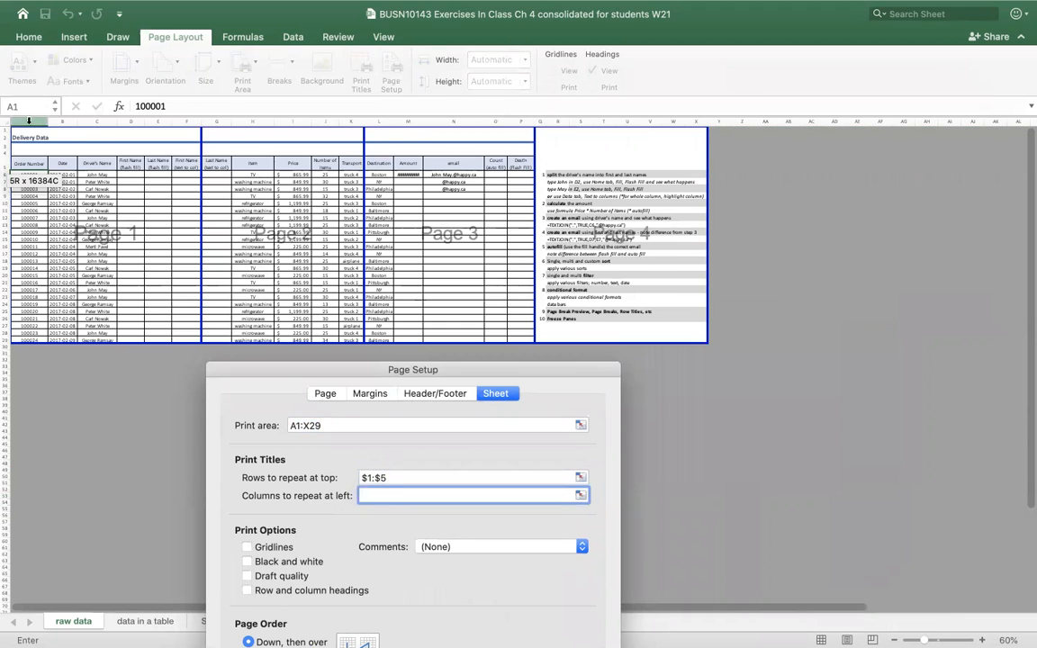
drag(26, 119, 63, 120)
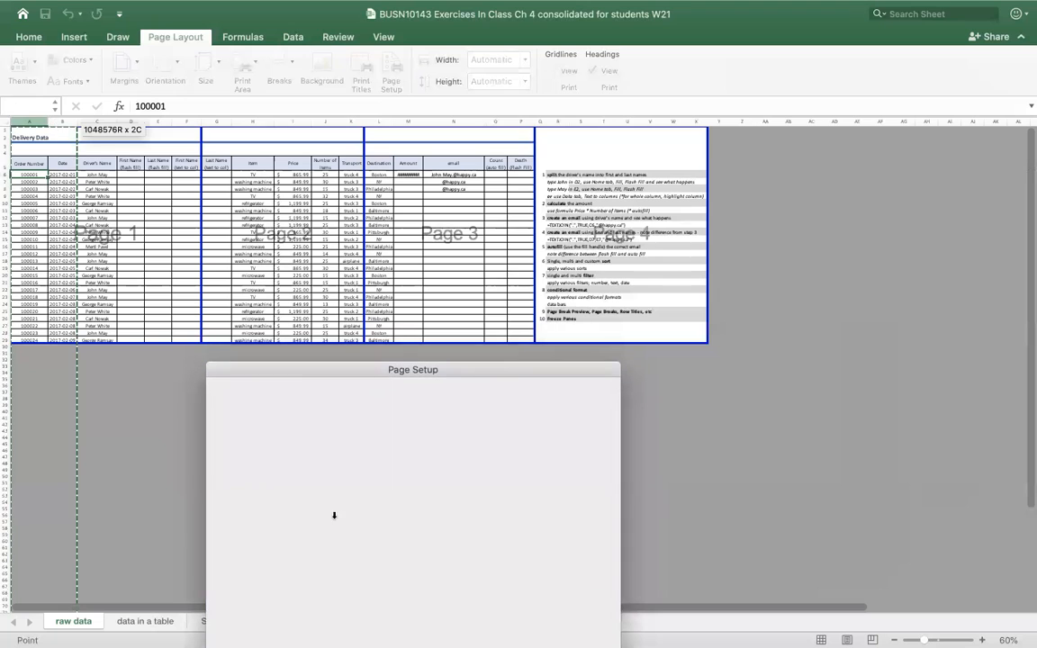
drag(505, 368, 680, 99)
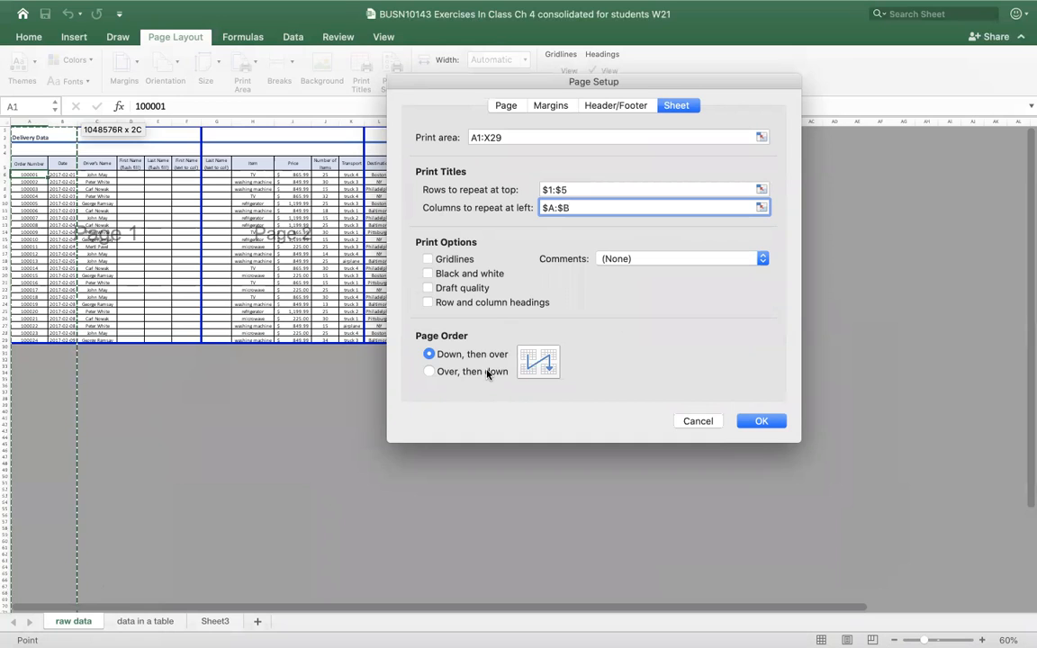
click(506, 105)
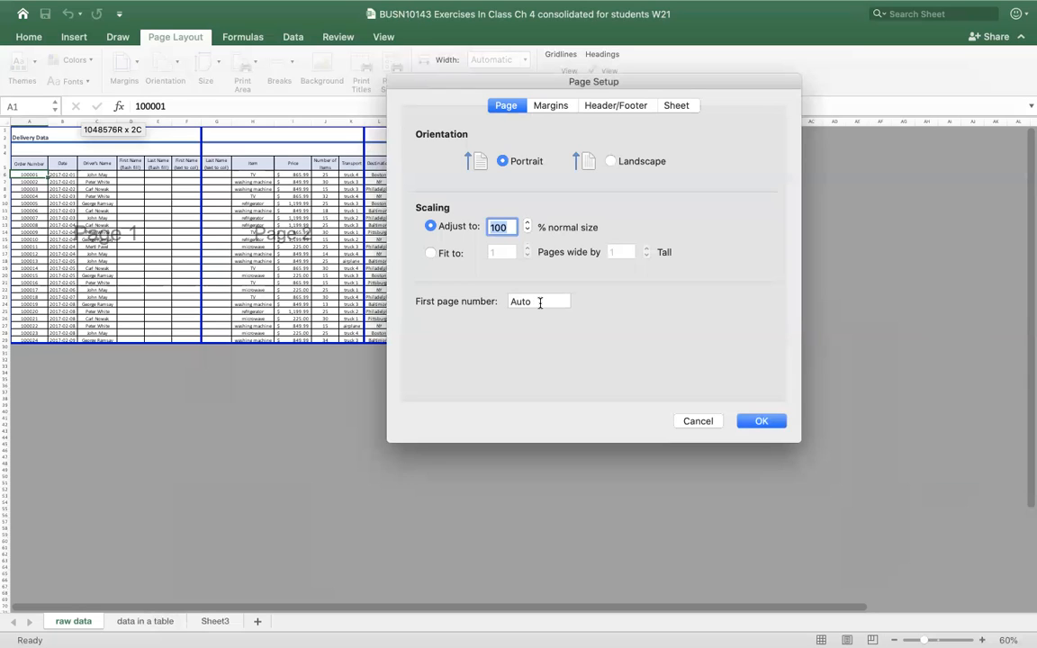
click(759, 420)
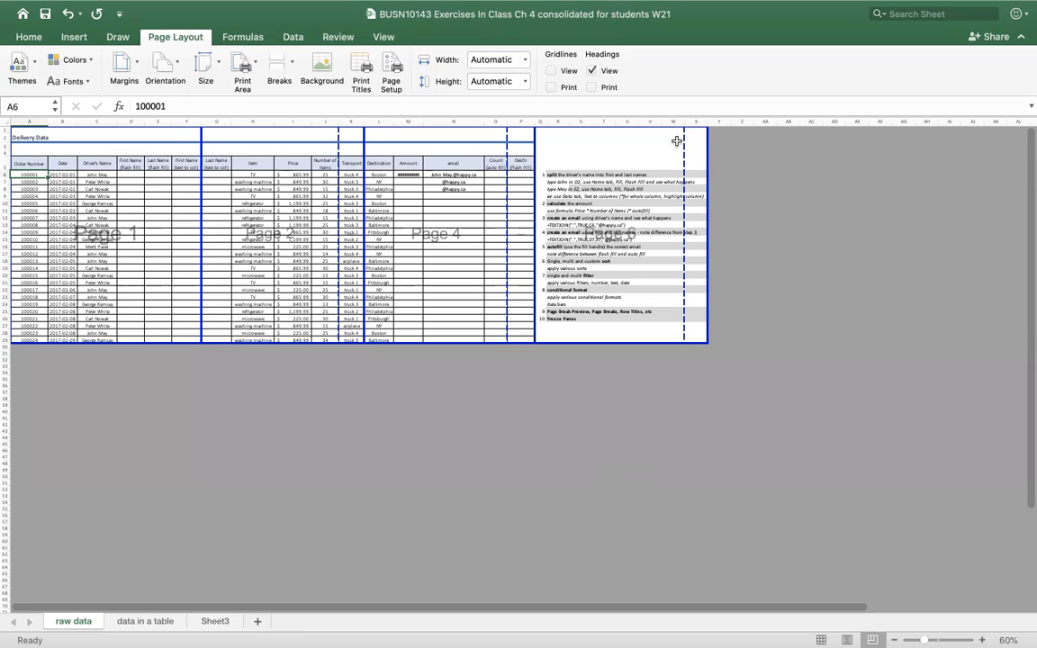
Move the automatic page break near column W out to the print area's right edge and check the scaling percentage in Page Setup
drag(695, 136, 707, 133)
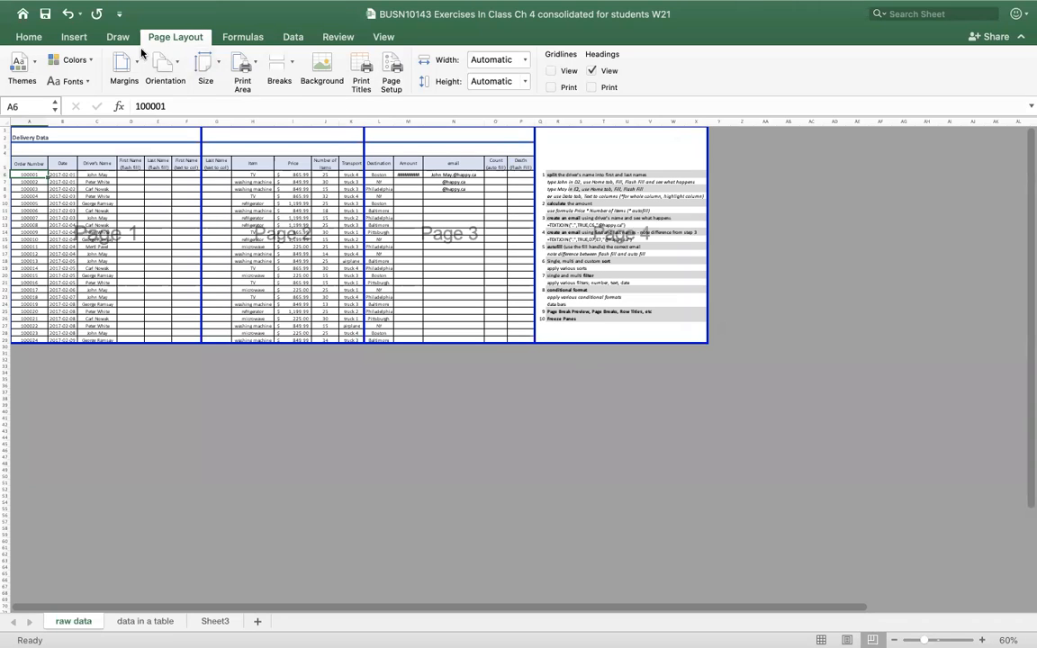
click(390, 63)
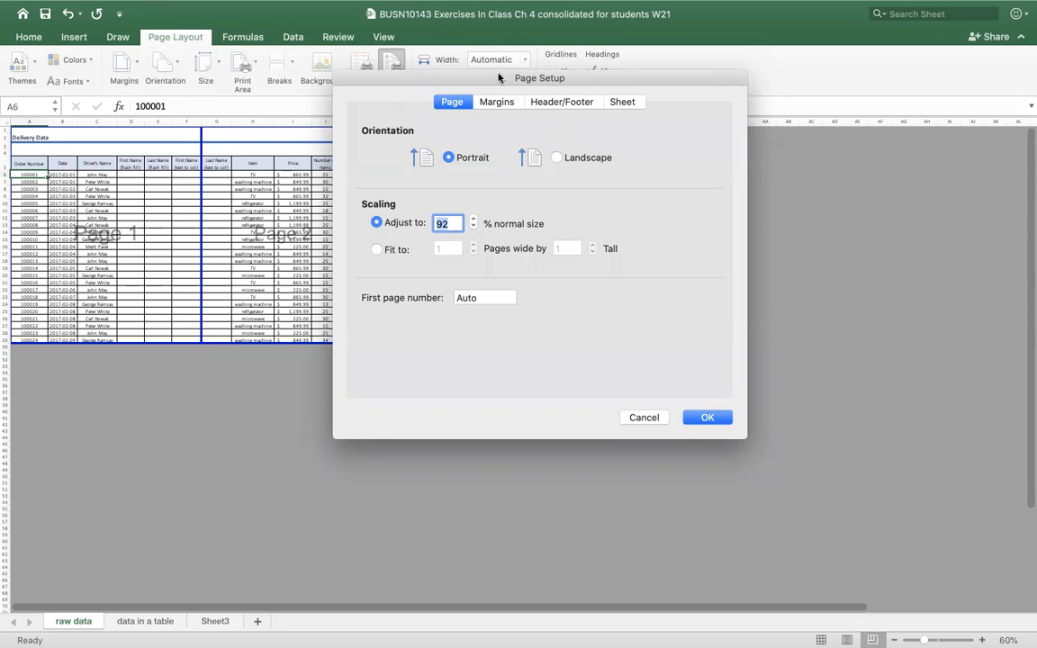
drag(509, 77, 630, 329)
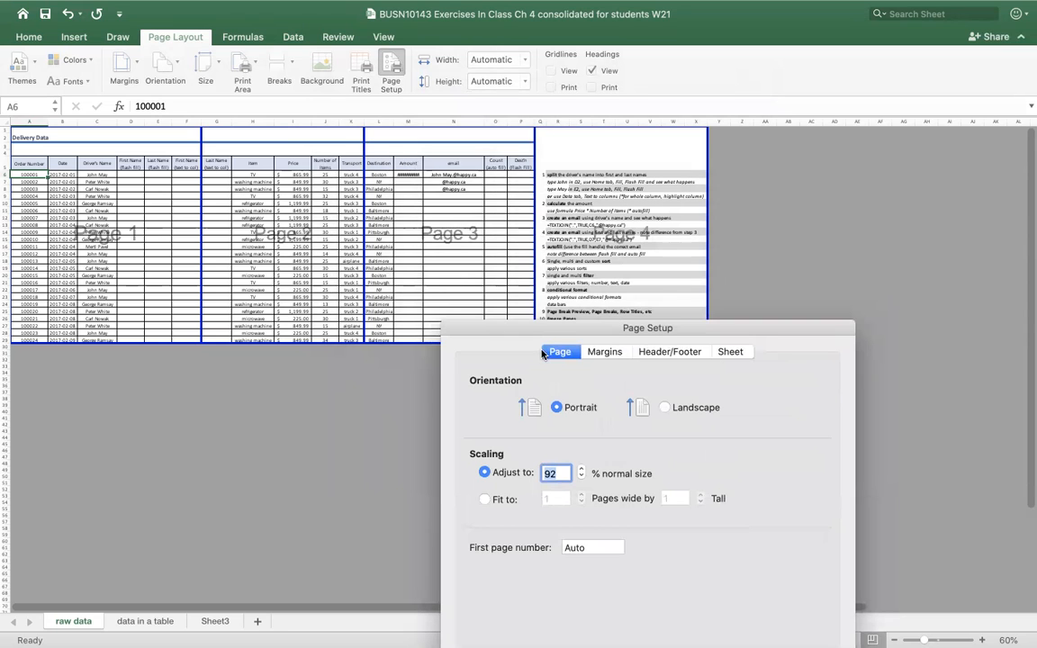
drag(660, 333, 616, 85)
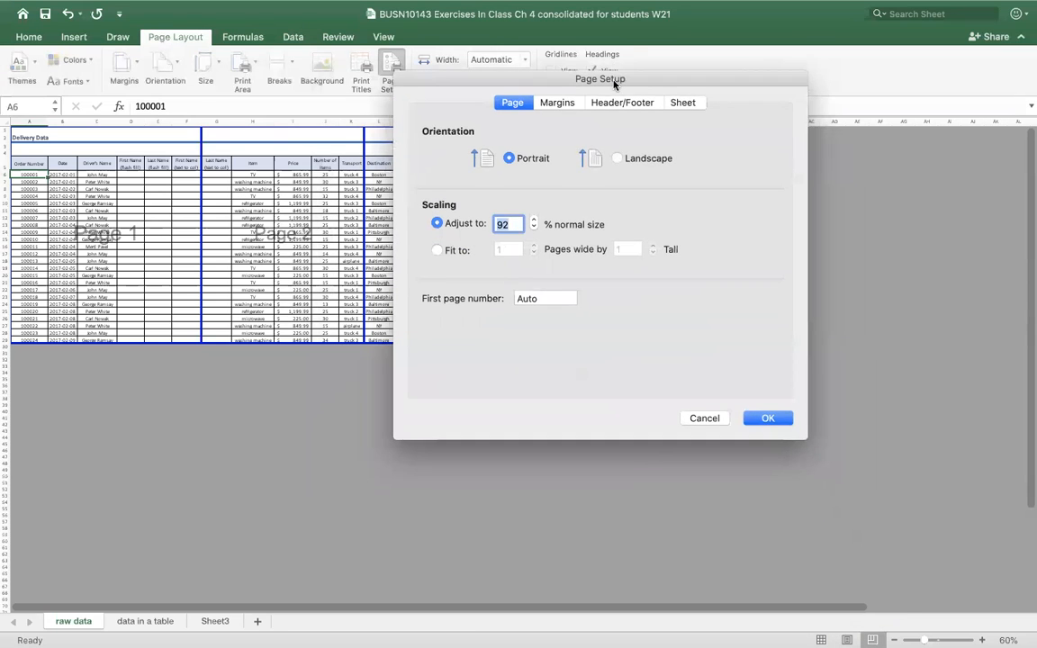
Raise the print scaling percentage and move the automatic page break back to the right edge after column X
click(533, 219)
click(771, 419)
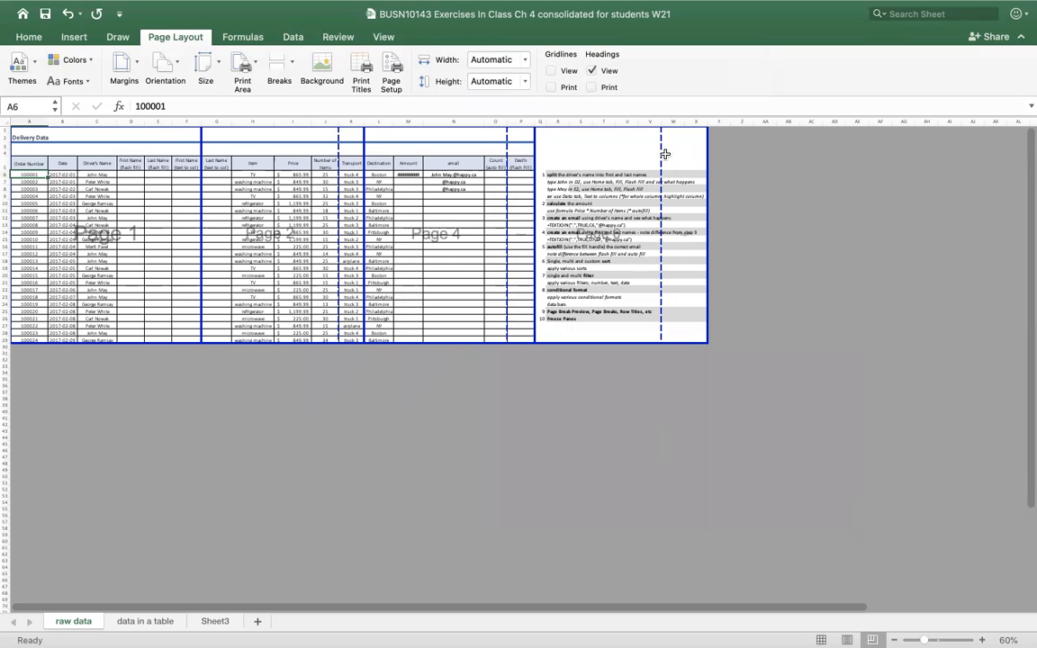
drag(664, 155, 711, 155)
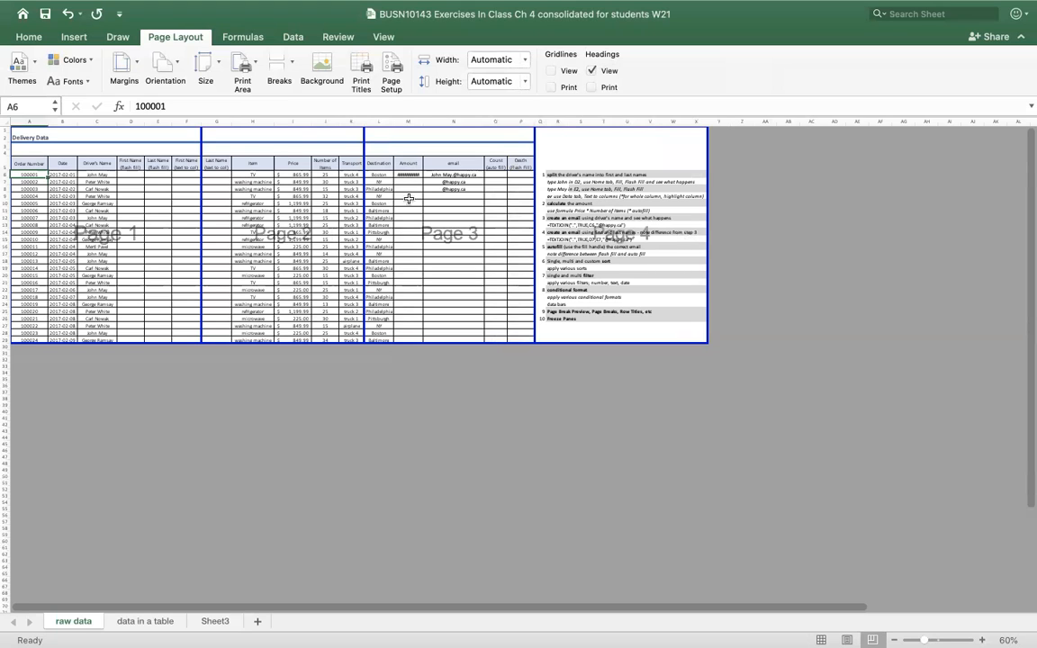
Insert a page break at cell A17 above row 17, and remove that page break again
click(33, 254)
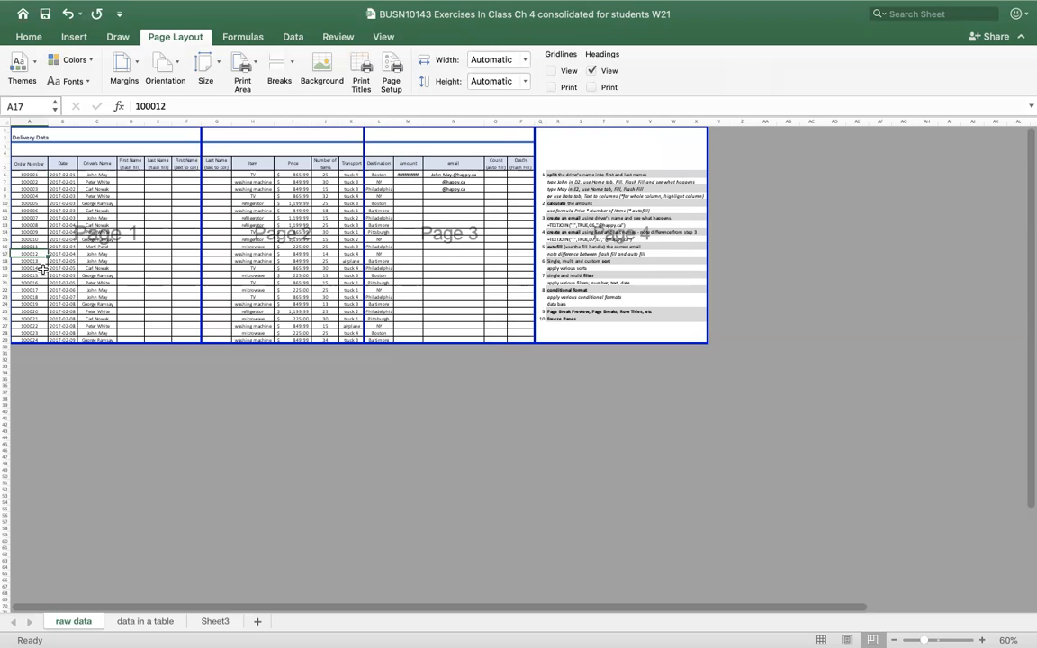
click(290, 59)
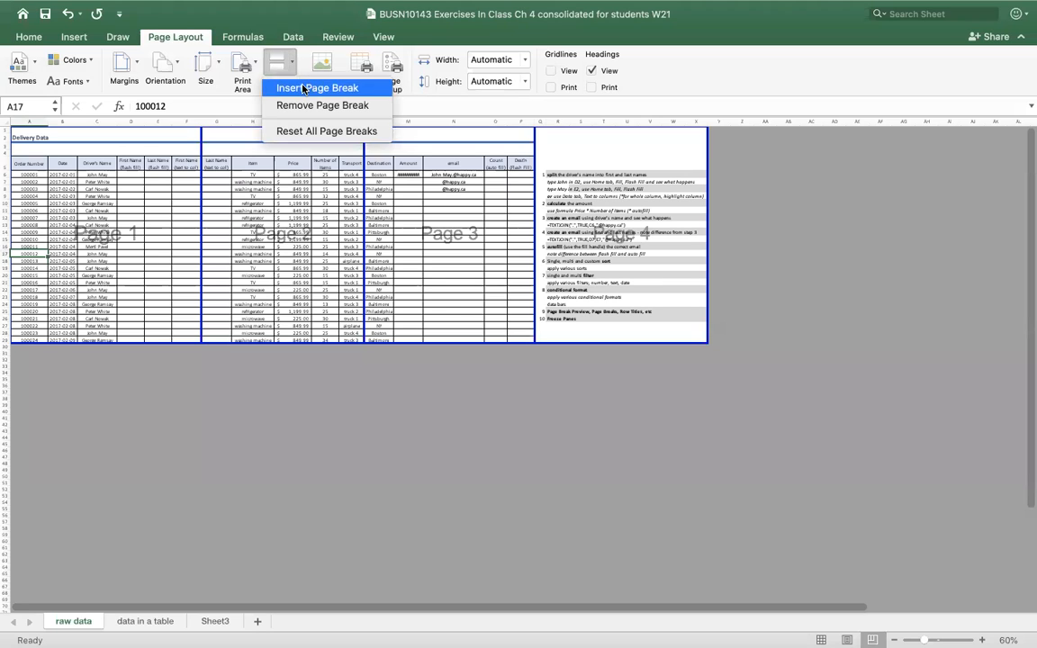
click(305, 88)
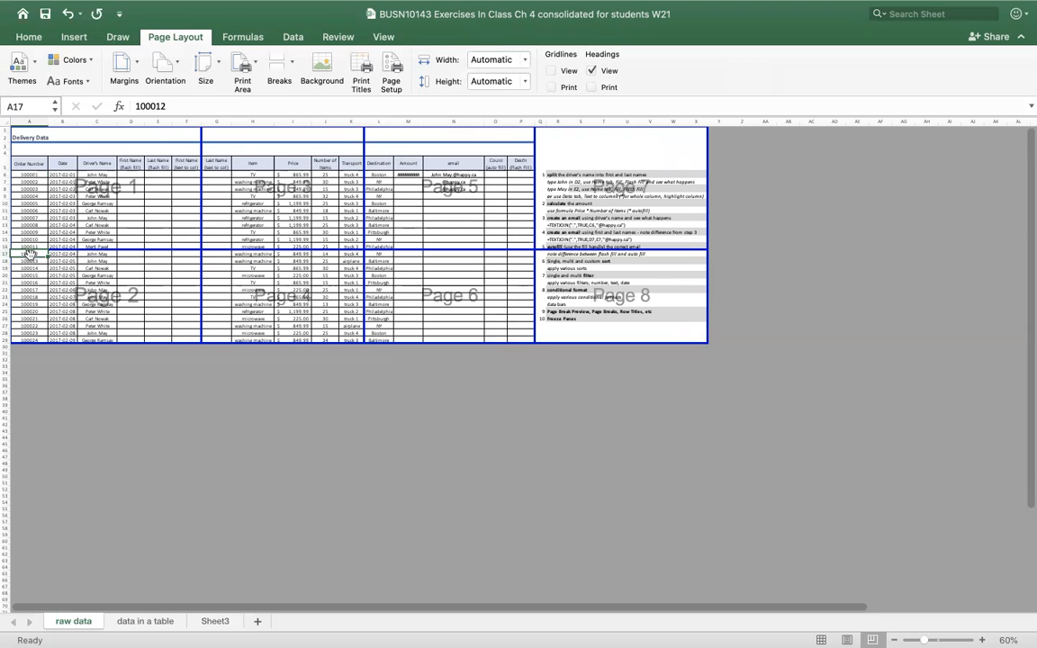
click(290, 63)
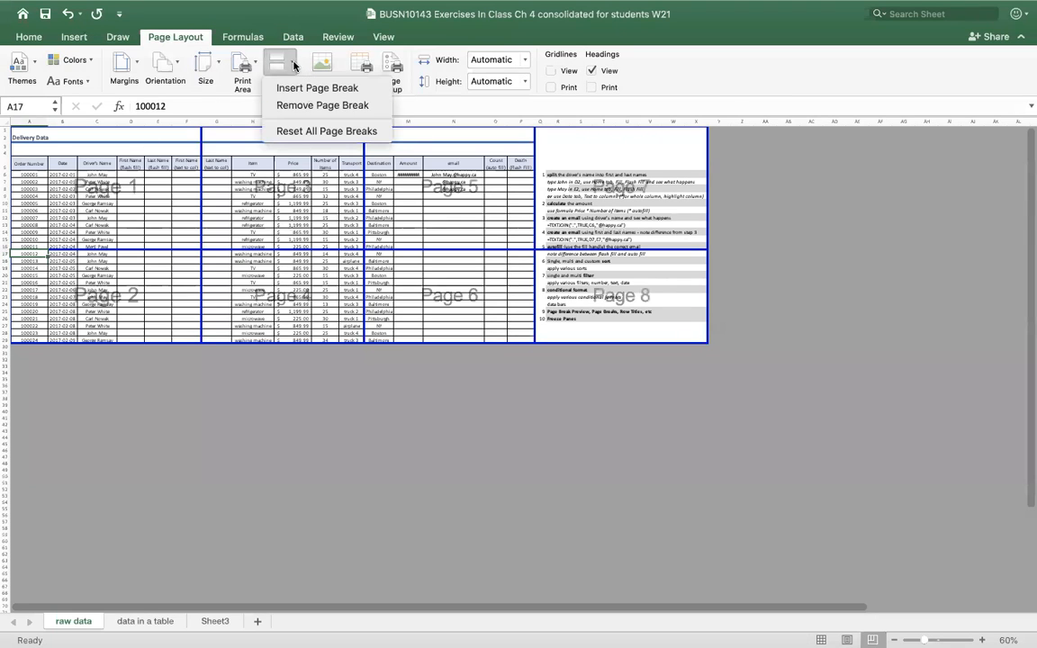
click(325, 106)
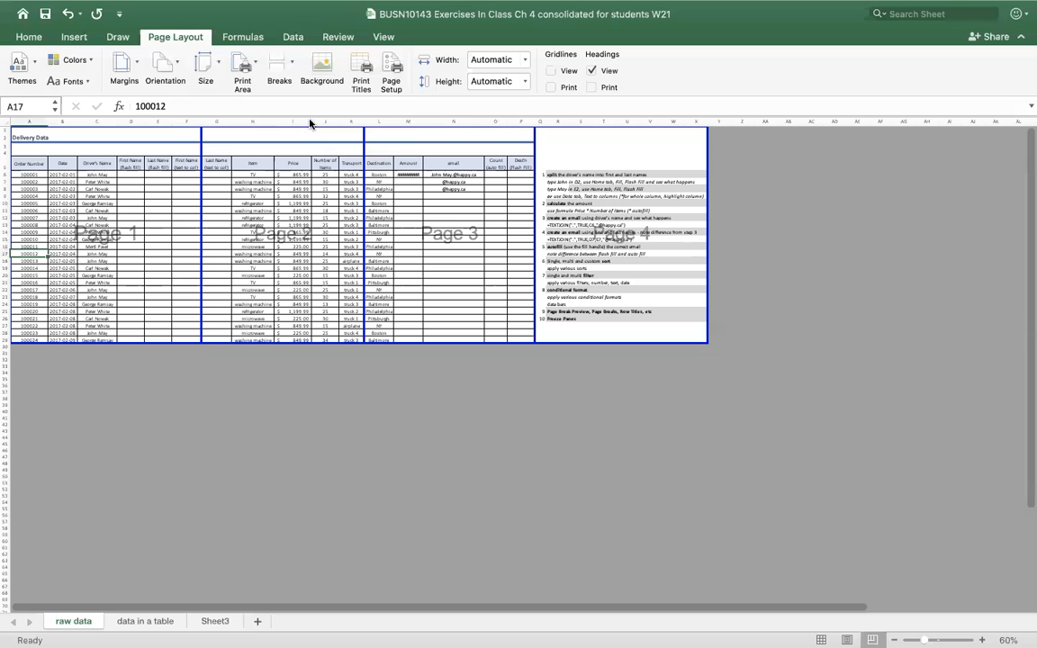
Reset all page breaks and reposition the vertical breaks after columns E, J and N
click(279, 63)
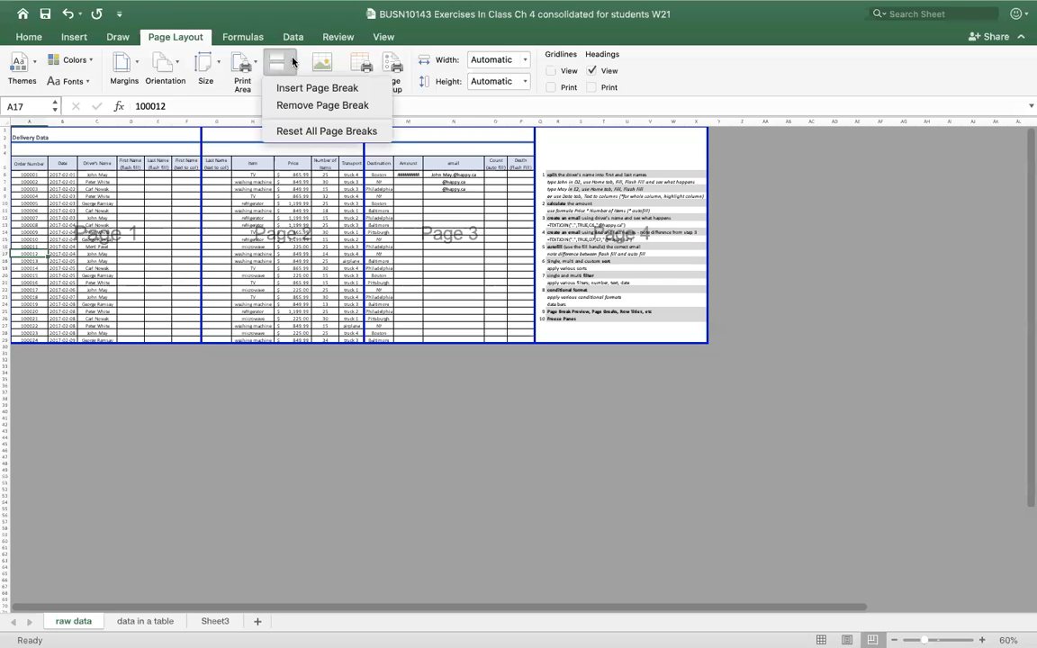
click(326, 132)
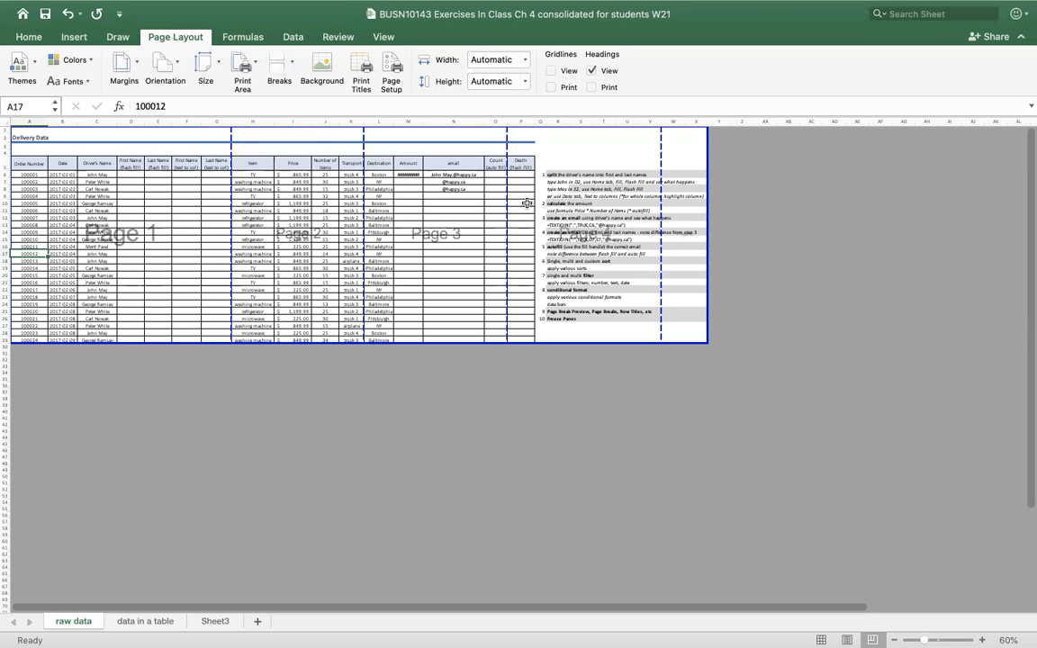
drag(224, 135, 179, 137)
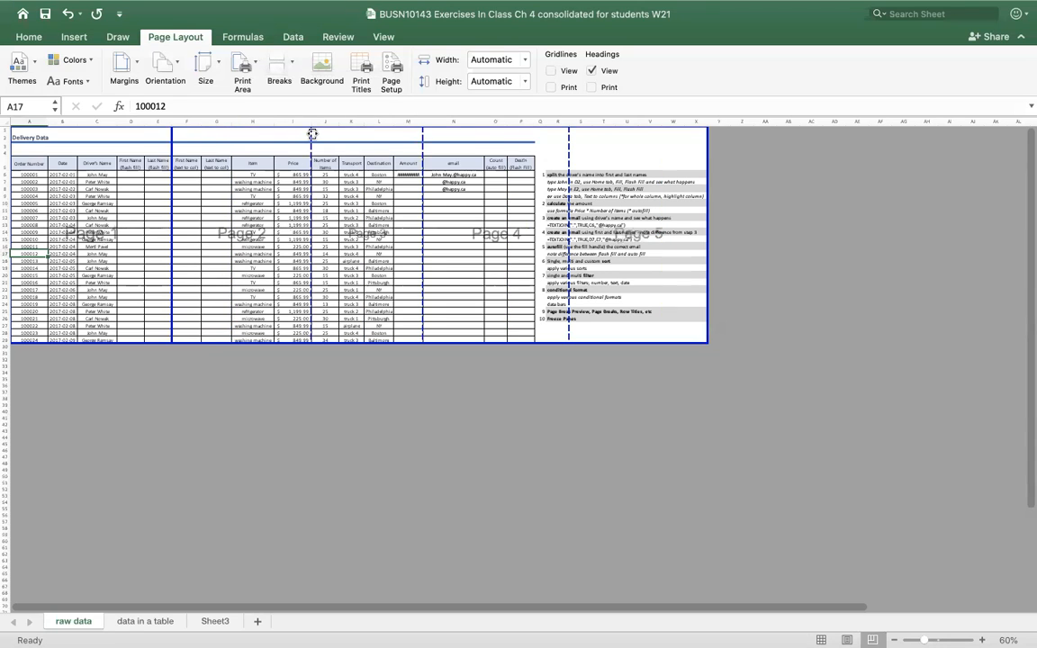
drag(312, 132, 339, 133)
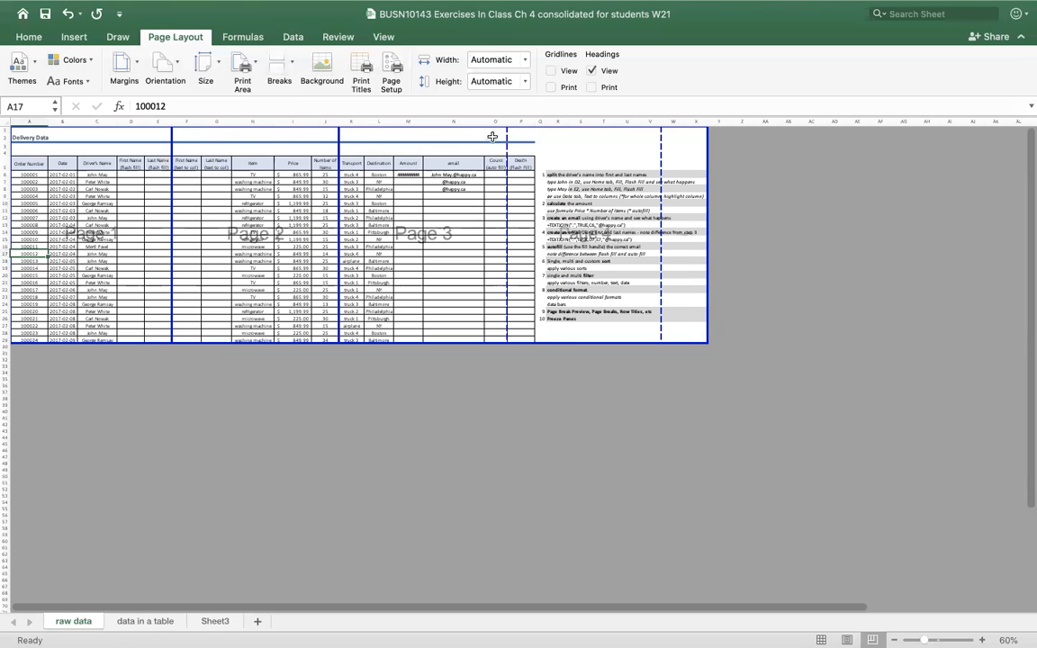
drag(498, 133, 486, 135)
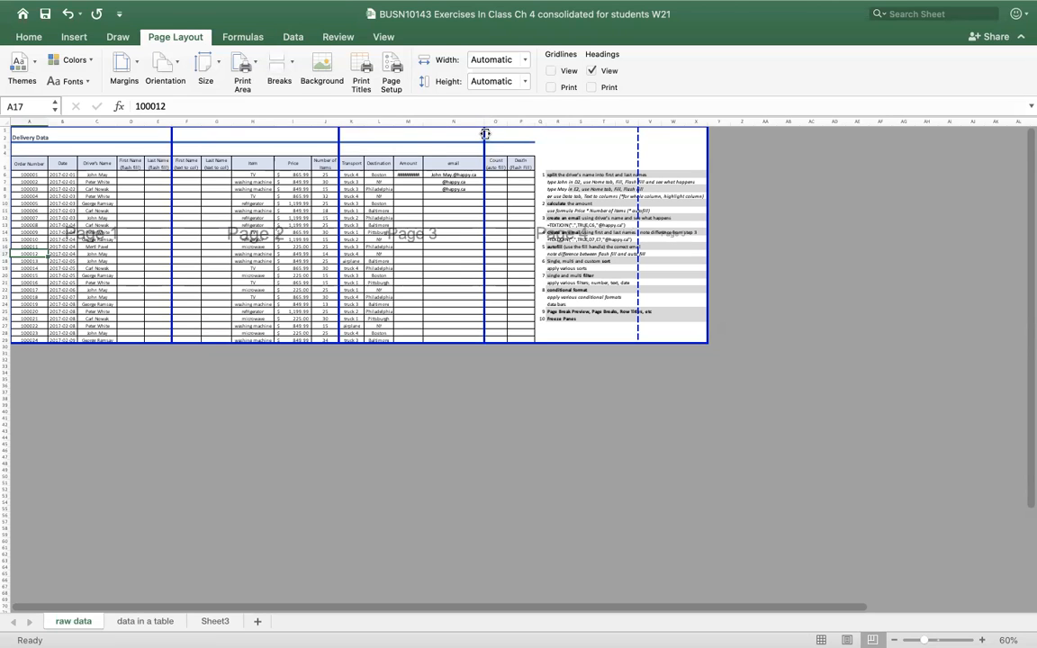
Rearrange the breaks to fall after columns K and P, trying the first break after column F before returning it after column E
drag(486, 134, 364, 134)
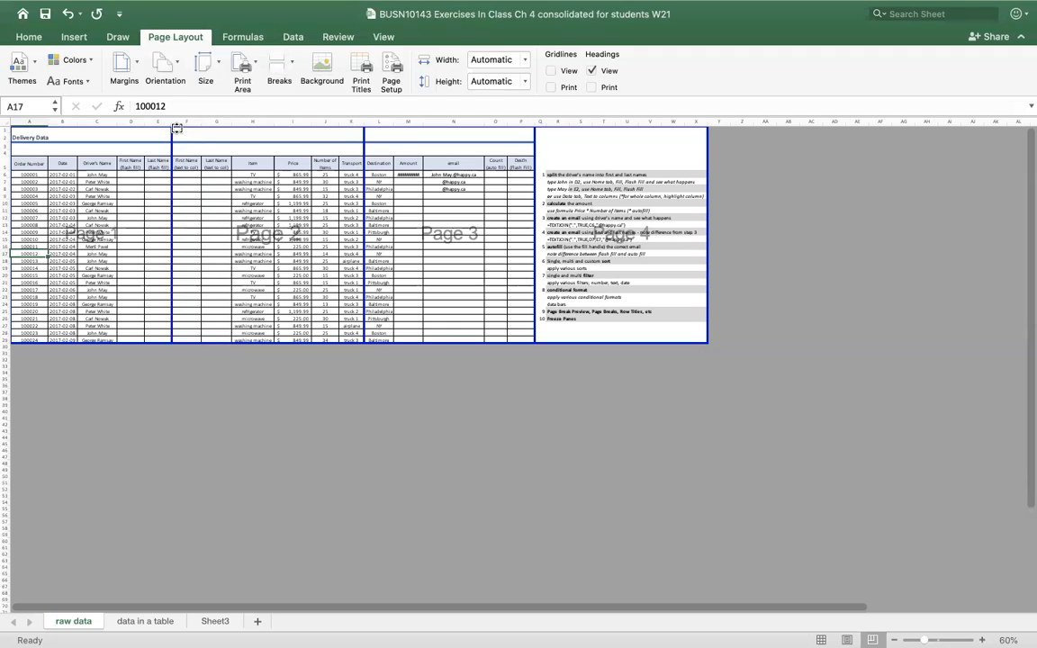
drag(171, 131, 201, 133)
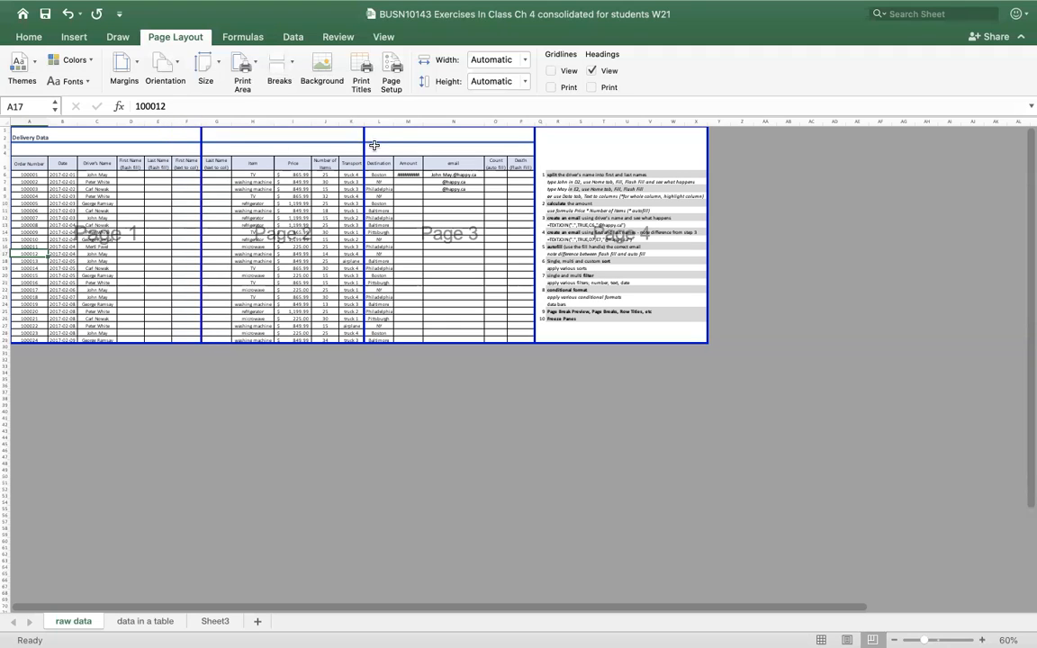
mouse_move(365, 136)
mouse_down()
mouse_move(382, 137)
mouse_move(380, 146)
mouse_move(386, 134)
mouse_move(369, 140)
mouse_up()
drag(200, 135, 176, 135)
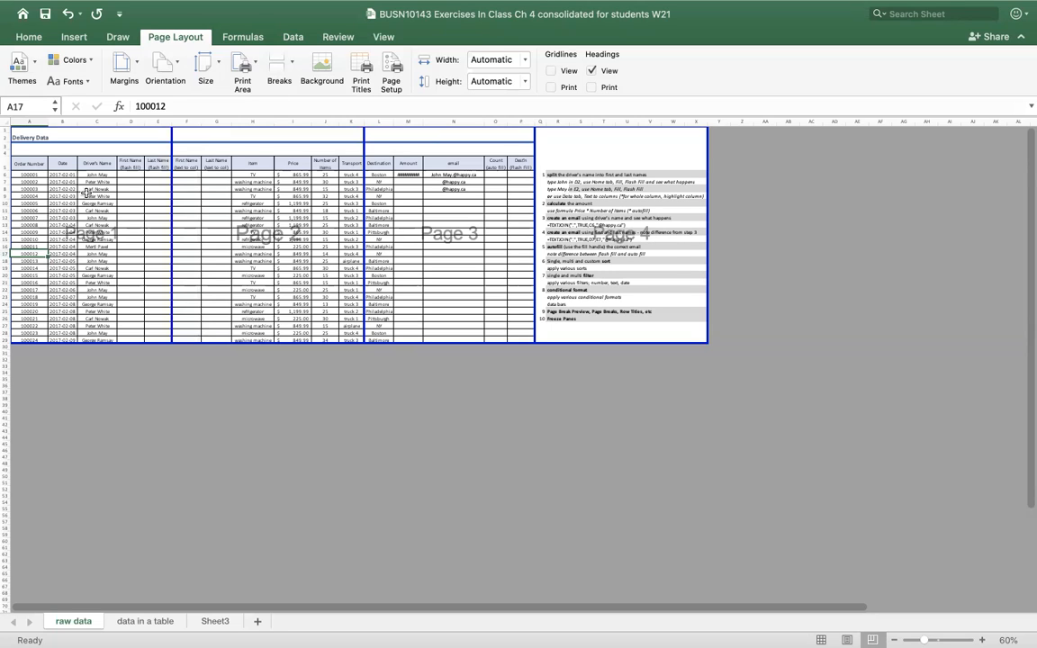
Set the print area to the delivery table A5:P29 and deselect the table
drag(27, 160, 511, 340)
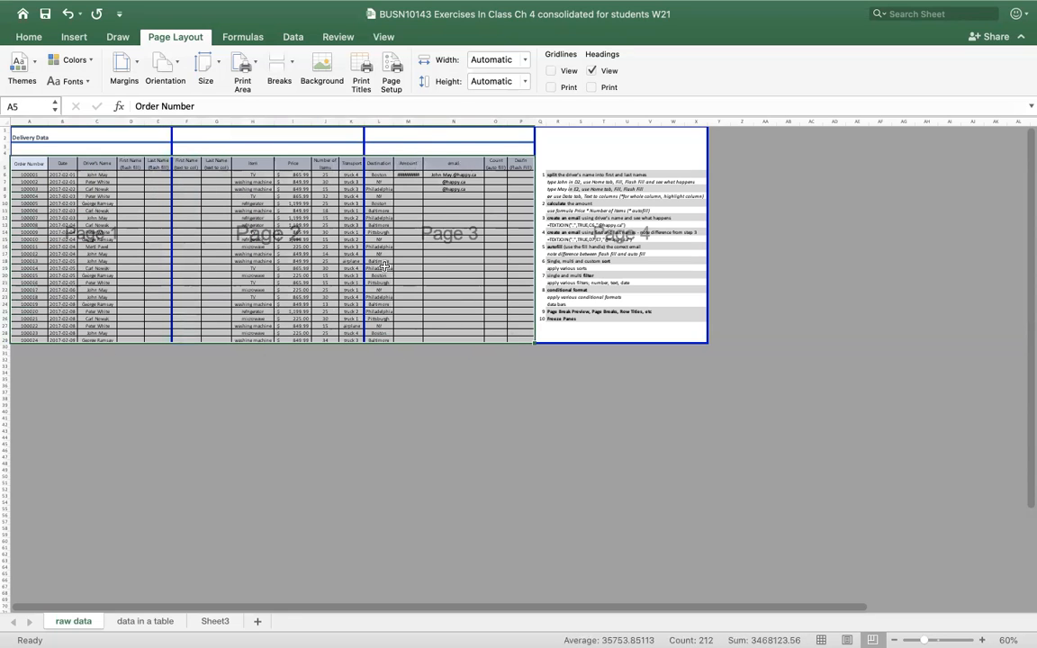
click(253, 64)
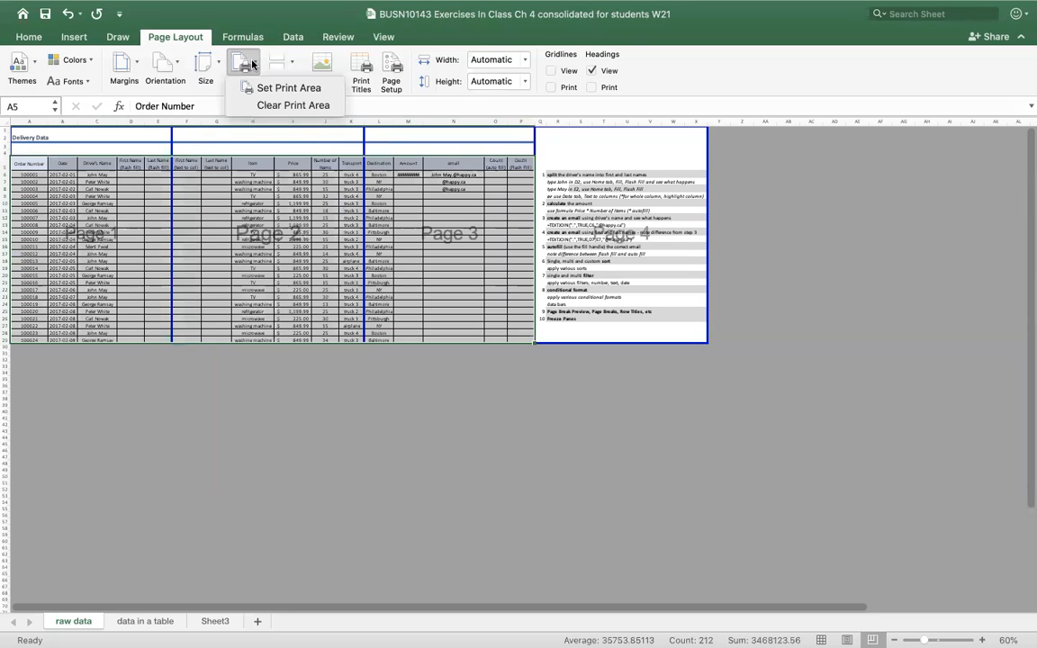
click(286, 88)
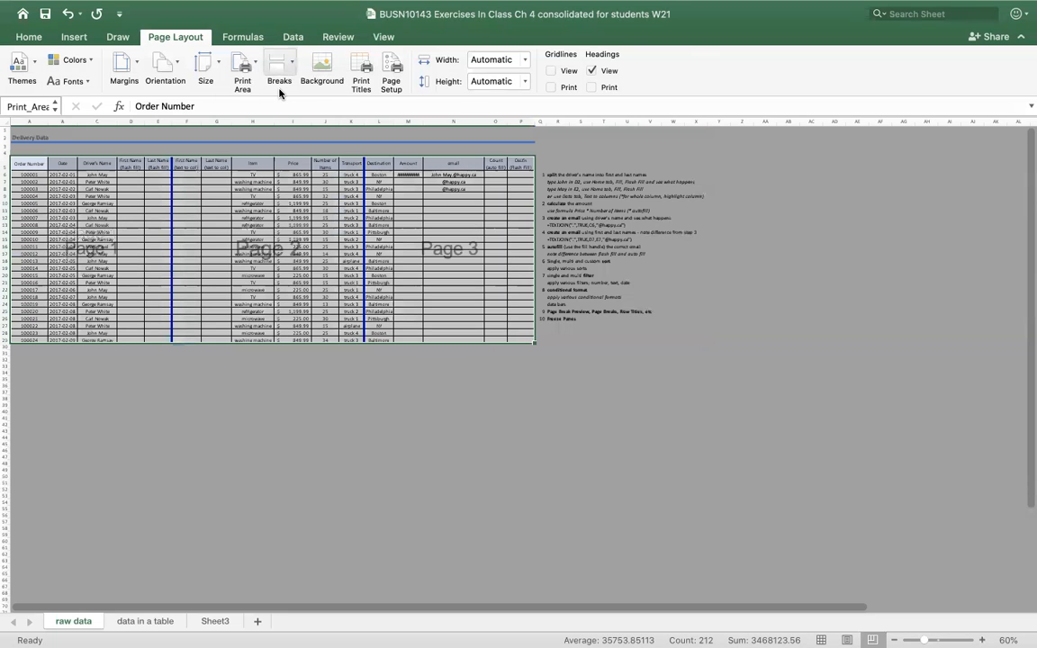
click(441, 412)
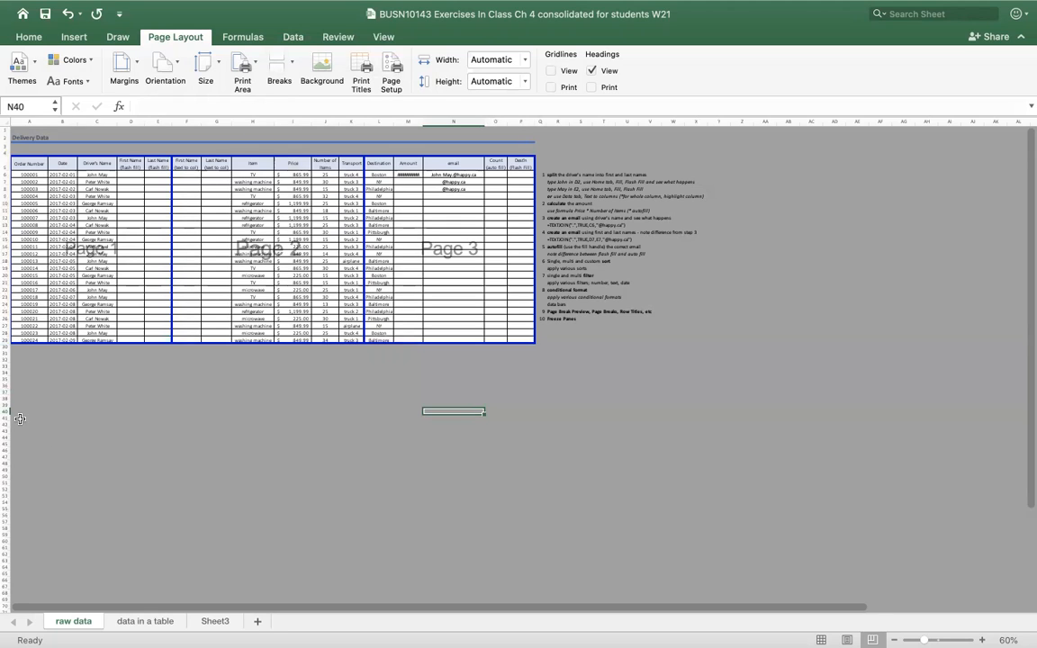
Extend the print area up to row 1 and across to column X, and undo both extensions
drag(287, 156, 262, 112)
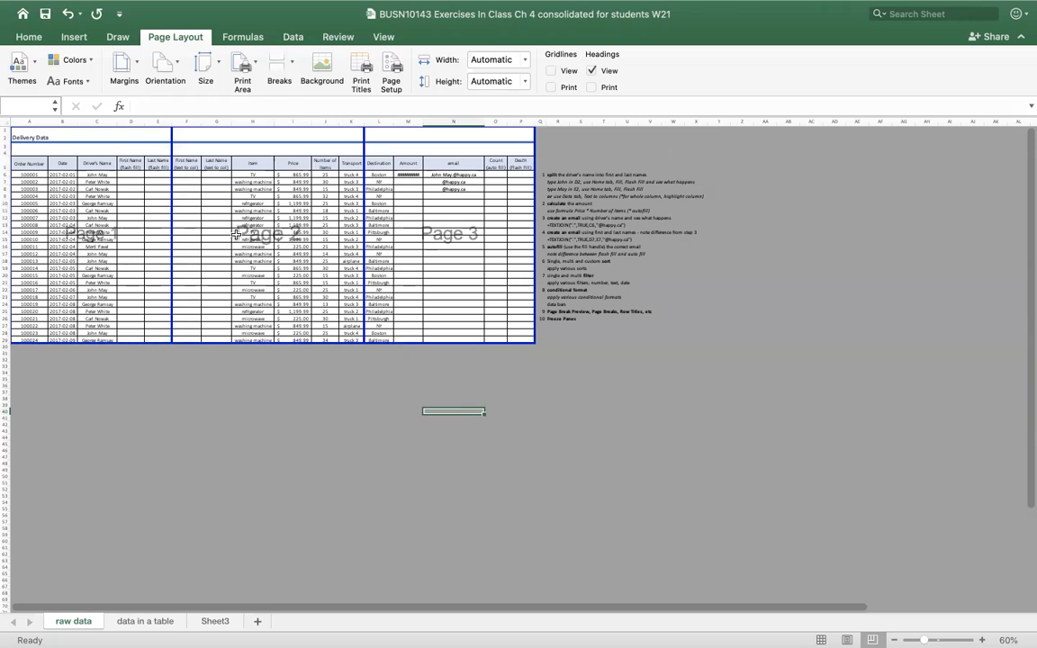
drag(534, 220, 721, 242)
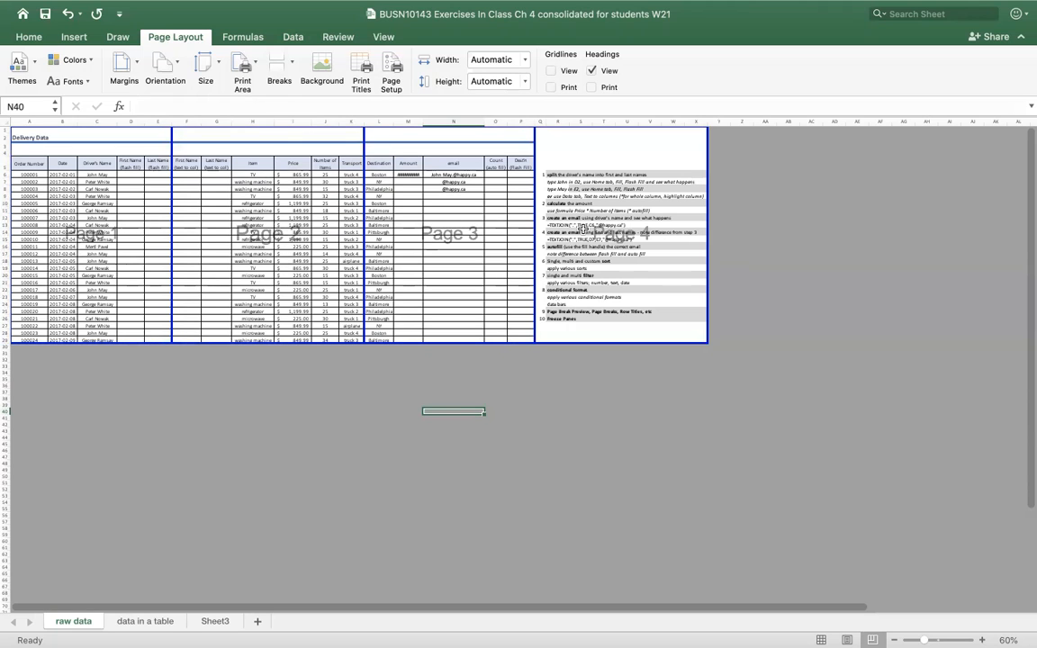
click(66, 14)
click(66, 14)
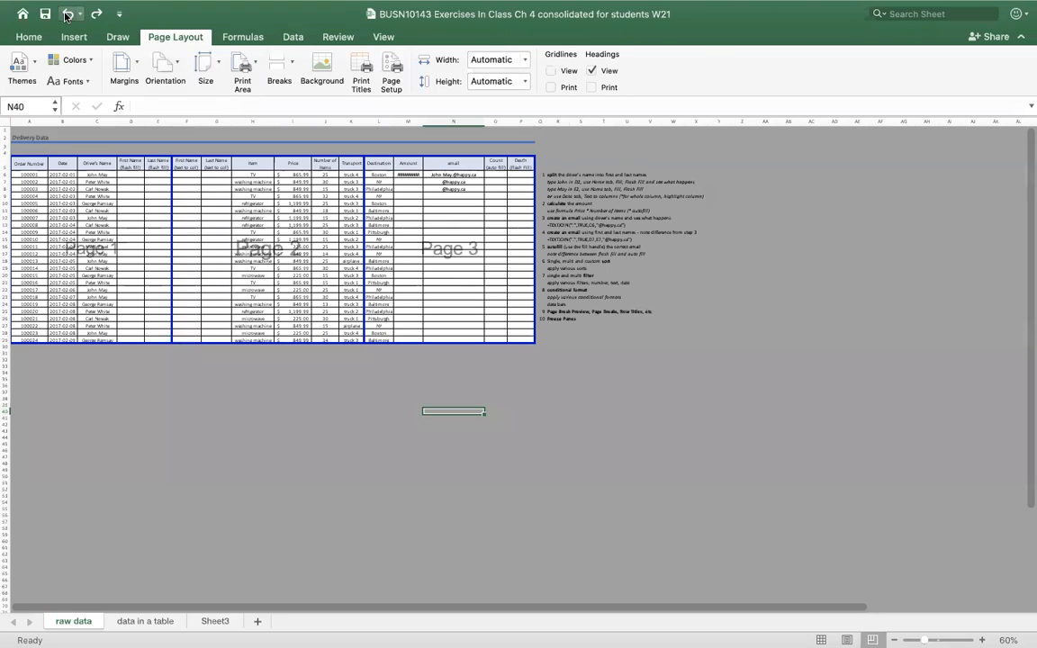
Clear the print area of the raw data worksheet
click(243, 65)
click(294, 105)
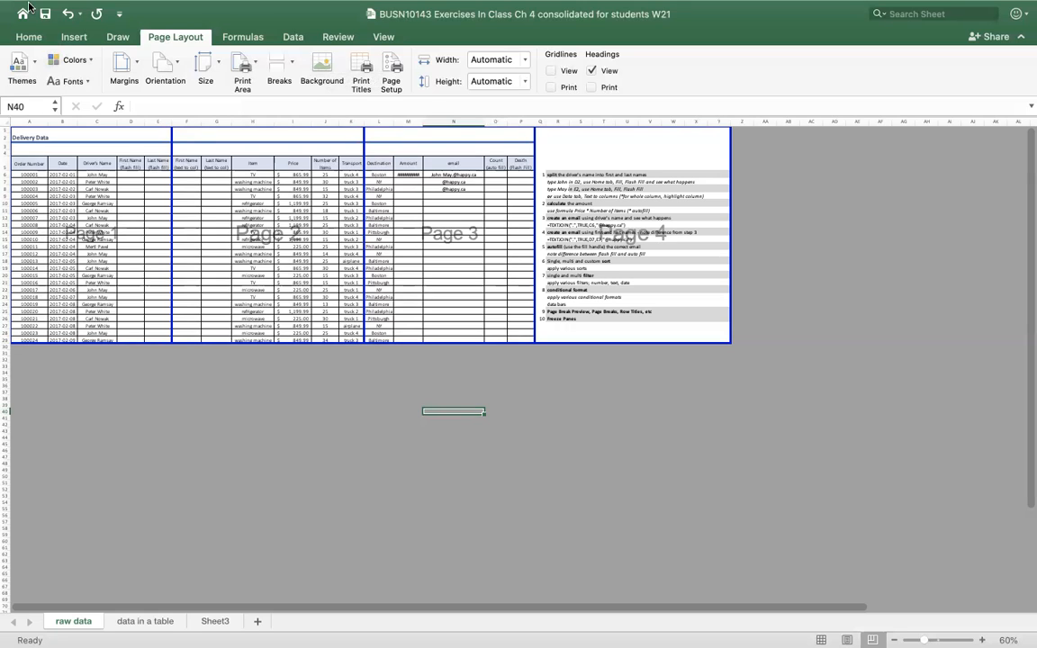
mouse_move(48, 4)
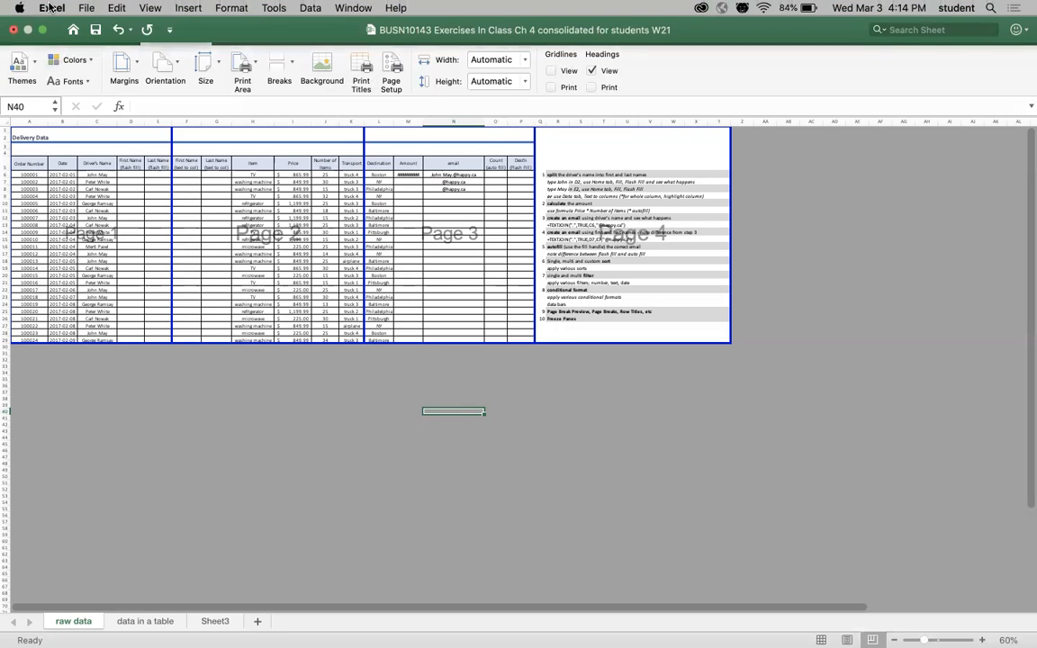
click(392, 70)
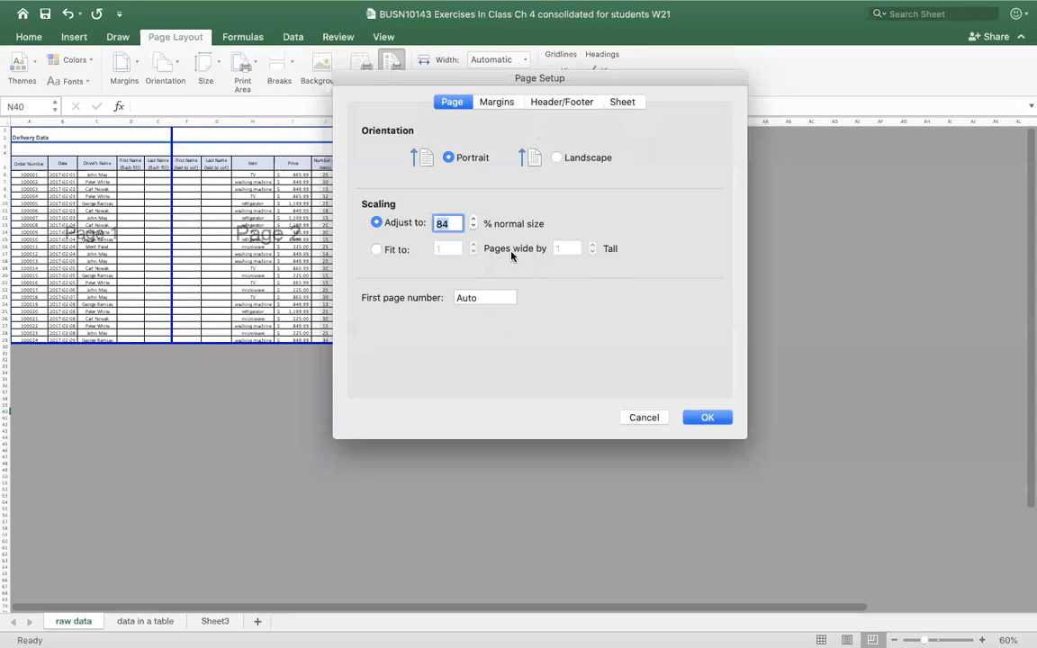
click(643, 418)
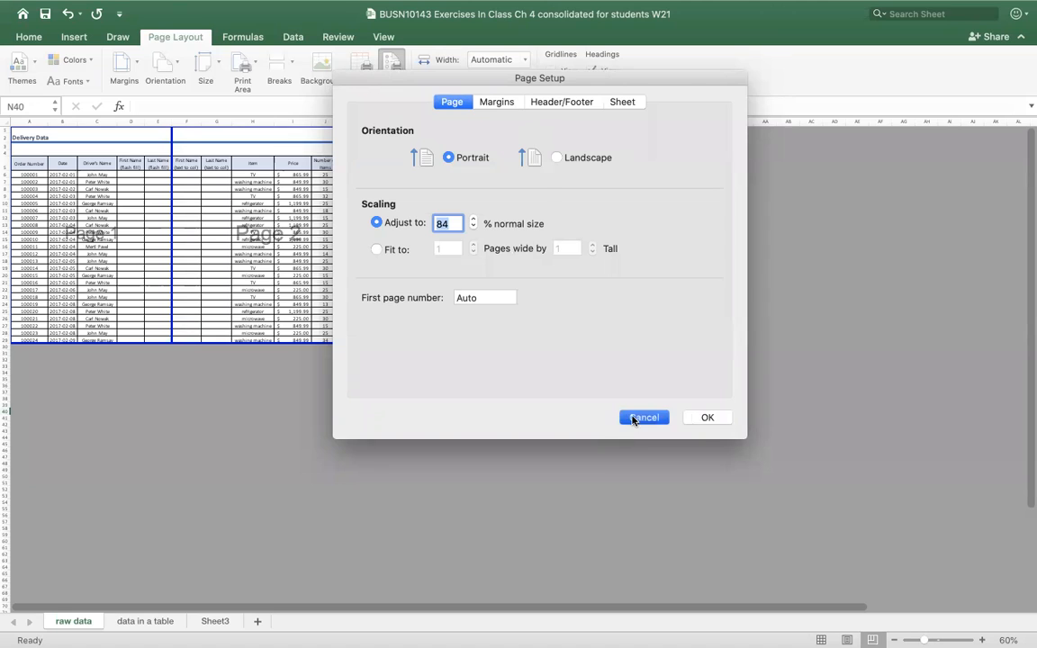
Open the print preview, page through to the last page and look at the available printers without selecting one
mouse_move(51, 8)
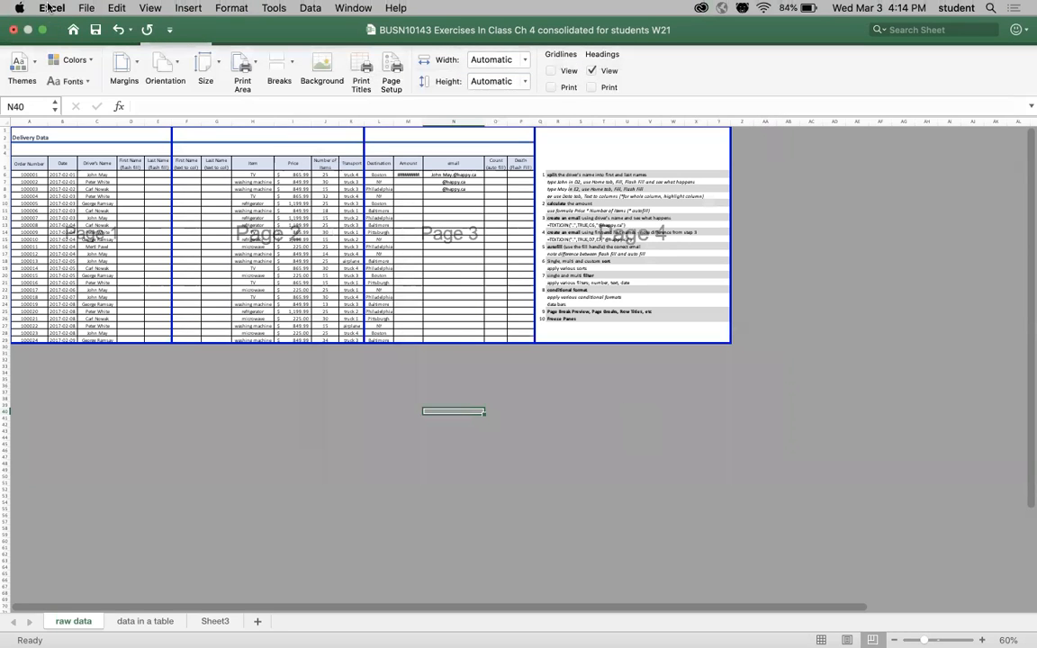
click(86, 8)
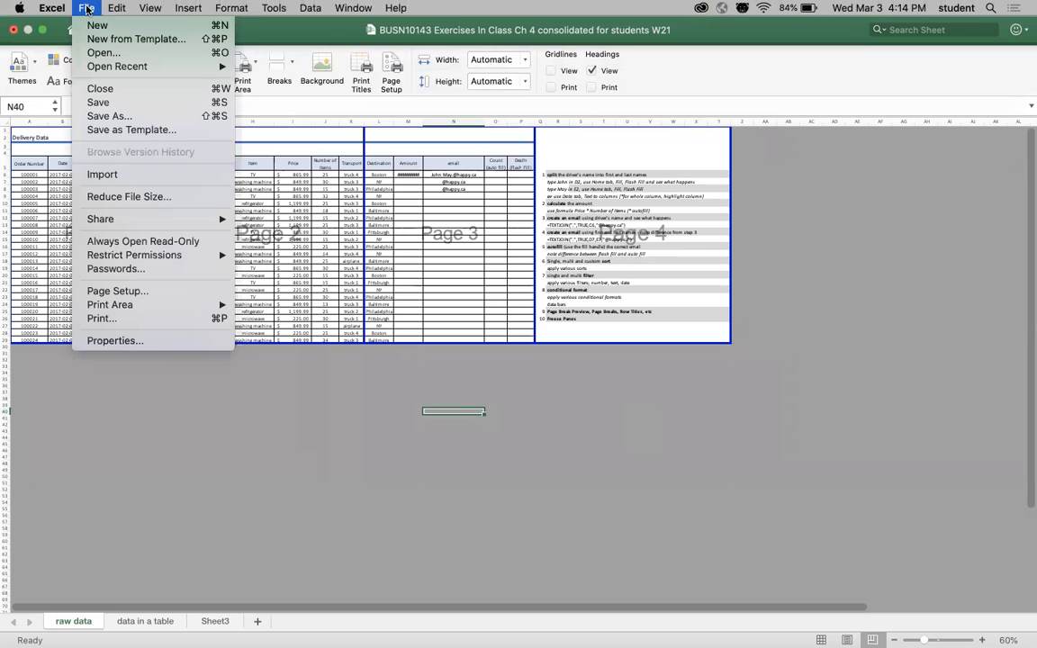
click(123, 321)
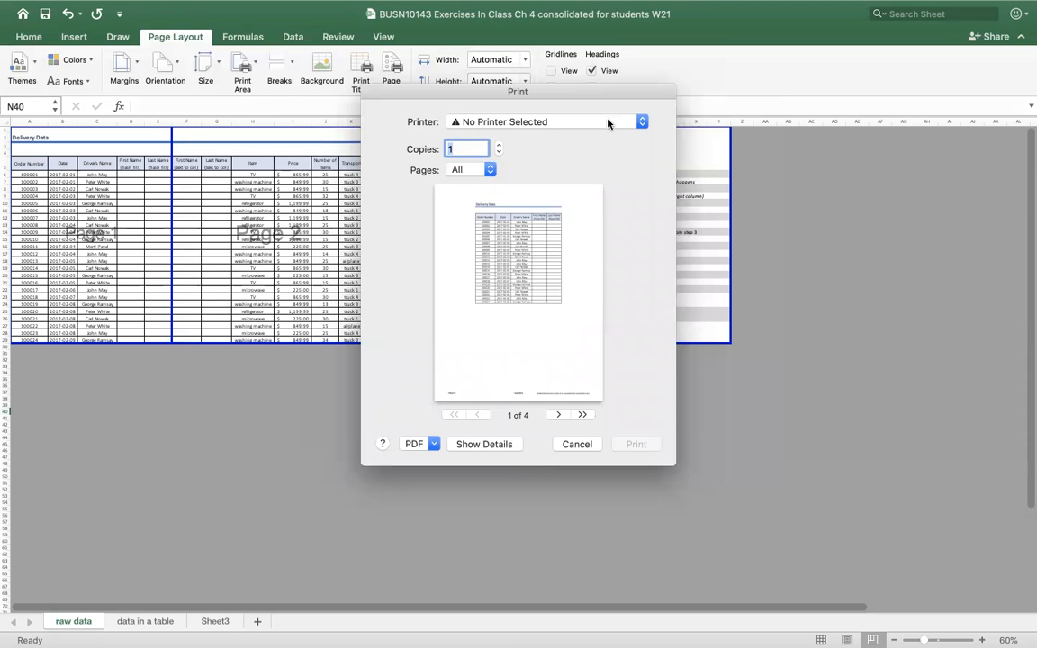
click(559, 415)
click(559, 415)
click(559, 415)
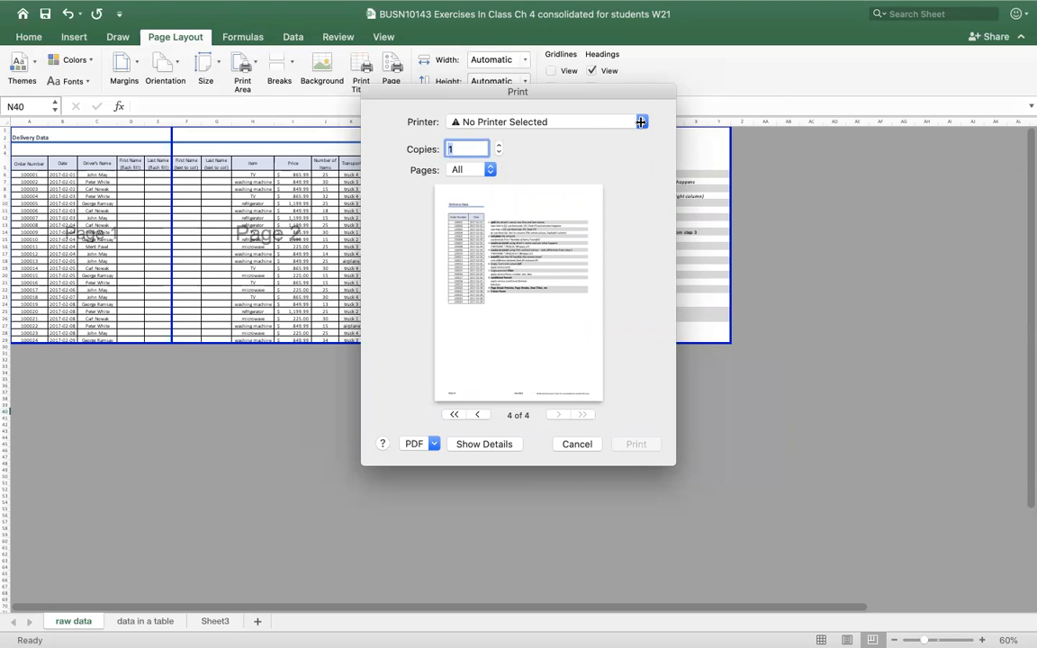
click(641, 122)
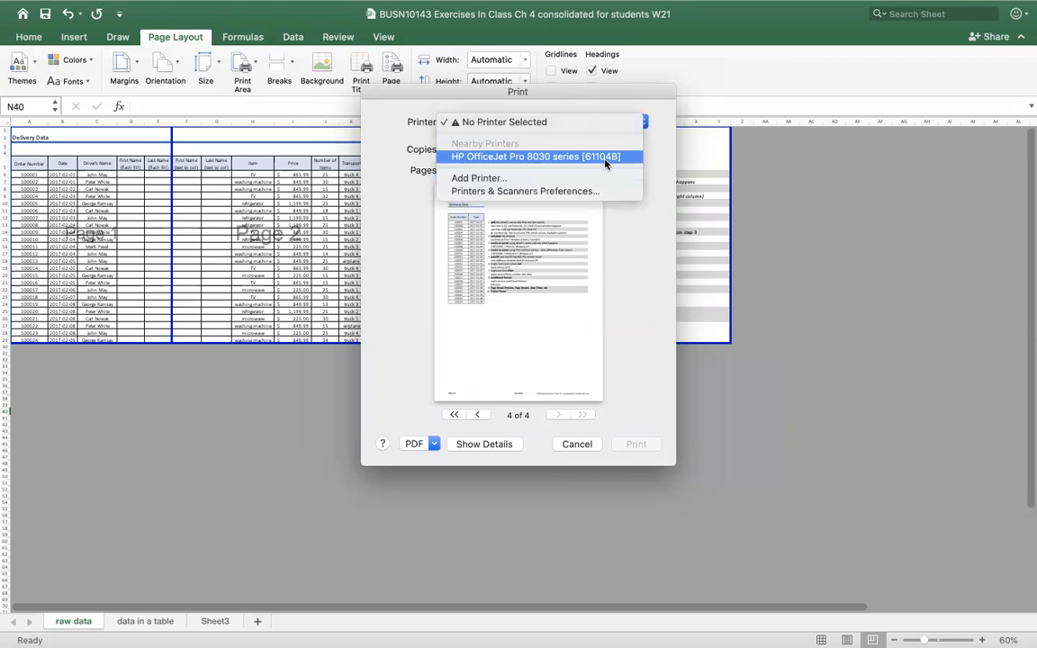
click(667, 241)
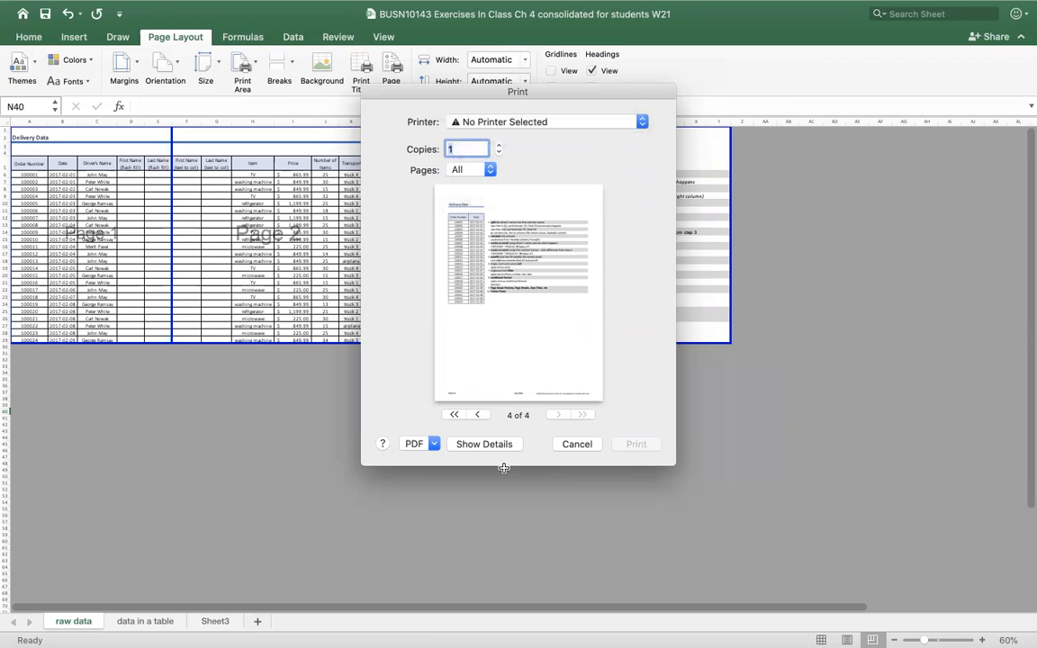
Save the printout as a PDF named "Test Val" in the instructor's personal folder inside Documents
click(434, 444)
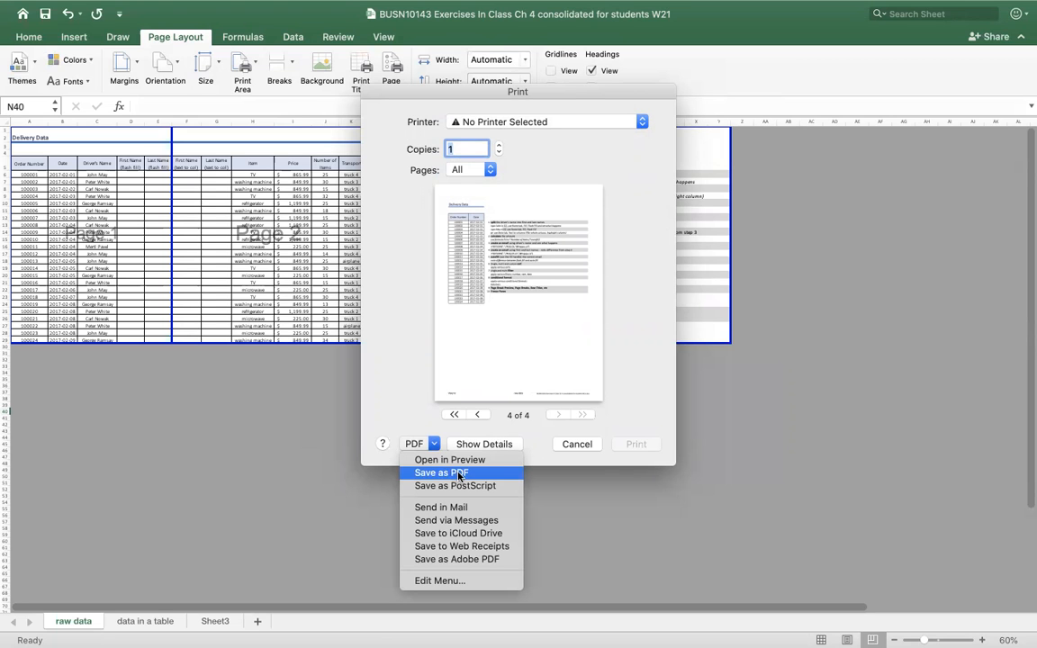
click(460, 473)
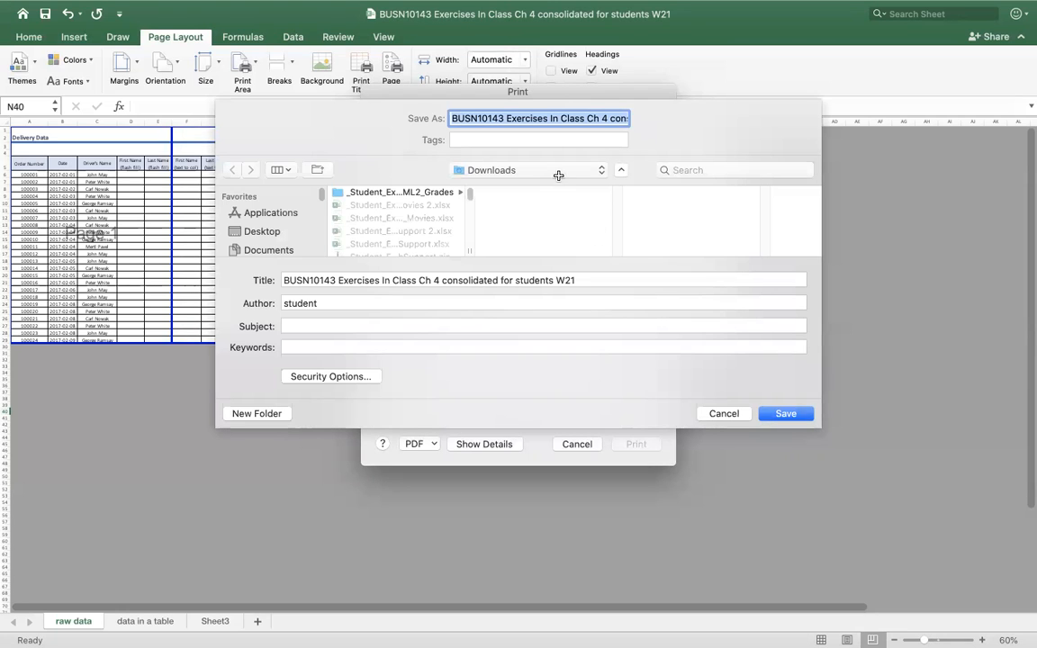
click(268, 249)
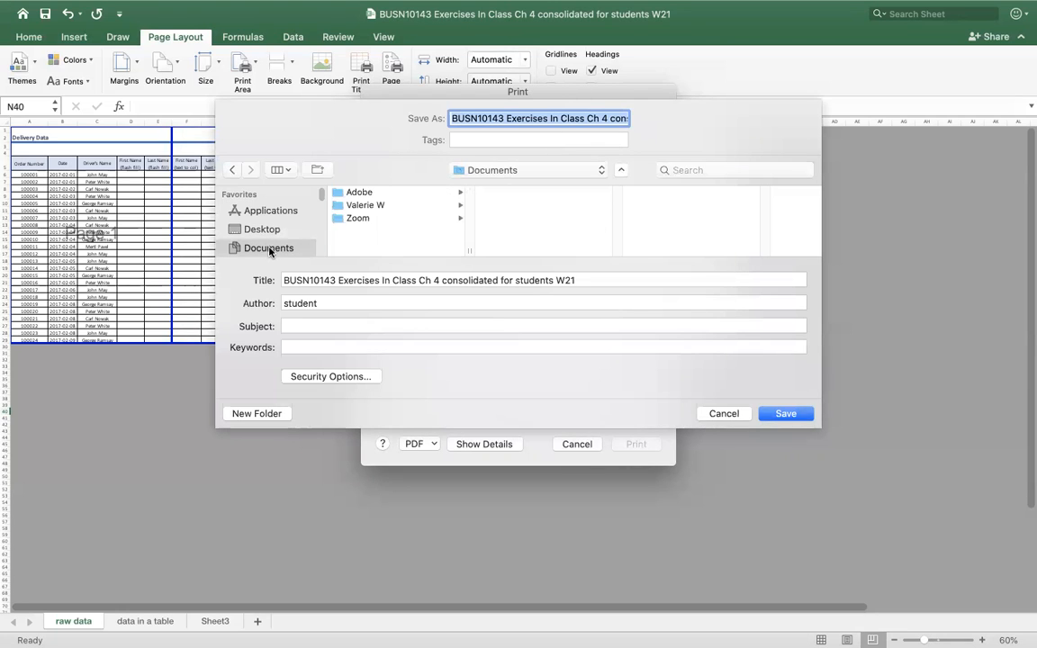
click(369, 206)
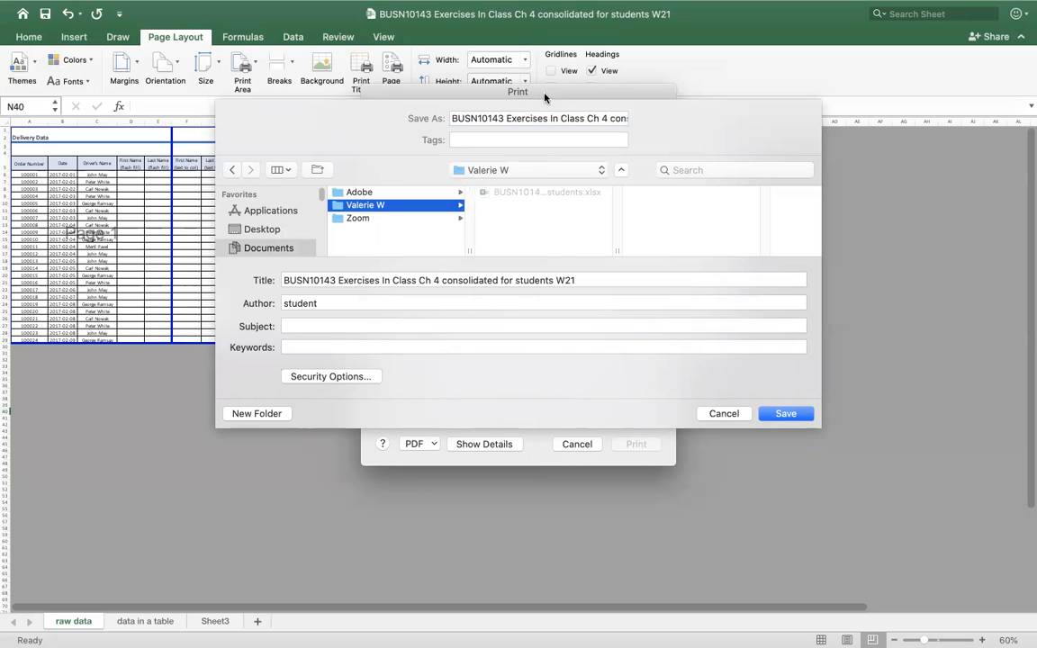
drag(452, 115, 643, 109)
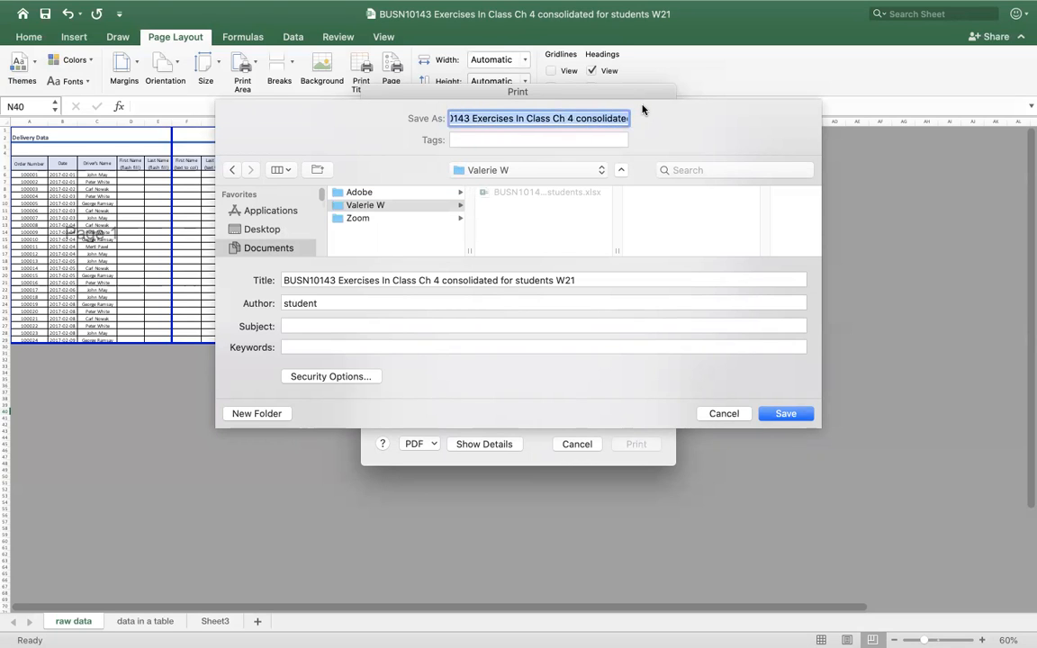
text(Test Val)
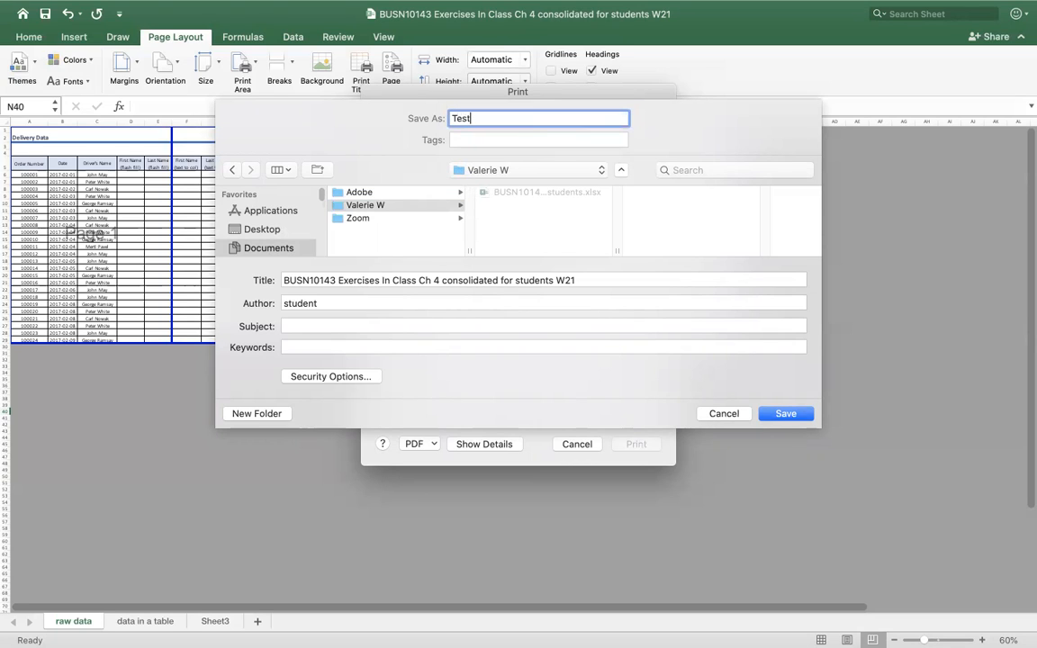
click(791, 415)
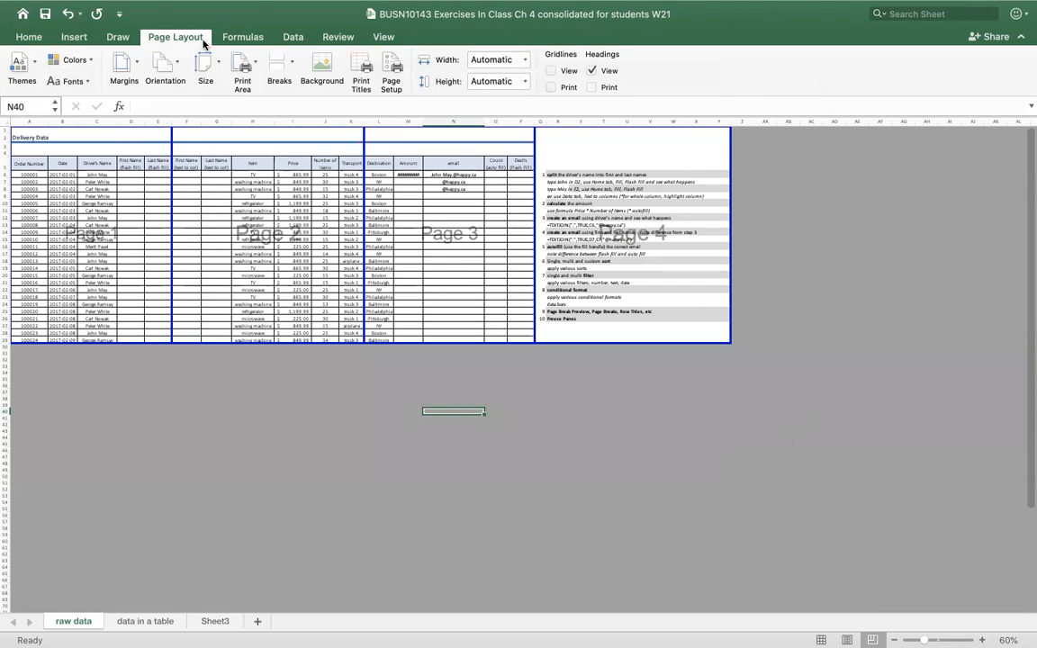
Leave full-screen Excel, browse in Finder to the instructor's folder in Documents and open the Test Val PDF
mouse_move(63, 7)
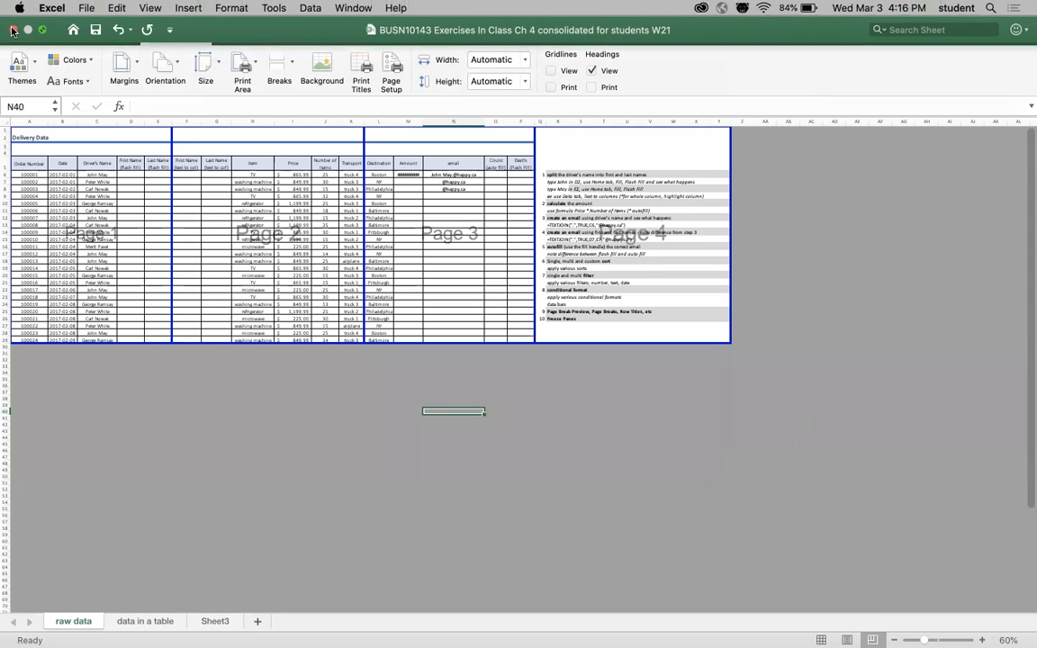
click(43, 29)
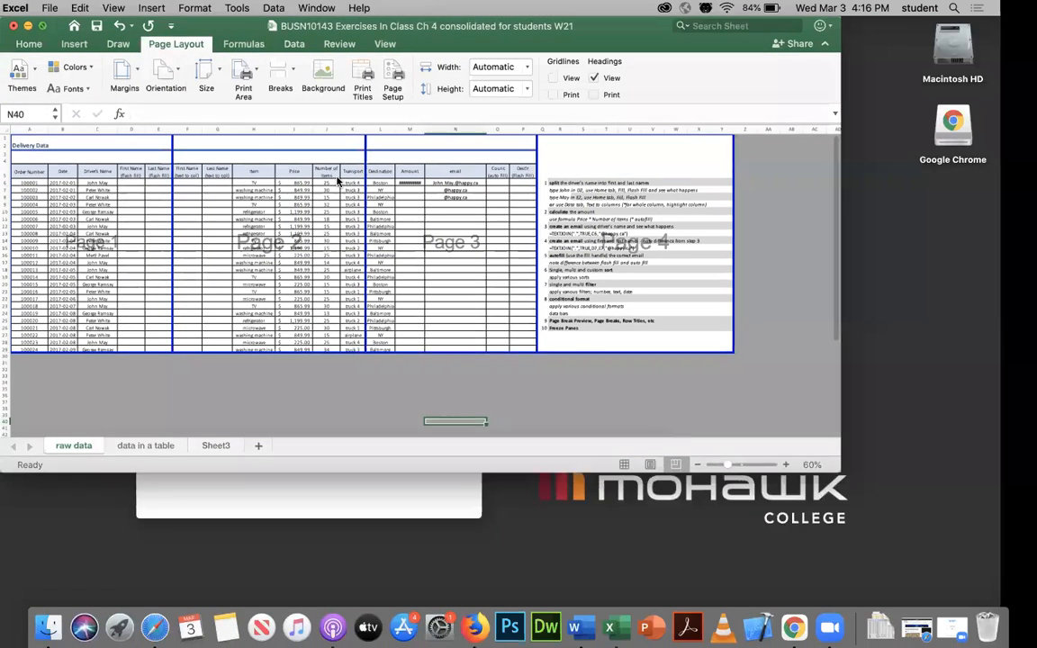
double_click(993, 50)
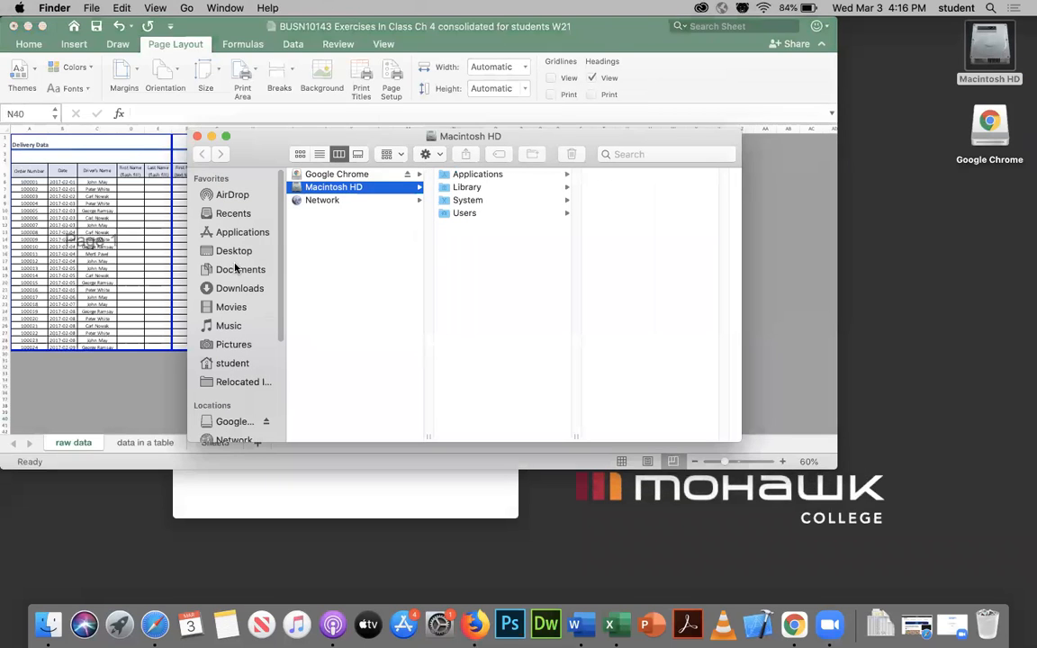
click(243, 270)
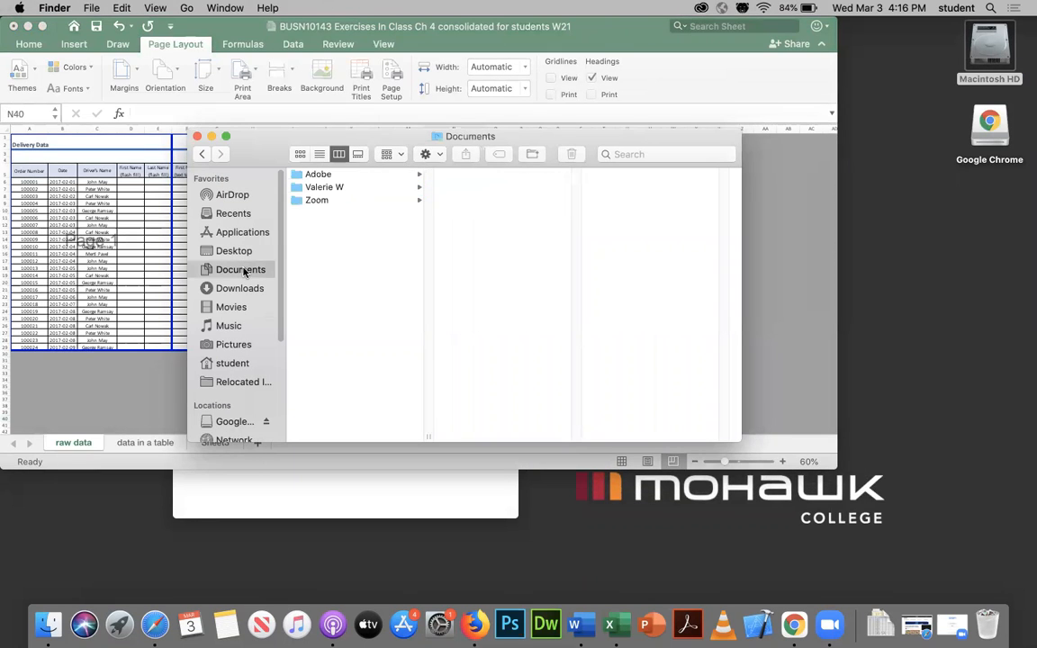
click(331, 192)
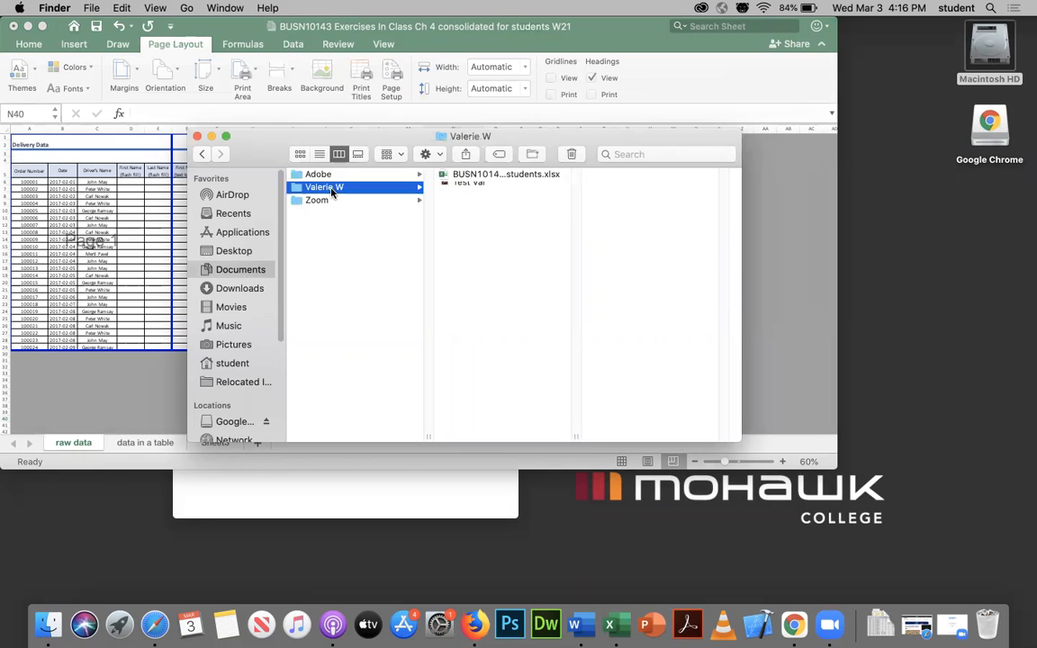
double_click(467, 187)
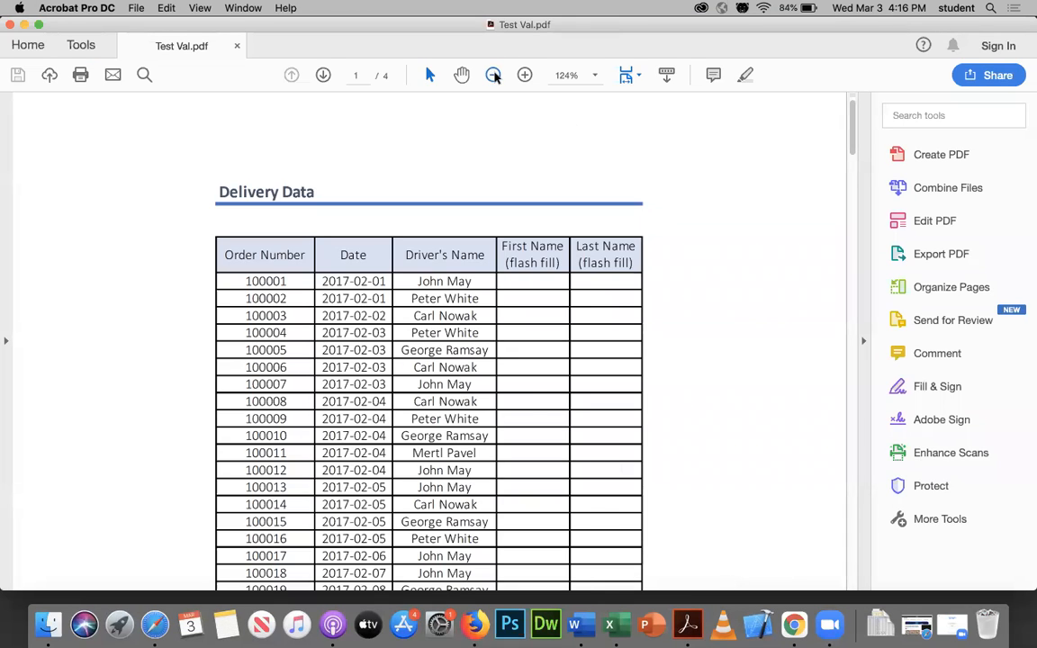
Examine the PDF's page layout, footer and repeated titles across its pages at 57.2% zoom
click(494, 74)
click(494, 75)
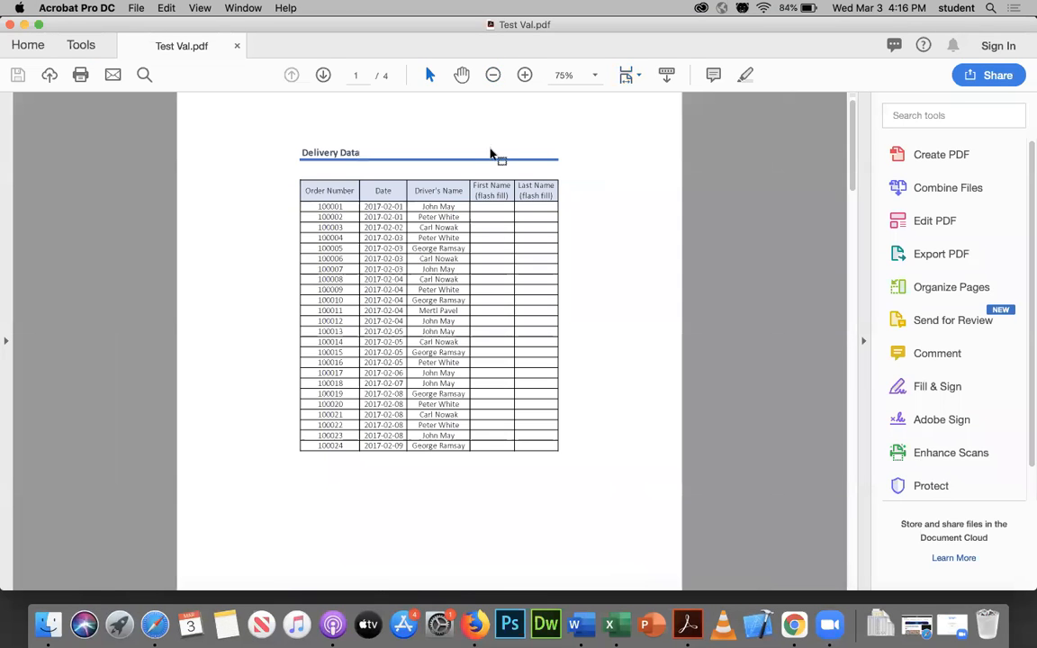
click(493, 75)
click(492, 74)
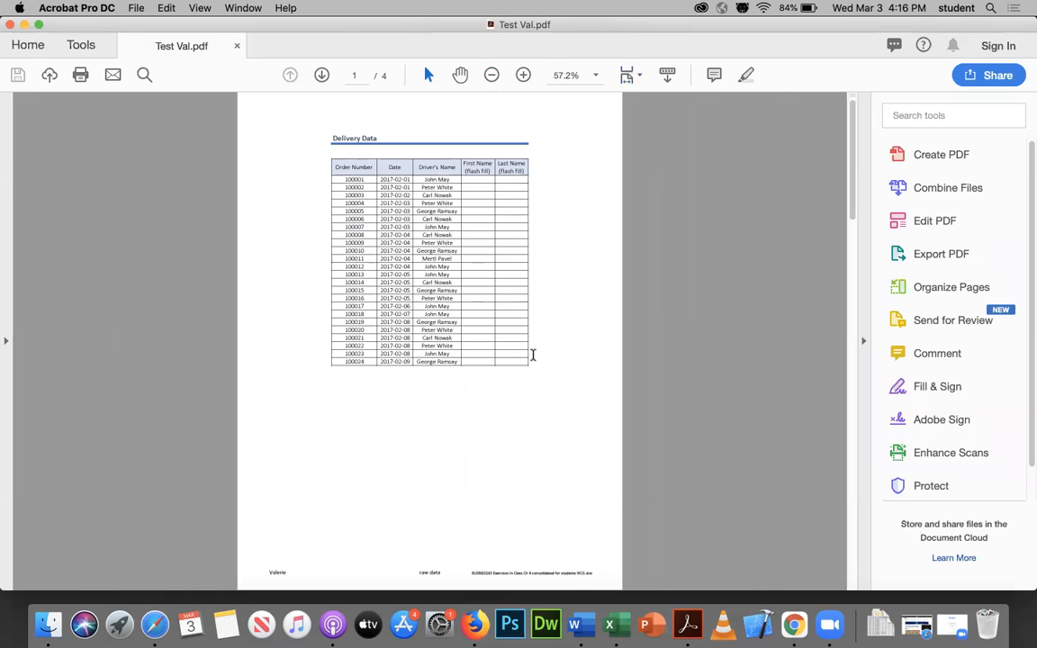
scroll(532, 354, down, 10)
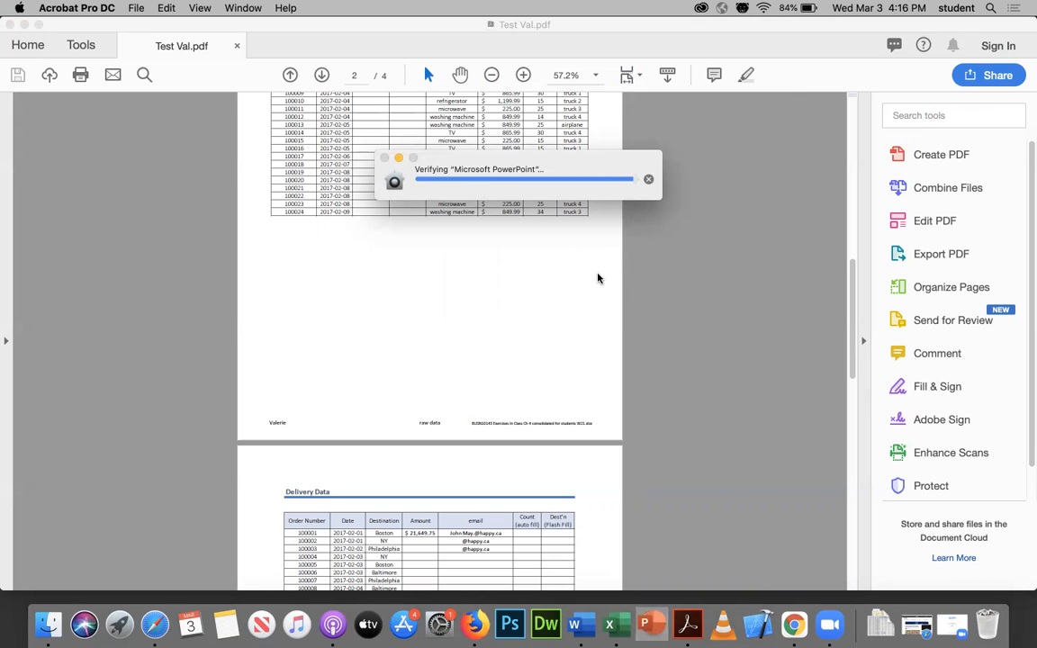
Close the PDF and the Finder window, dismiss the PowerPoint verification and Acrobat access dialogs, and return to full-screen Excel
click(648, 179)
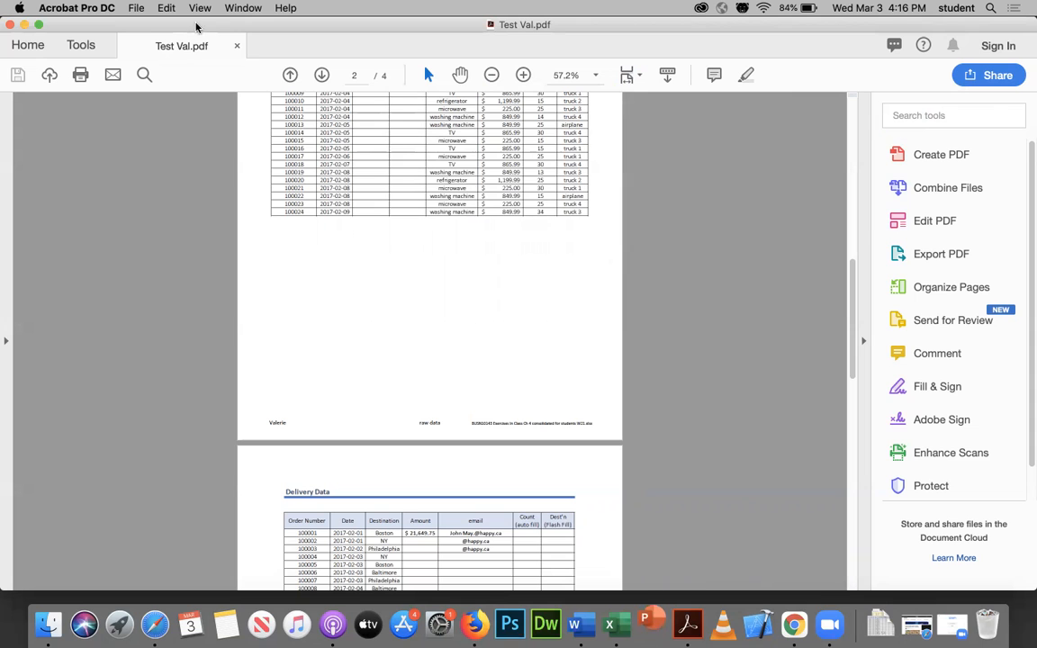
click(9, 27)
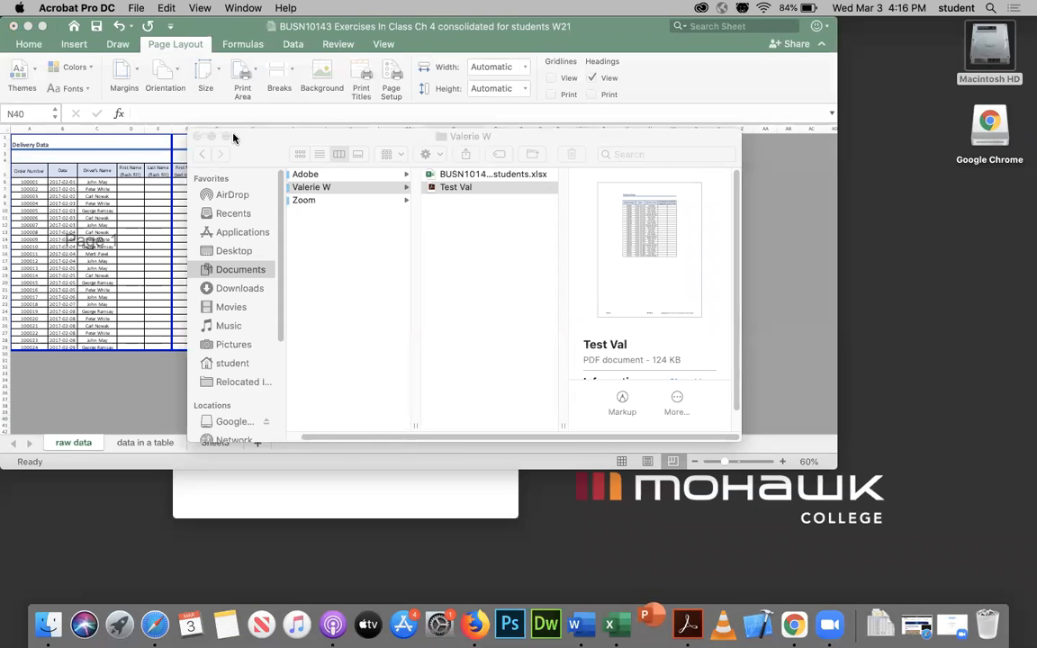
click(200, 135)
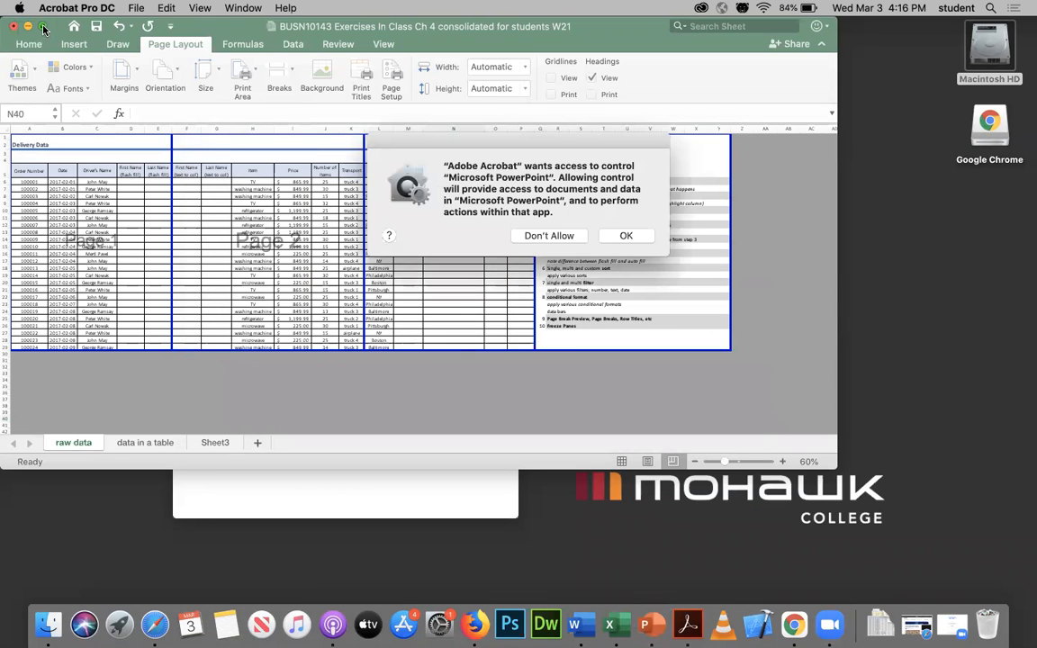
click(569, 235)
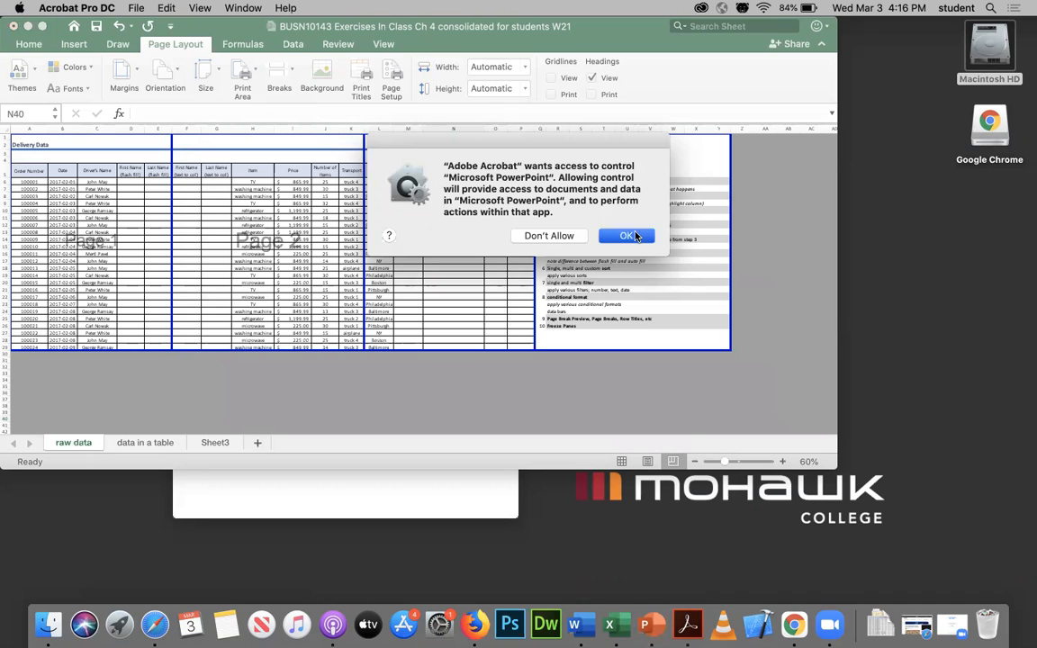
click(42, 27)
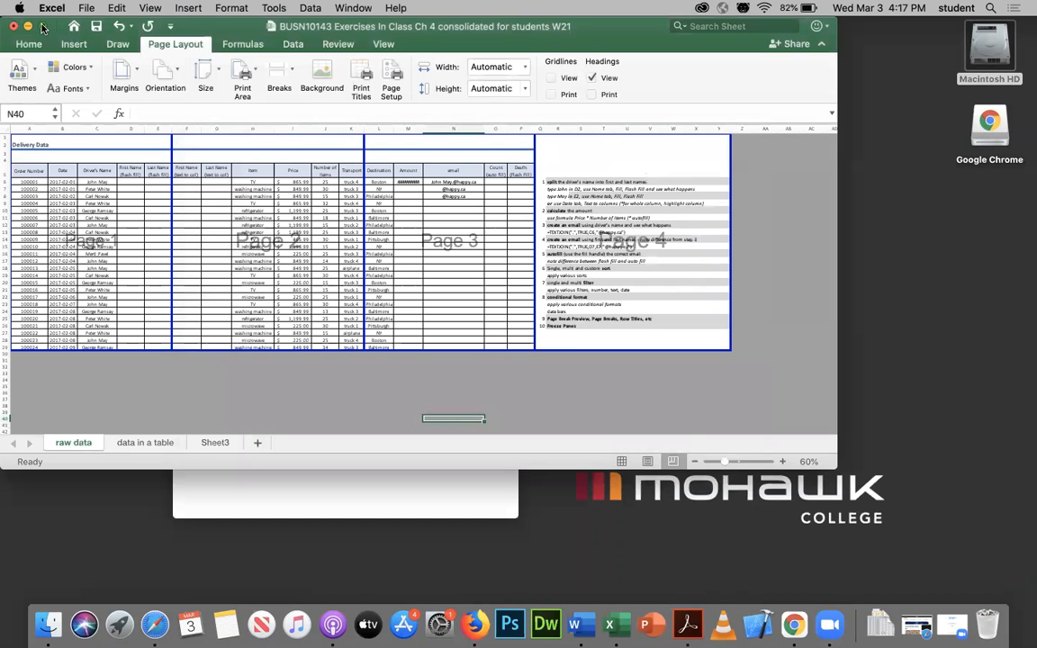
click(42, 27)
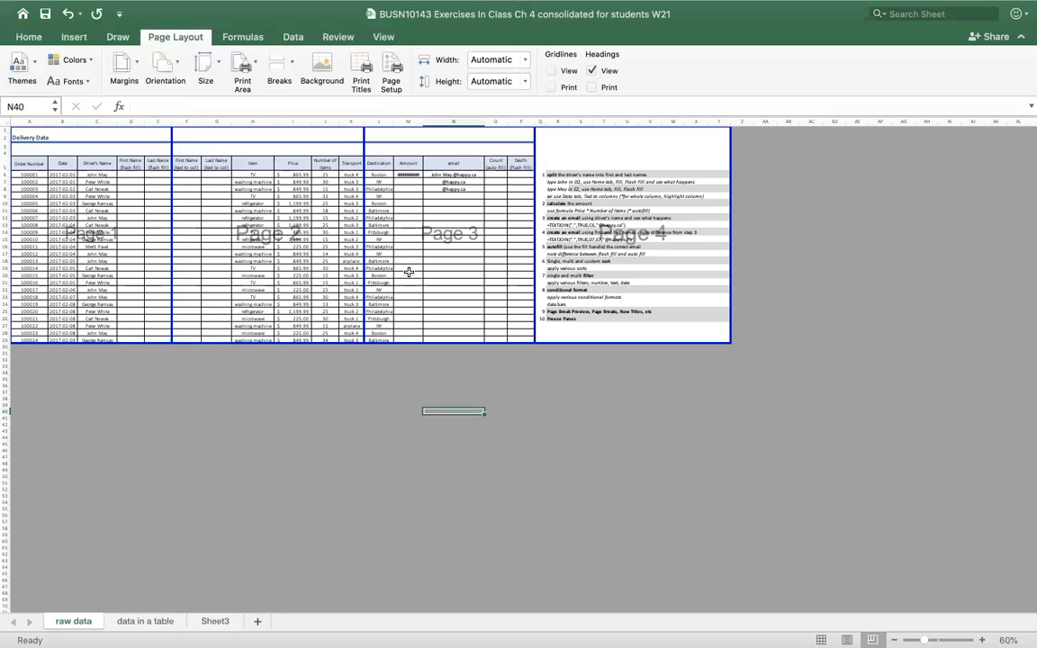
click(214, 63)
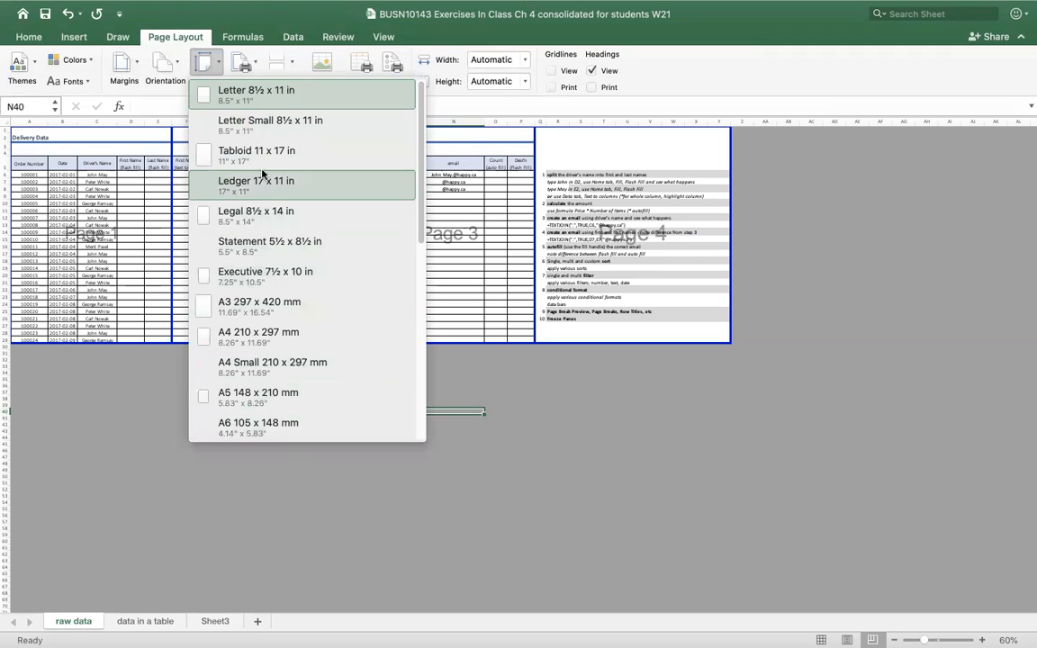
click(869, 142)
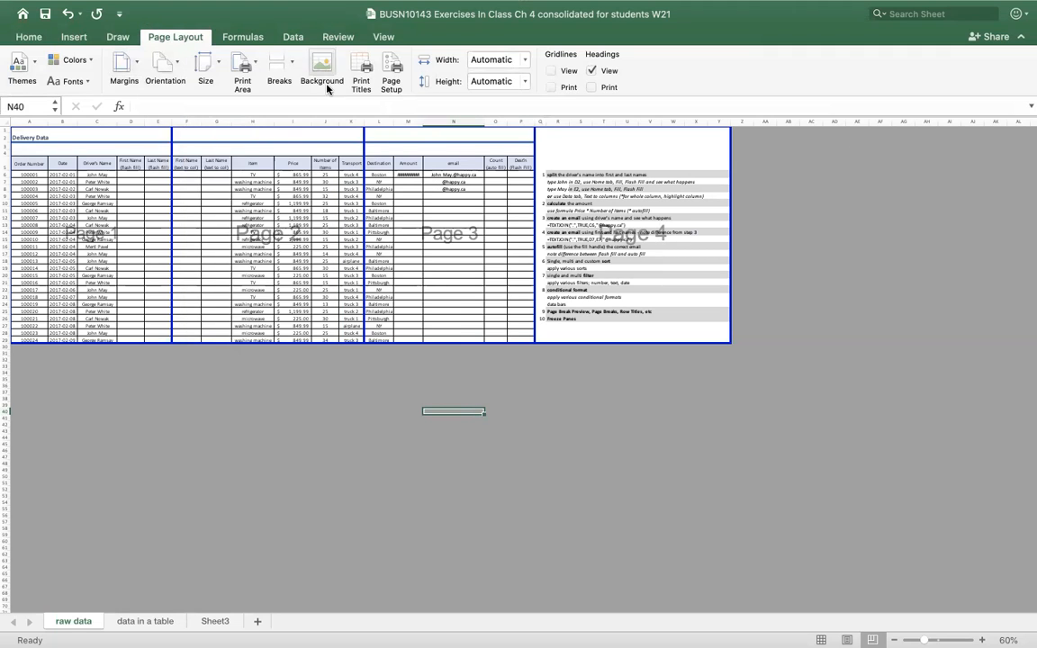
click(248, 61)
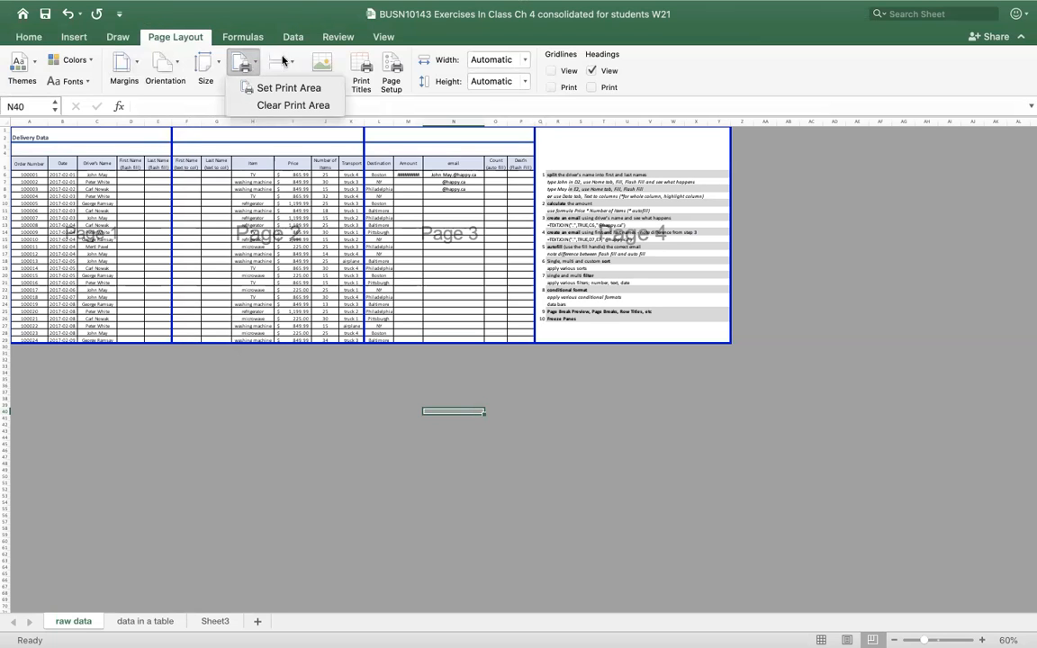
Review the print area choices and the Print Titles settings in Page Setup, leaving them as they are
click(261, 57)
click(361, 66)
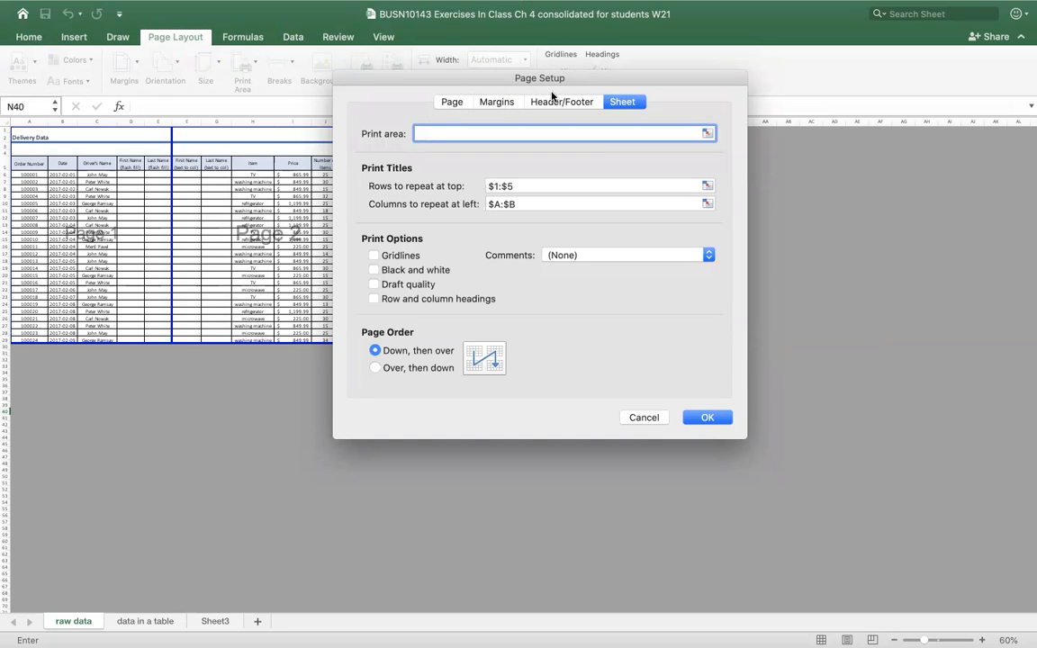
click(650, 416)
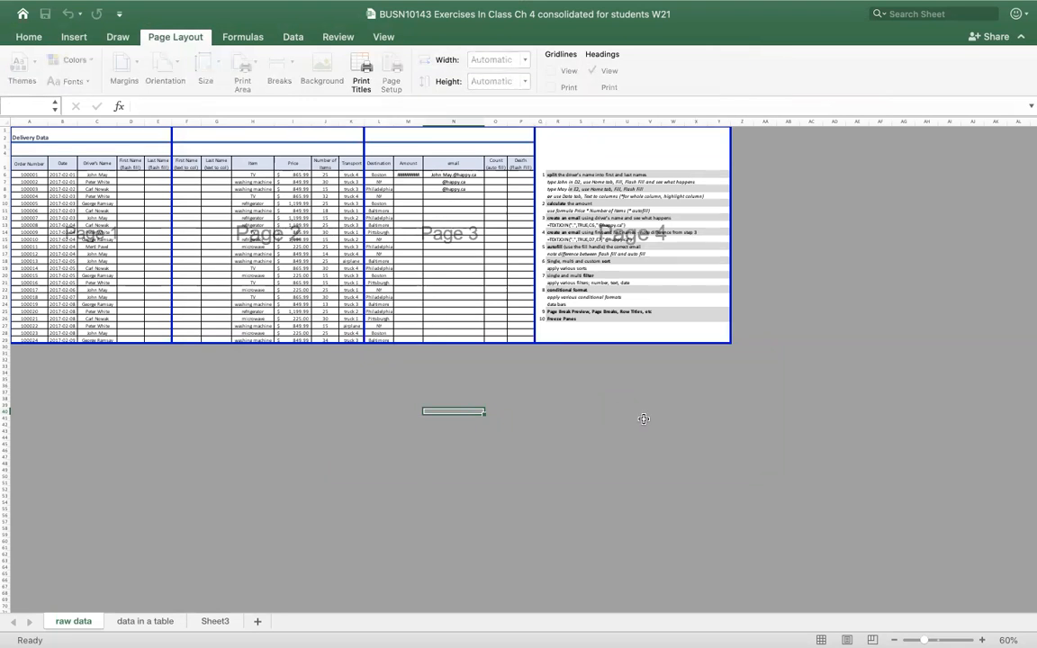
click(360, 65)
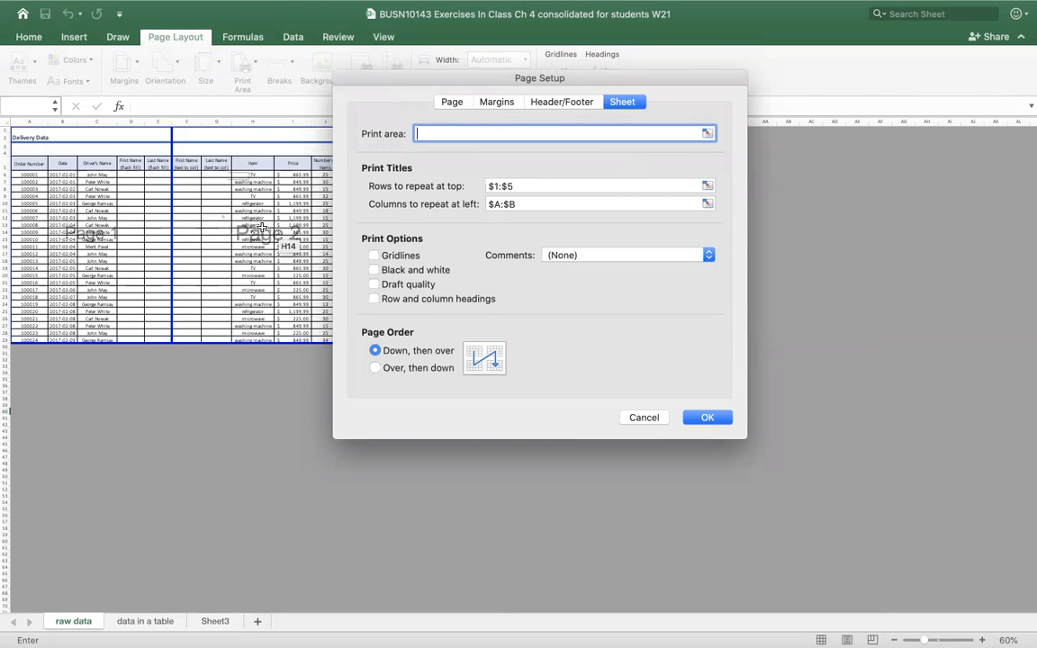
click(644, 417)
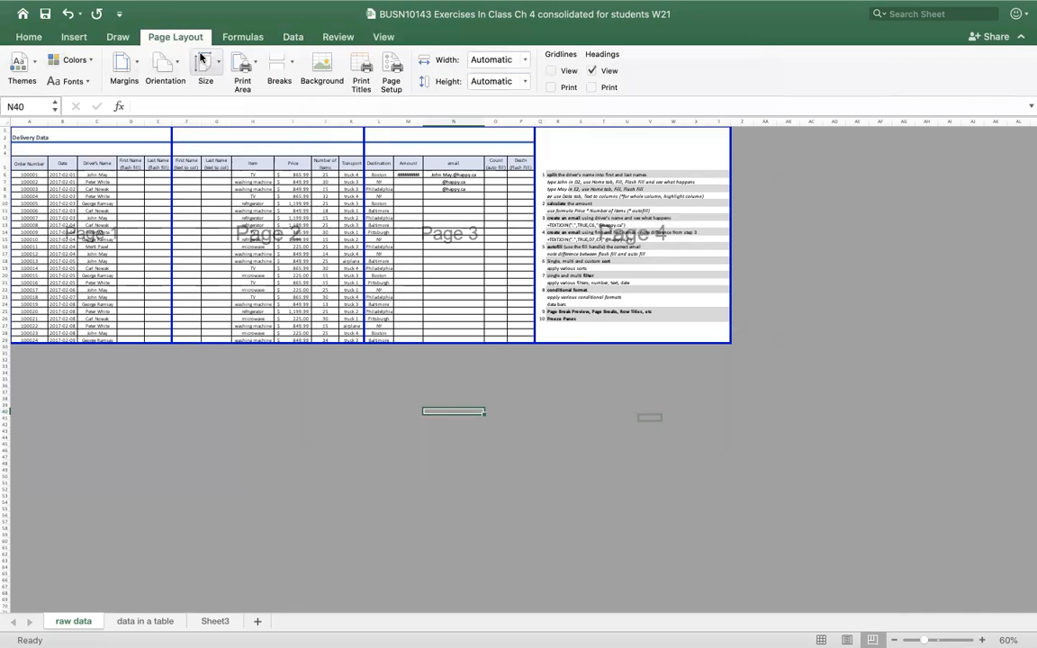
Return the worksheet to Normal view and enter 1 and 2 in the first two Count cells, O6 and O7
click(383, 37)
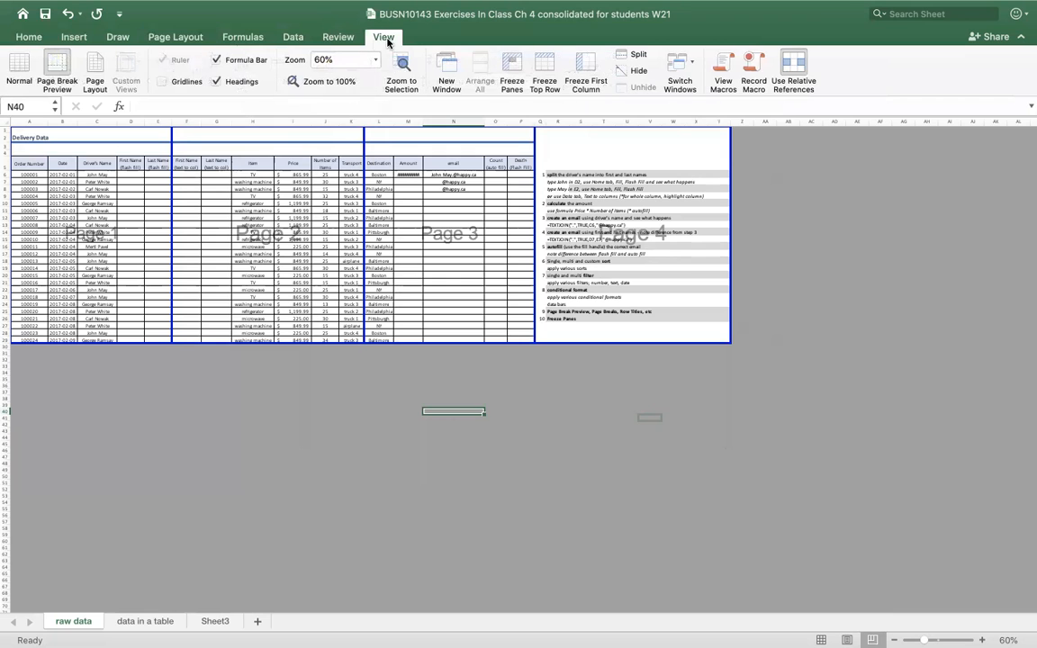
click(18, 68)
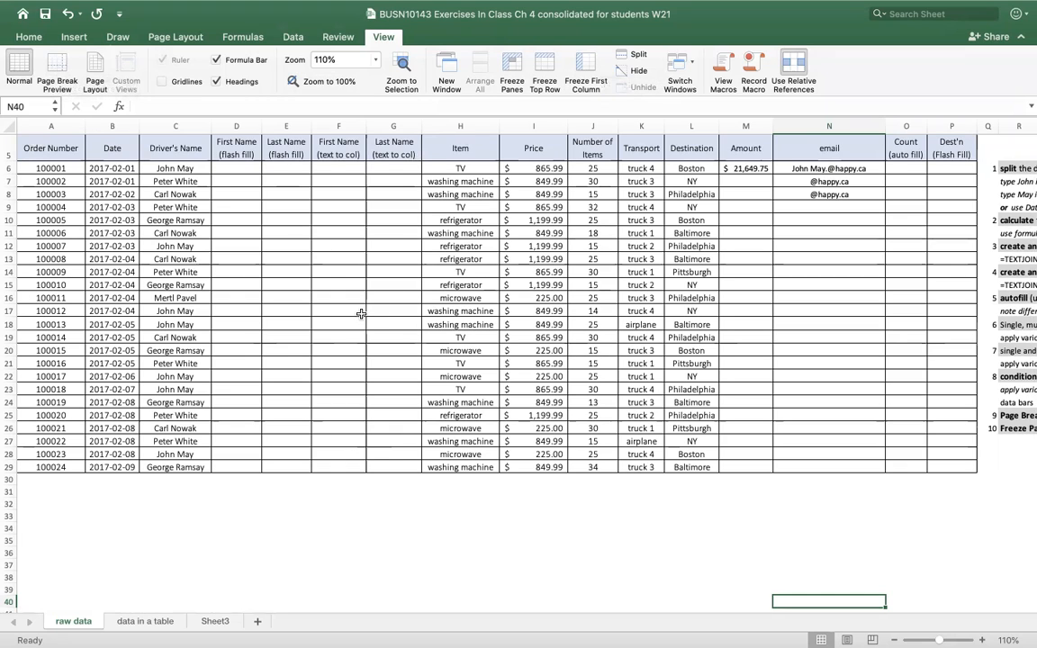
click(913, 167)
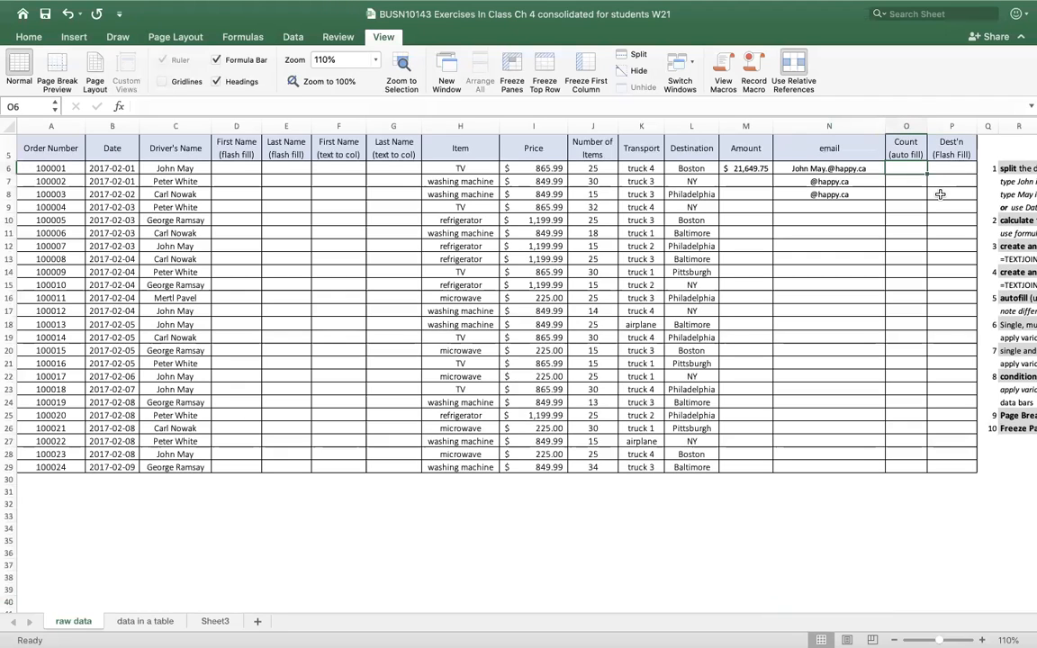
text(1)
key(Return)
text(2)
key(Return)
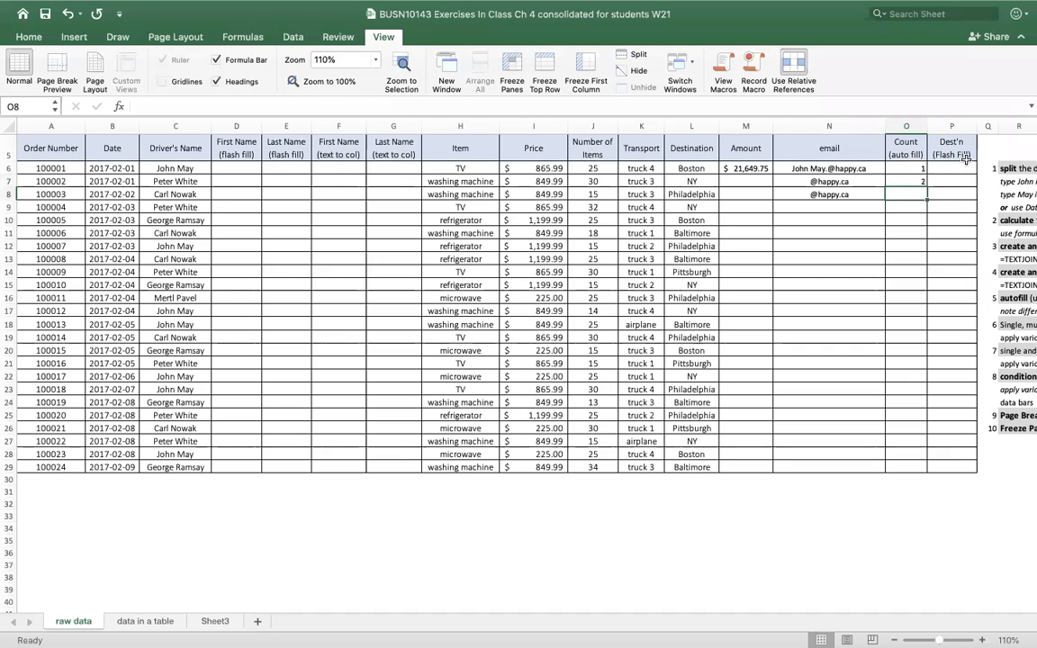
Try extending the Count values from O6:O7 down to row 29 with the fill handle in two ways, undoing each fill
drag(905, 167, 907, 181)
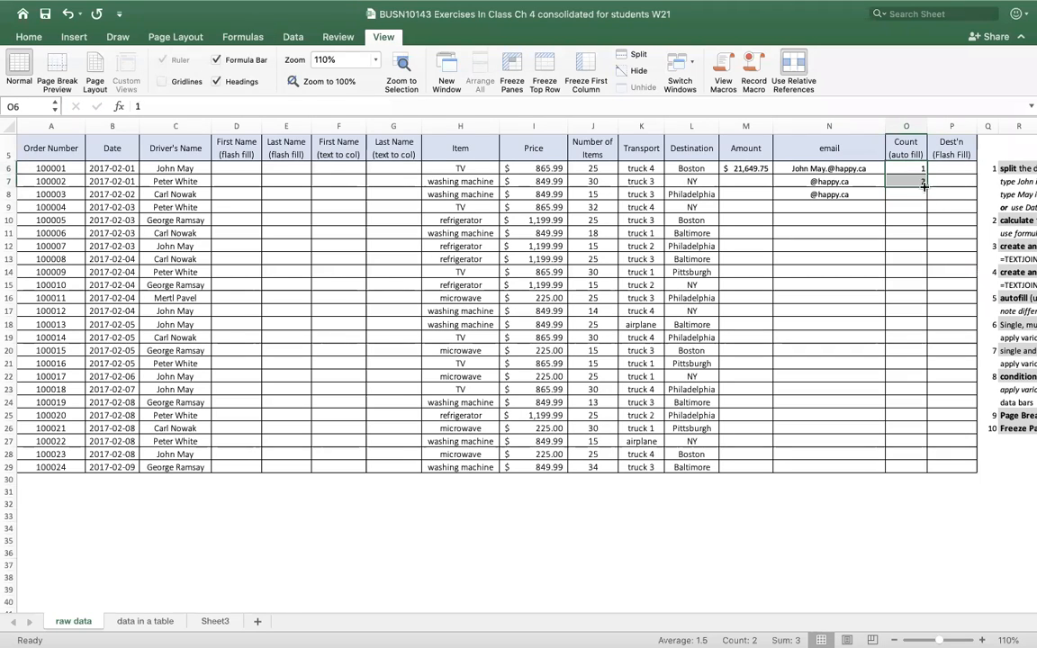
double_click(926, 187)
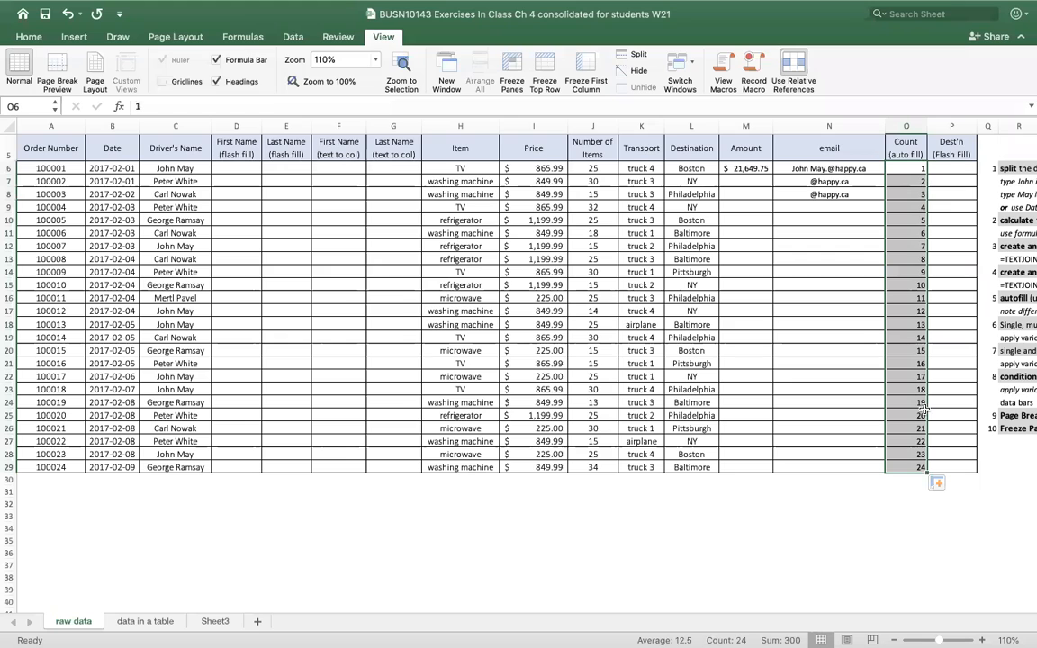
click(65, 13)
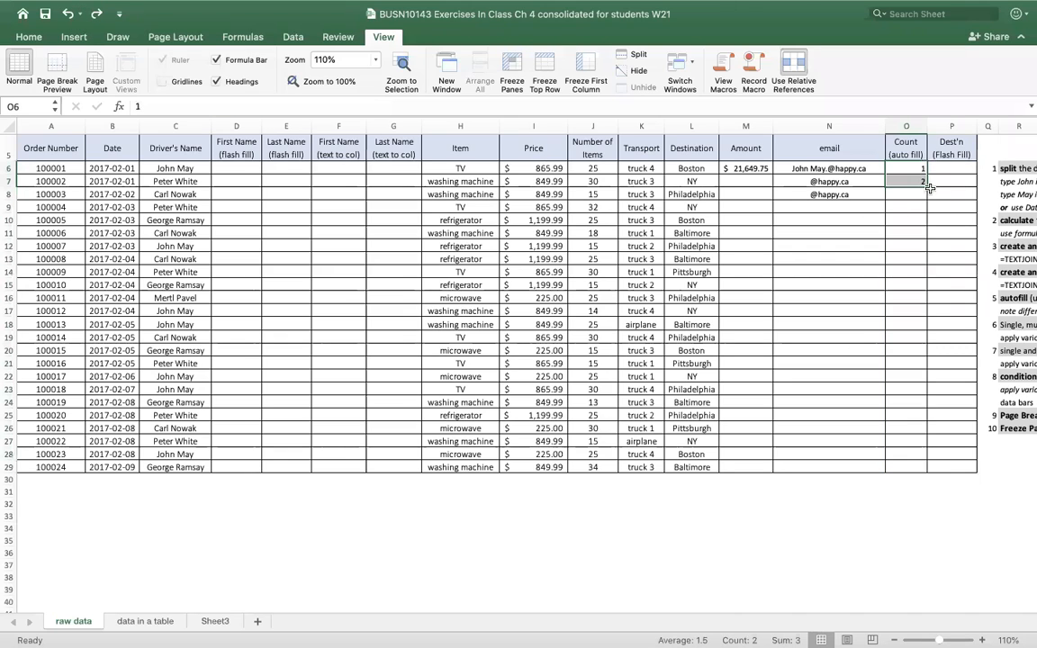
drag(925, 183, 916, 478)
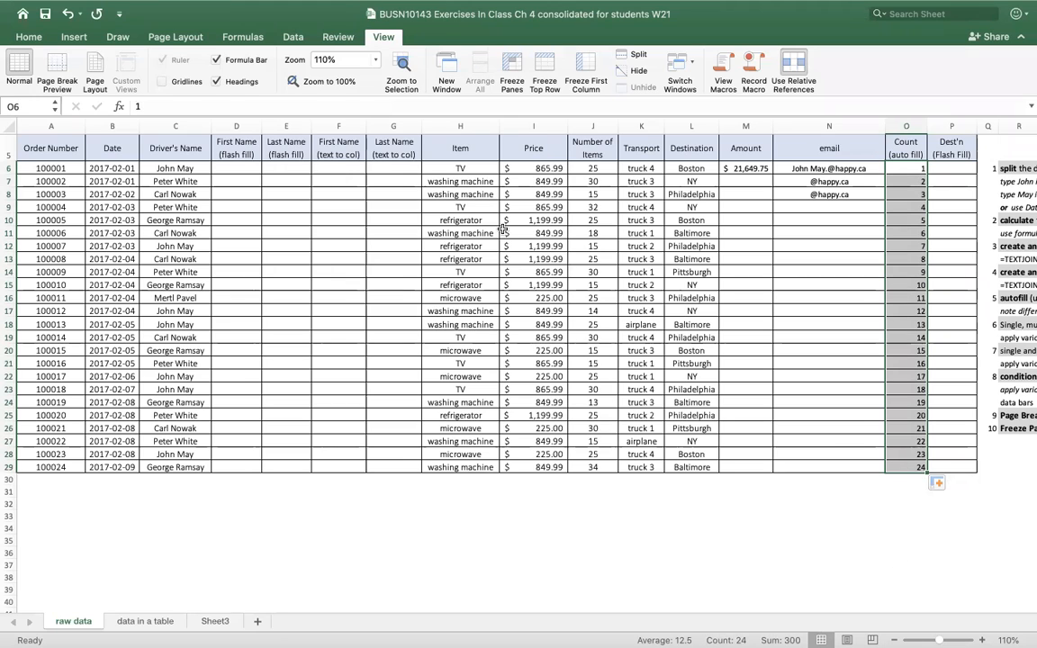
click(65, 13)
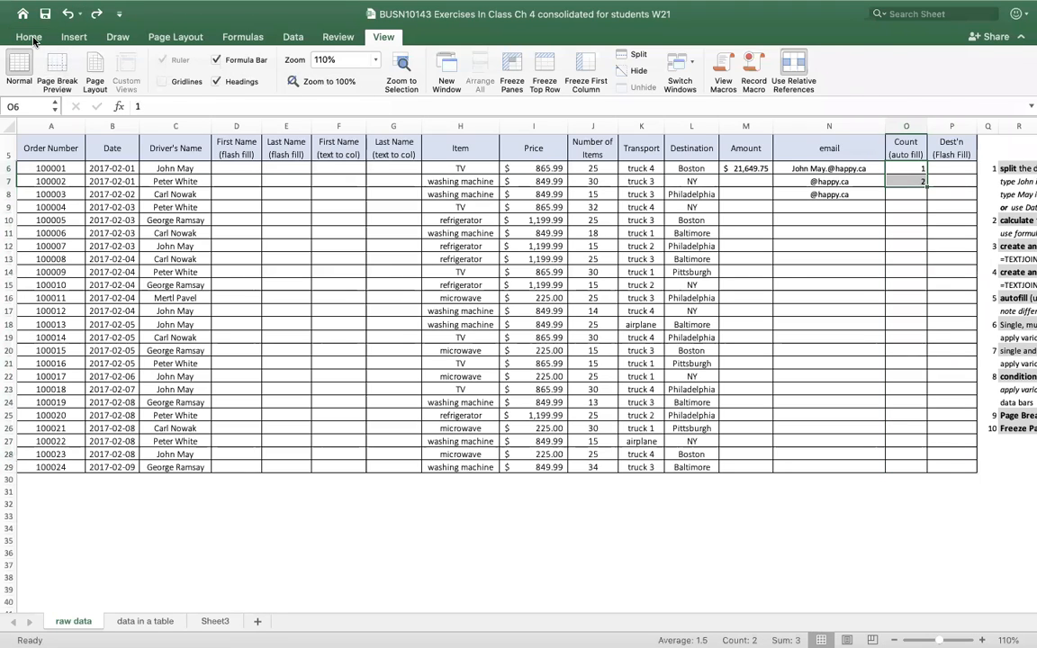
Fill Count cells O6:O29 with a linear column series using a step value of 1
click(32, 38)
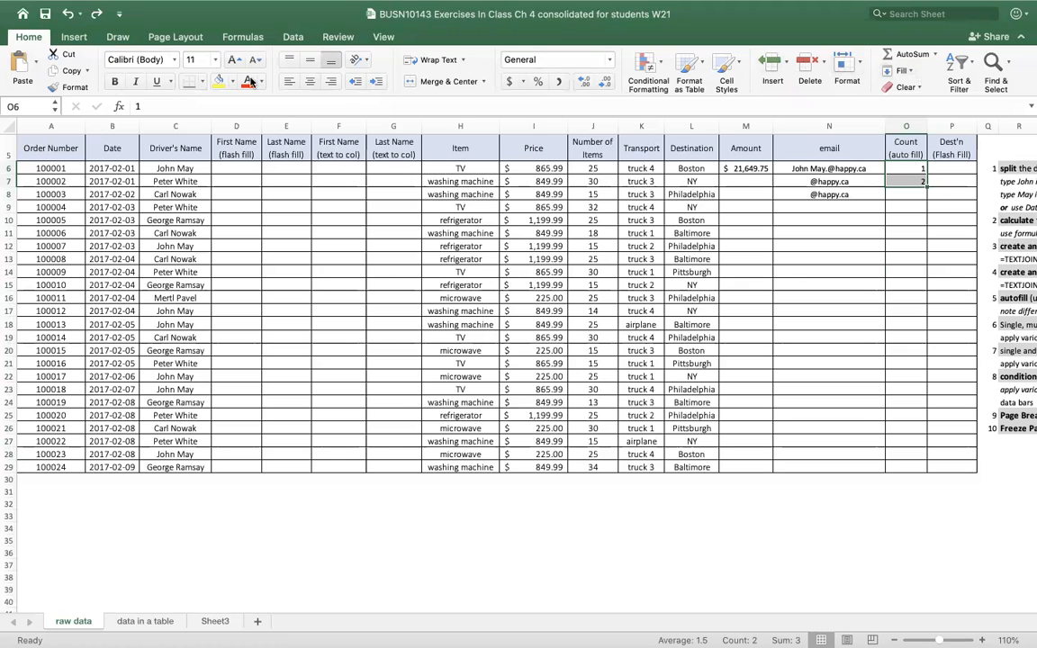
click(910, 72)
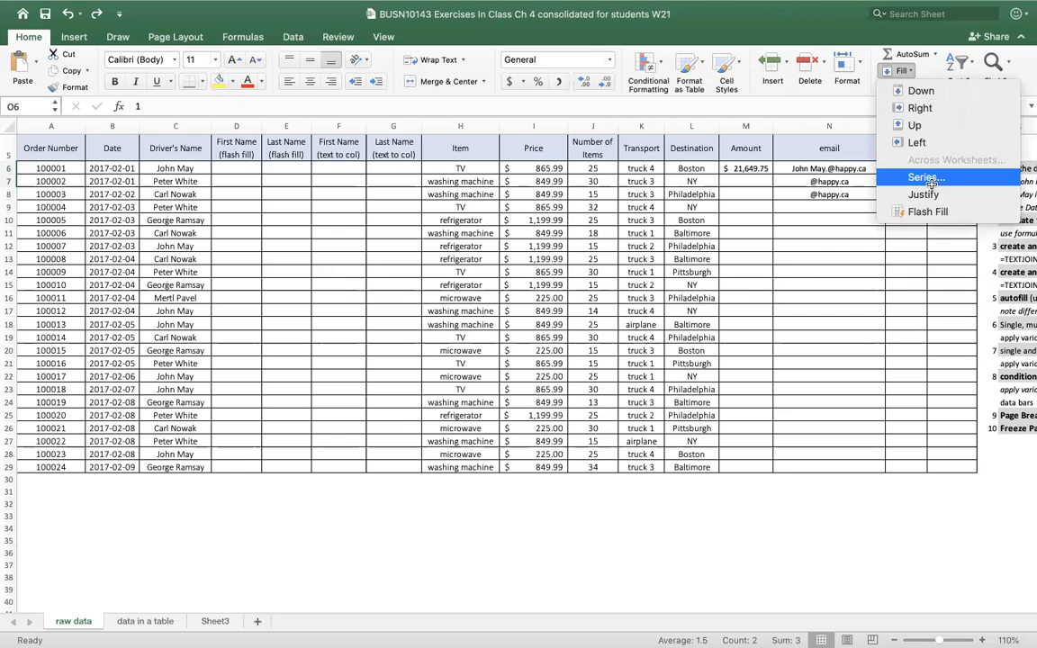
click(792, 246)
drag(903, 168, 910, 464)
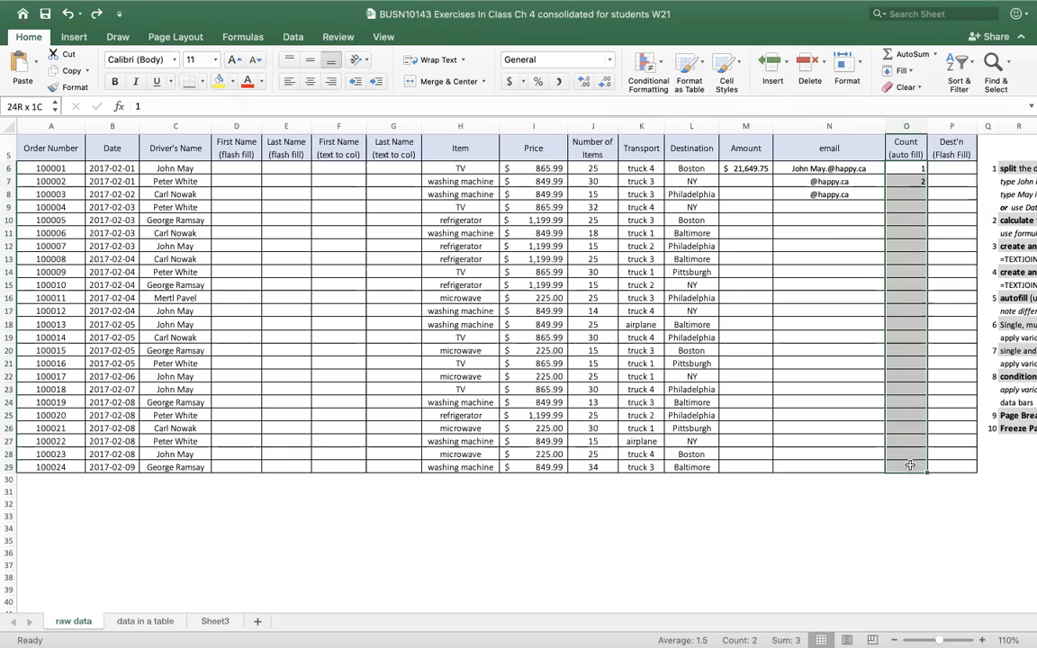
click(905, 71)
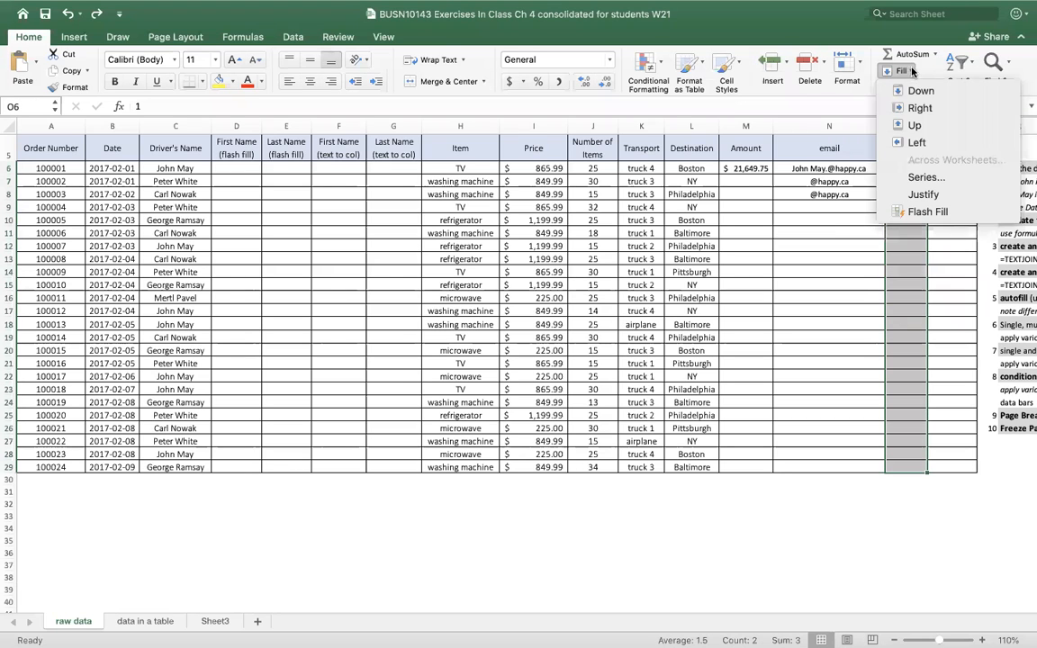
click(938, 183)
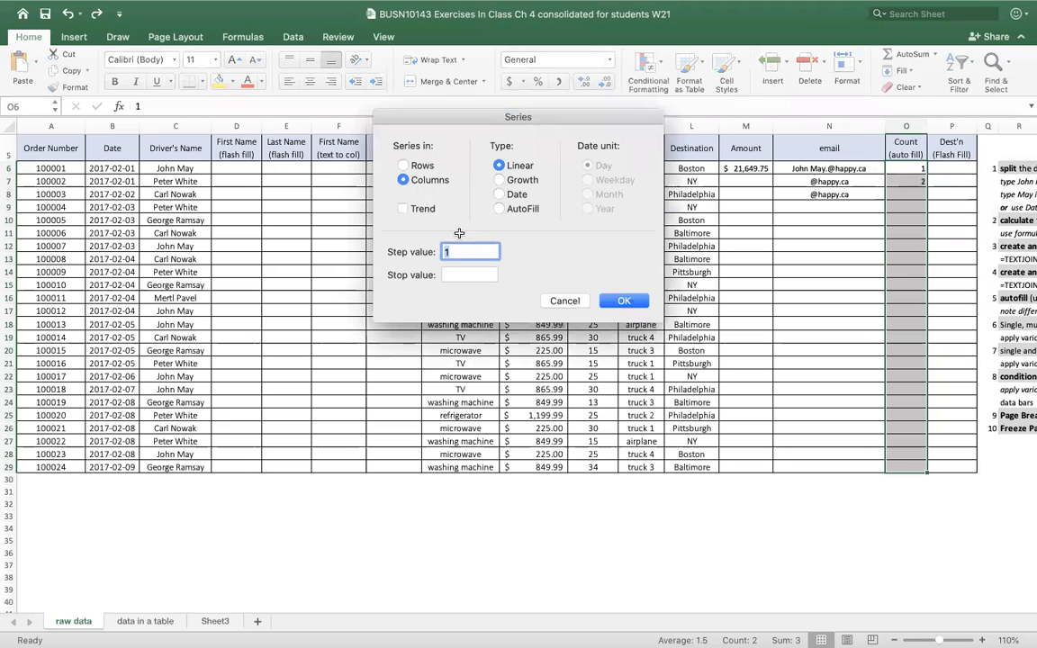
click(632, 305)
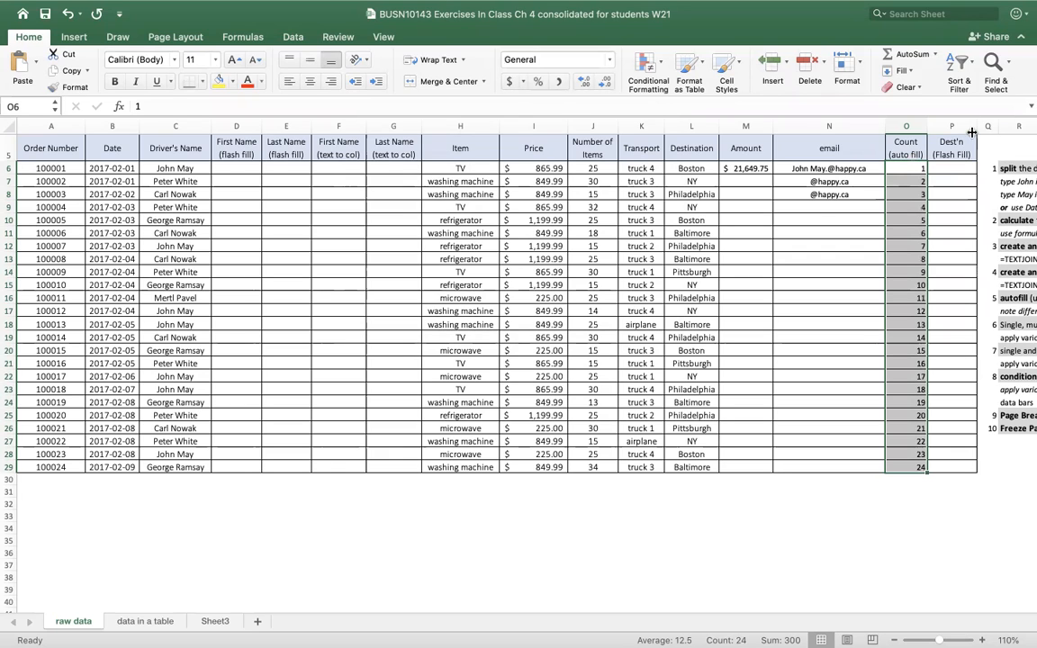
Enter the first two drivers' first names in D6 and D7, and Flash Fill the rest of the First Name column
click(250, 168)
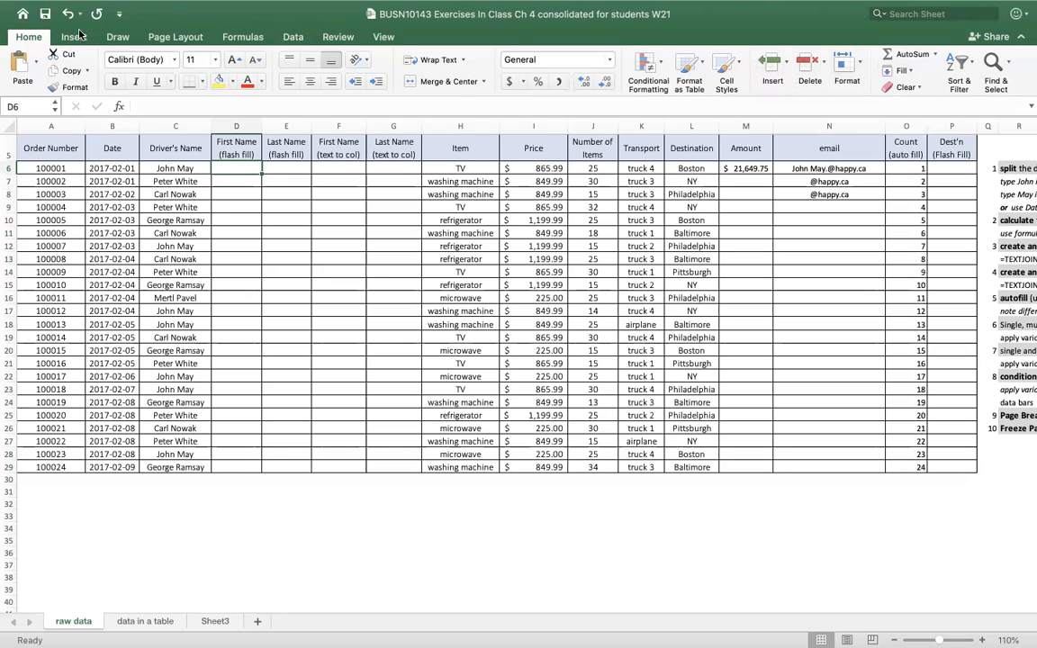
click(911, 72)
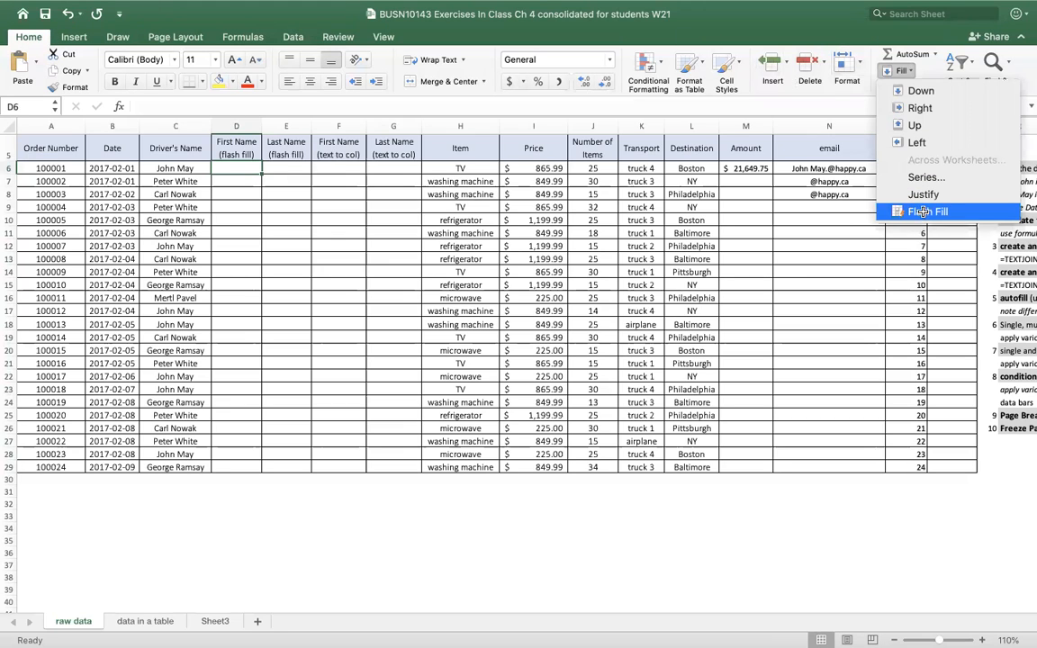
click(295, 38)
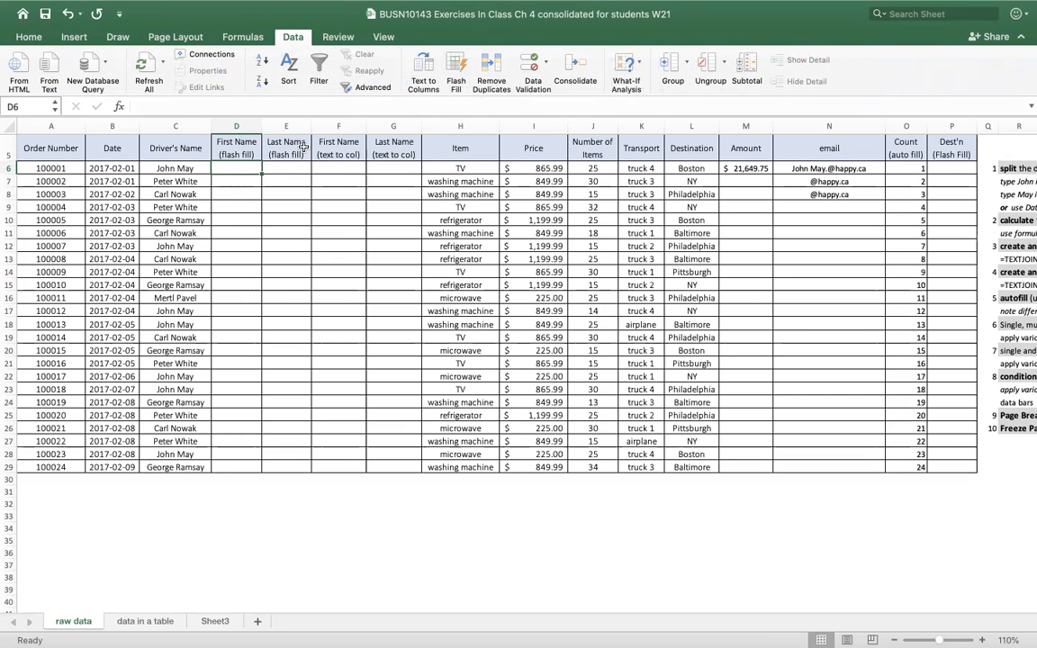
text(John)
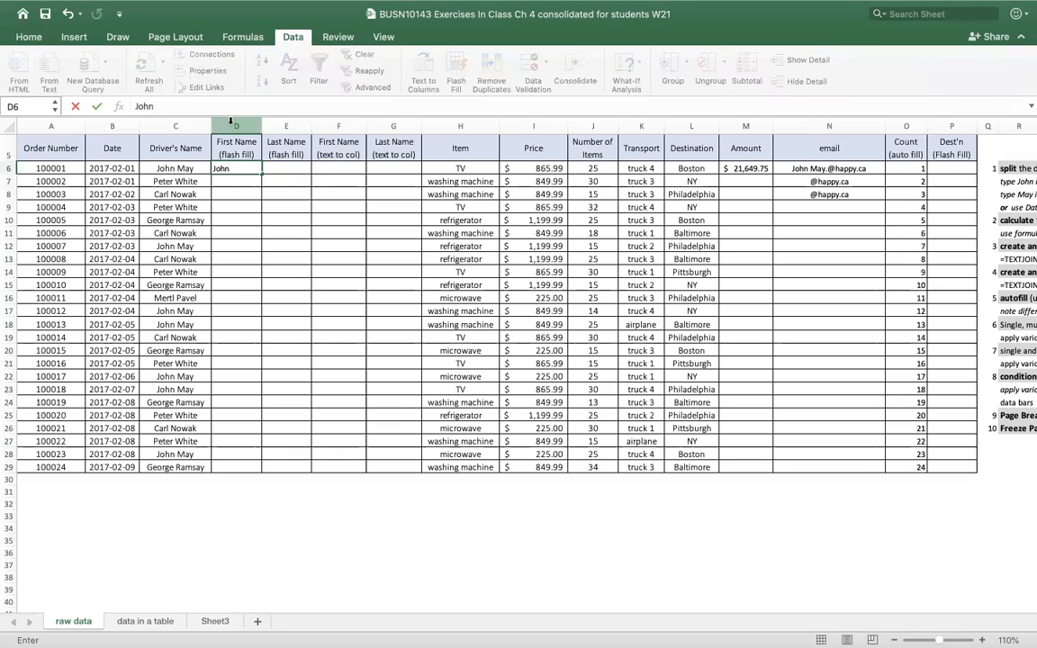
key(Return)
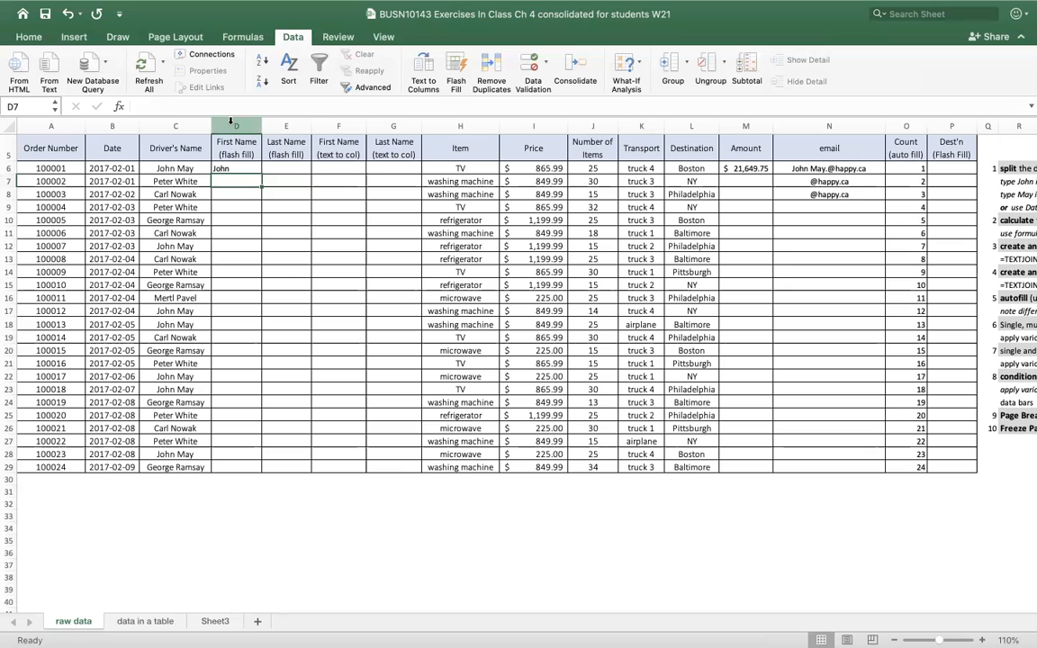
text(Peter)
key(Return)
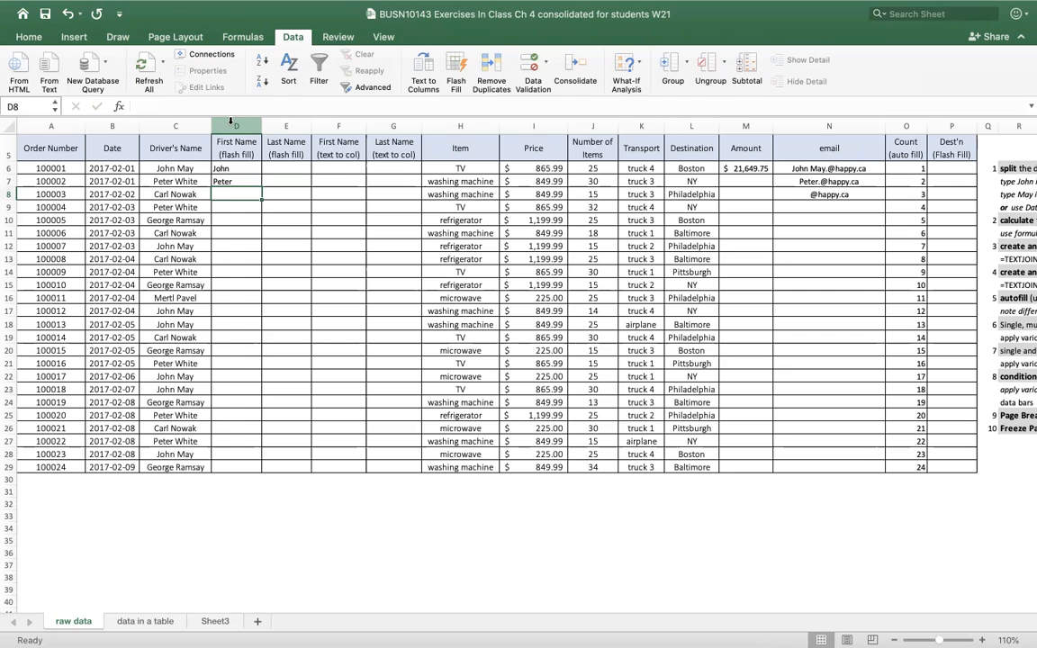
key(ctrl+e)
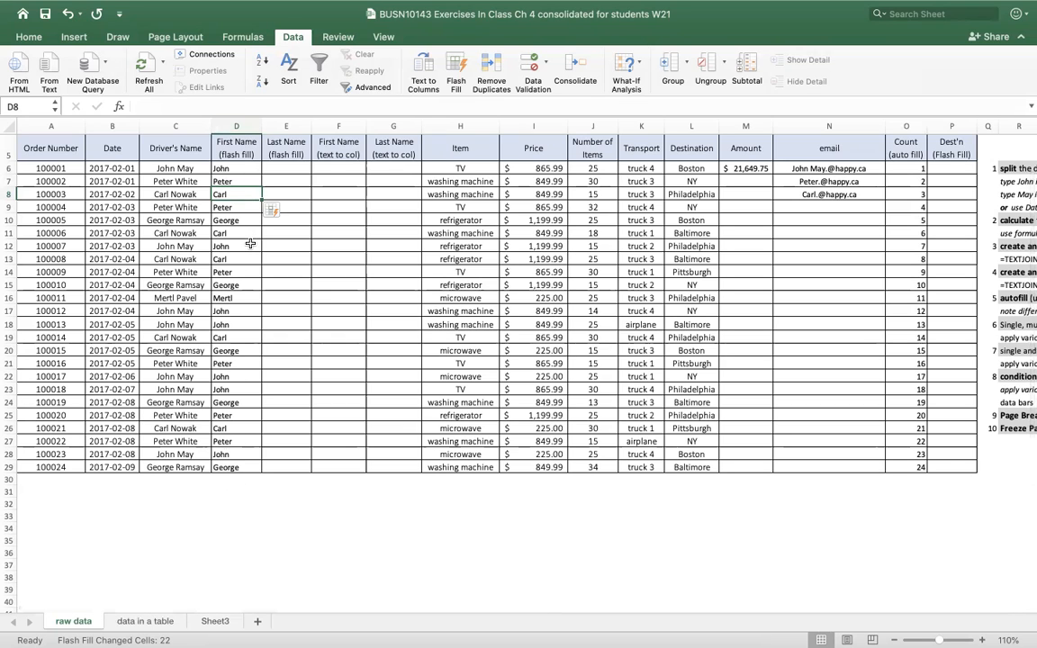
Undo the Flash Fill and both first-name entries in column D
click(68, 14)
click(68, 15)
click(67, 14)
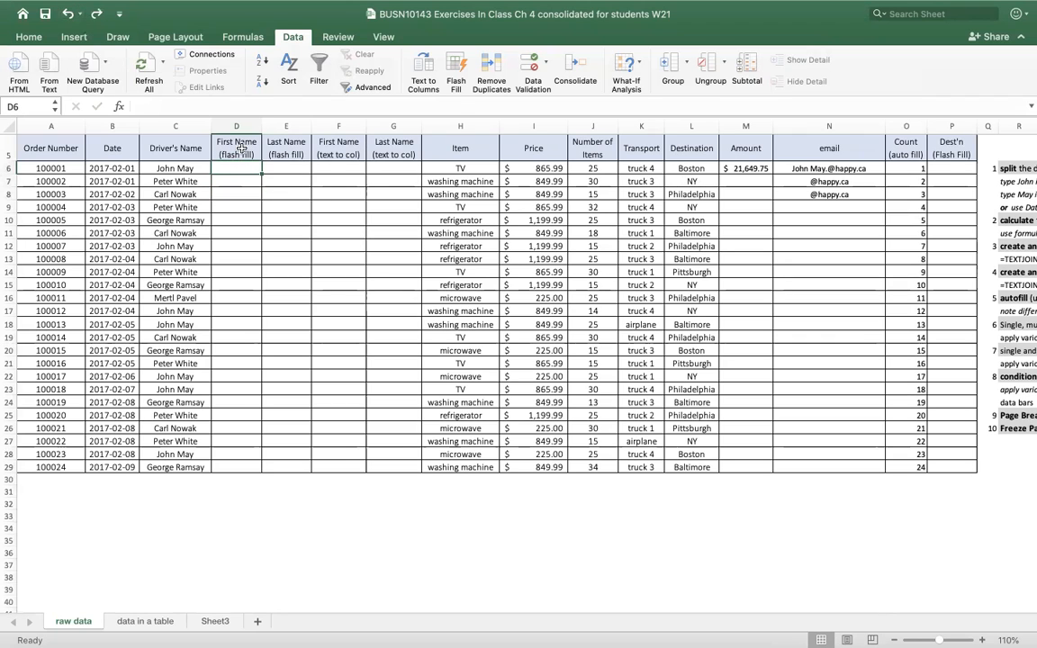
Enter the first driver's first name in D6, try Flash Fill from that single example, and undo the fill
text(John)
key(Return)
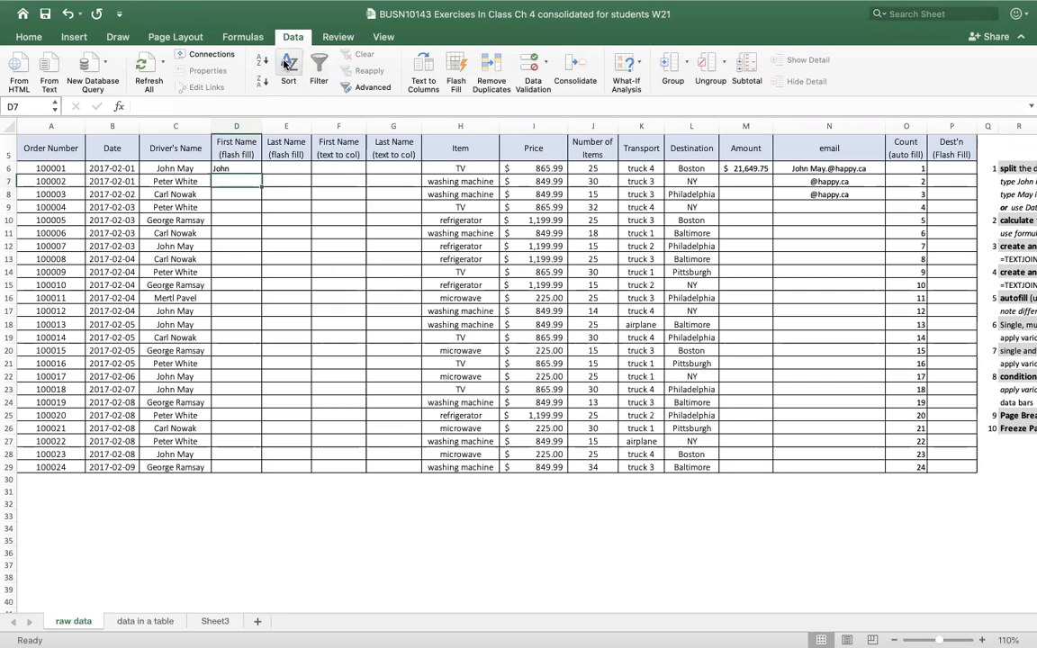
click(456, 65)
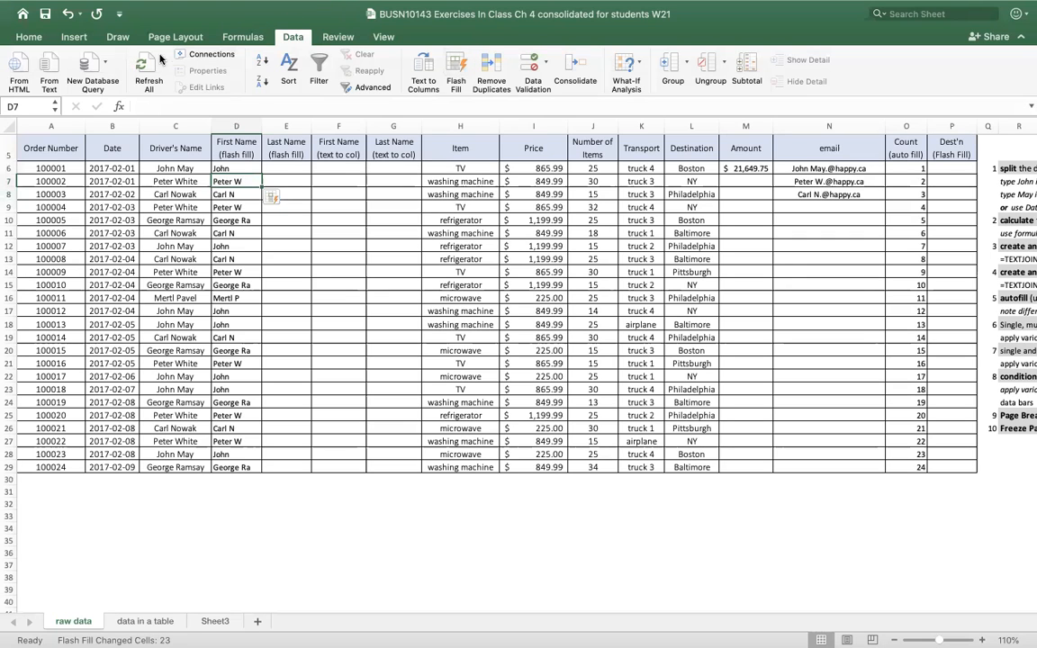
click(65, 16)
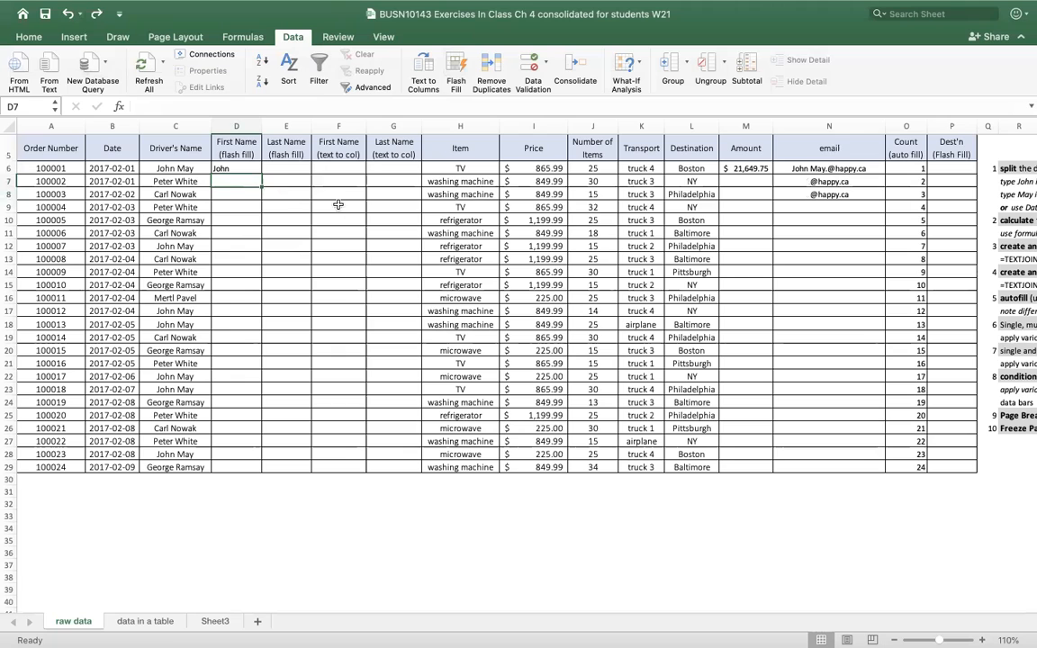
Enter the second driver's first name in D7 and Flash Fill the remaining First Name cells down to row 29
text(Peter)
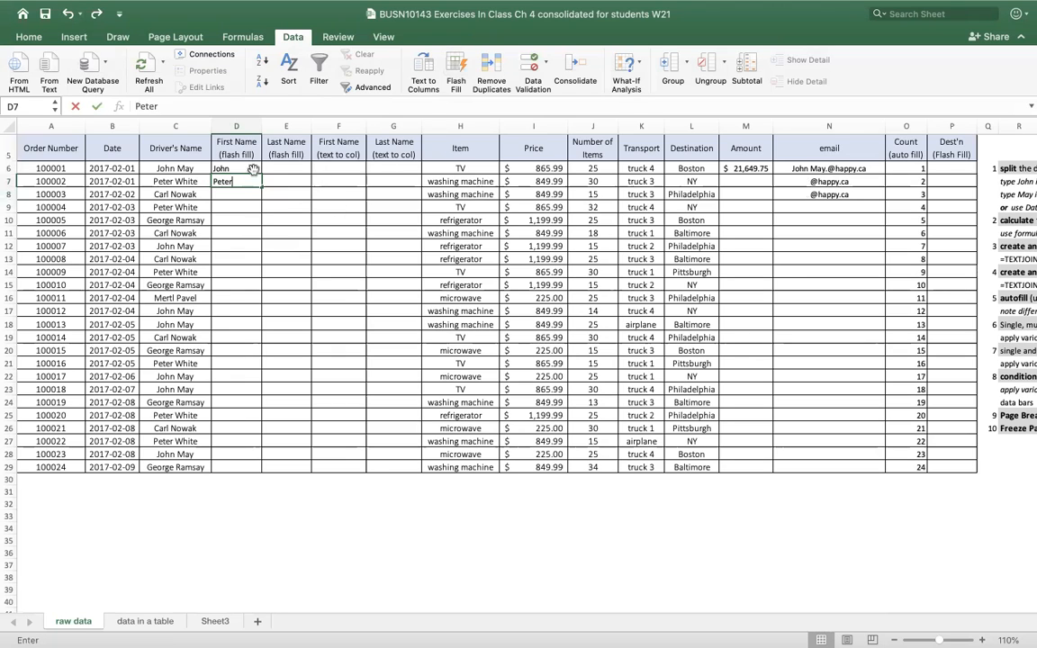
key(Return)
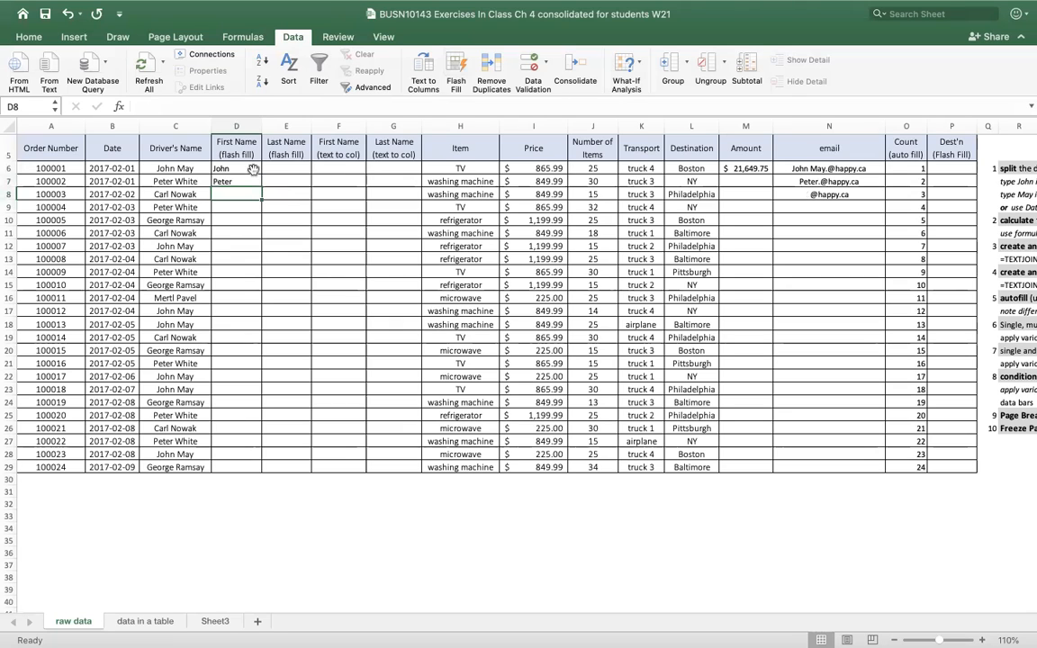
key(ctrl+e)
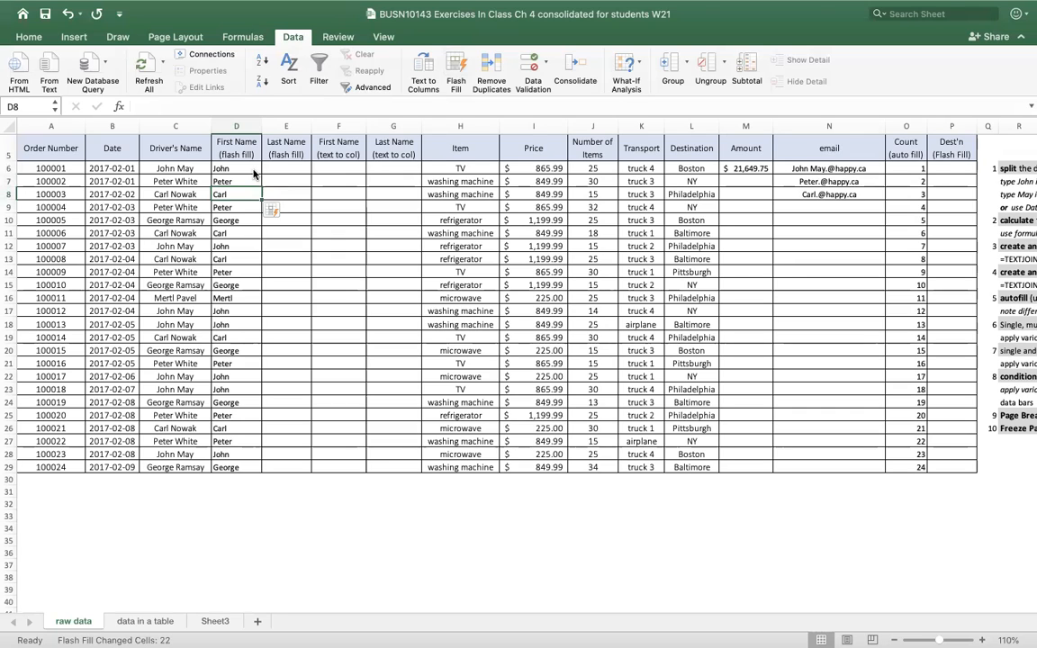
Enter the first driver's last name in E6 of the Last Name (flash fill) column
click(300, 168)
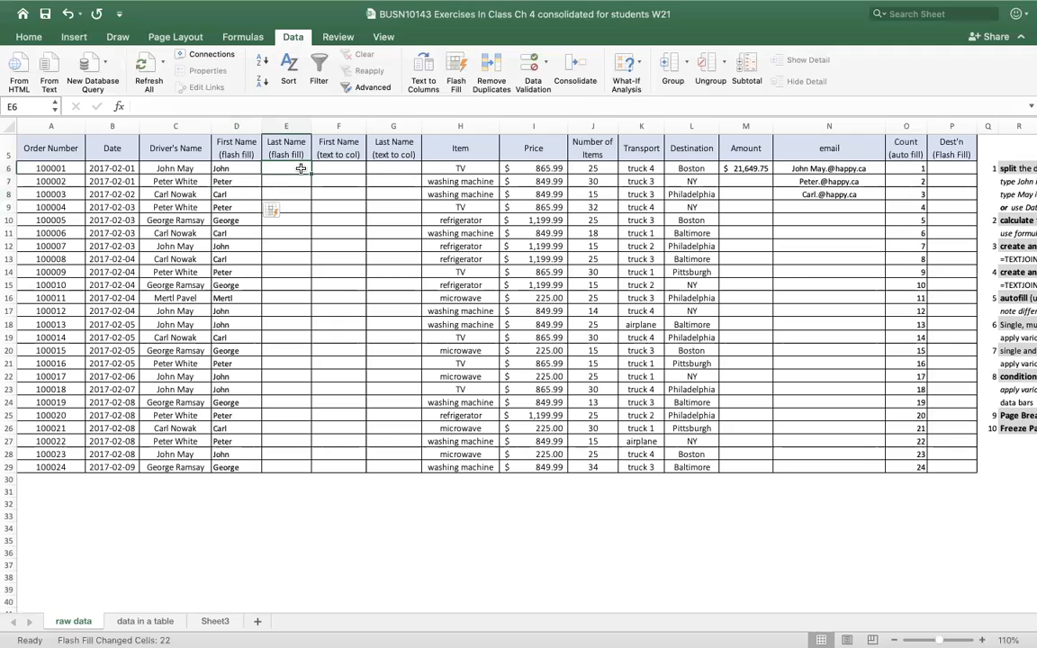
text(May)
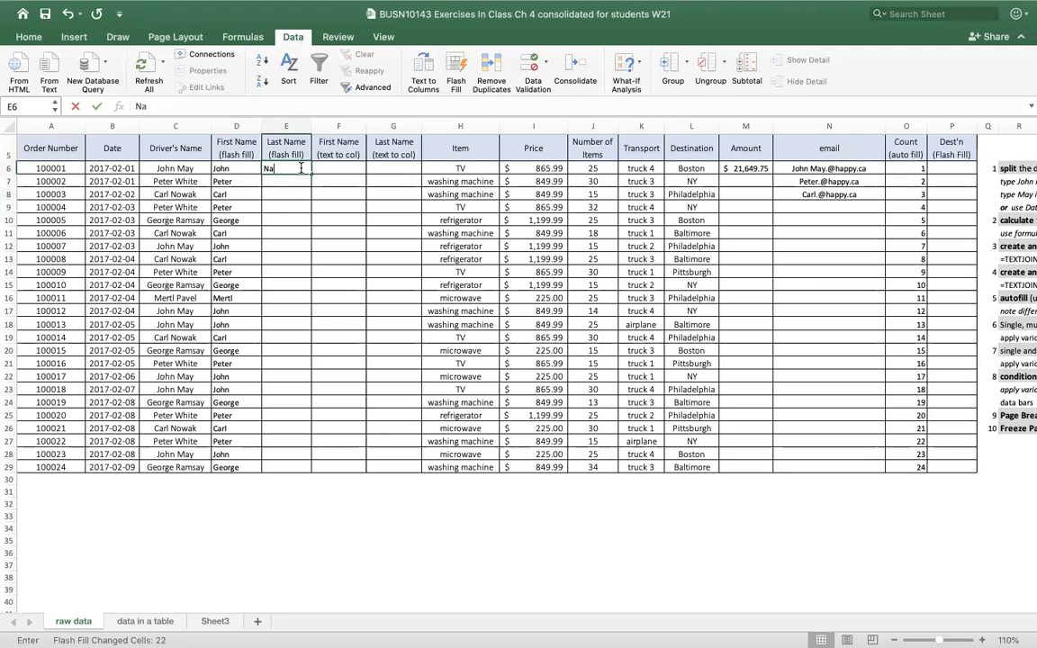
key(BackSpace)
key(BackSpace)
key(BackSpace)
text(M)
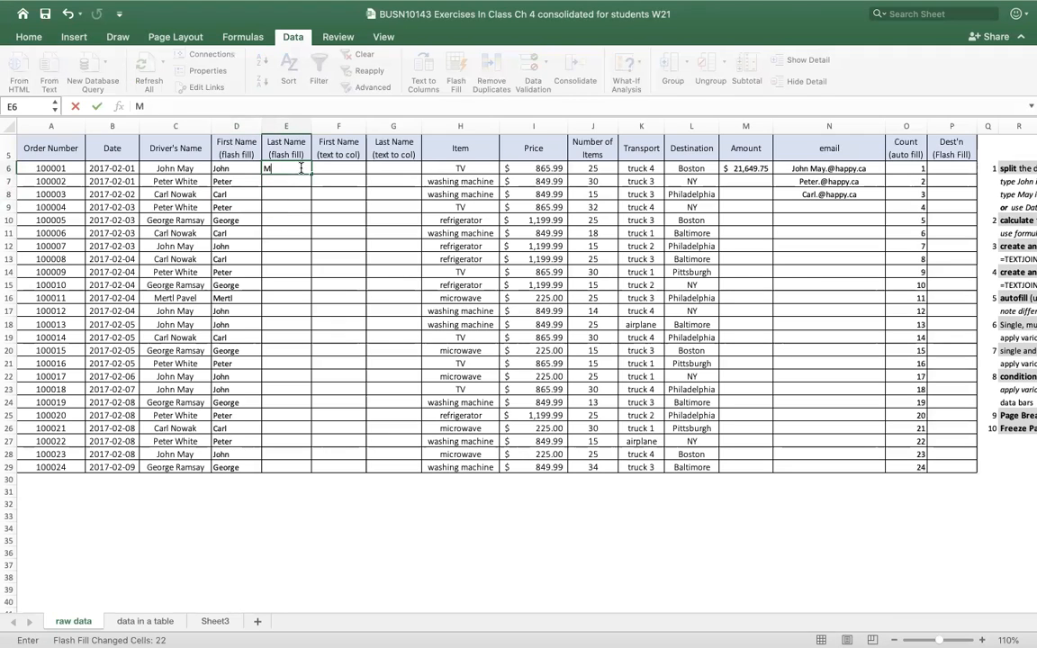
text(ay)
key(Return)
Enter the second driver's last name in E7 and Flash Fill the remaining Last Name cells down to row 29
text(Wg=)
key(BackSpace)
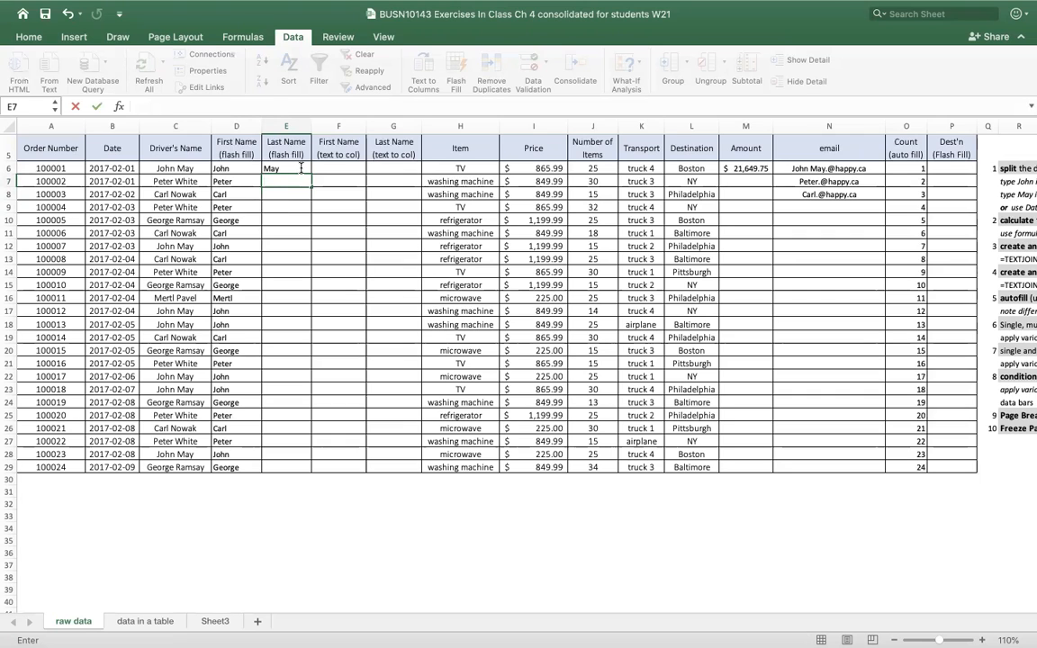
text(White)
key(Return)
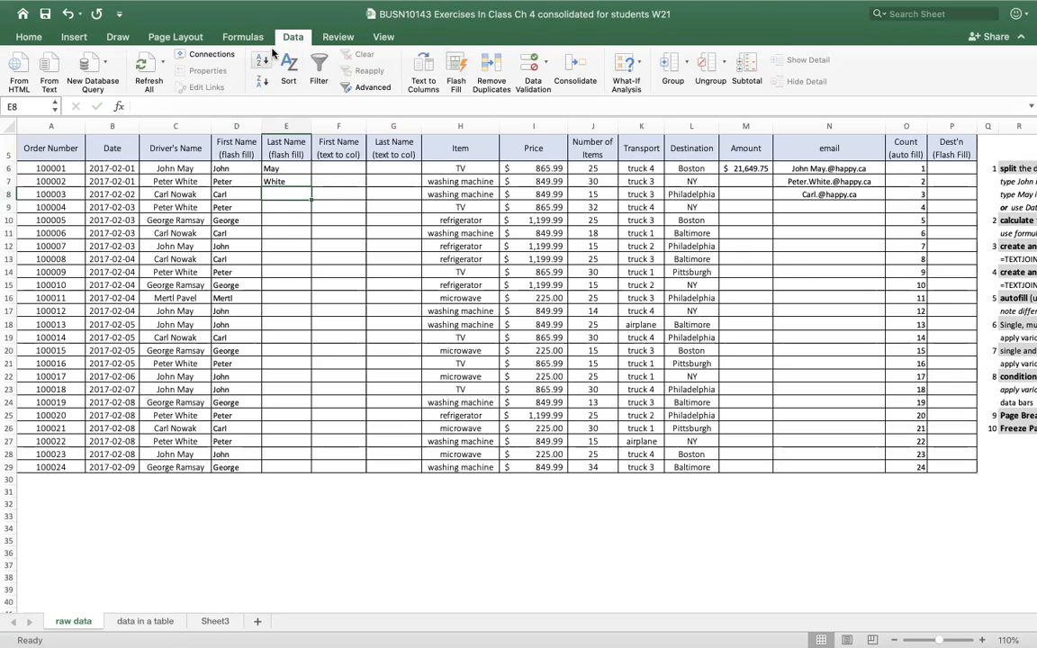
click(459, 71)
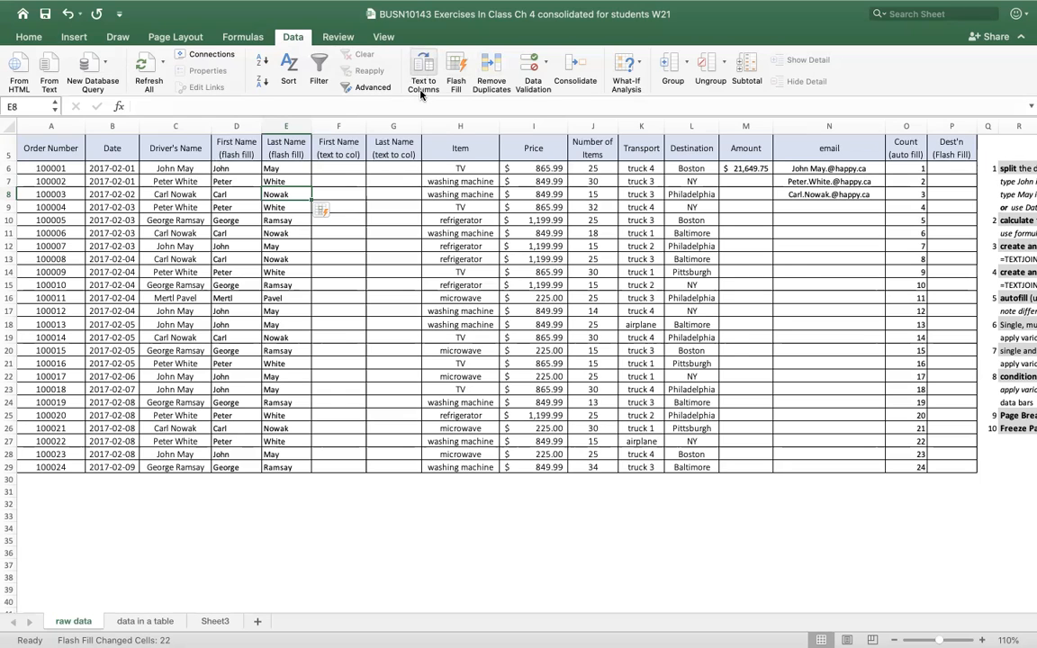
Start Text to Columns on the driver's name in C6 as delimited data with Space as the delimiter
click(165, 167)
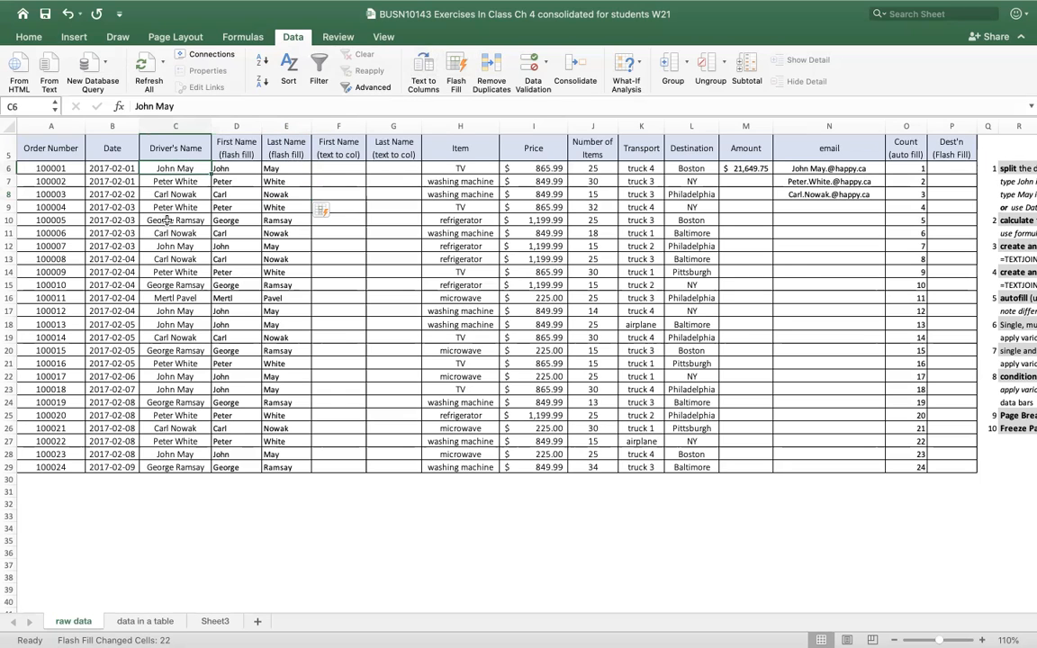
click(424, 68)
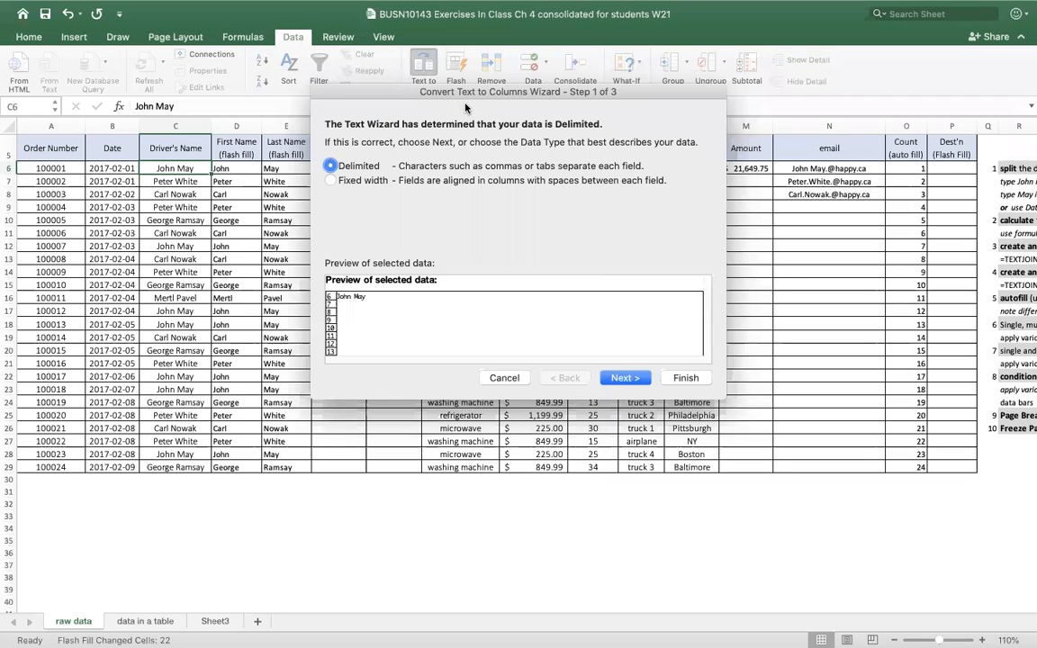
drag(470, 92, 604, 116)
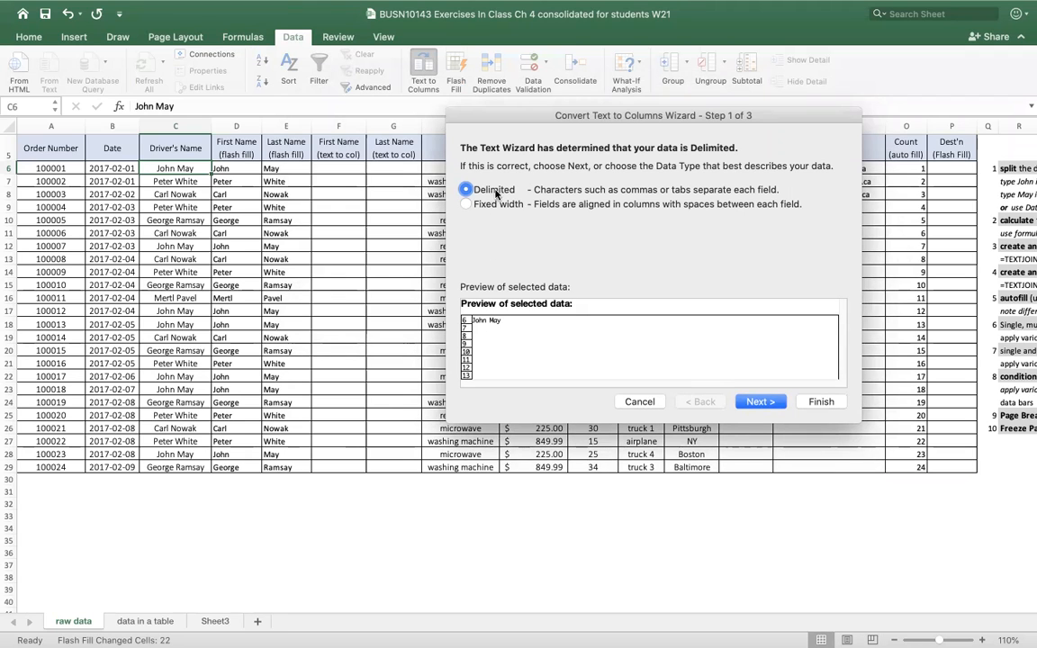
click(770, 402)
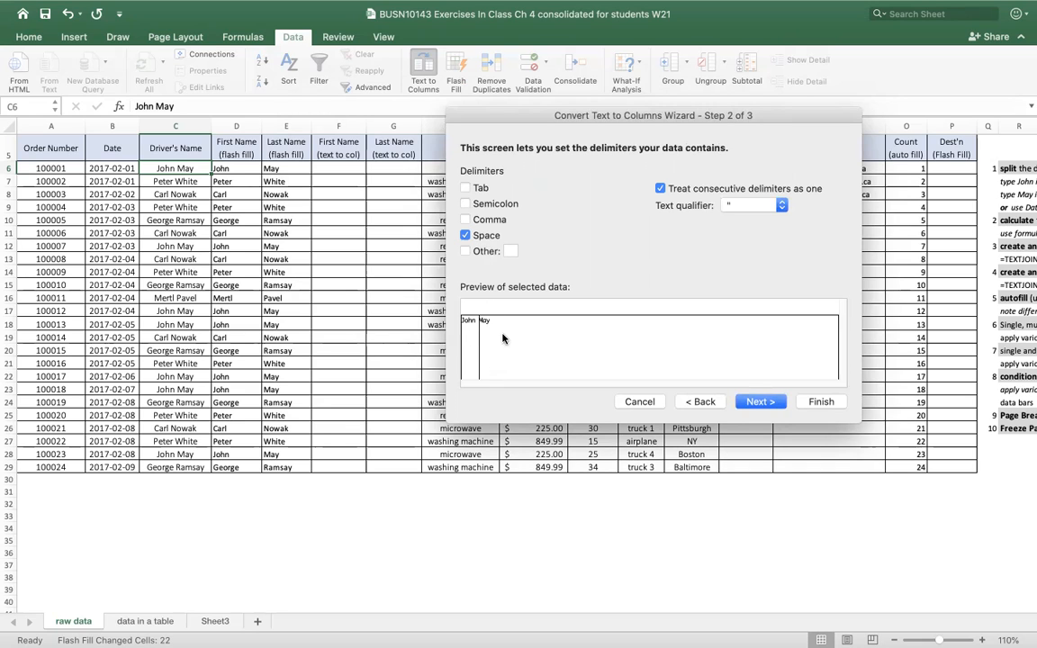
click(698, 401)
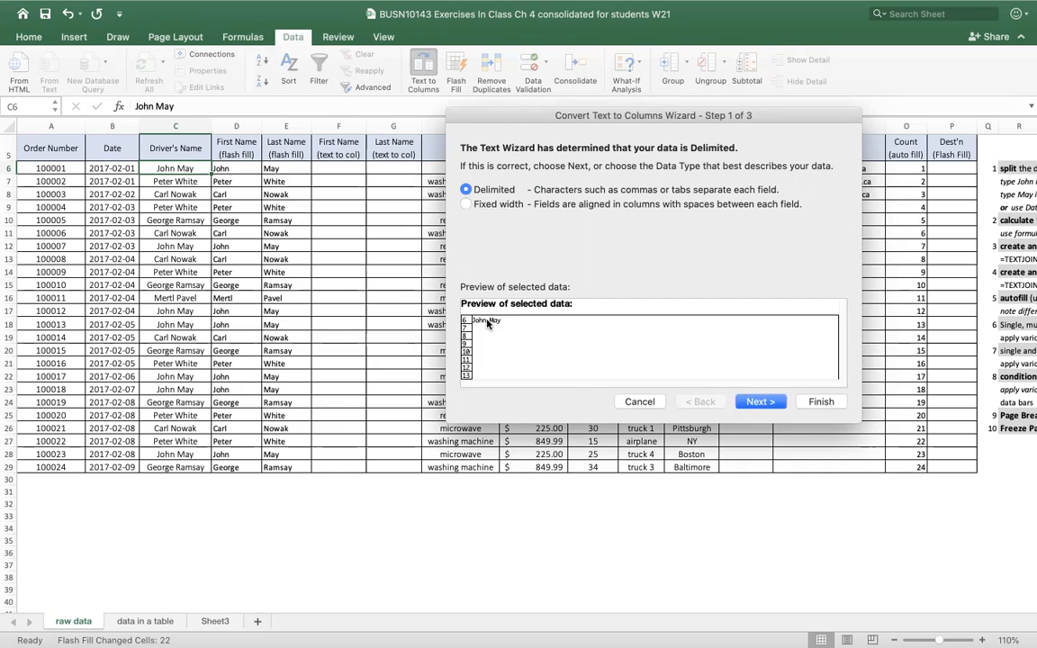
click(759, 401)
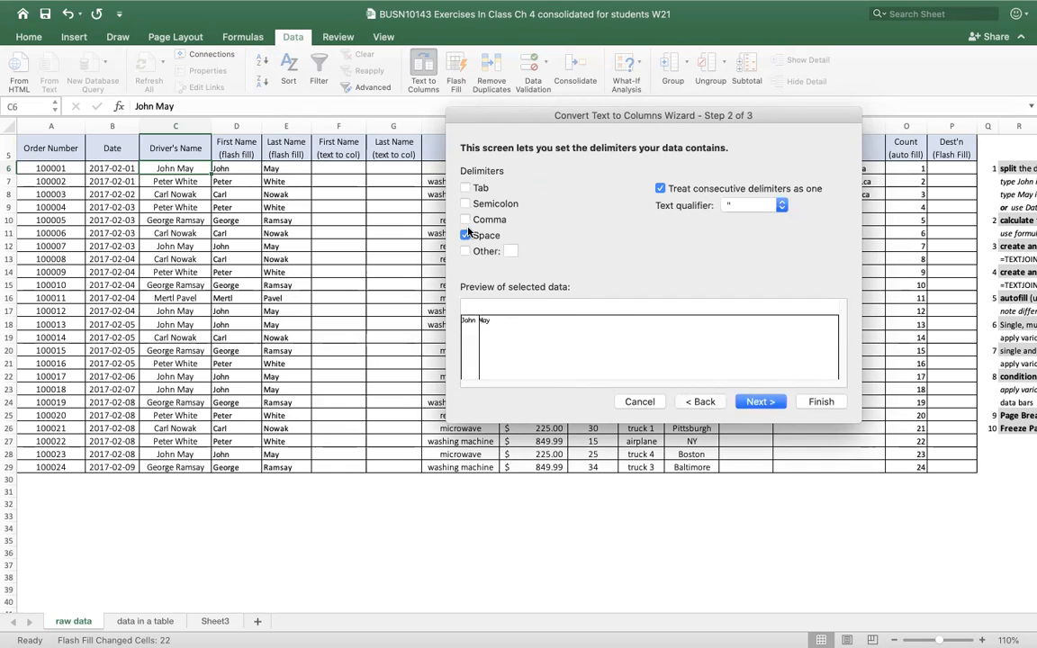
click(761, 405)
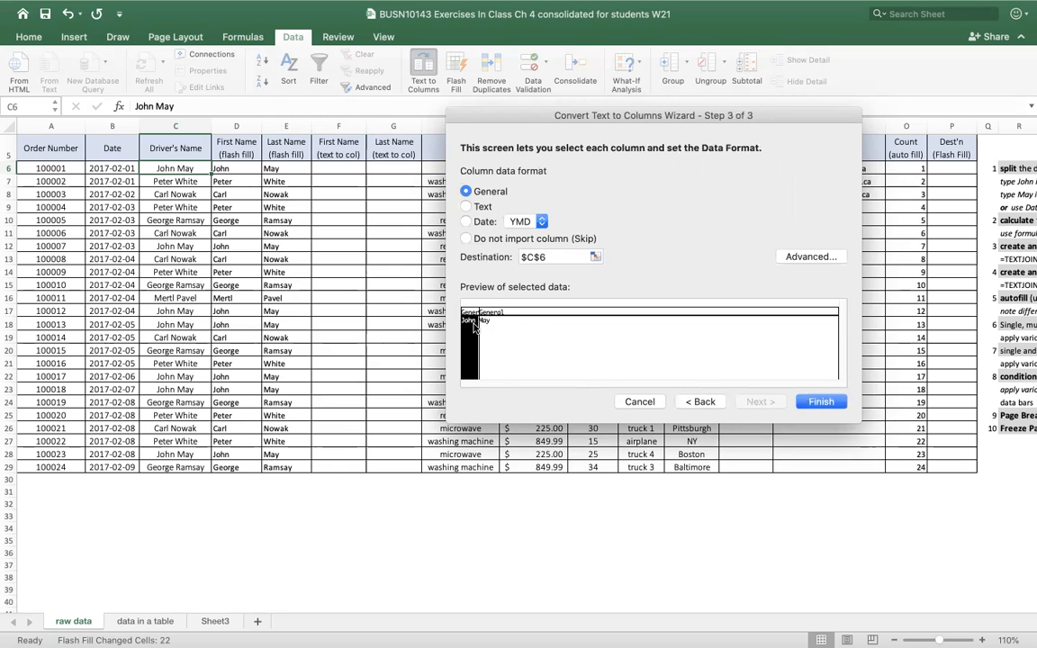
Format both split columns as Text, set the destination to F6, and finish the conversion, allowing existing data to be replaced
click(466, 207)
click(496, 312)
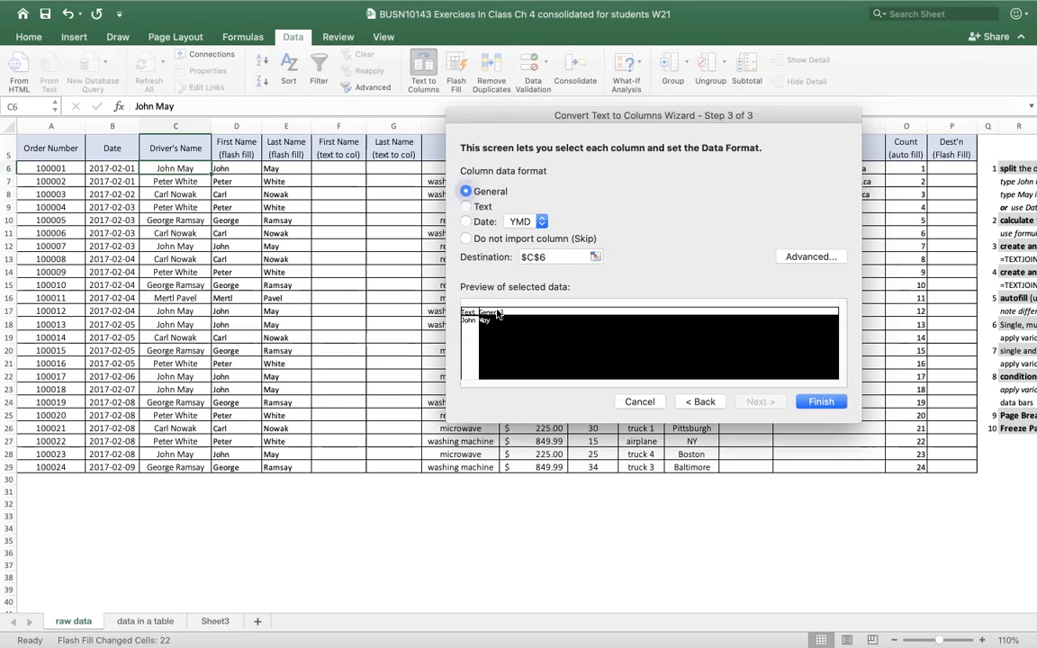
click(468, 208)
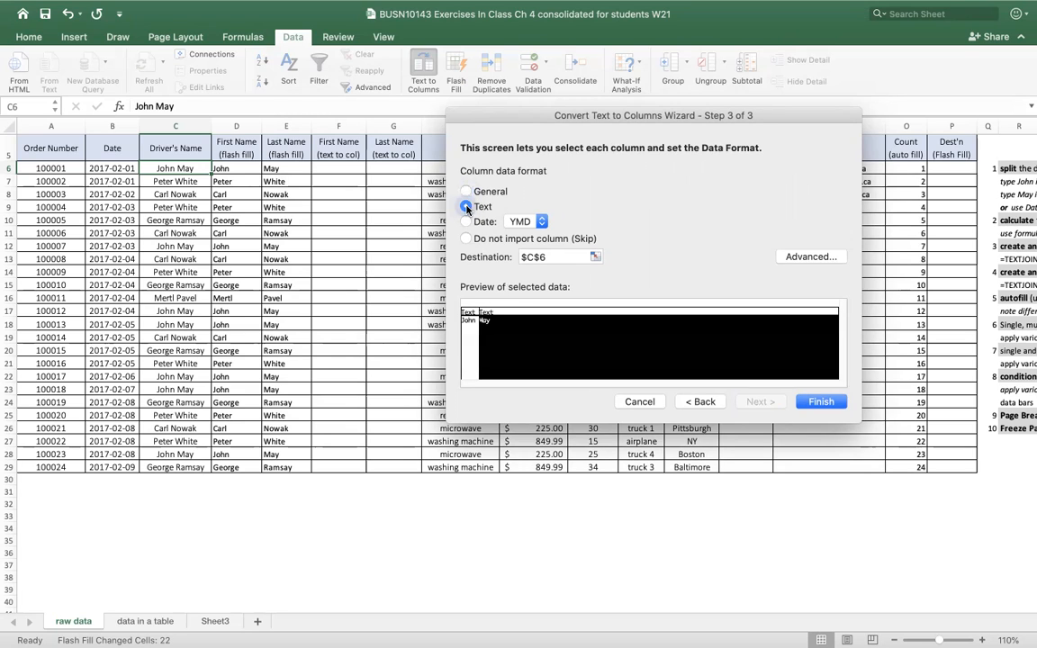
click(549, 257)
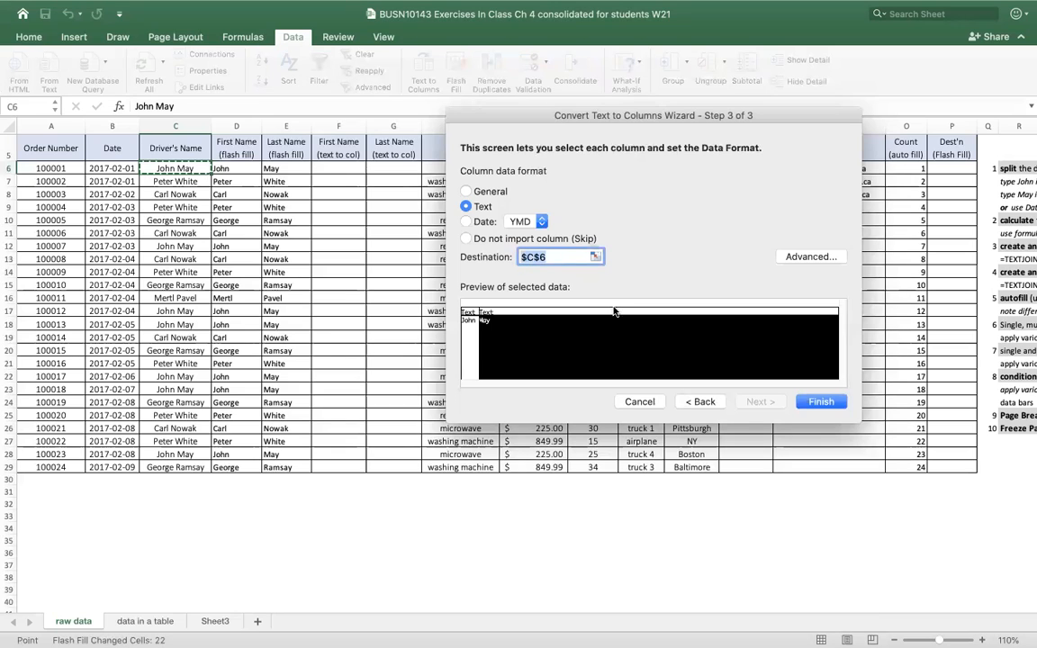
click(353, 167)
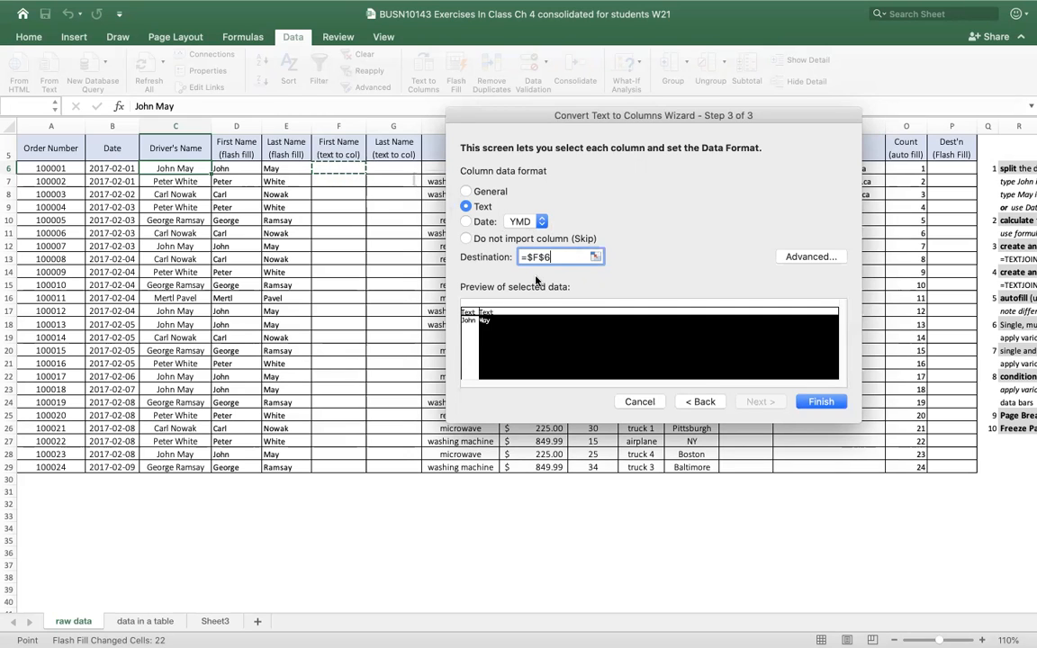
click(828, 403)
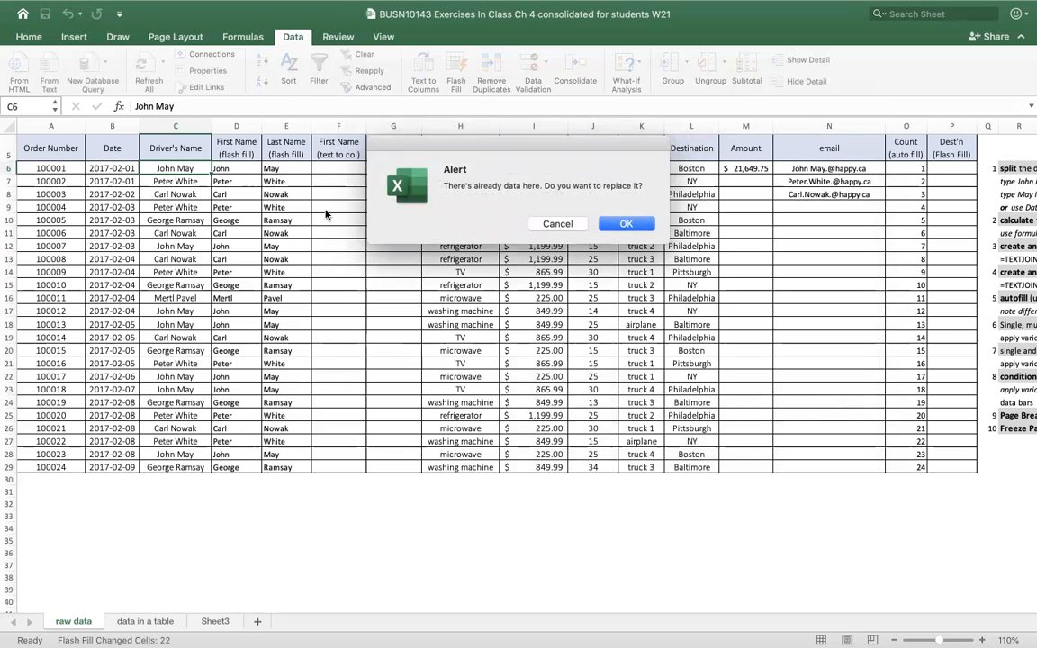
click(627, 224)
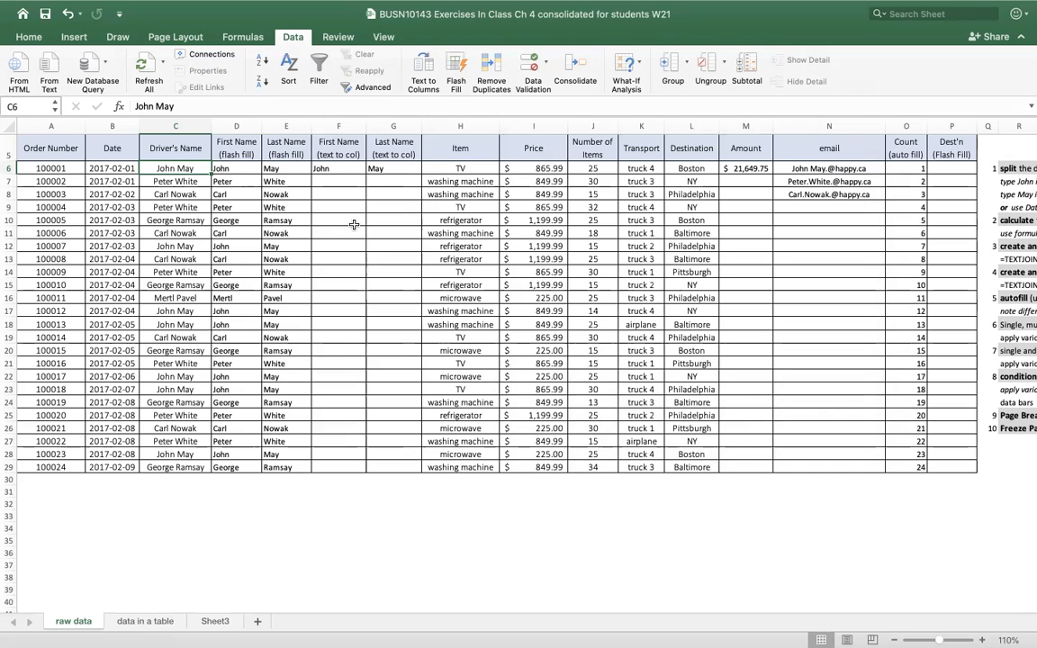
Start Text to Columns on driver names C7:C29 as delimited data with Space as the delimiter
drag(182, 181, 186, 466)
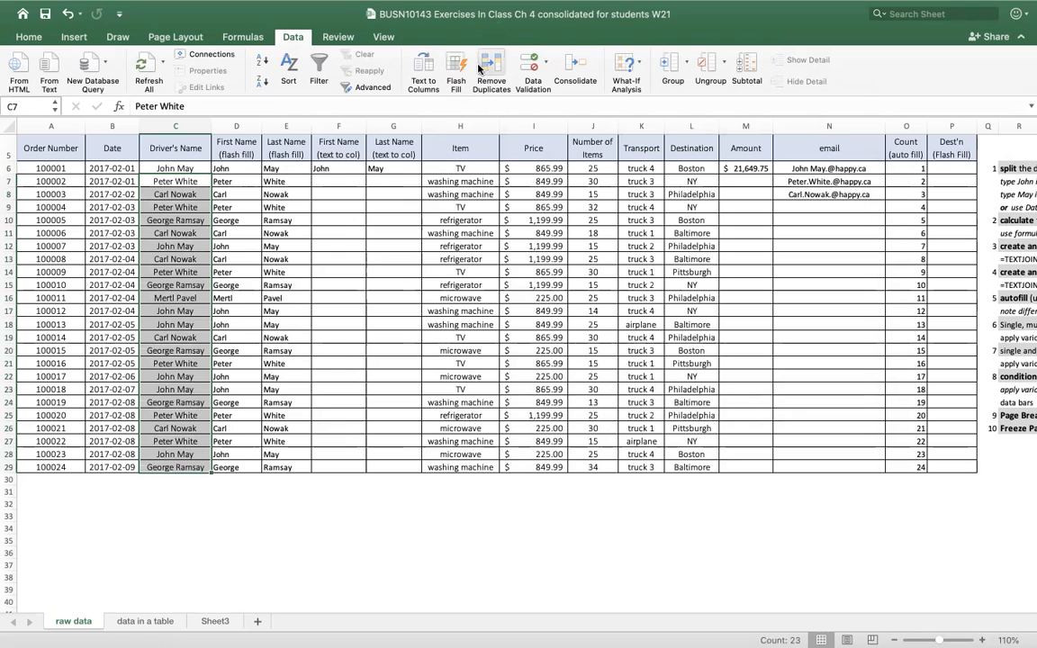
click(425, 65)
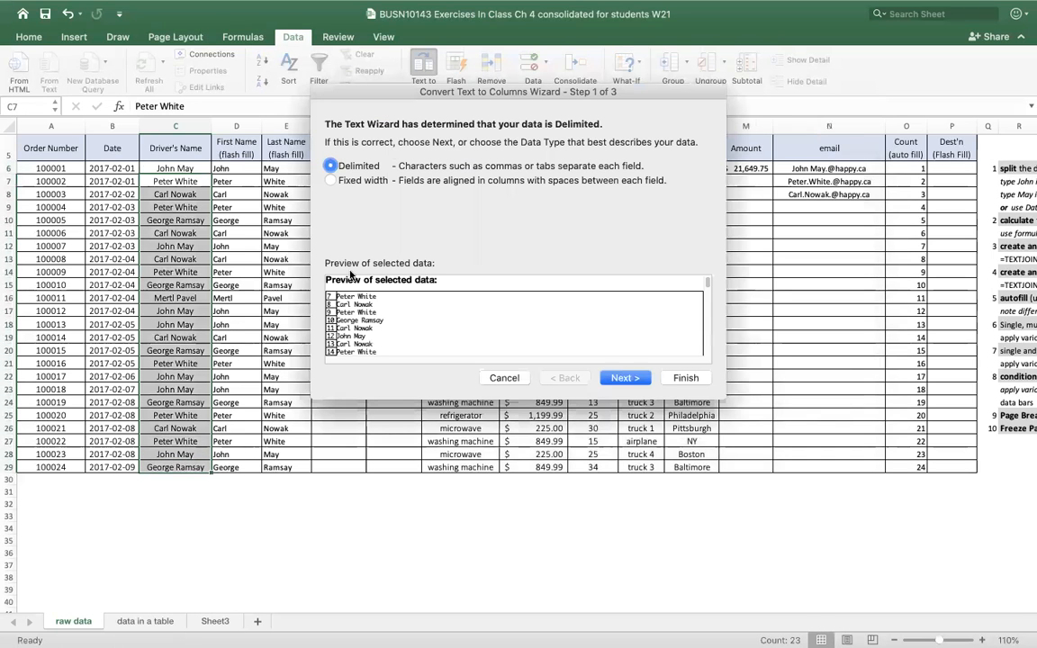
click(625, 378)
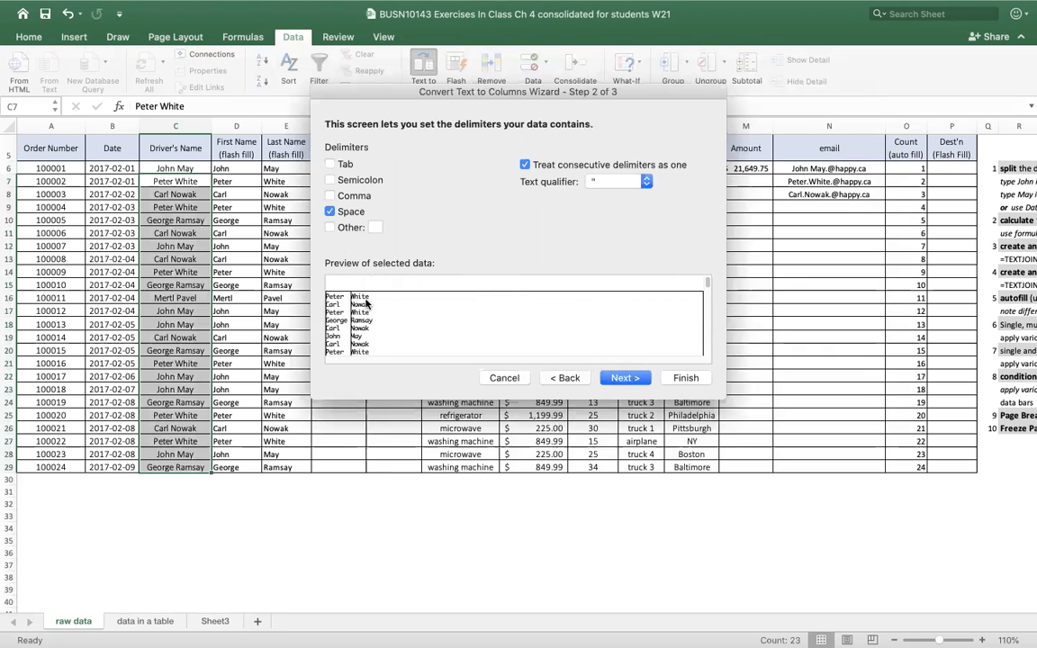
click(626, 378)
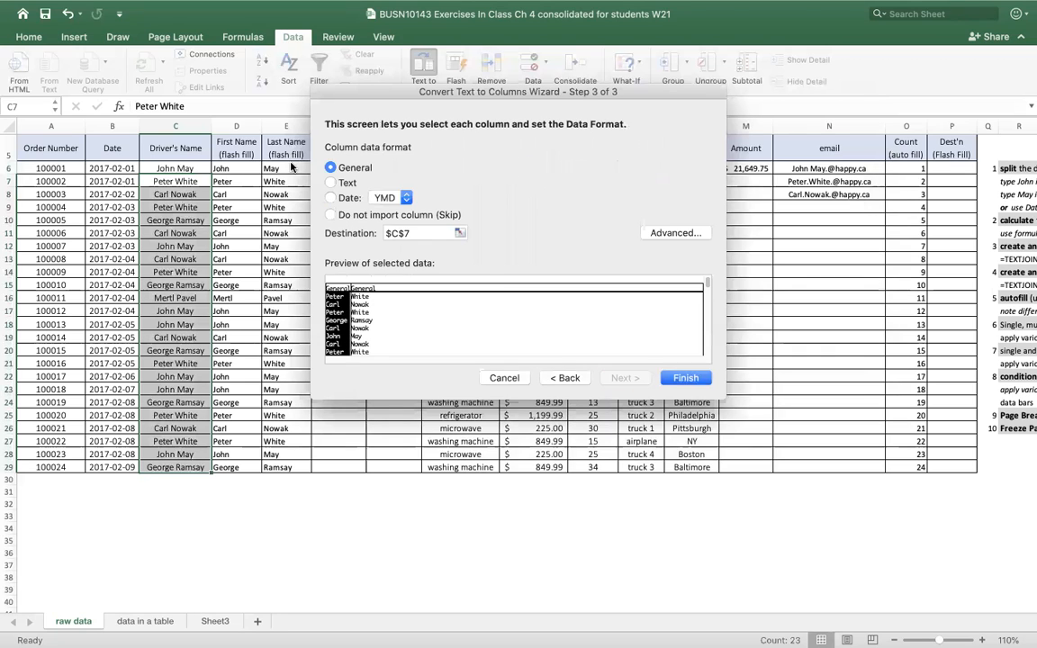
Set both name columns to Text with destination F7, and complete the split of C7:C29, accepting data replacement
click(332, 183)
click(360, 311)
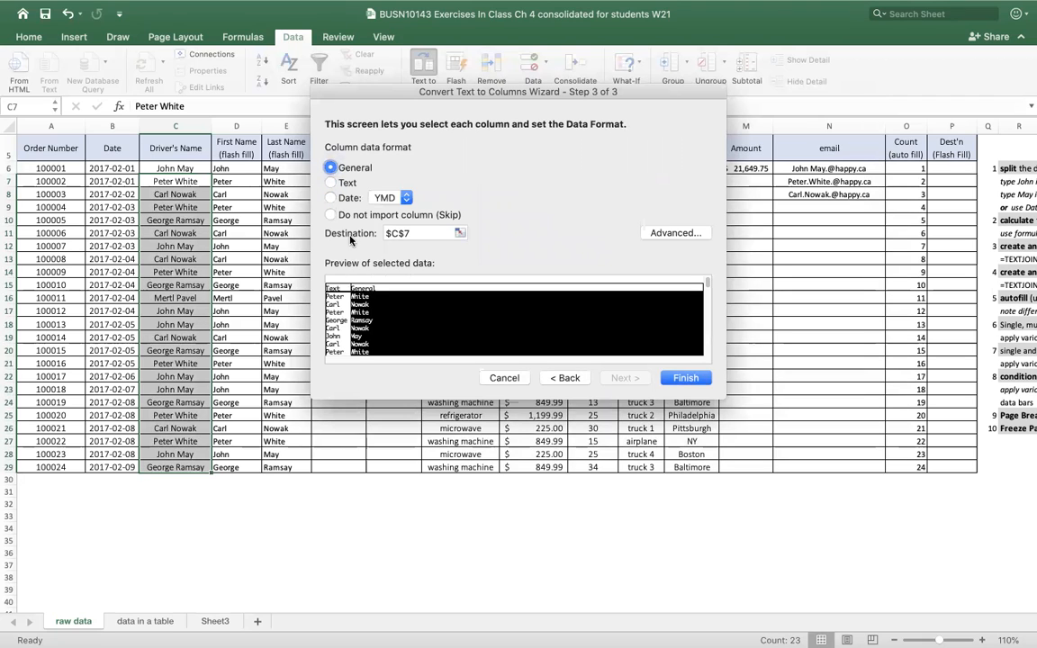
click(331, 185)
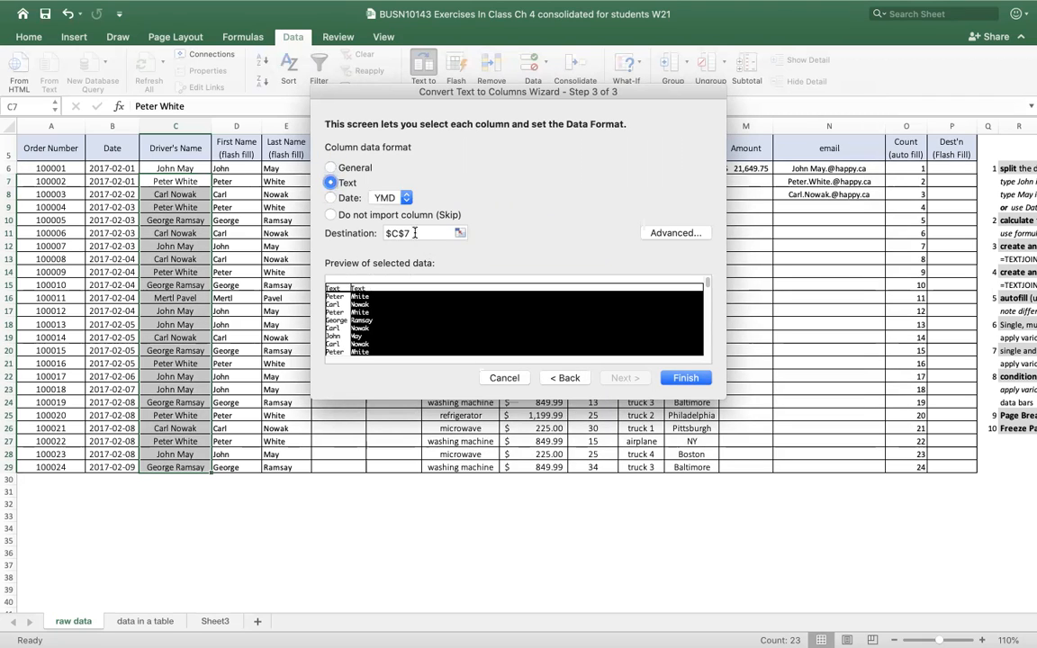
click(417, 232)
drag(504, 84, 675, 91)
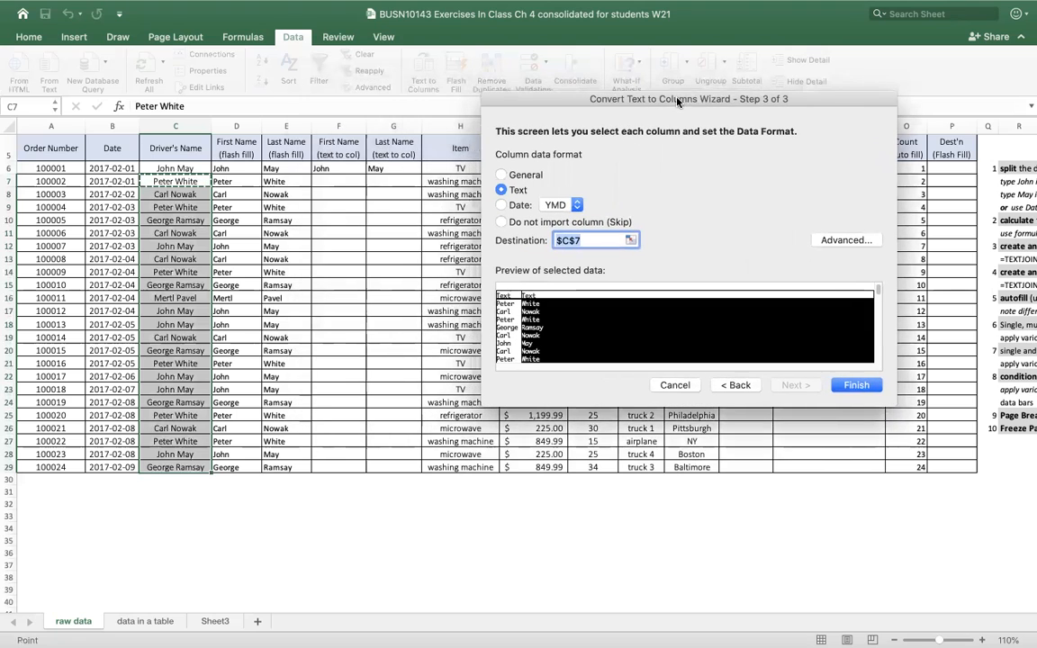
click(325, 182)
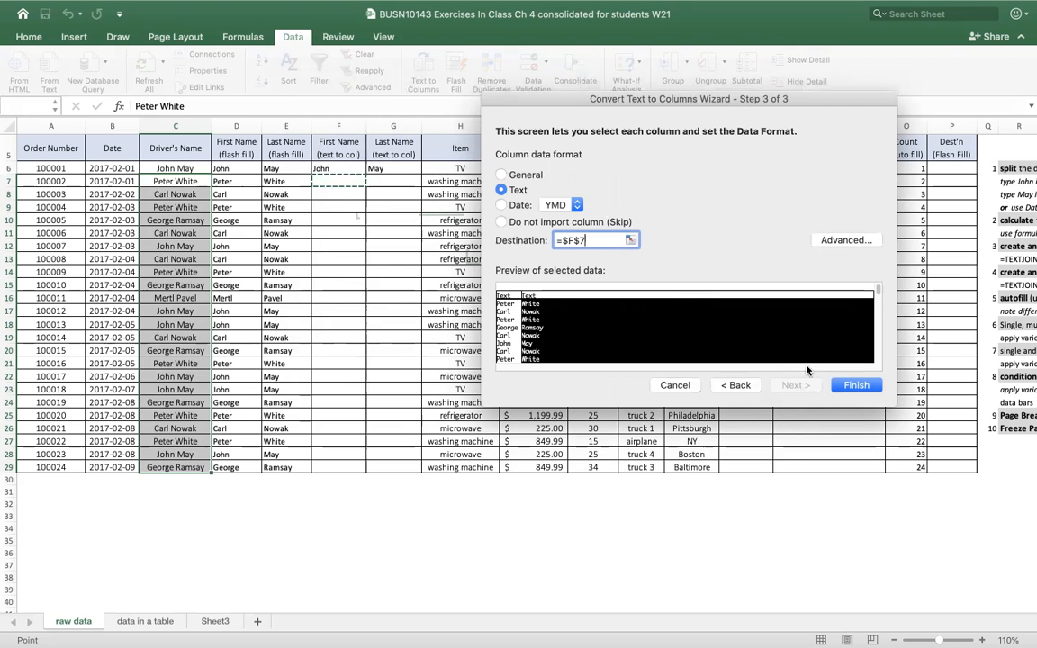
click(853, 386)
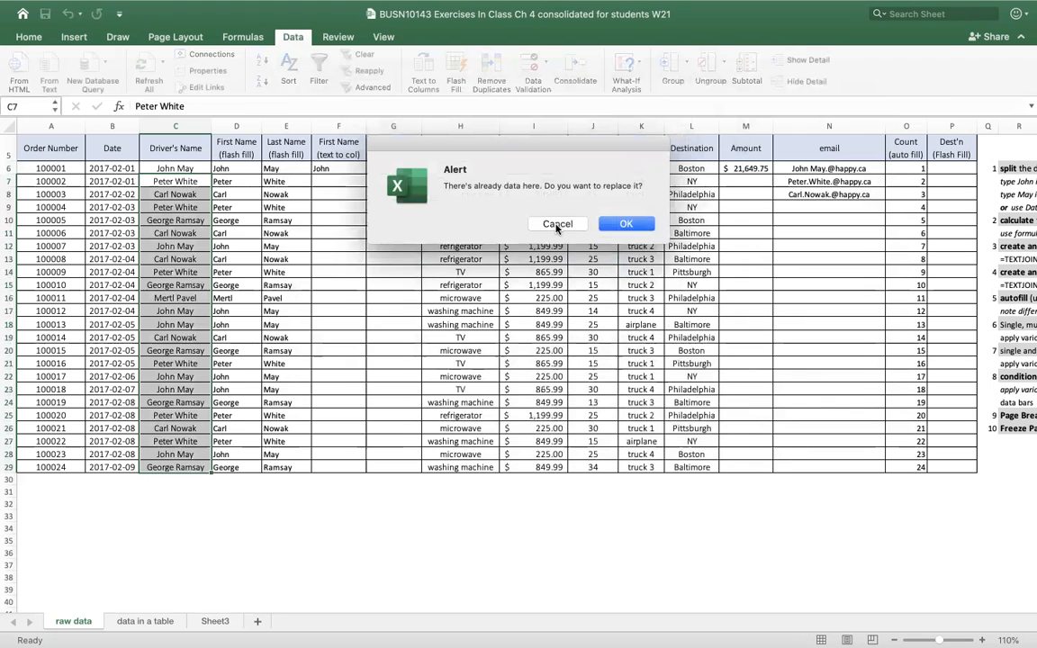
click(628, 226)
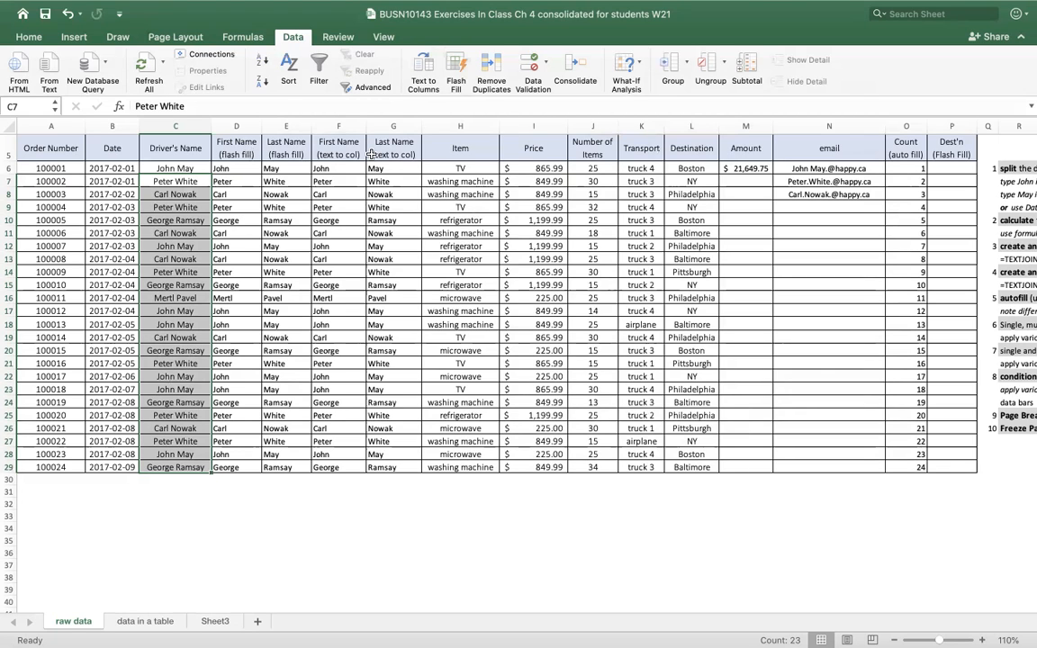
Enter the formula =I7*J7 in Amount cell M7 to multiply the price by the number of items
click(745, 169)
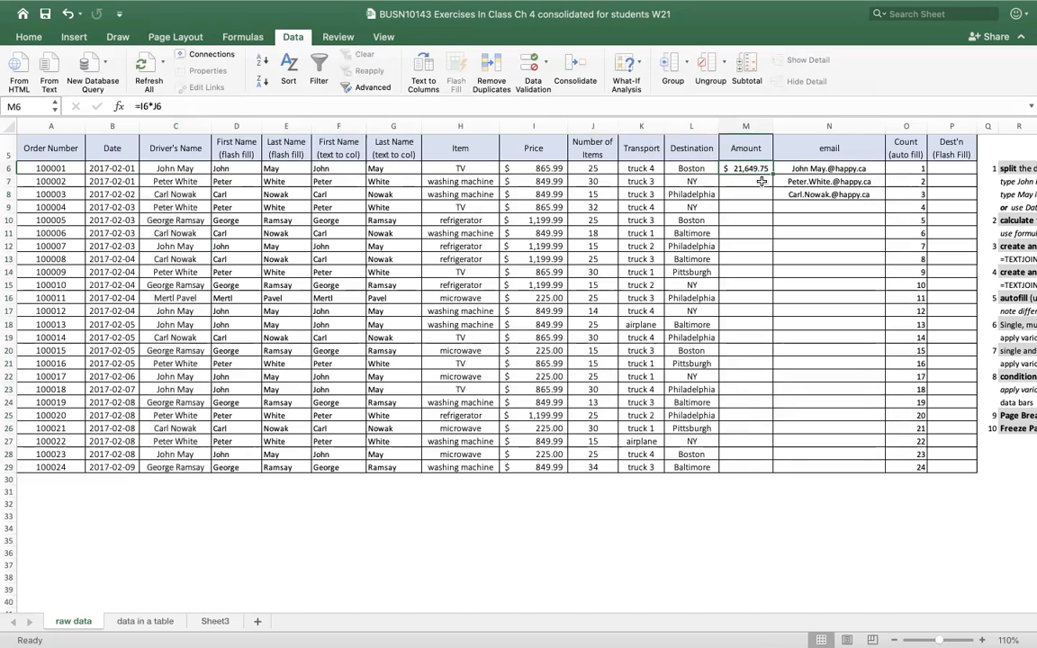
click(759, 181)
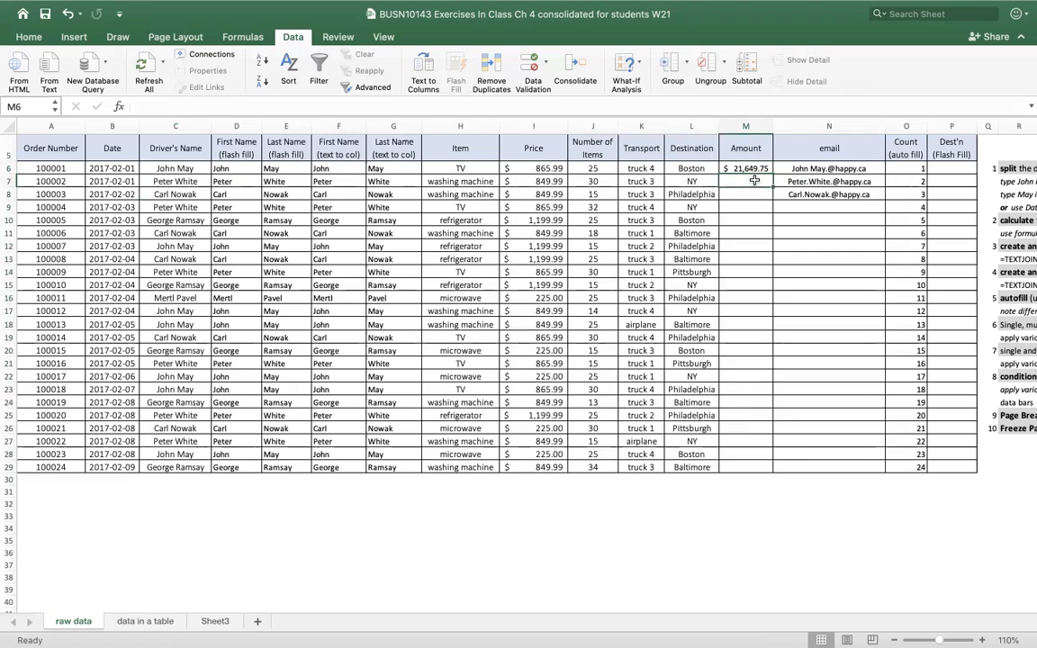
text(=)
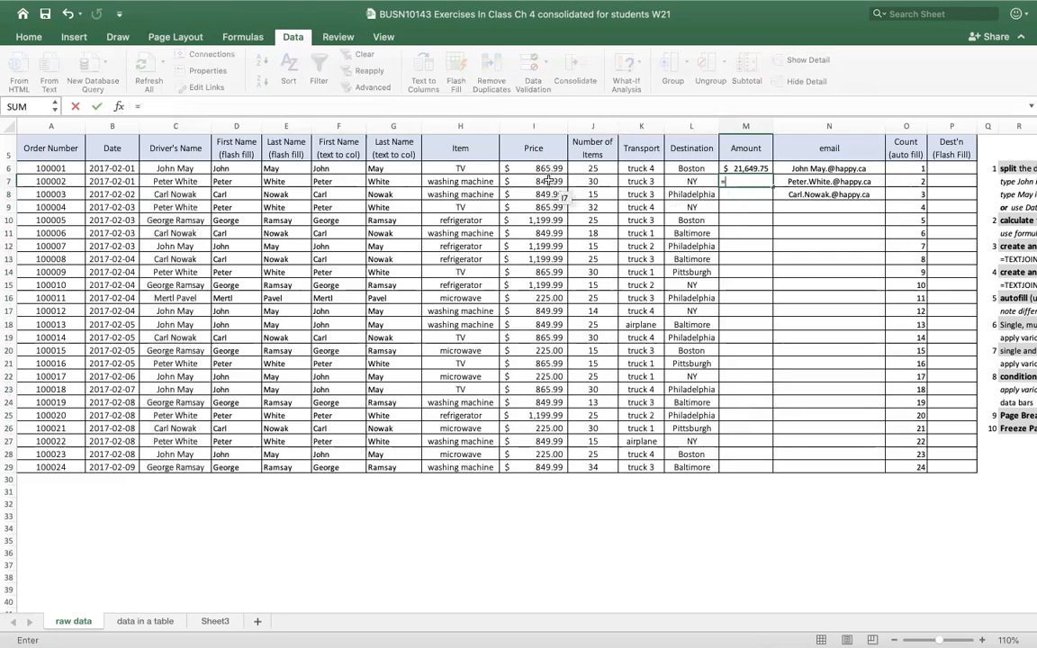
click(550, 181)
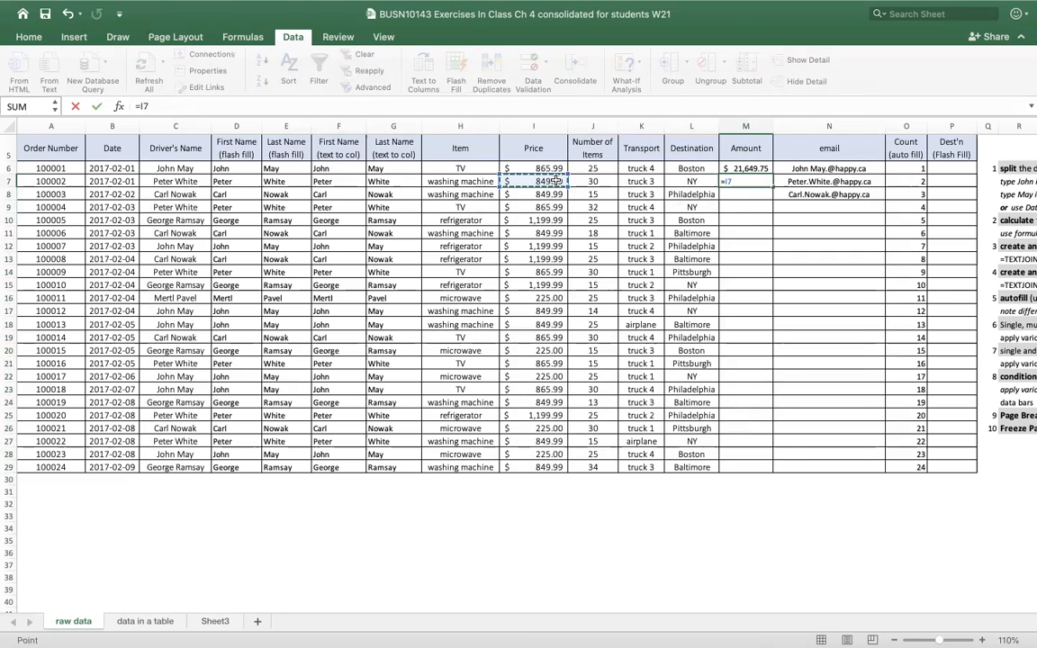
text(*)
click(598, 182)
key(Return)
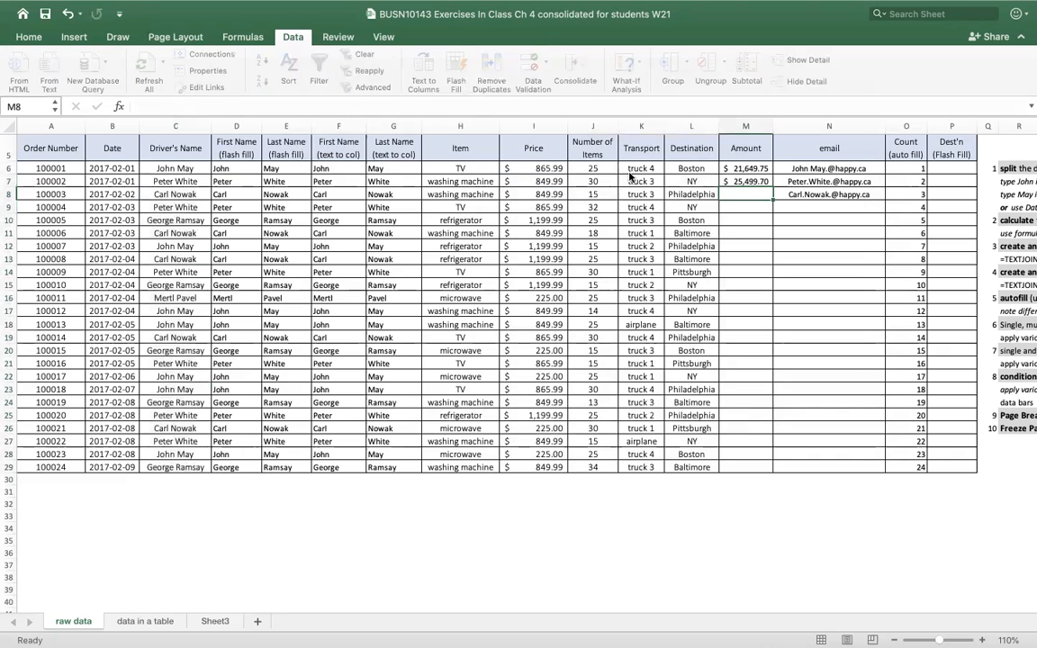
click(766, 181)
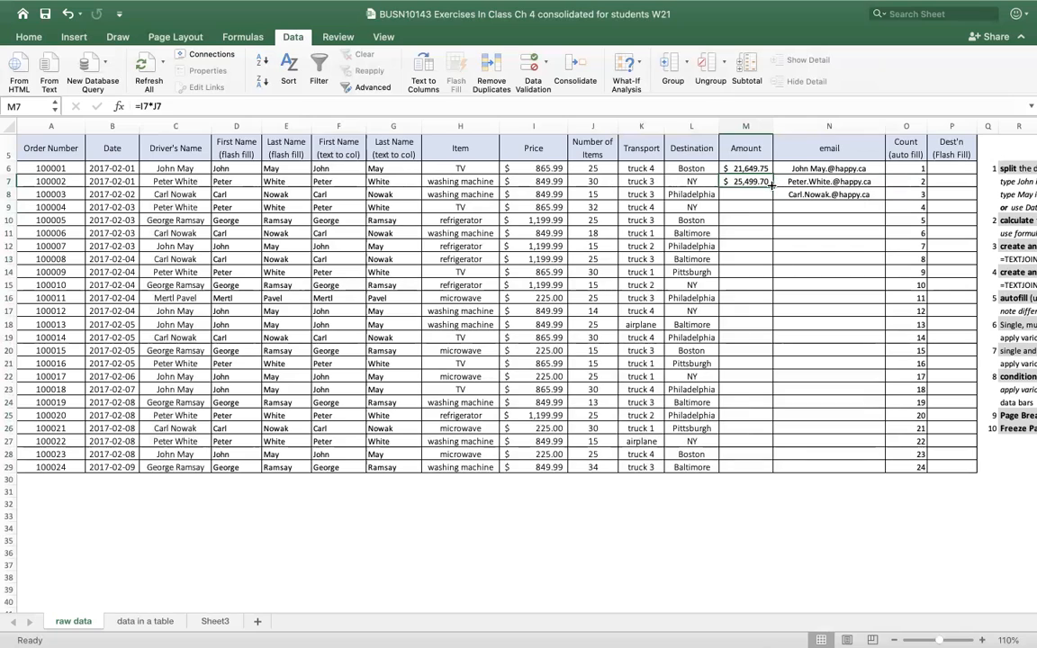
Fill the Amount formula from M7 down through M29
double_click(771, 182)
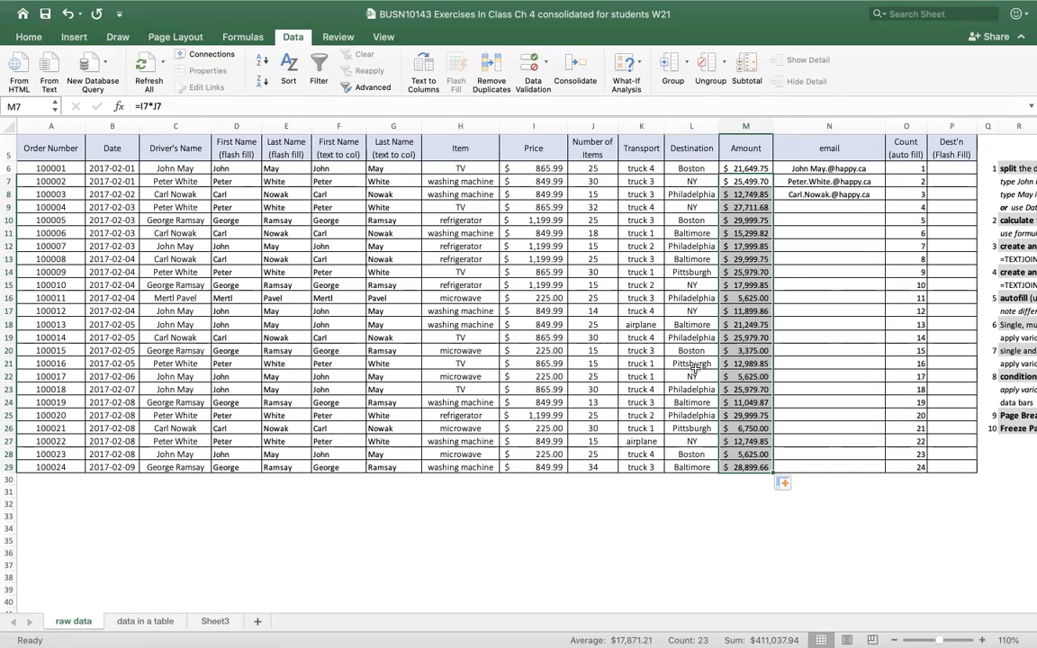
Examine the delimiter, ignore-empty and text arguments of the TEXTJOIN formula in email cell N6
click(872, 167)
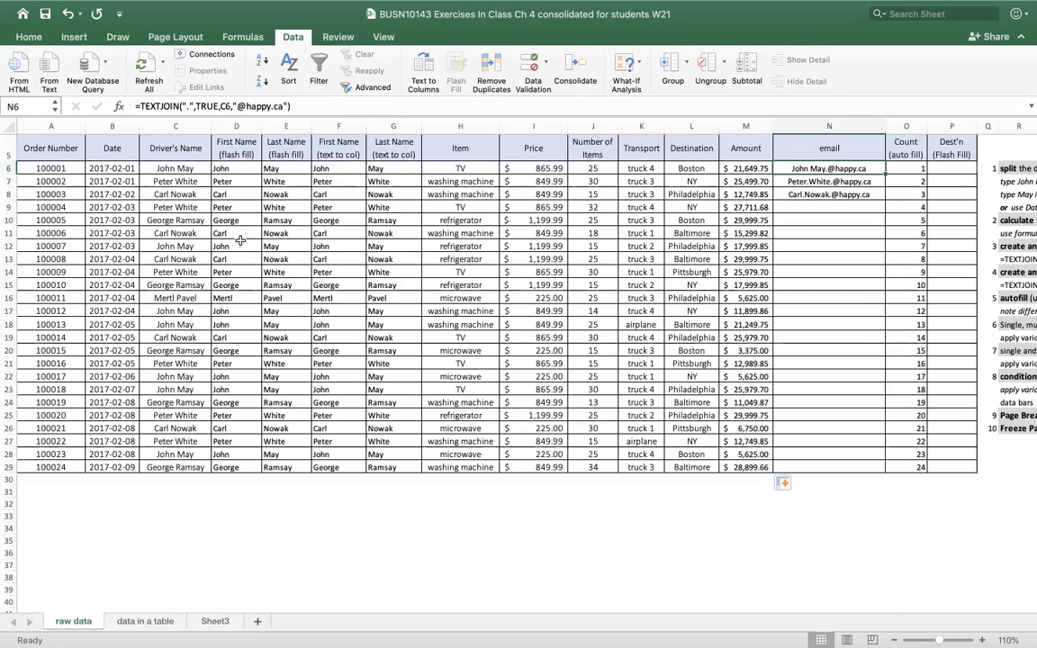
click(162, 107)
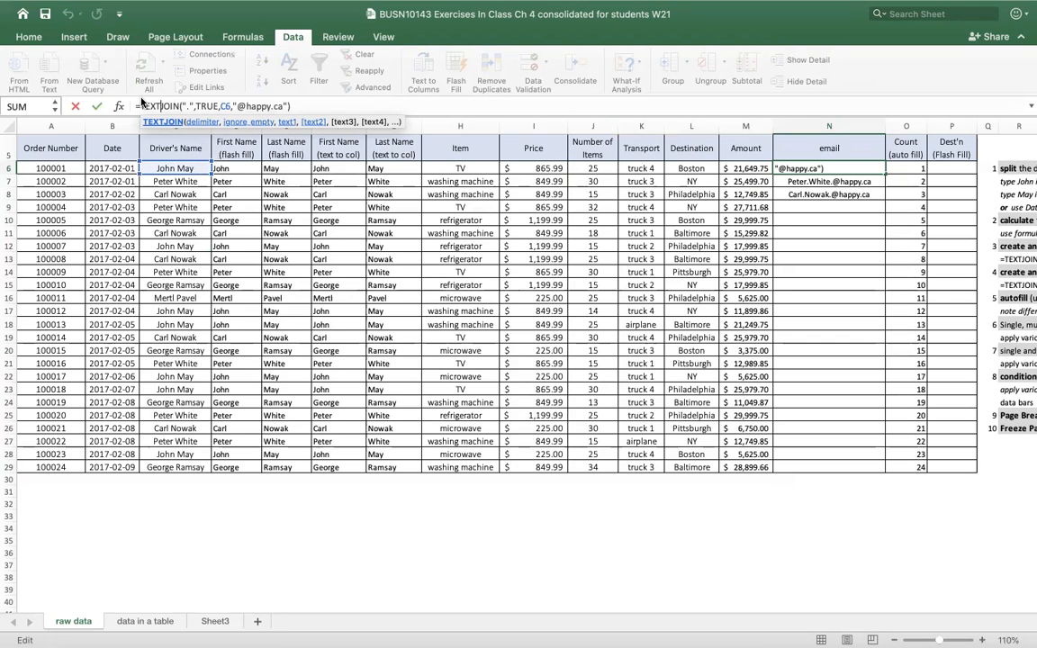
click(118, 106)
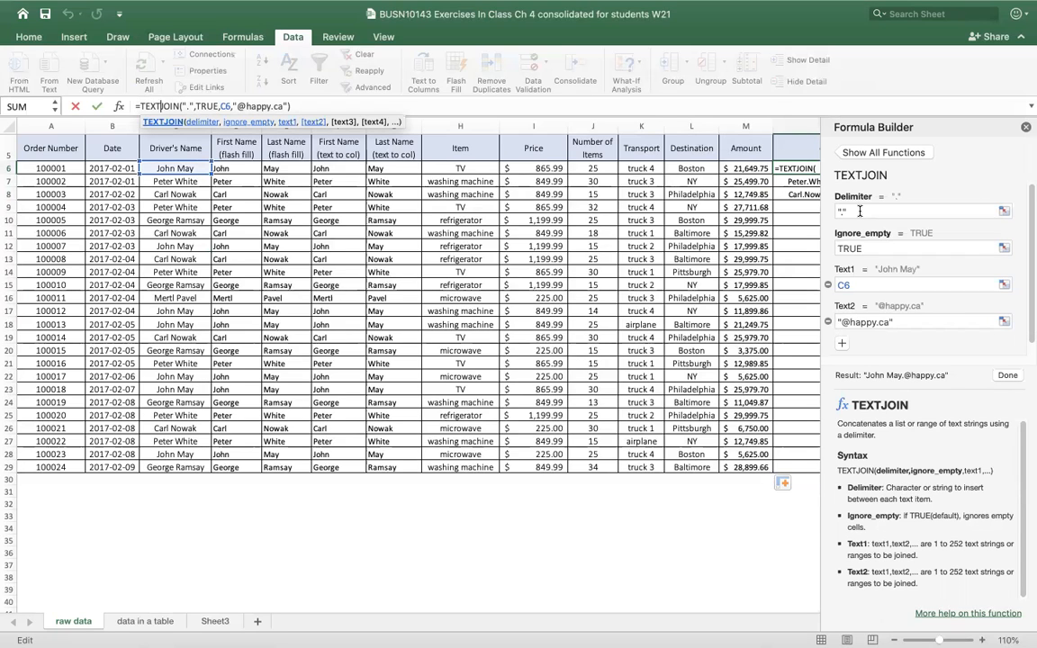
click(869, 249)
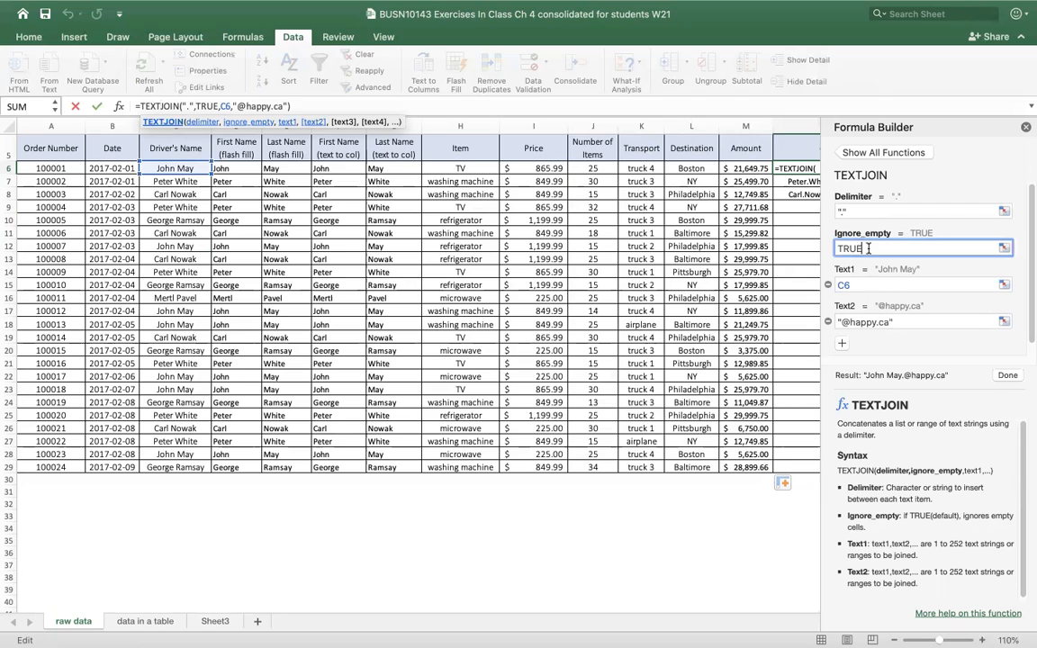
click(868, 285)
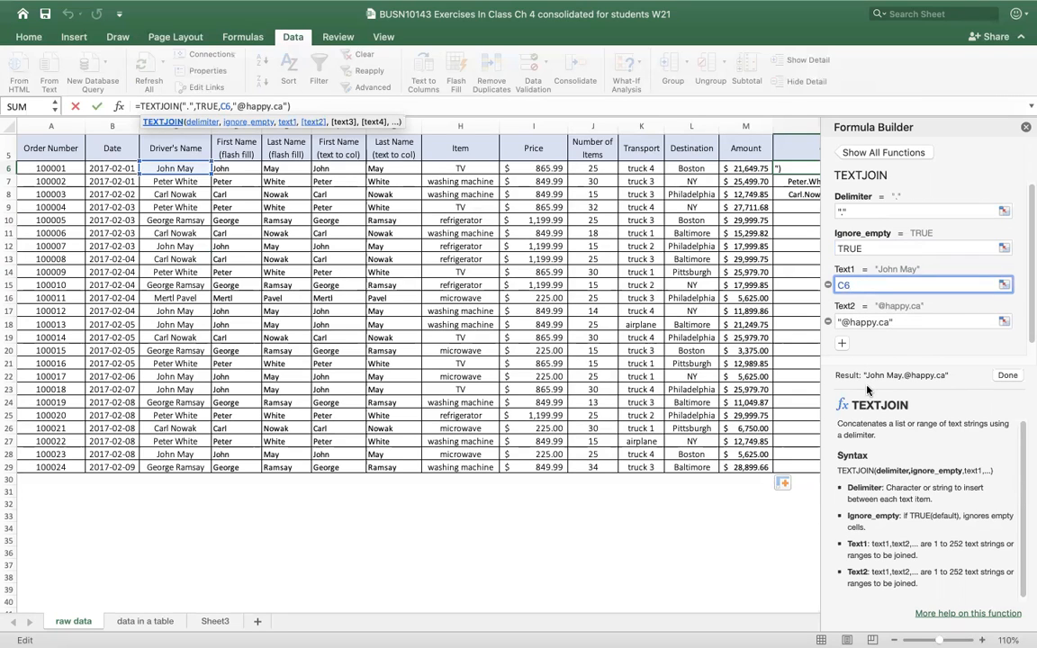
click(1006, 376)
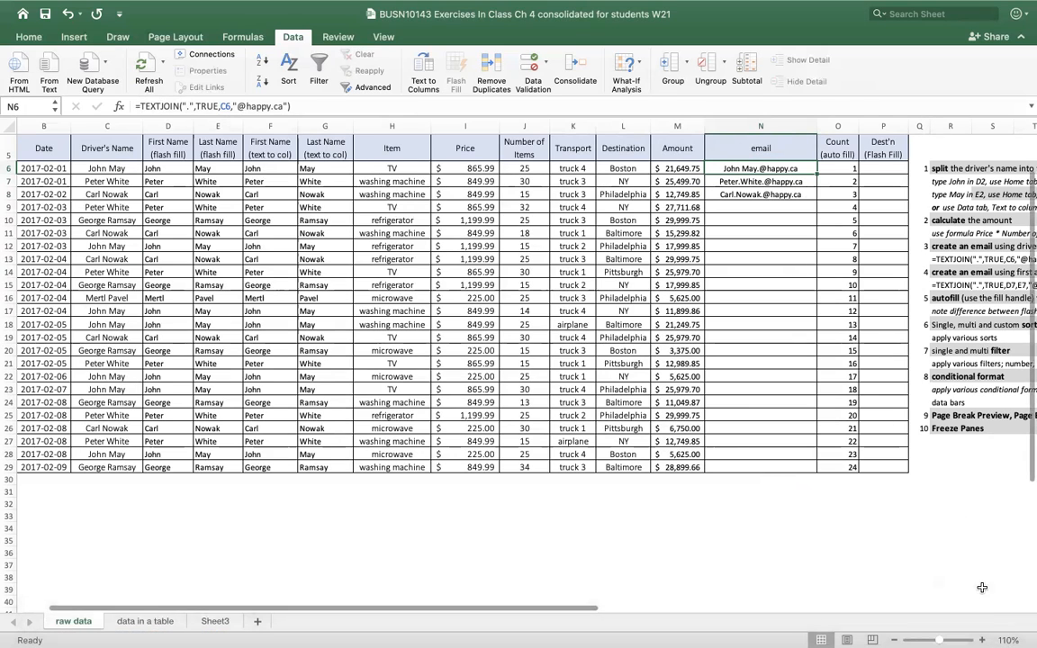
Examine how the TEXTJOIN formula in email cell N7 combines the separate first-name and last-name cells with the domain text
click(982, 640)
click(982, 640)
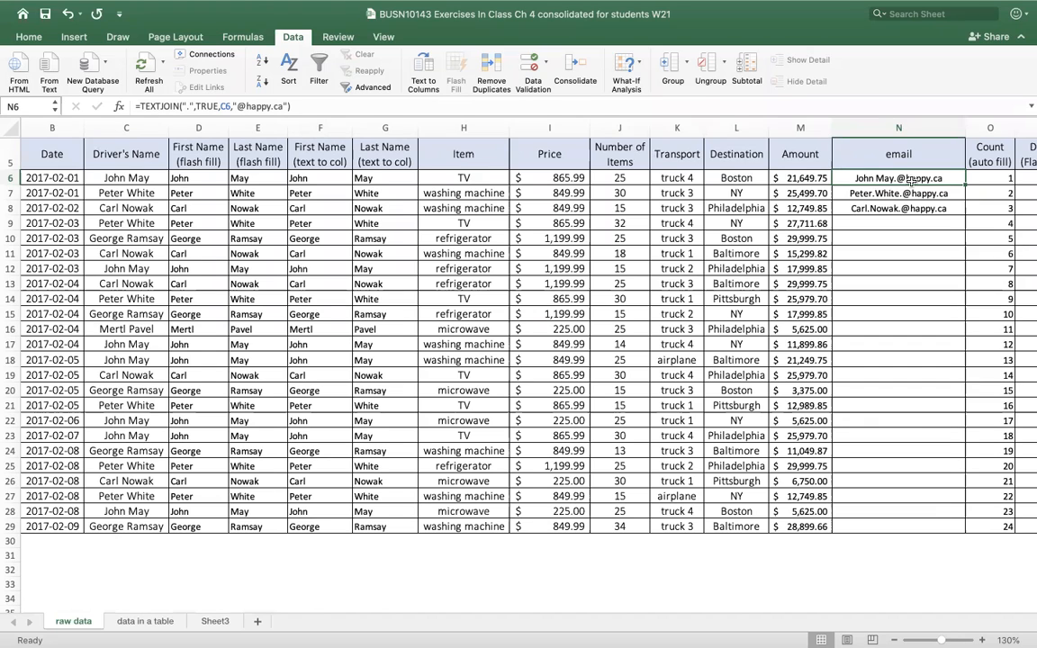
key(Down)
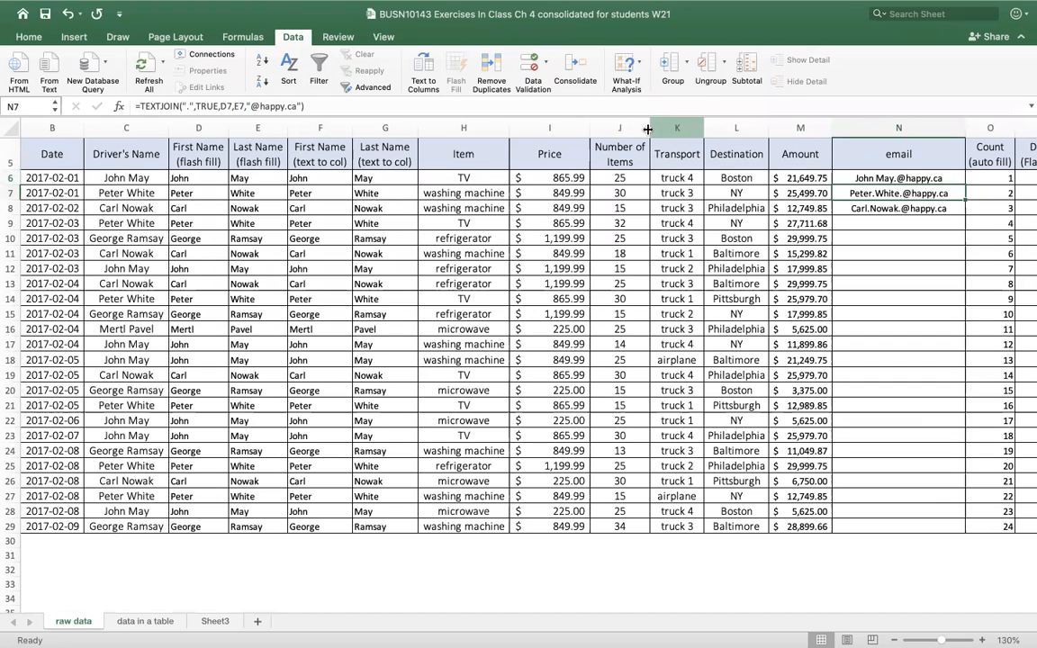
click(119, 107)
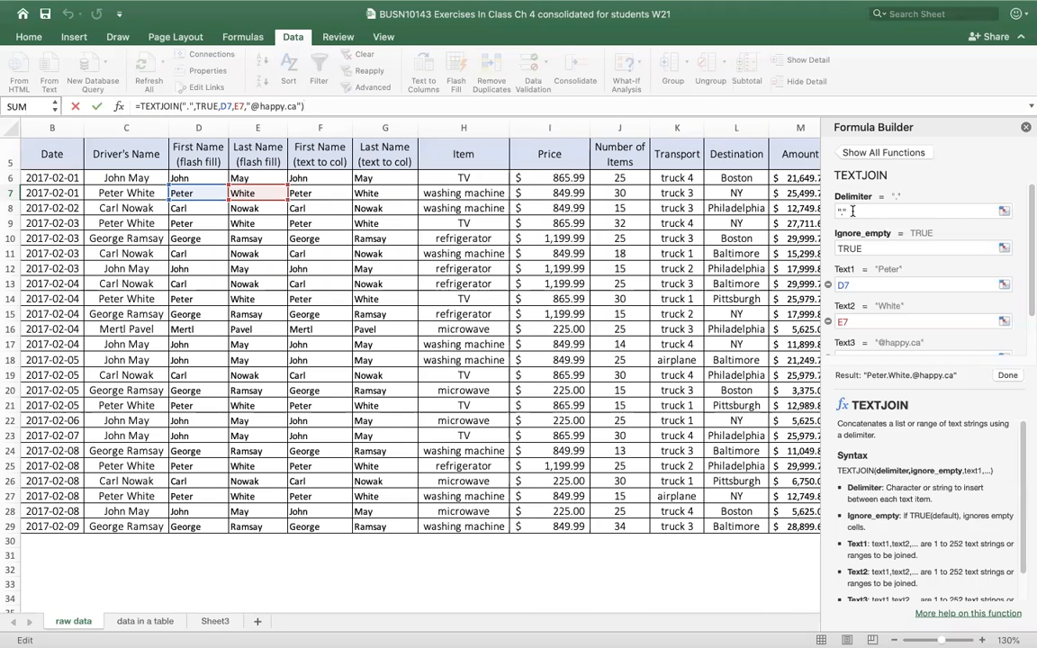
click(864, 285)
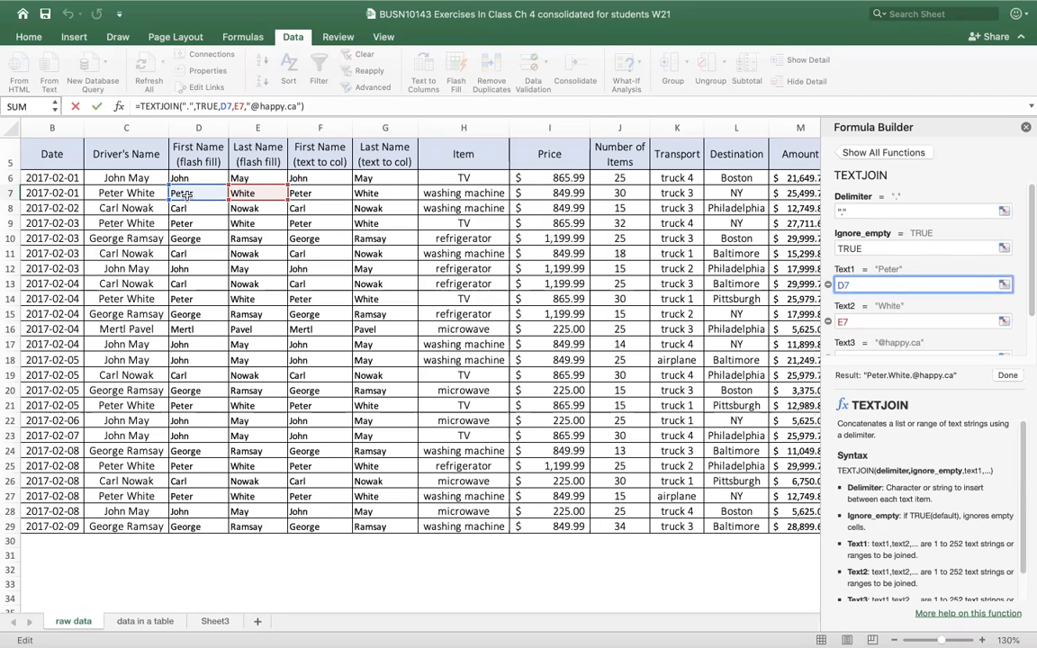
click(905, 322)
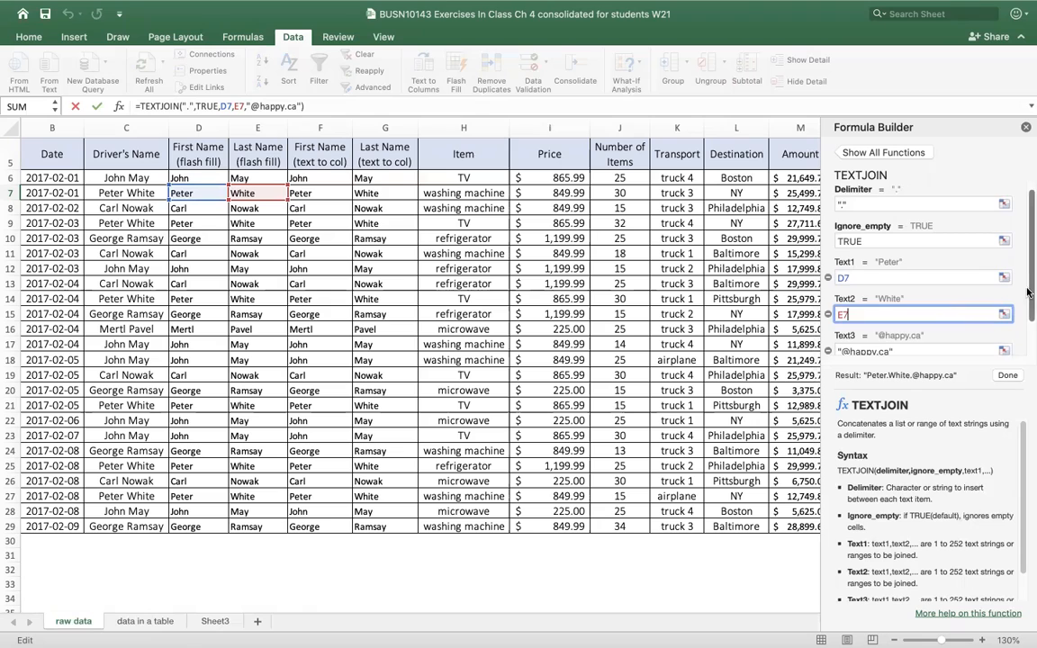
scroll(891, 306, down, 3)
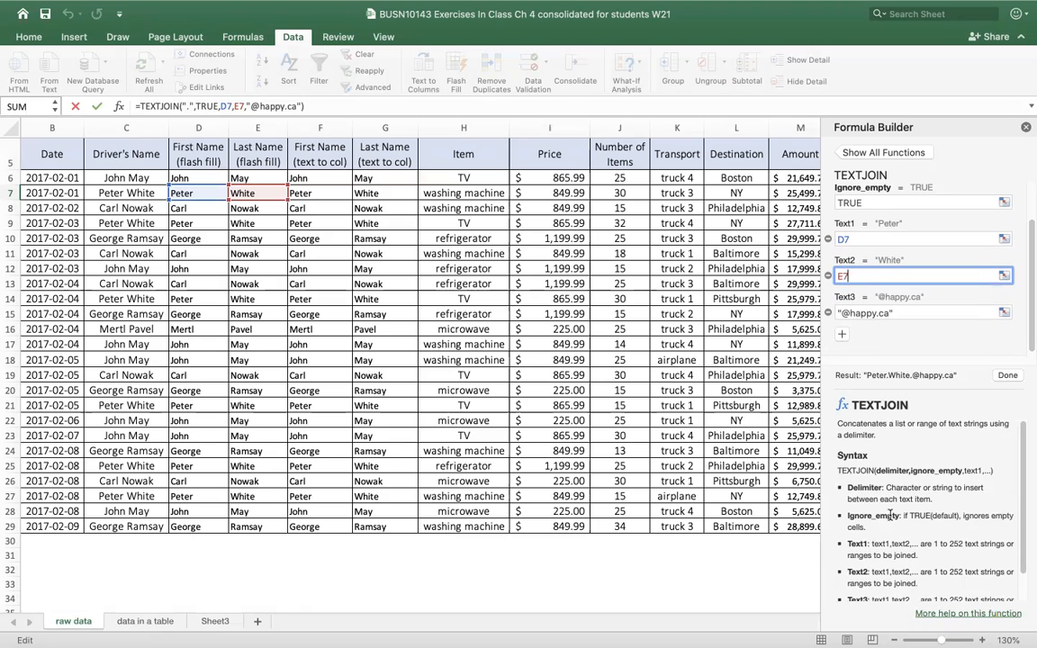
scroll(905, 505, down, 1)
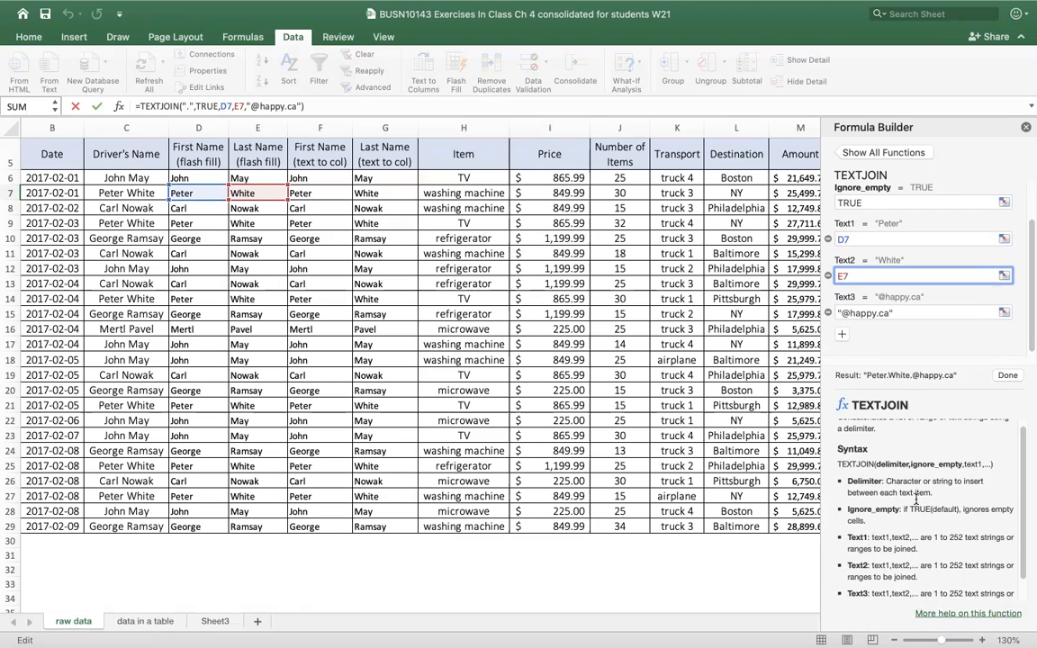
click(1008, 376)
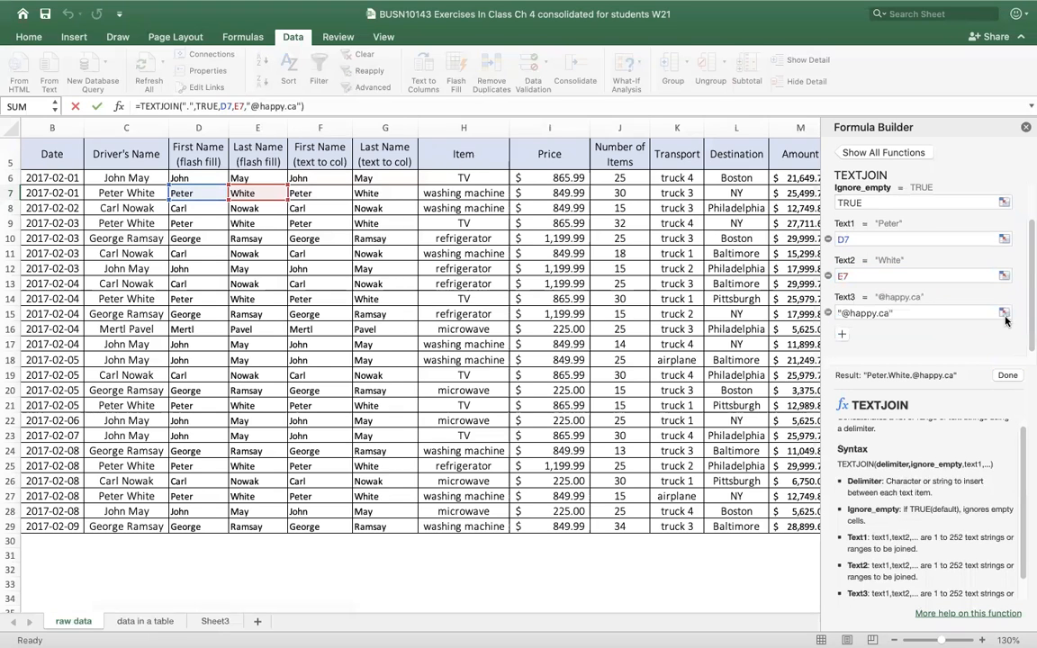
click(1025, 127)
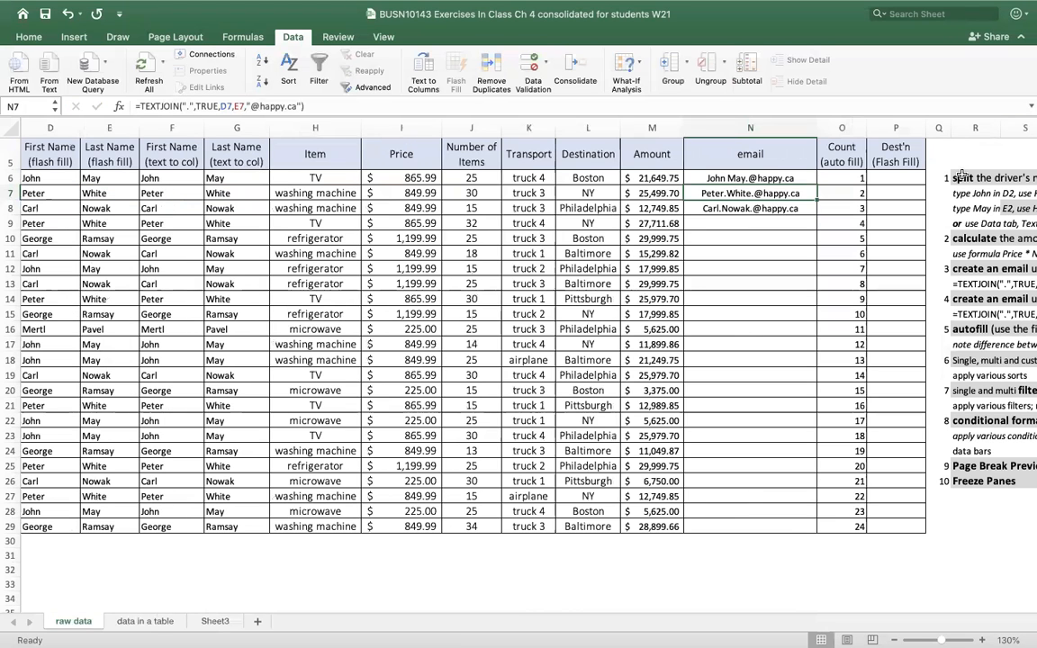
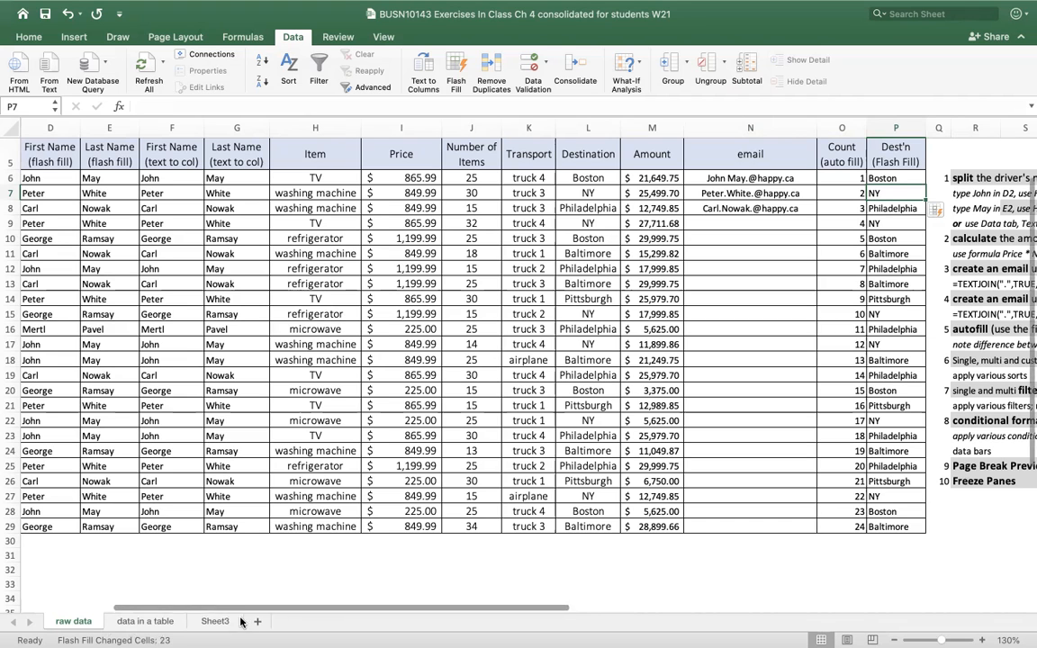
Delete rows 1 to 4 above the column headers, including the Delivery Data title
scroll(378, 550, left, 5)
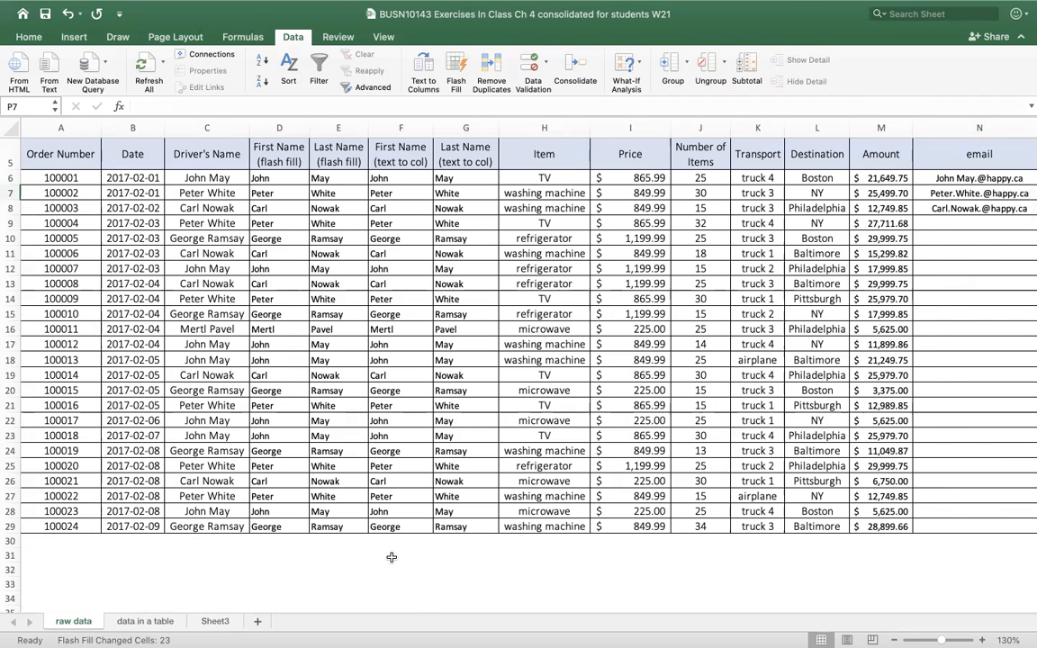
scroll(406, 225, up, 3)
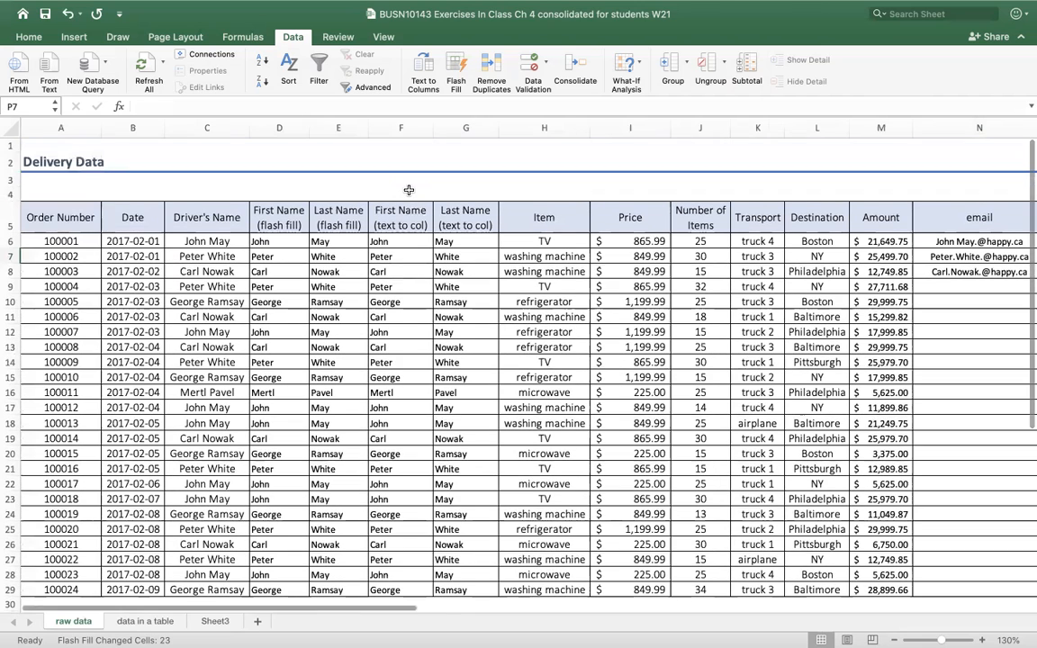
drag(10, 145, 12, 190)
right_click(11, 185)
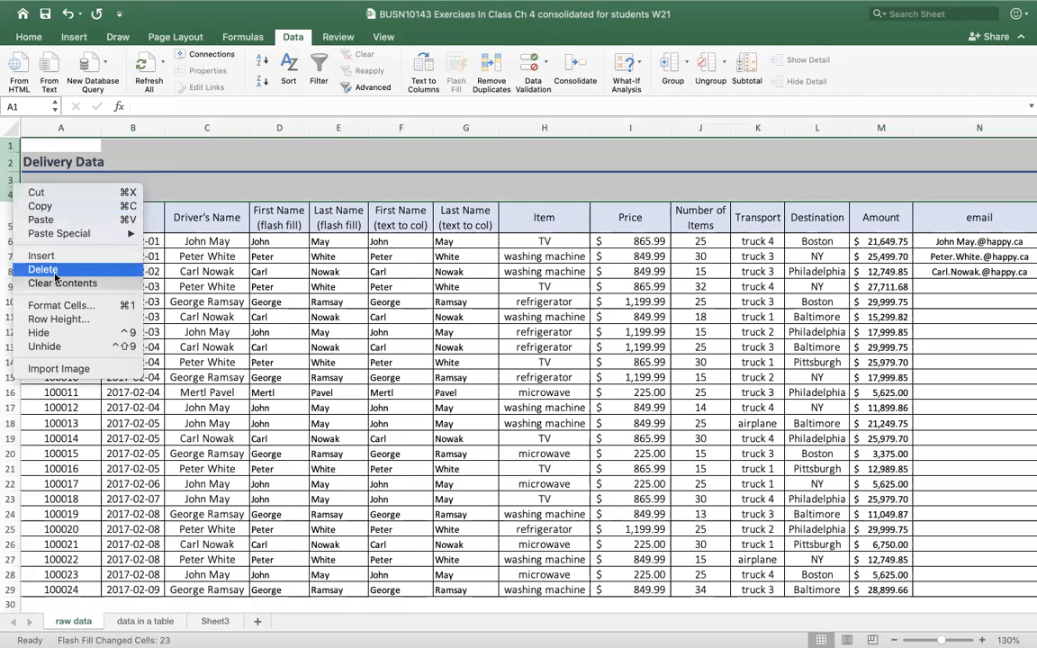
click(110, 269)
click(179, 224)
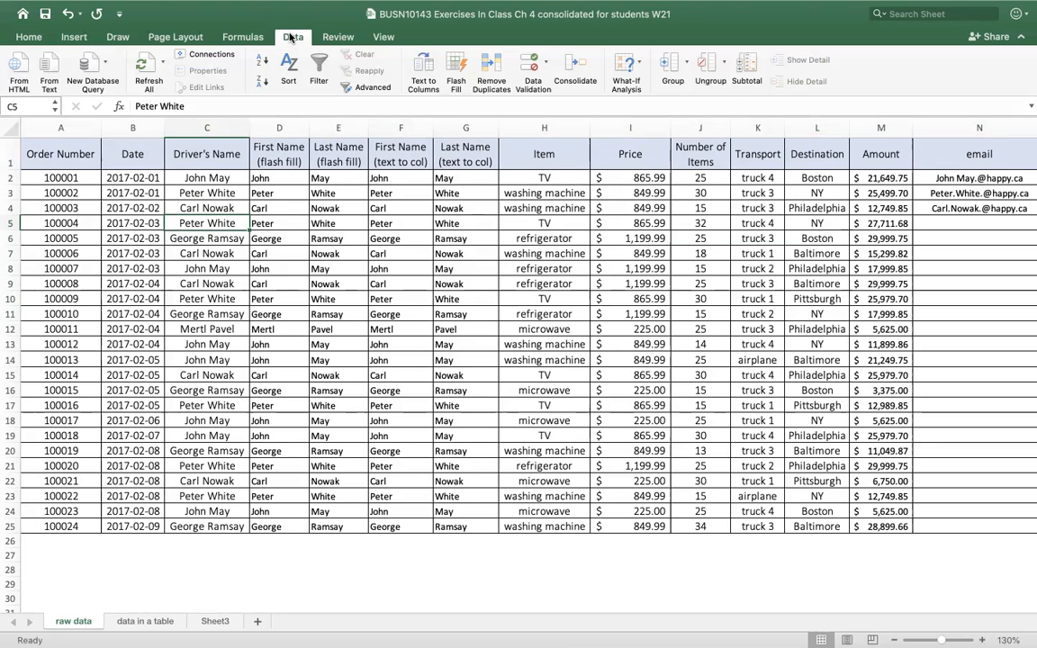
click(321, 66)
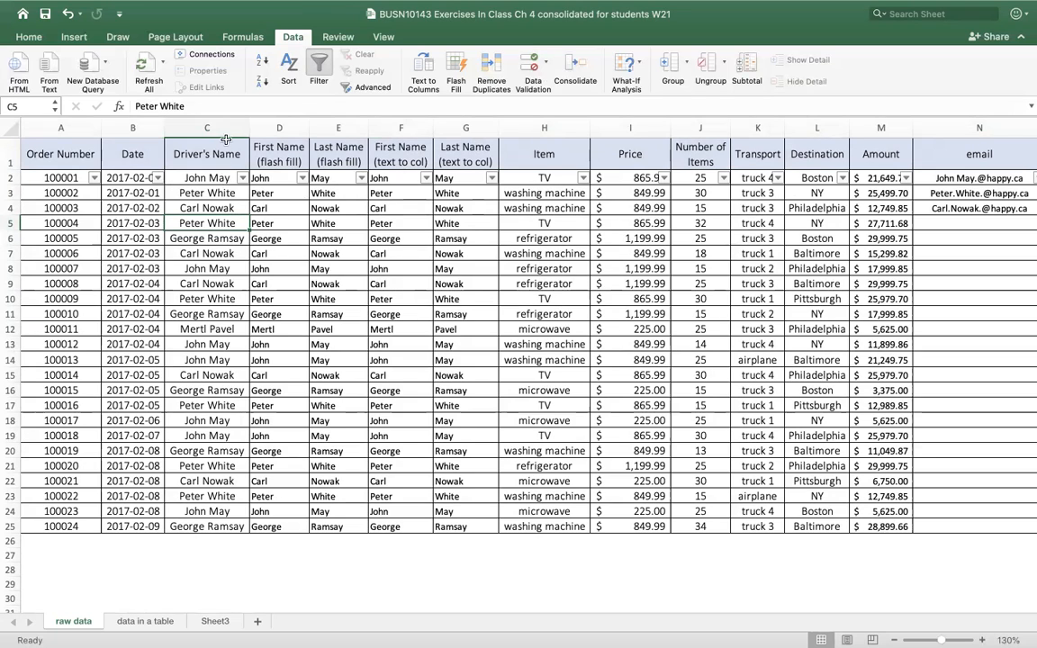
click(66, 13)
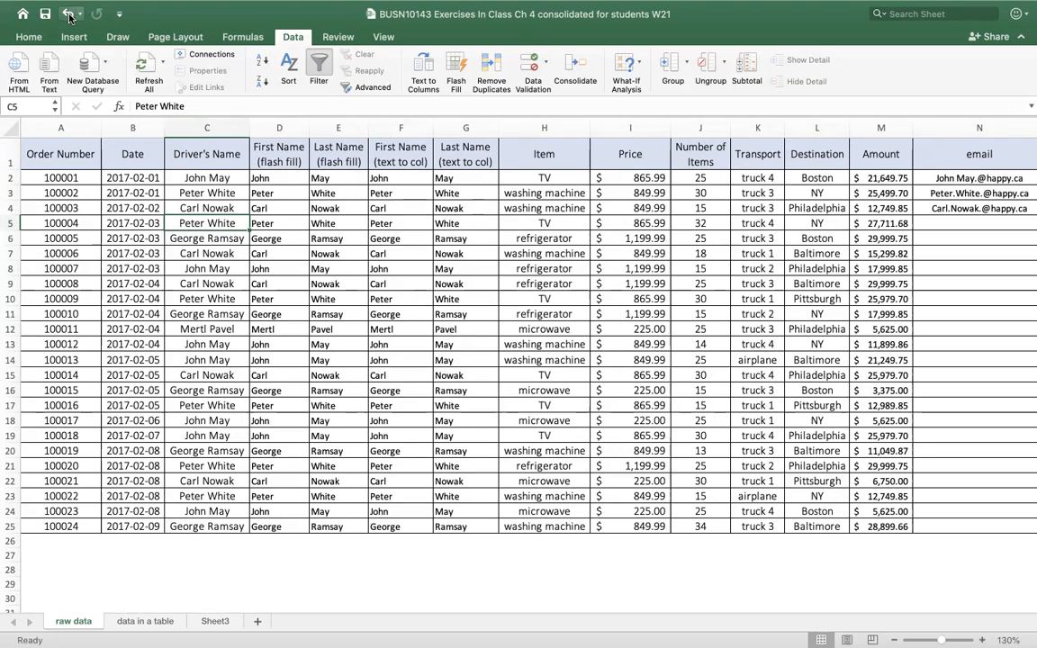
Turn on filtering for the header row in row 1 of the delivery data
click(10, 151)
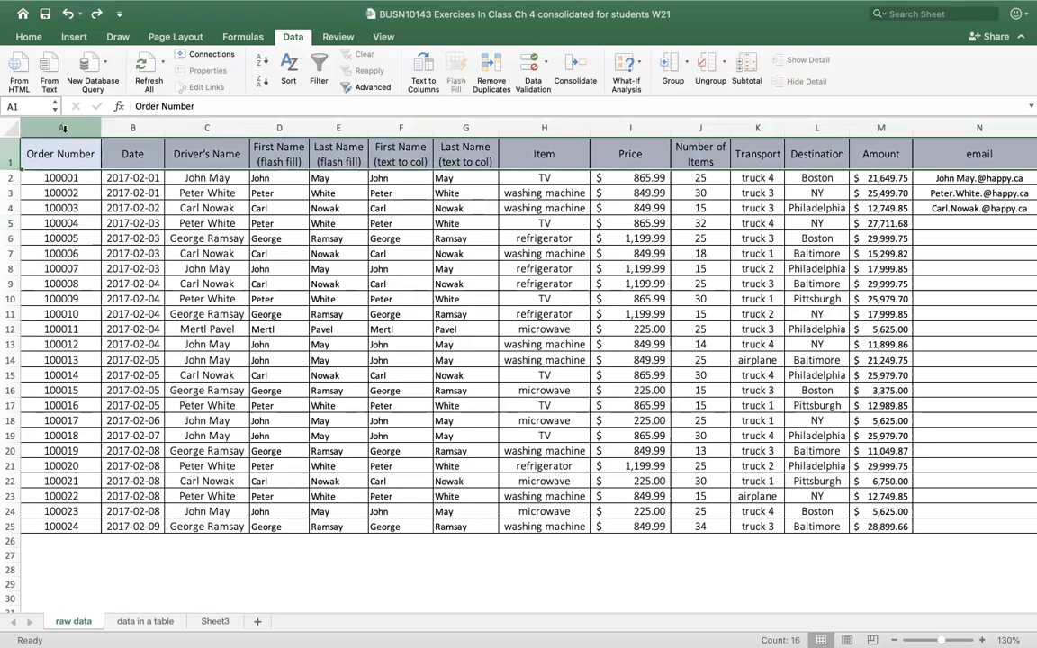
click(319, 63)
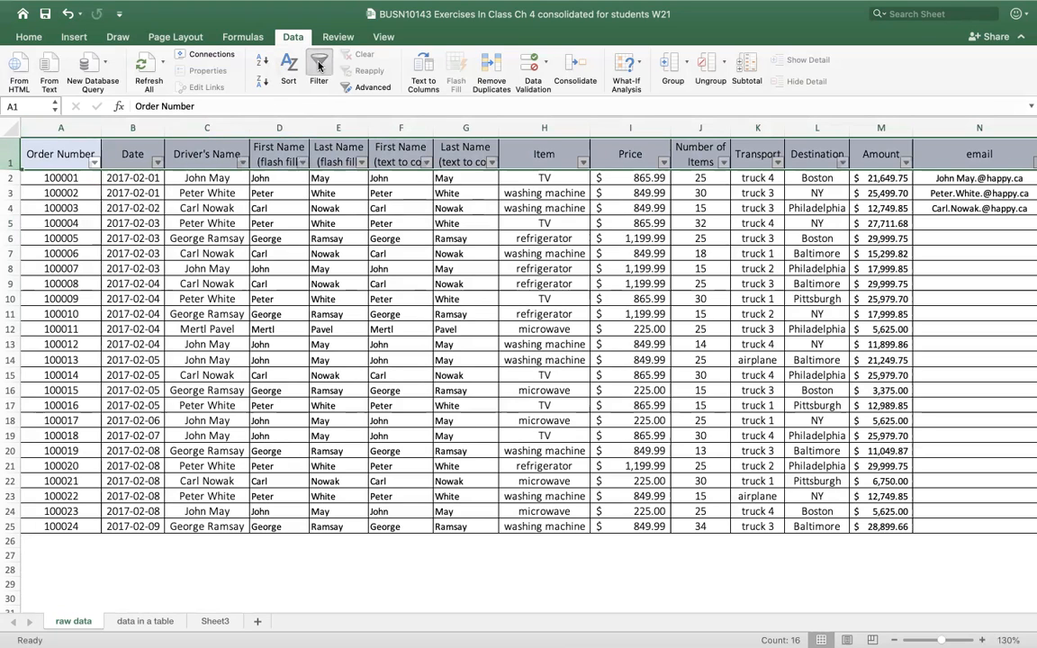
click(256, 222)
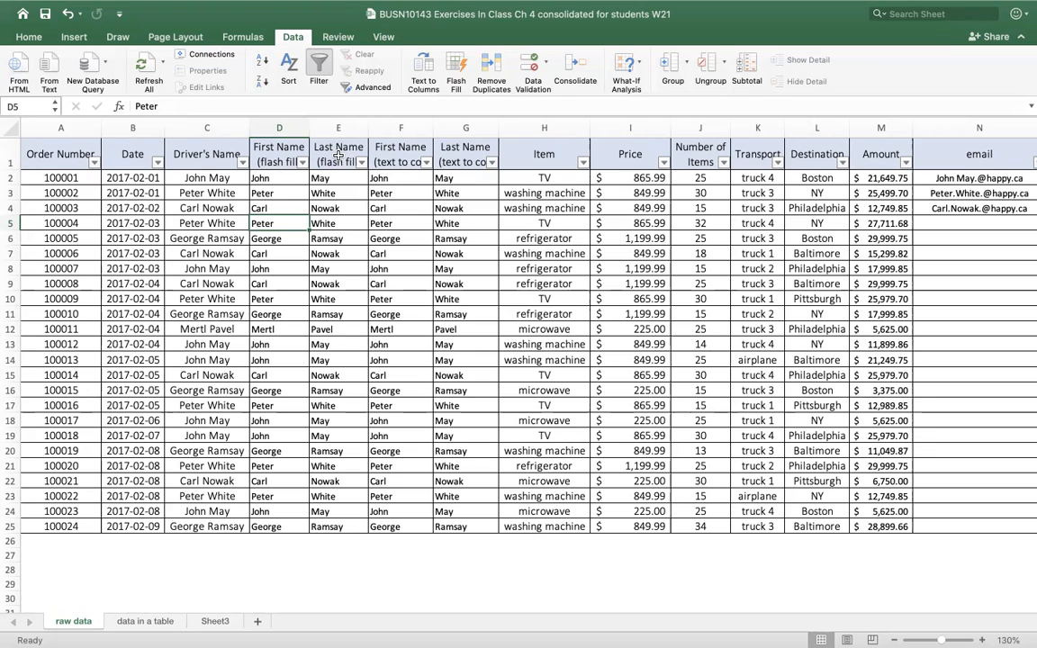
Filter the Destination column to show only Boston orders
click(844, 163)
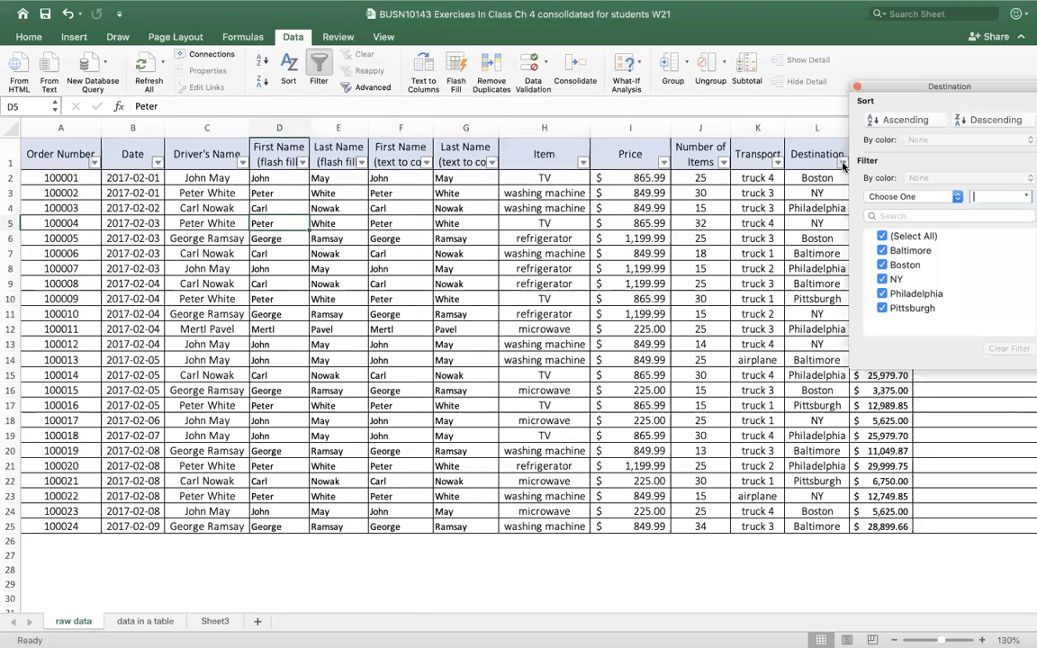
click(883, 236)
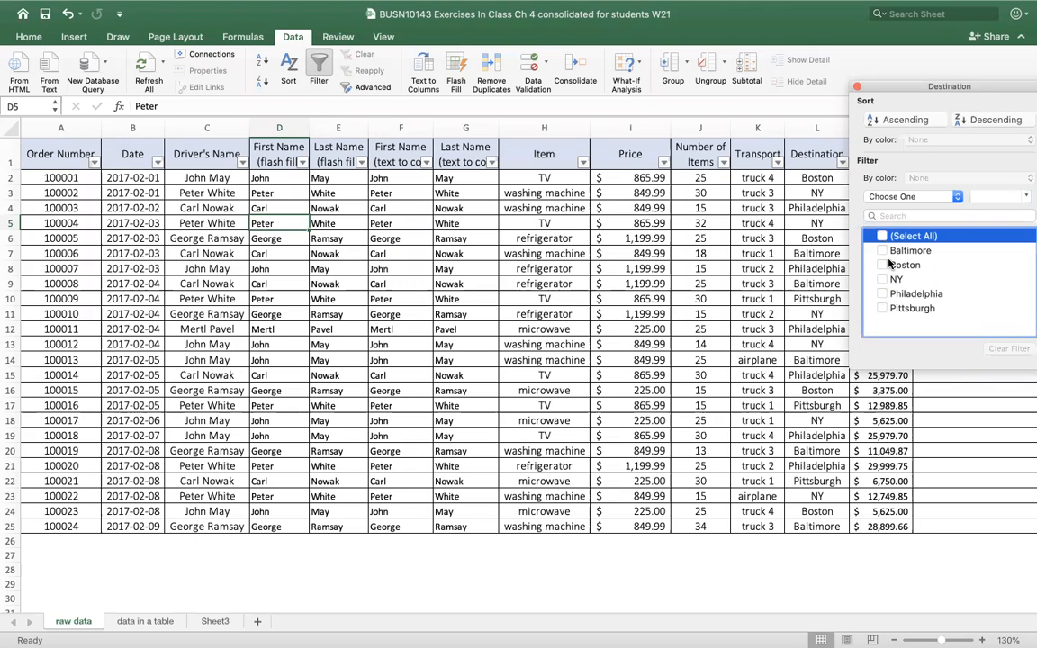
click(887, 263)
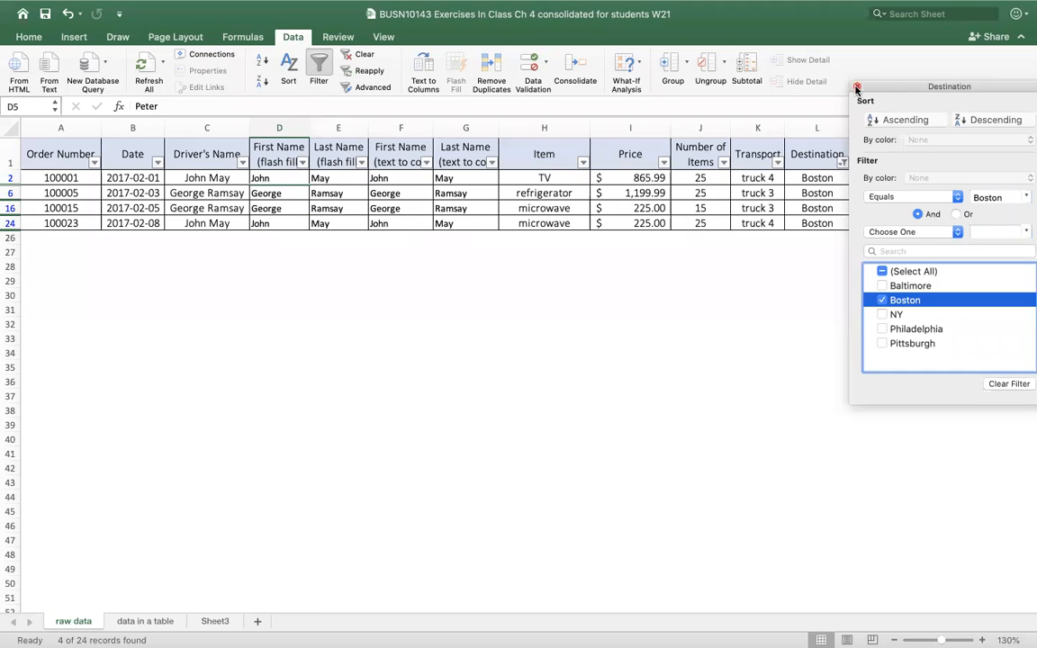
click(856, 89)
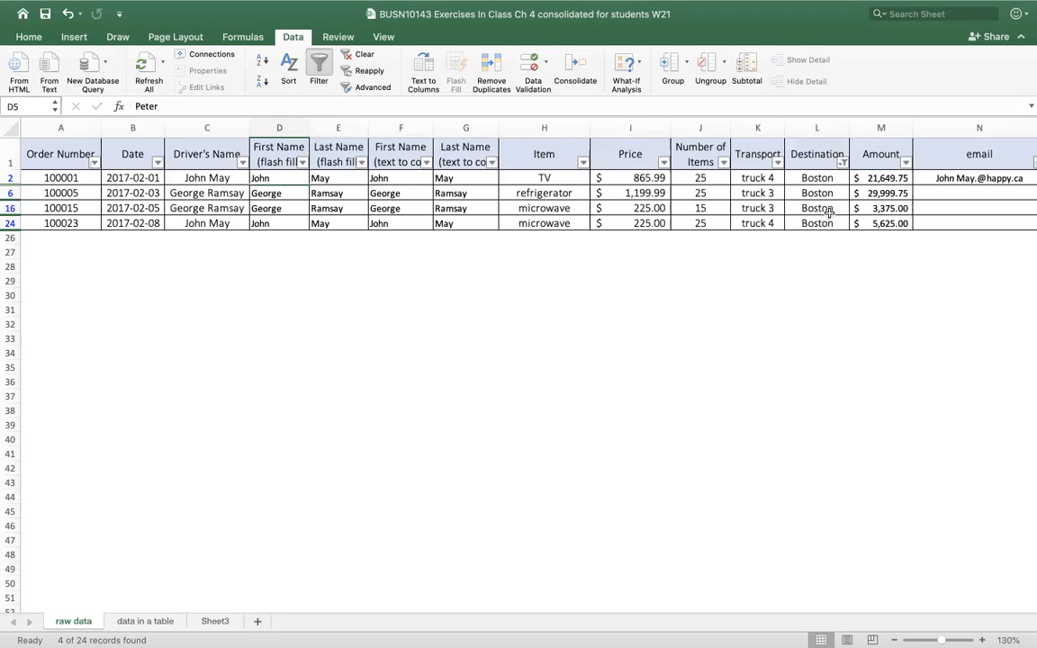
Filter the First Name (flash fill) column to show only the first listed name among the Boston orders
click(302, 163)
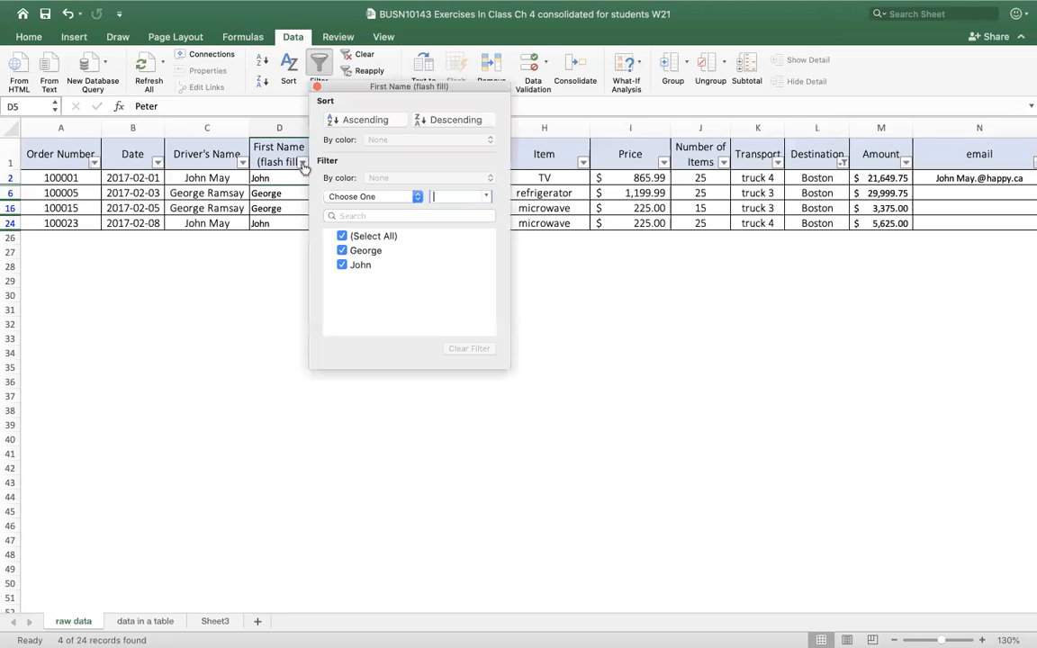
click(343, 236)
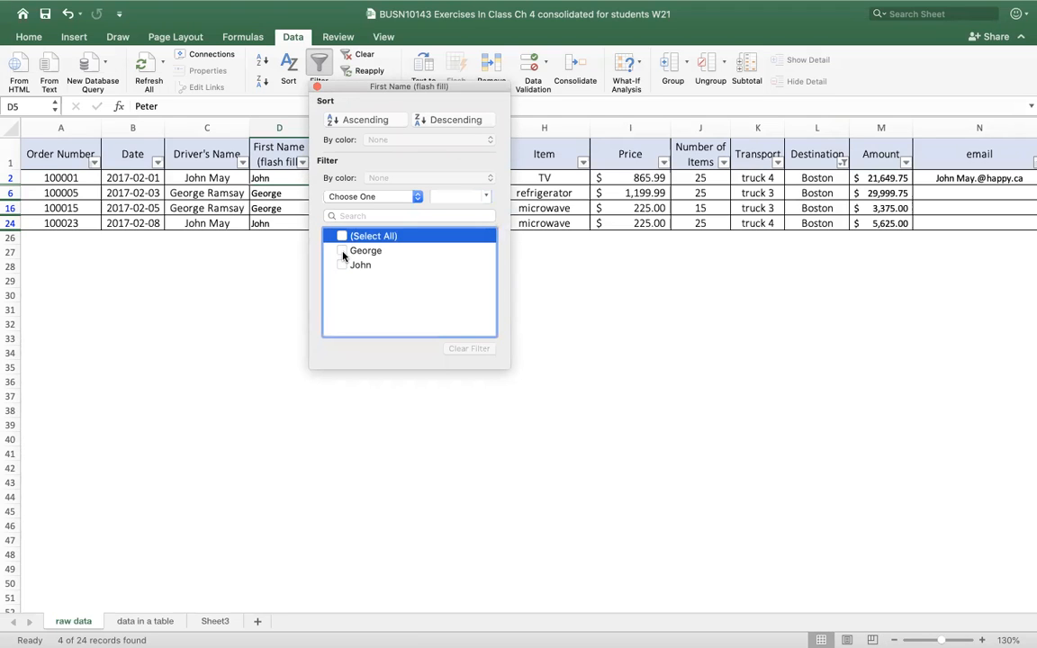
click(341, 251)
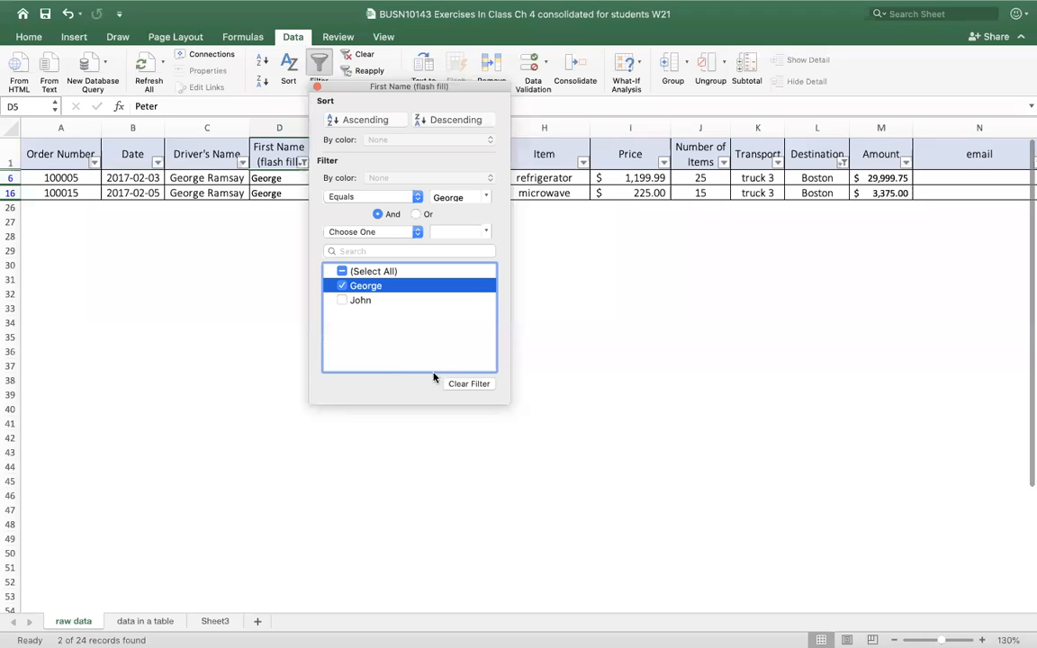
click(317, 88)
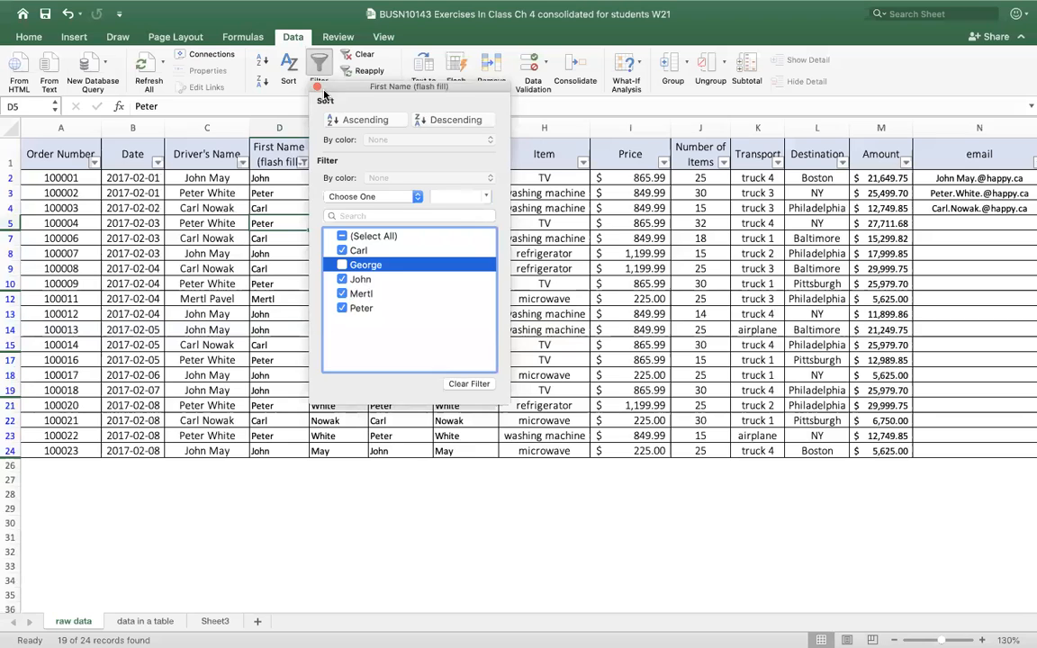
Finish filtering the First Name (flash fill) column to exclude the second listed name across all destinations
click(317, 88)
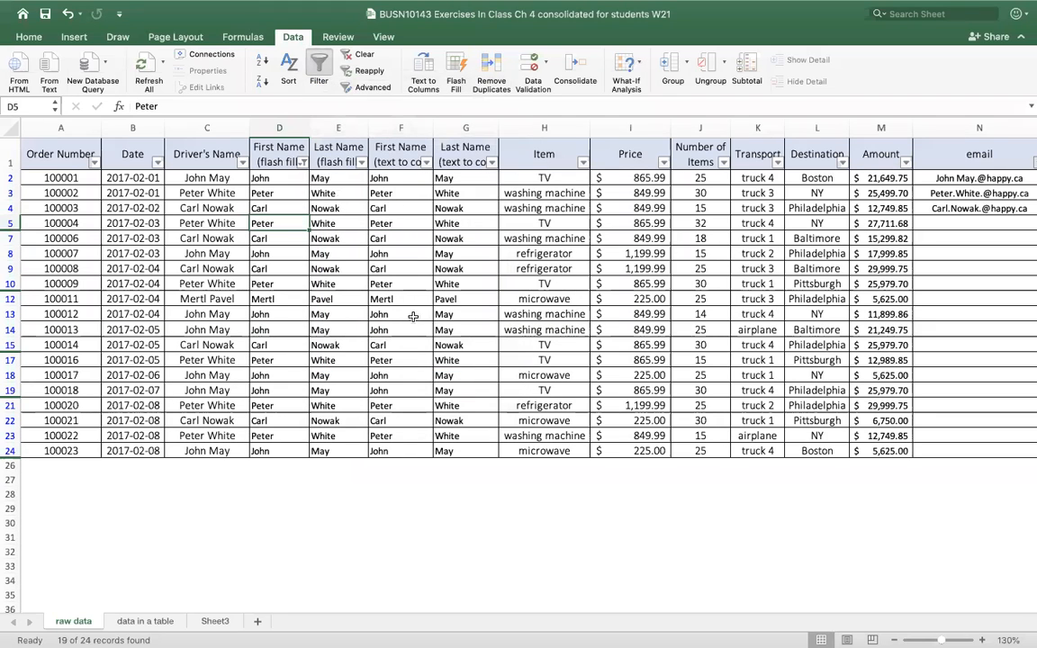
Filter the First Name (flash fill) column to show only the orders of the second listed name
click(302, 163)
click(342, 236)
click(342, 236)
click(342, 264)
click(298, 139)
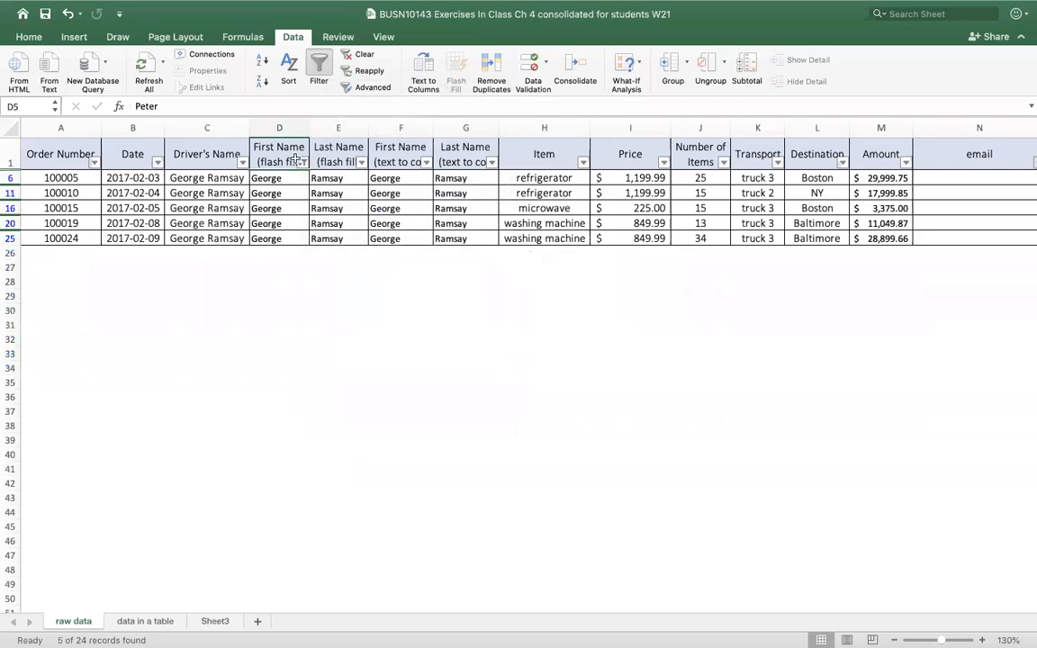
Show all names again in the First Name (flash fill) column and sort it in ascending order
click(304, 162)
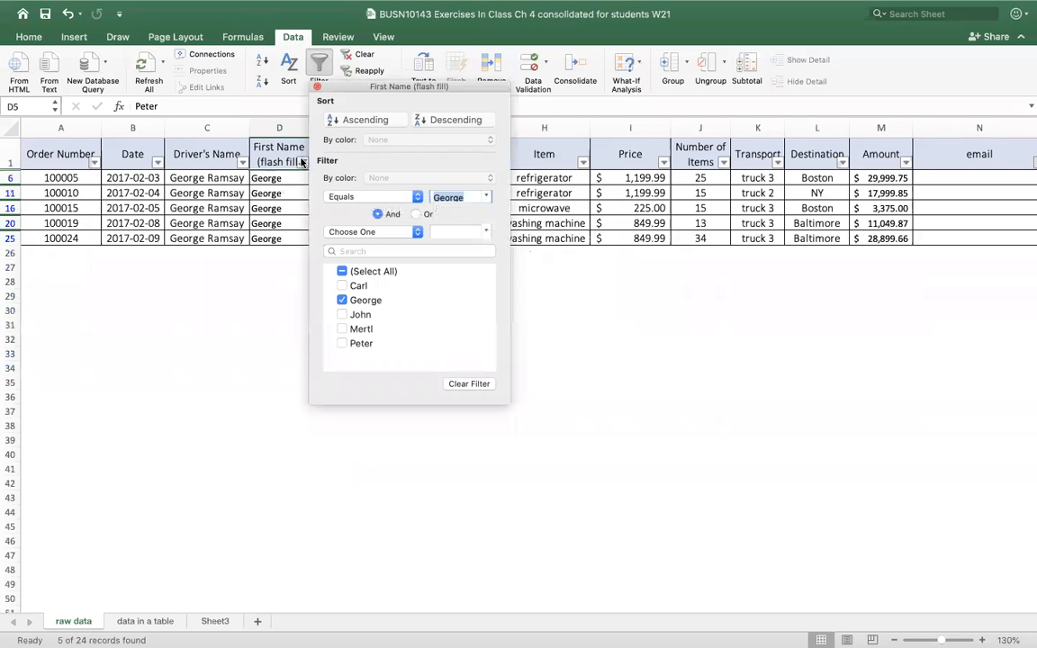
click(343, 272)
click(358, 120)
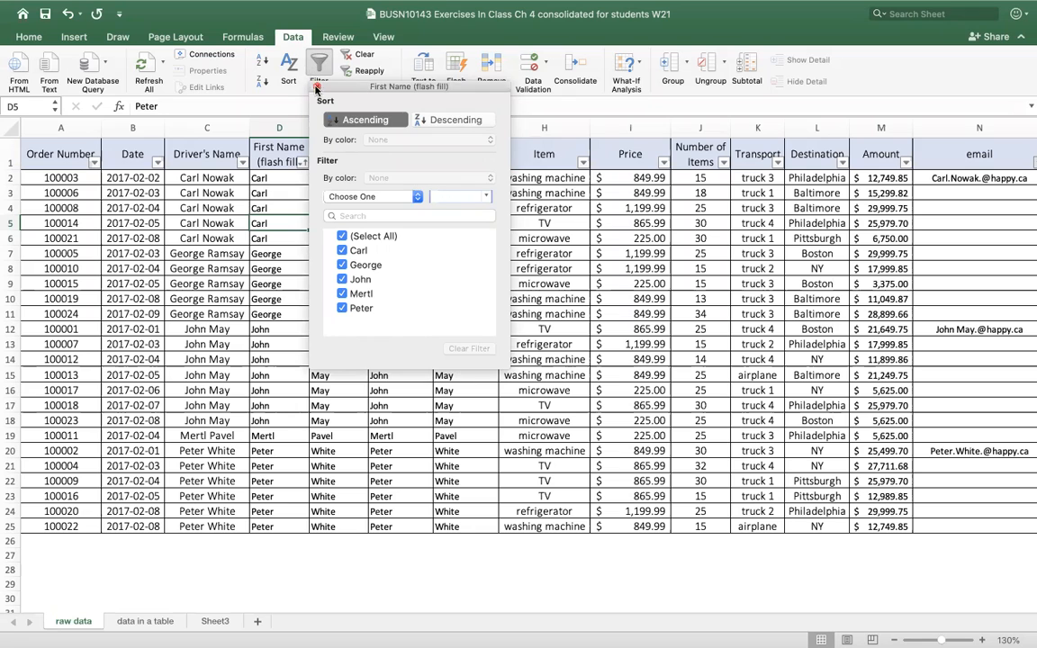
click(316, 87)
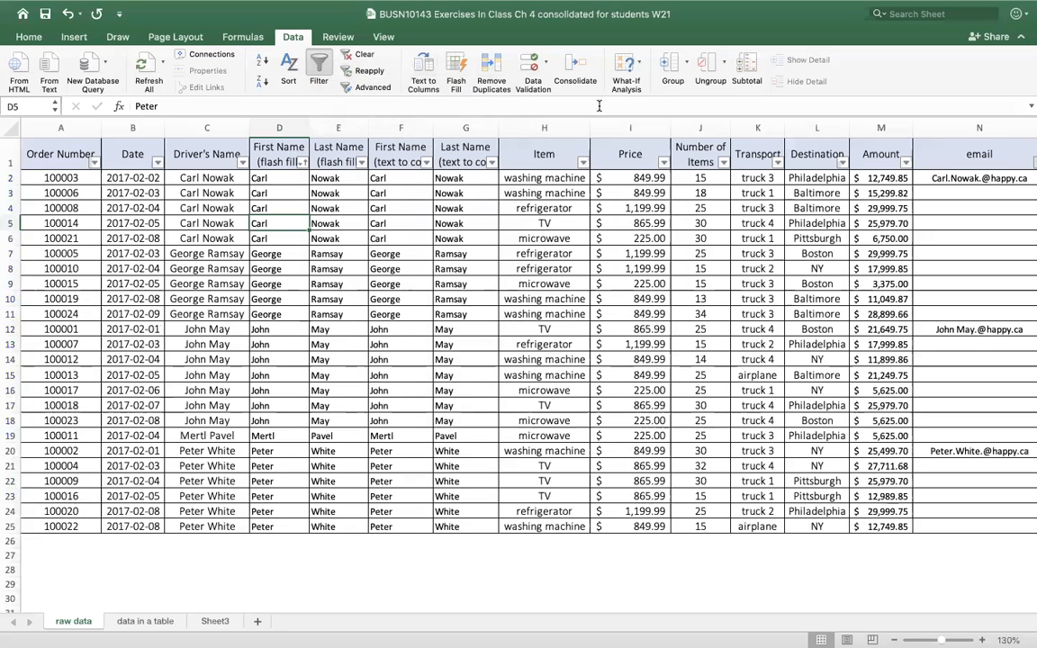
Sort the delivery data by the Item column in descending order
click(582, 162)
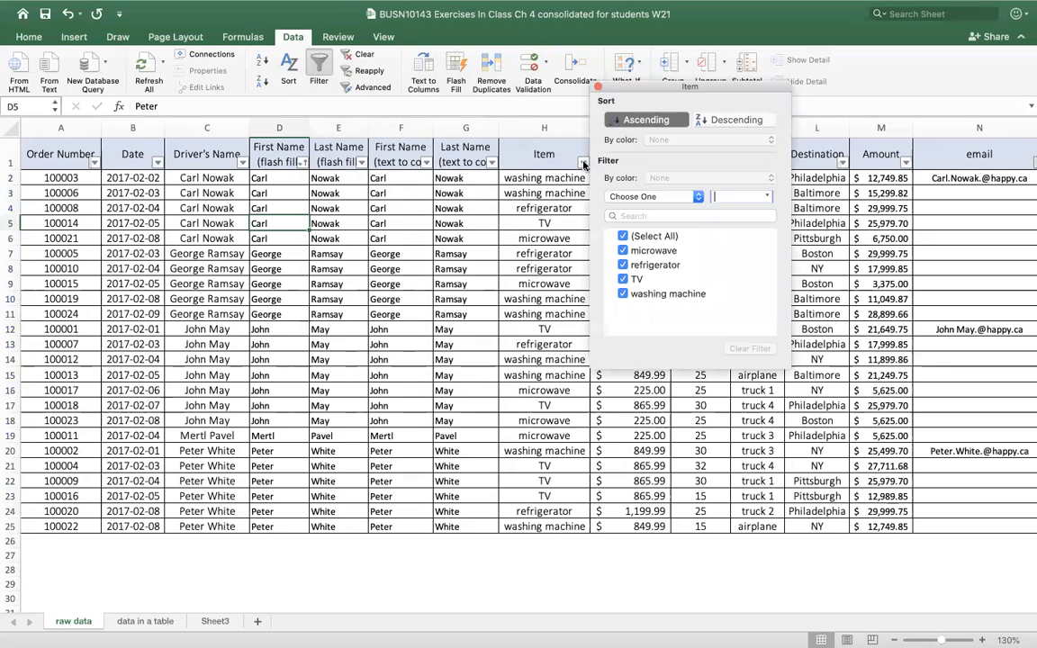
click(733, 121)
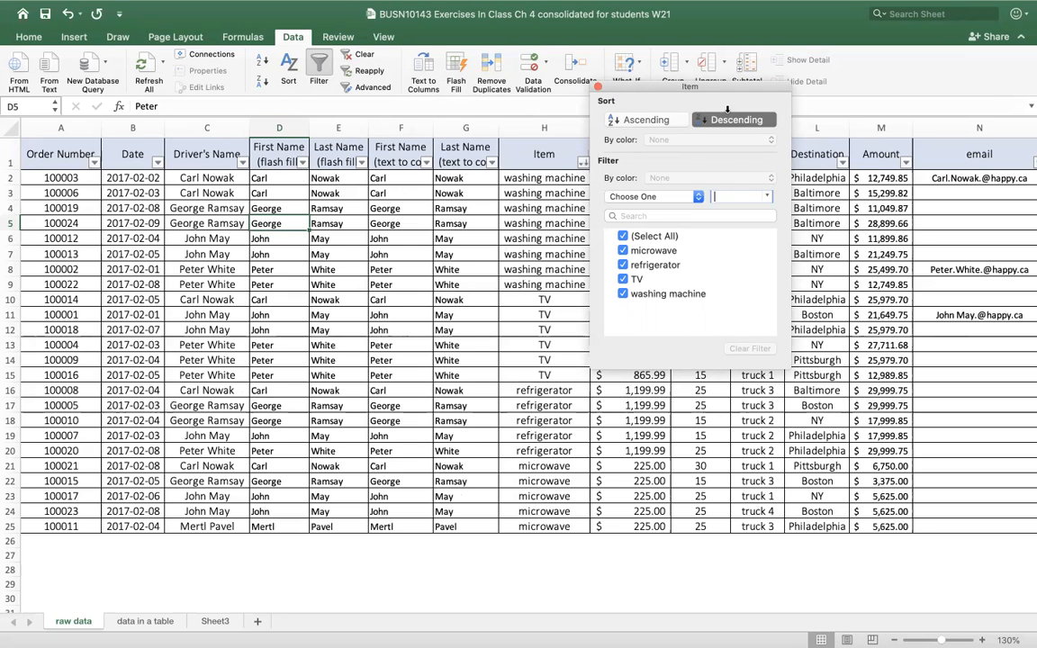
click(596, 87)
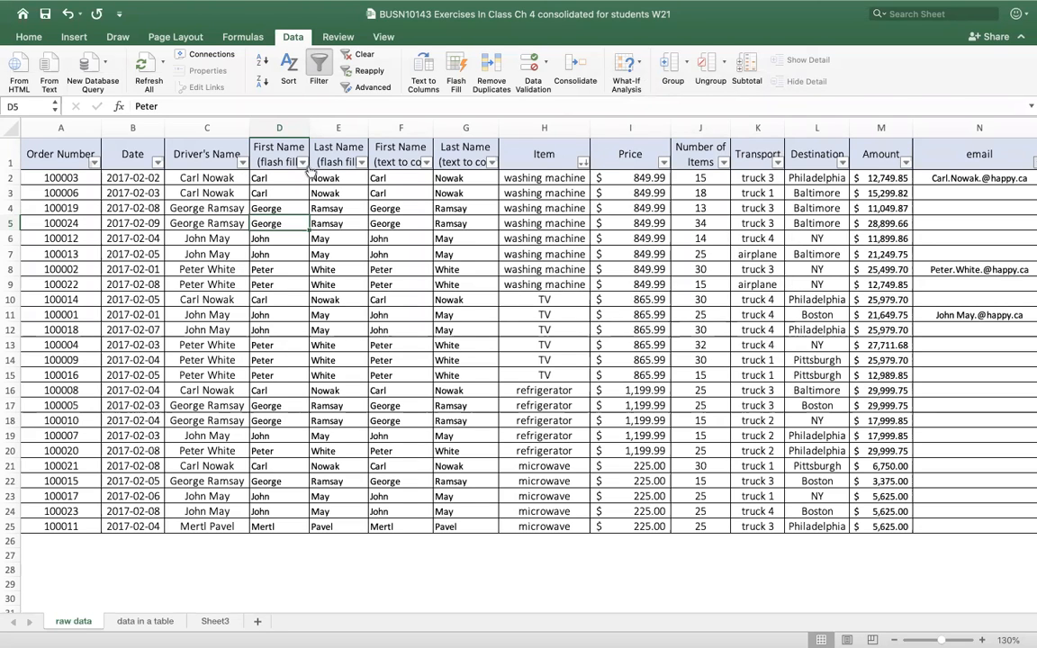
Undo the Item and First Name (flash fill) sorts to restore the original Order Number sequence
key(super+z)
click(288, 193)
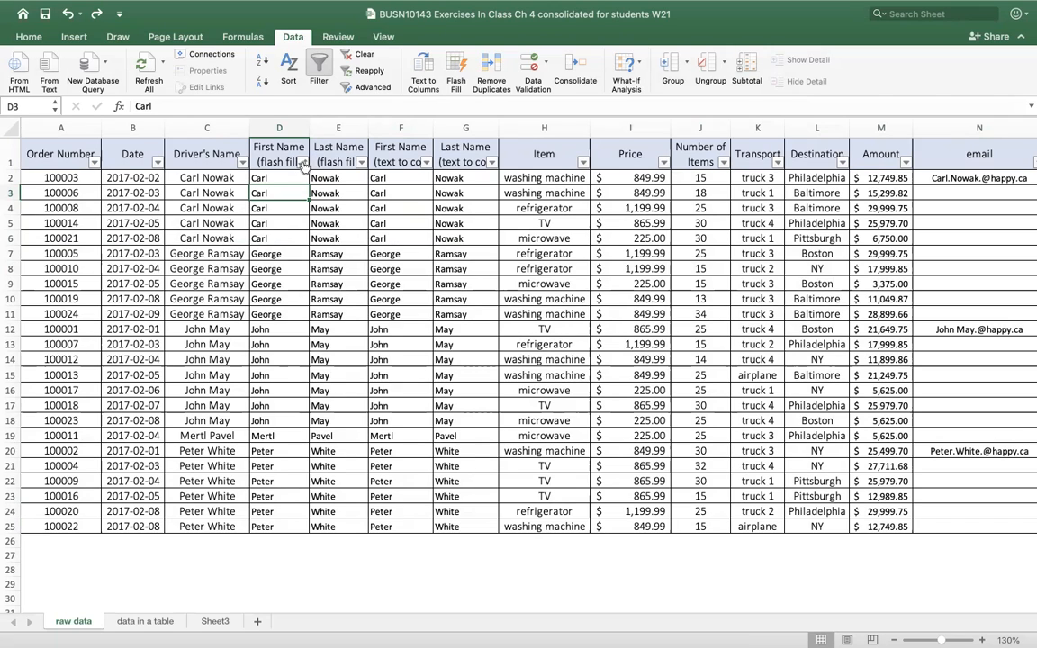
click(304, 163)
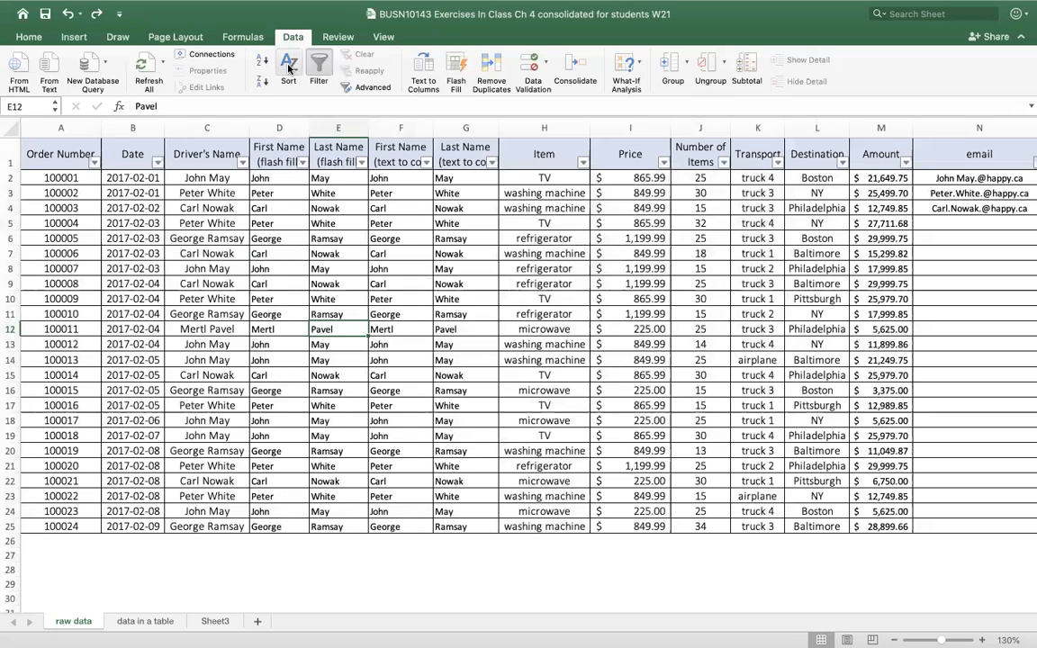
click(288, 67)
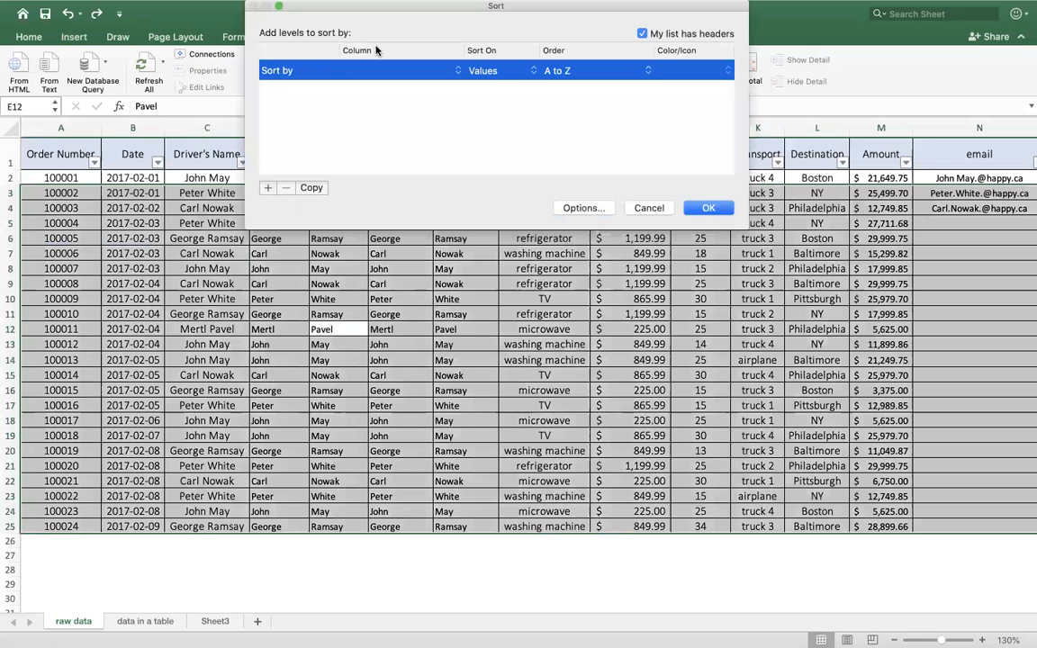
click(458, 70)
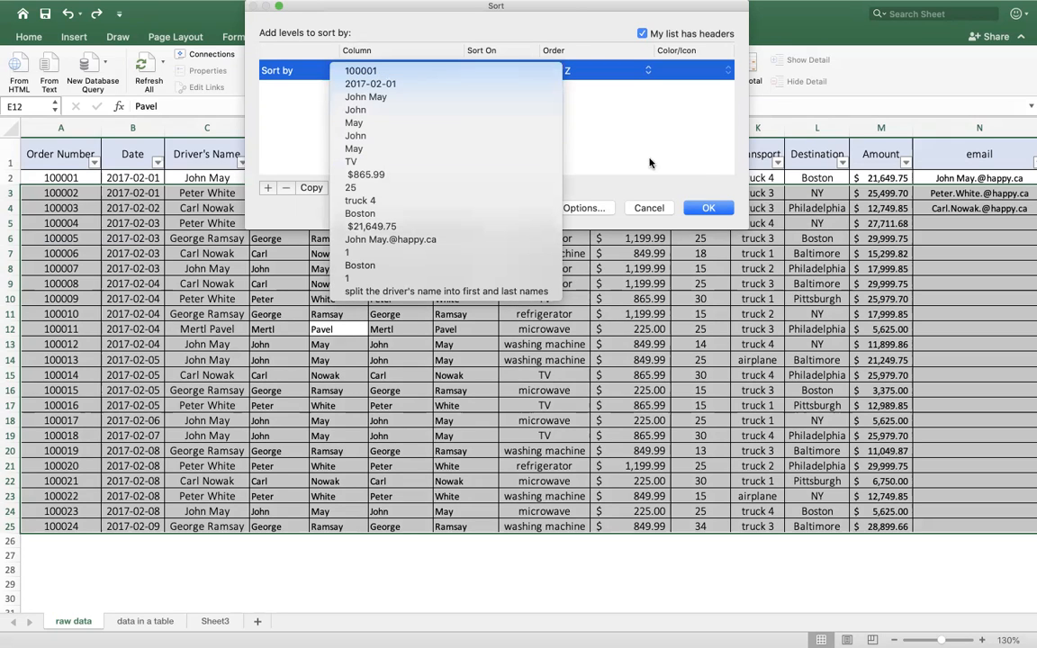
click(647, 209)
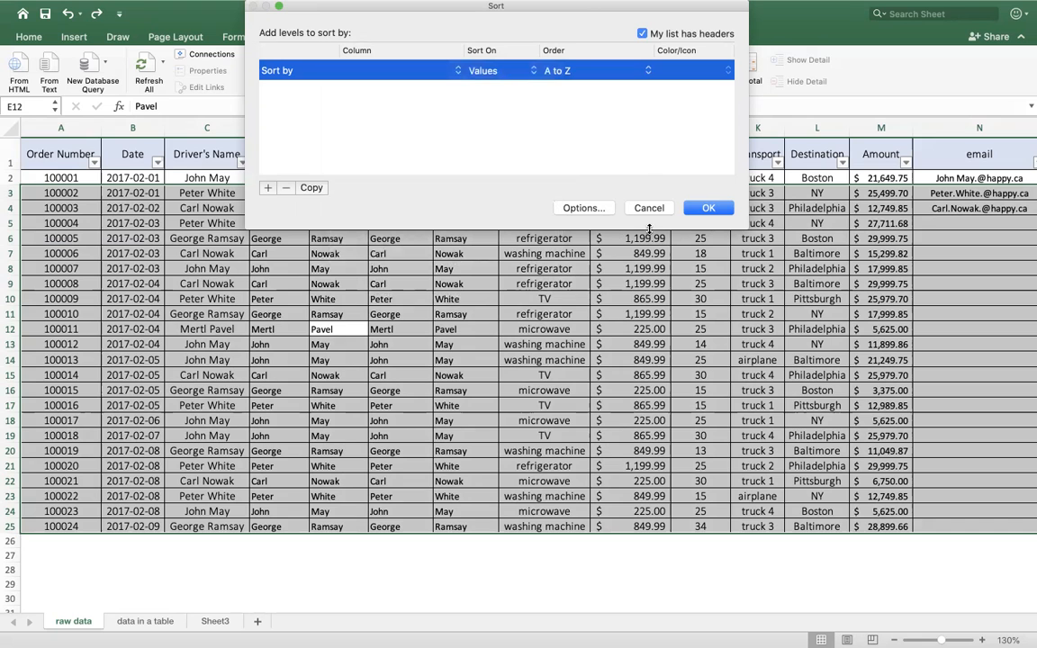
click(650, 208)
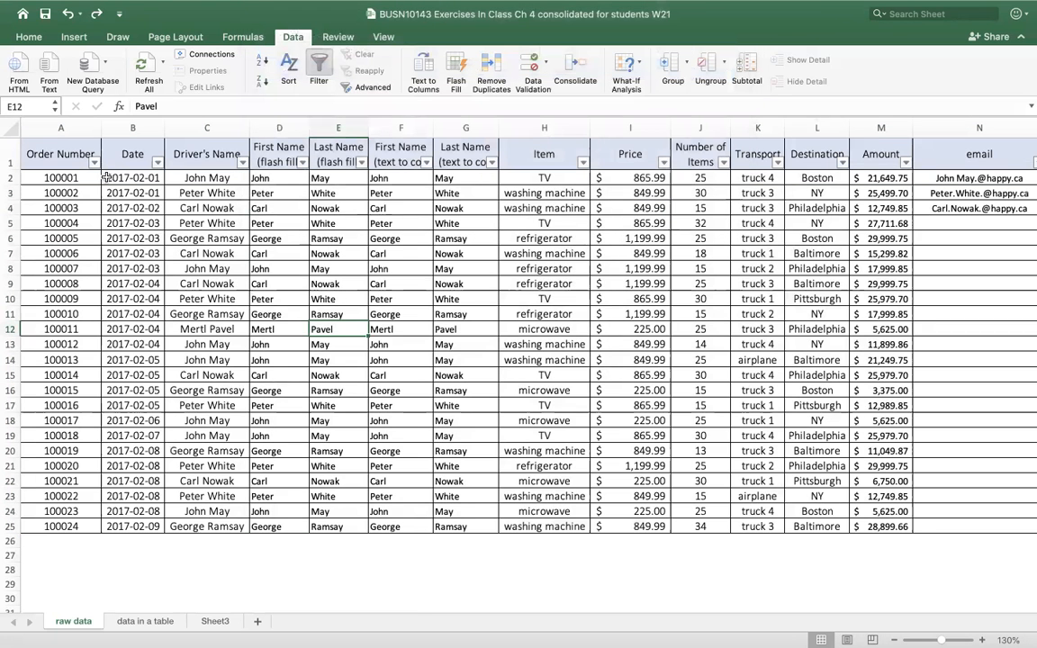
Select the data range A1:P25 and set its first sort level to Last Name (flash fill), A to Z
drag(69, 155, 937, 527)
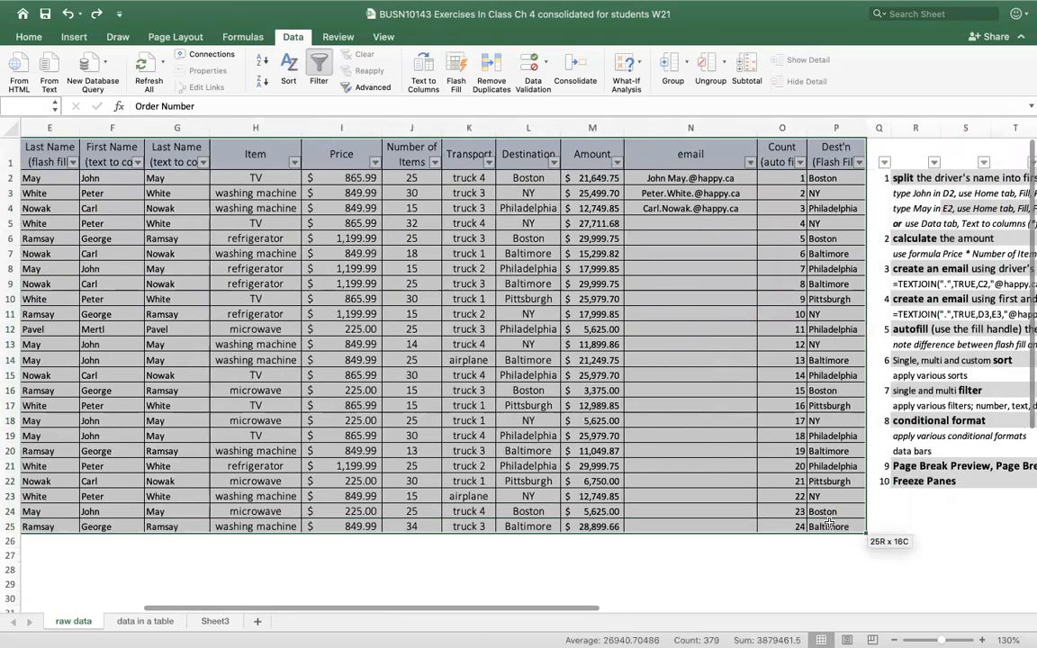
click(288, 67)
click(396, 70)
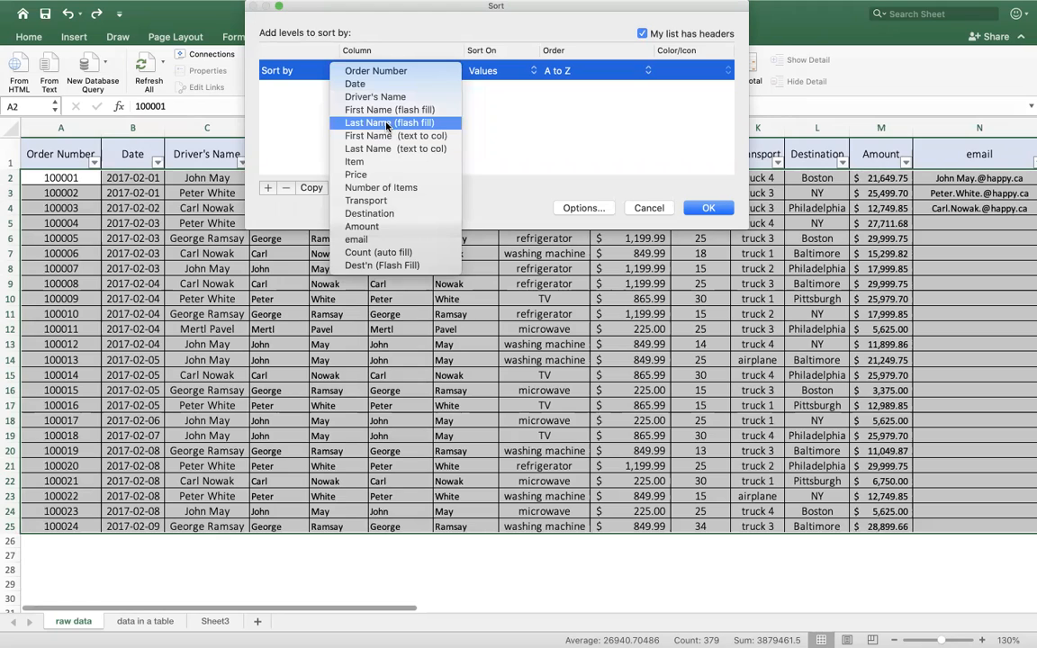
click(388, 124)
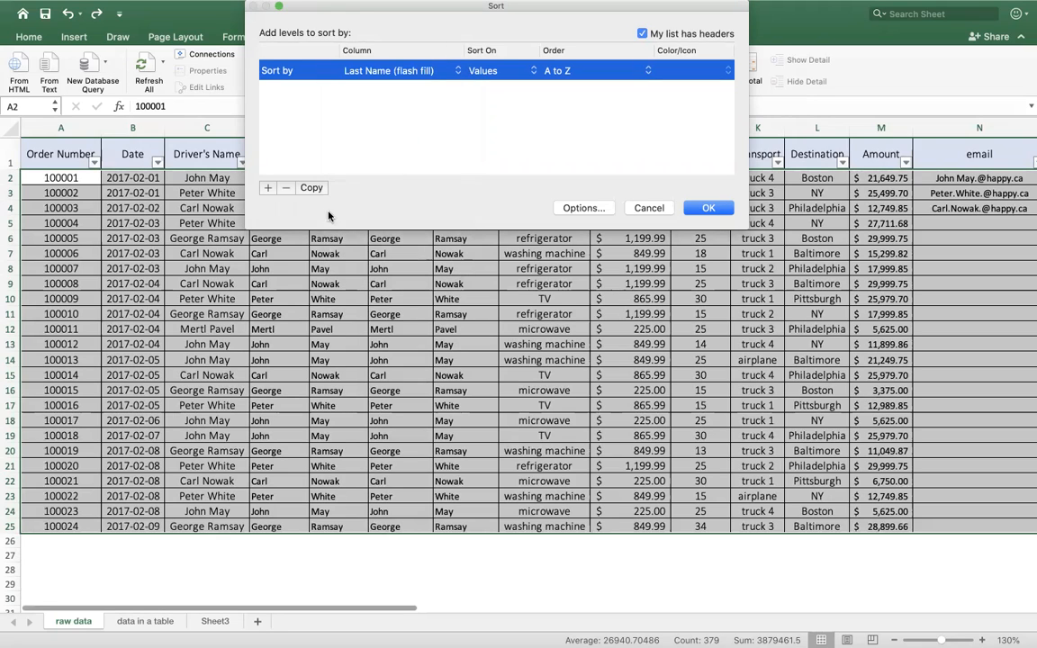
Add a second sort level by Item, A to Z, and apply the two-level sort to the data
click(265, 188)
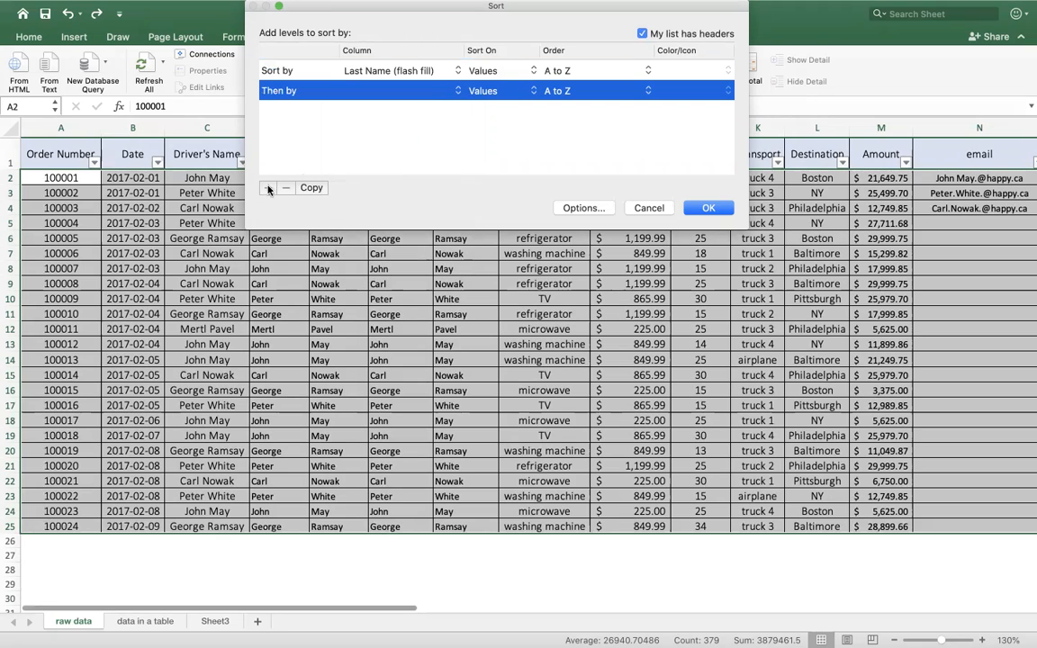
click(456, 91)
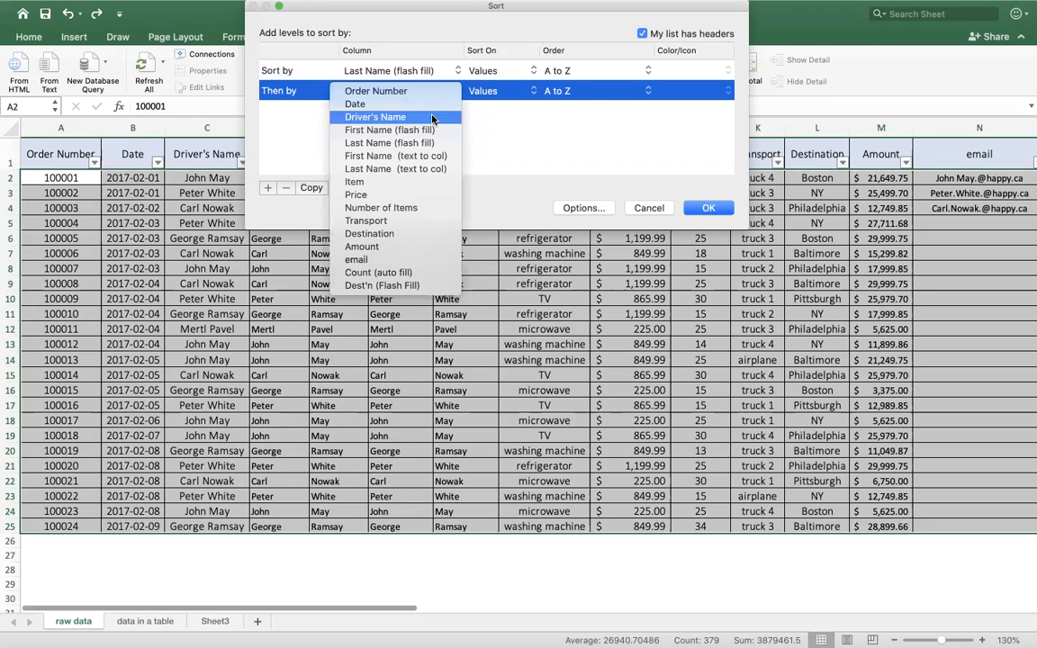
click(360, 181)
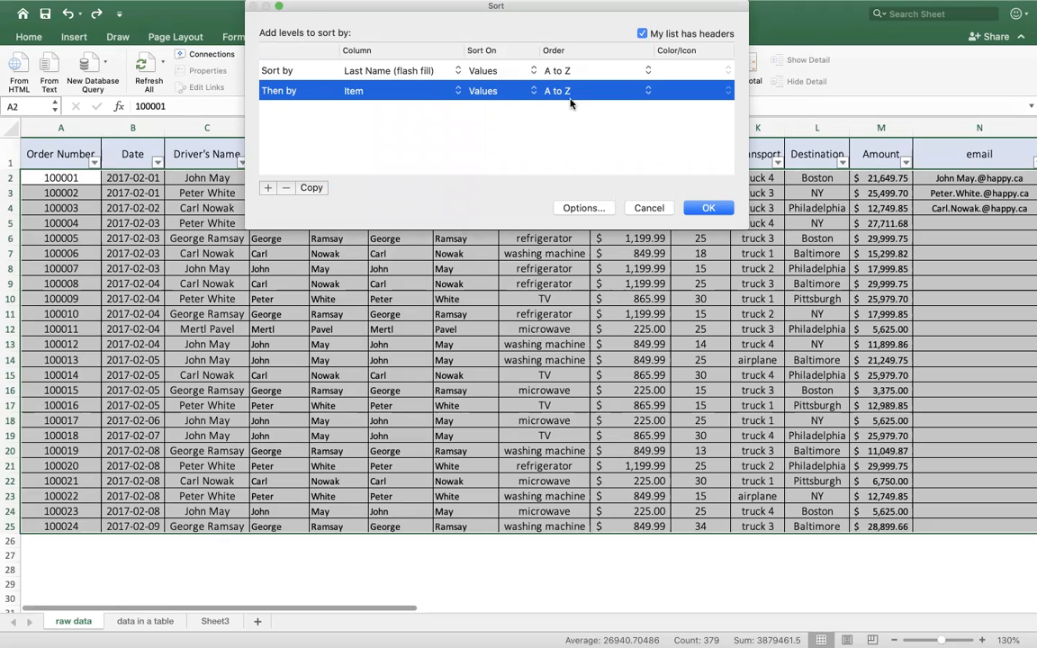
click(581, 68)
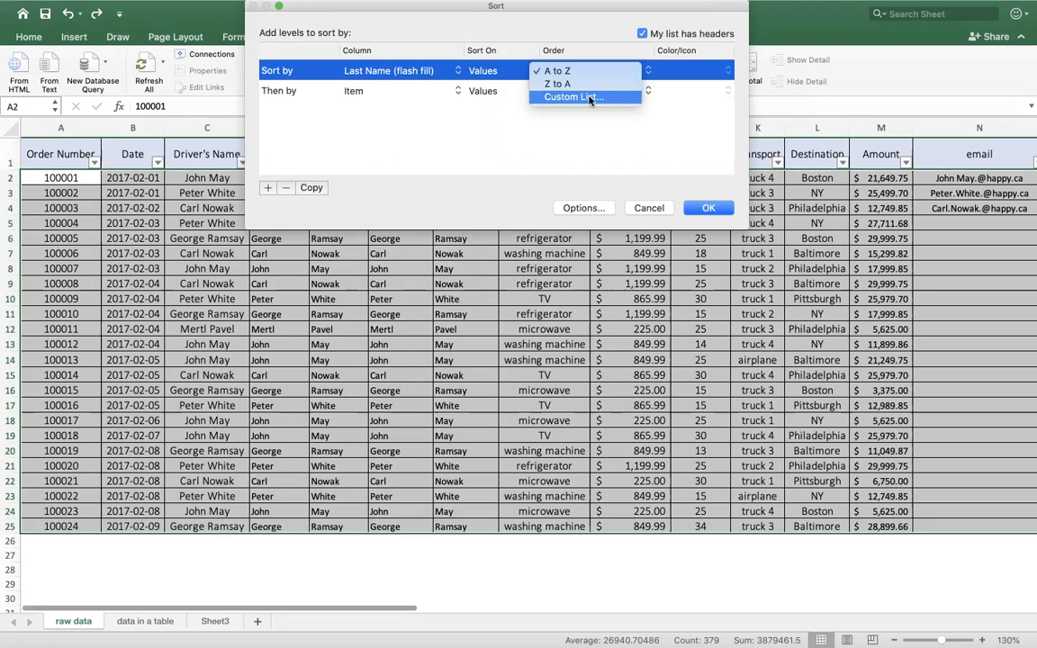
click(658, 150)
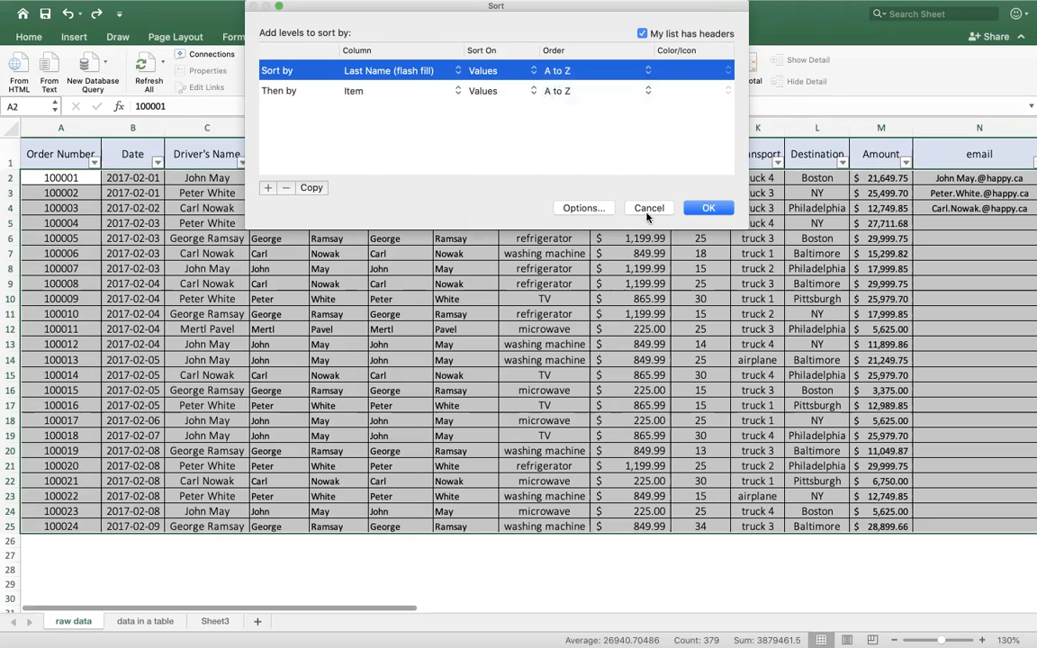
click(708, 209)
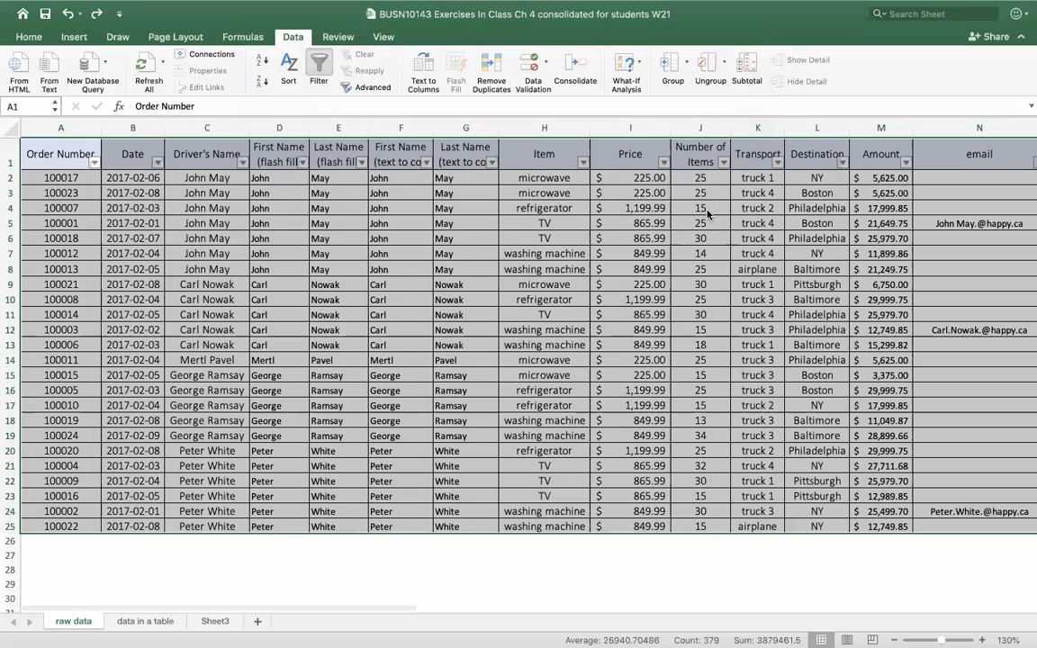
click(392, 329)
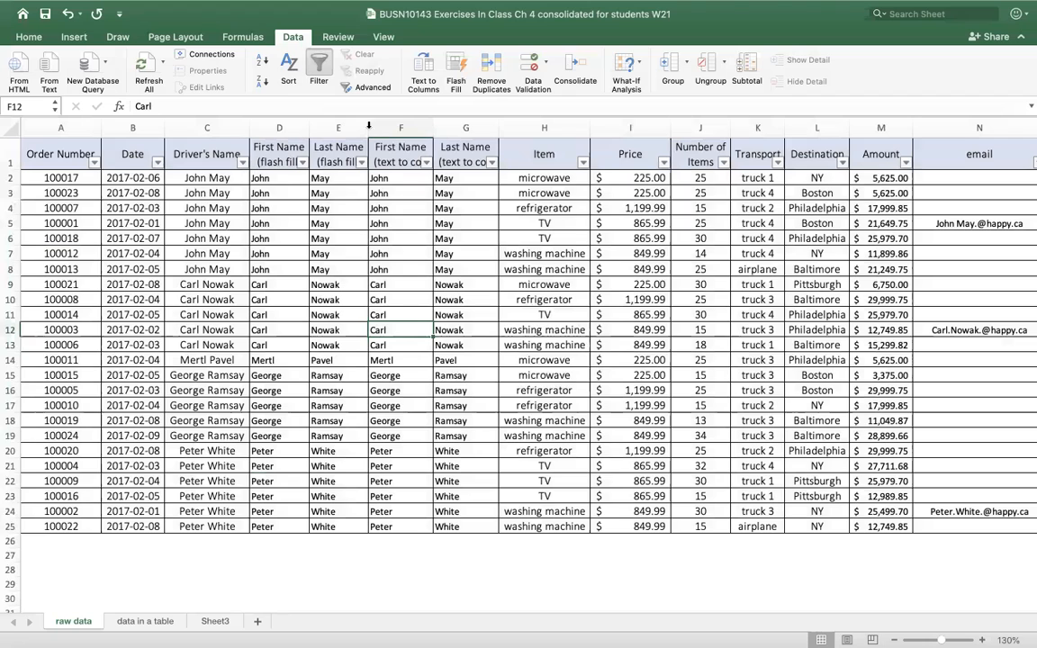
click(261, 61)
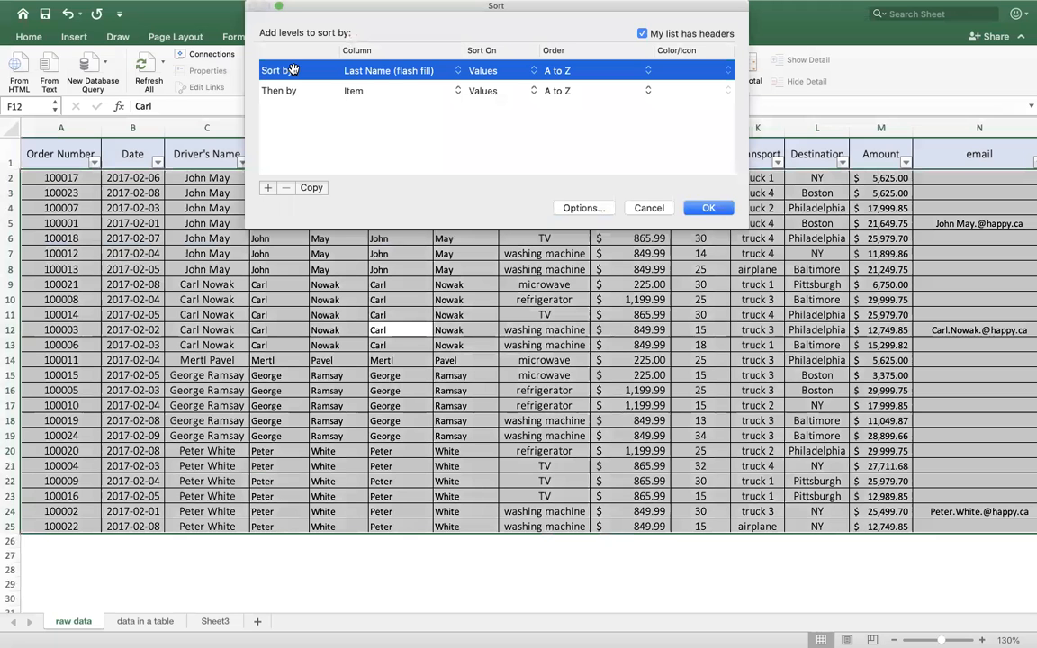
click(650, 209)
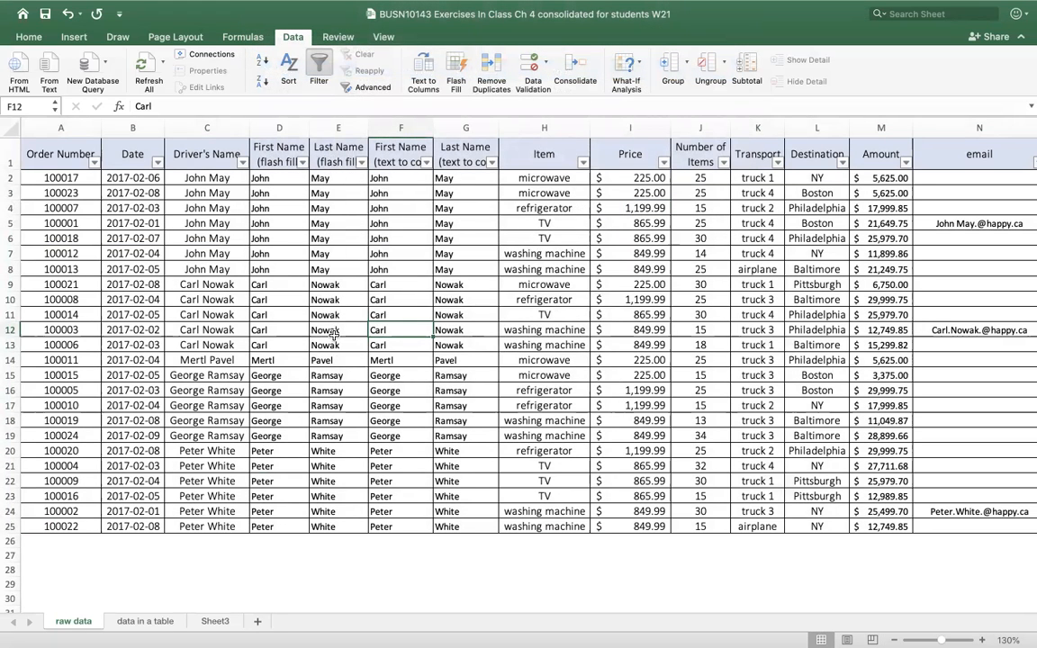
click(288, 70)
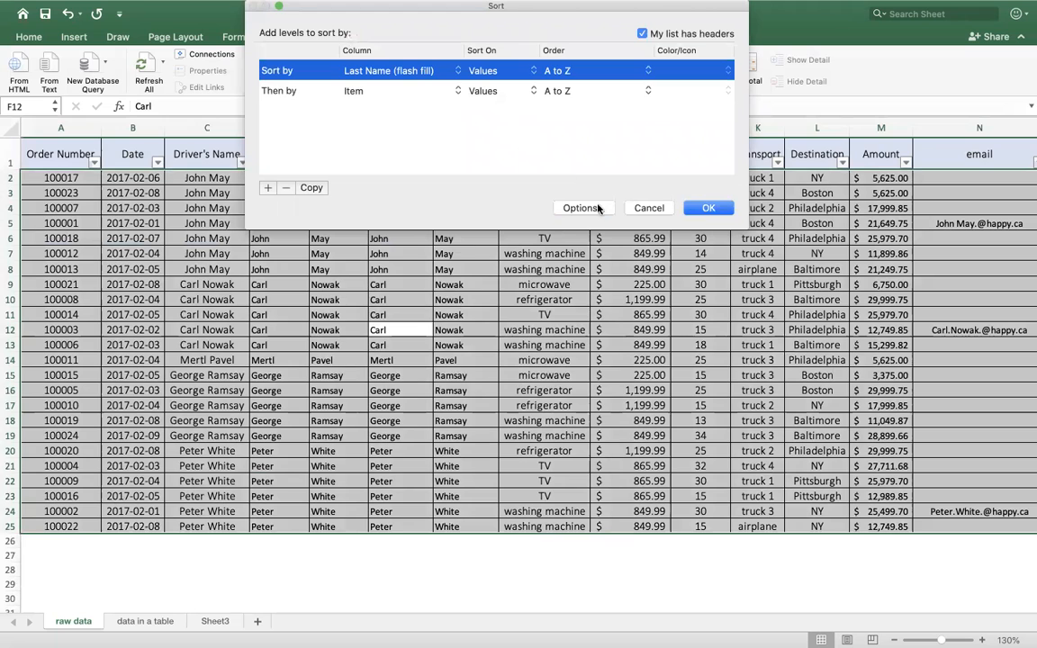
click(647, 207)
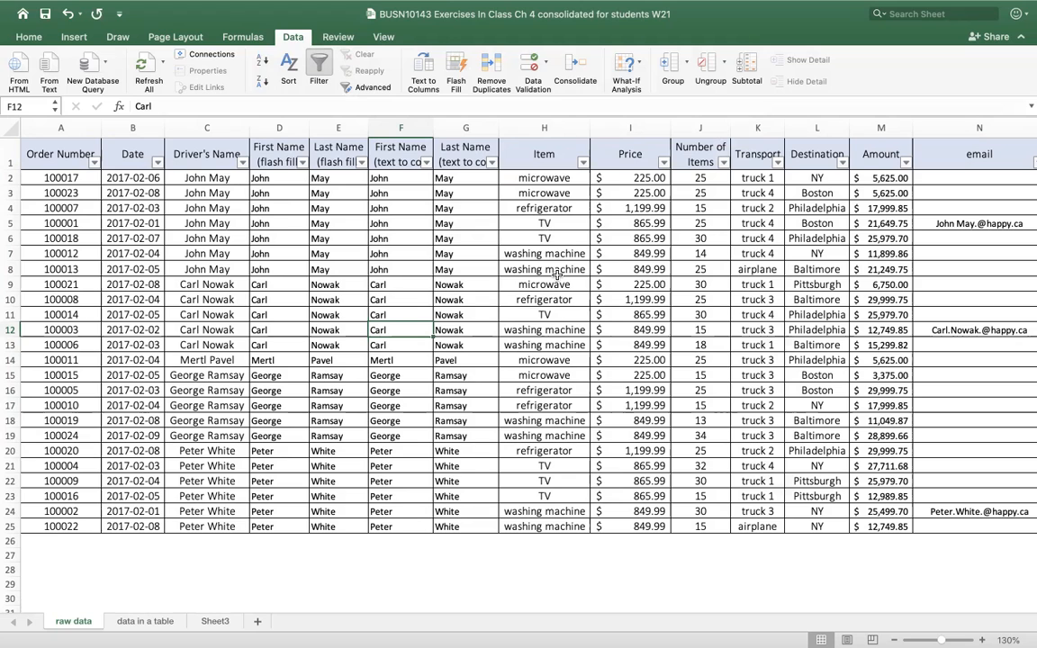
Look at the custom lists available as the order for the Item sort level without applying one
click(286, 63)
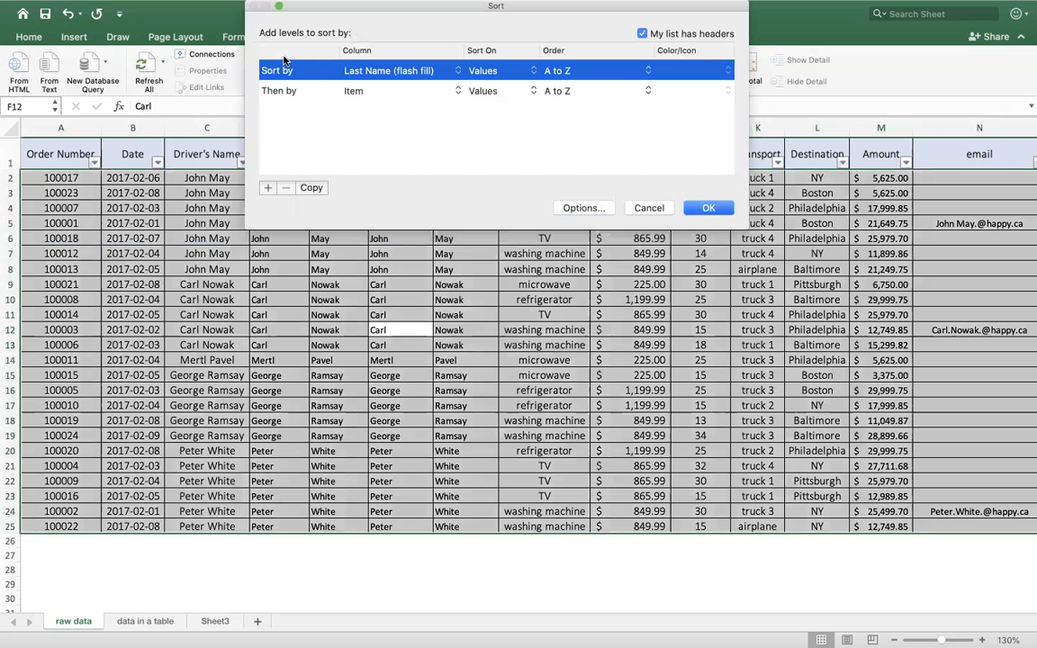
click(609, 91)
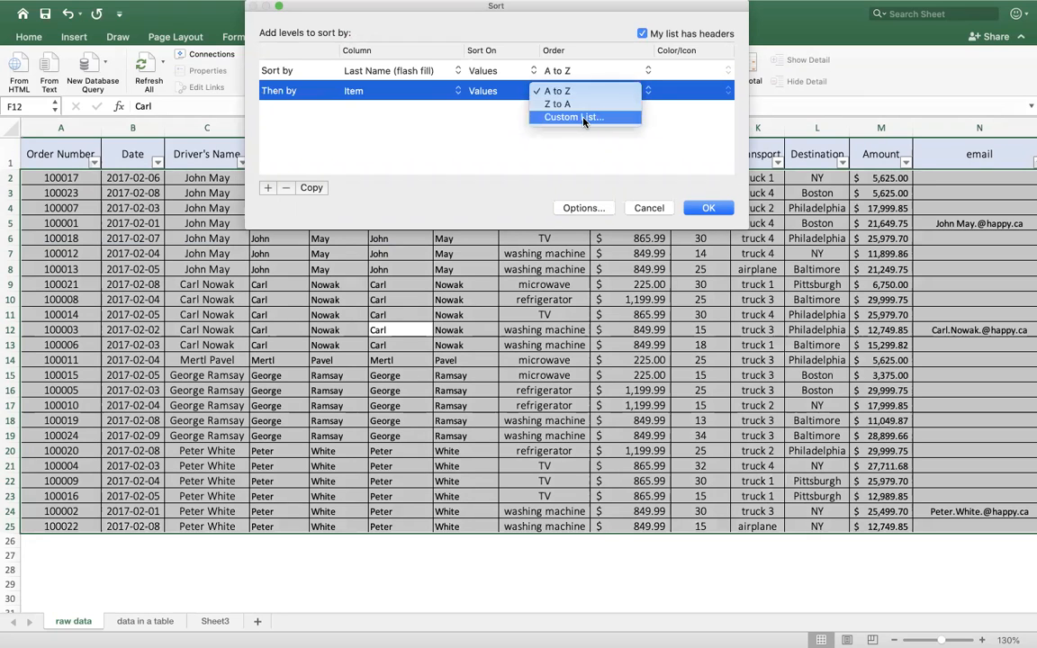
click(583, 118)
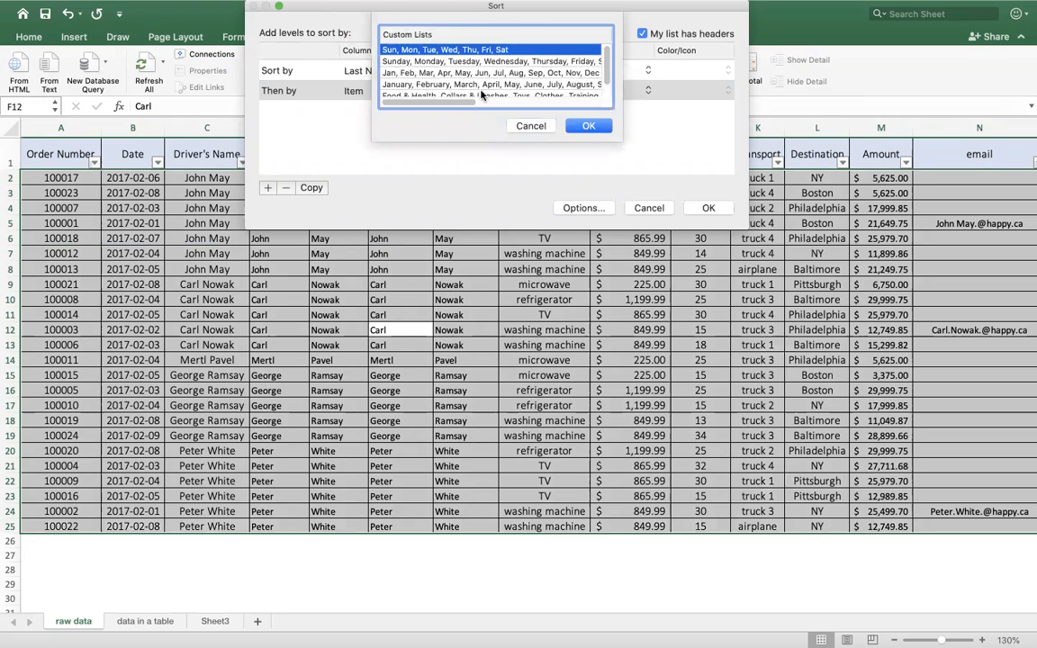
click(532, 126)
click(648, 207)
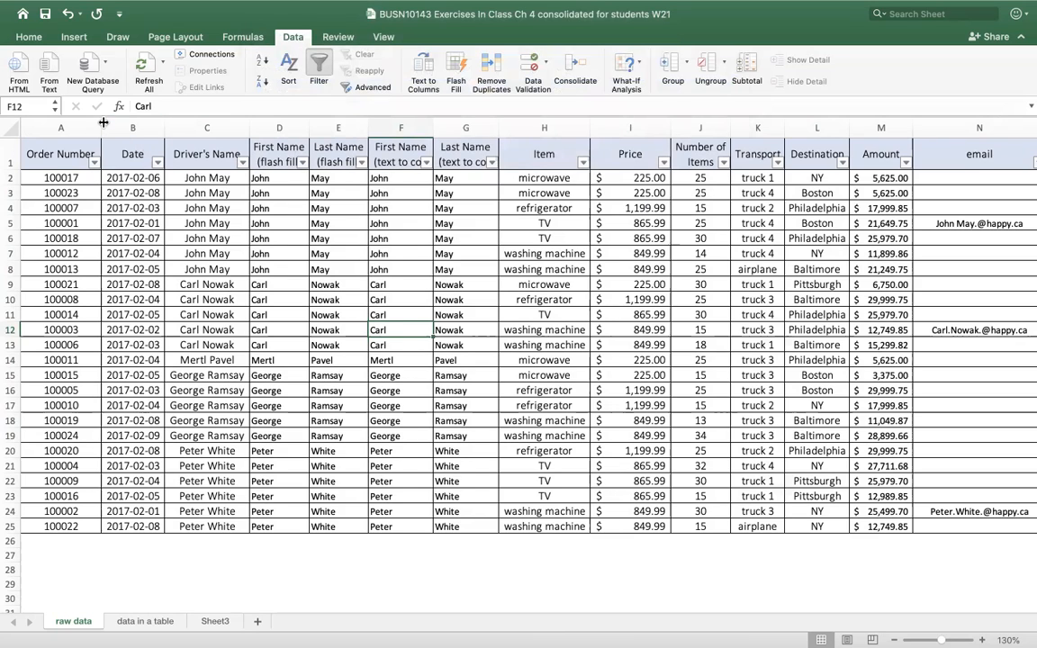
Open the Custom Lists settings in Excel's preferences and place the dialog clear of the Item column
mouse_move(41, 7)
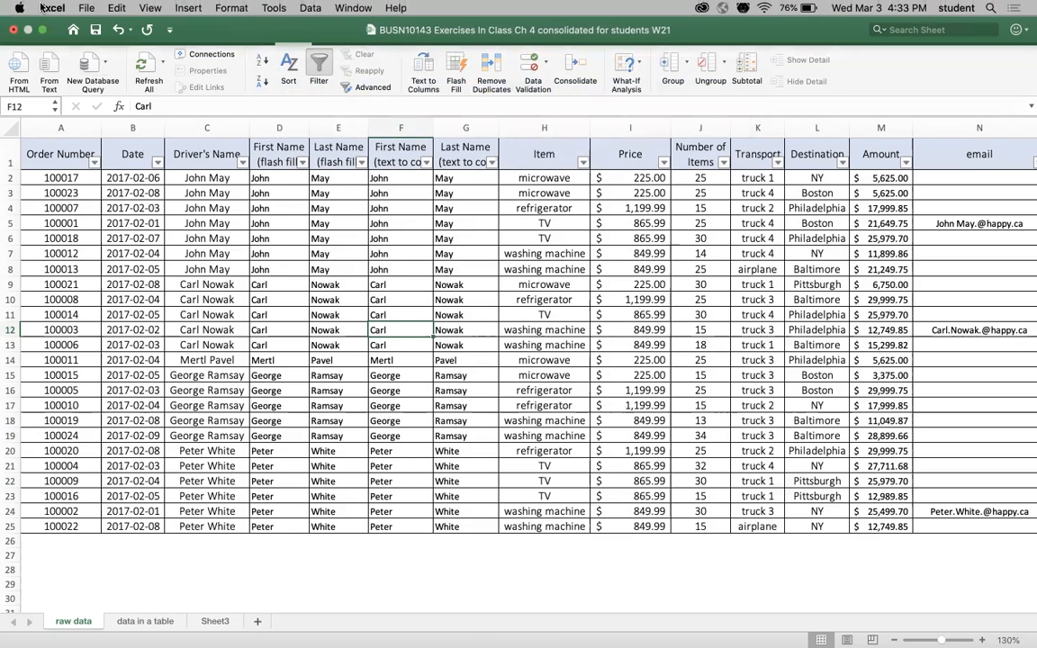
click(86, 8)
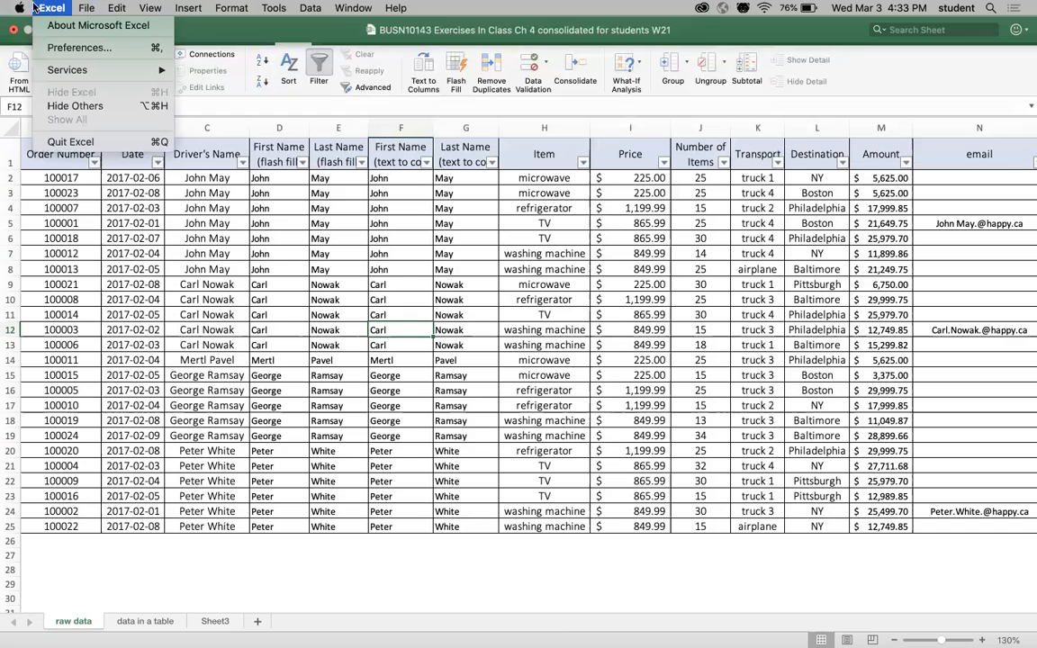
click(42, 8)
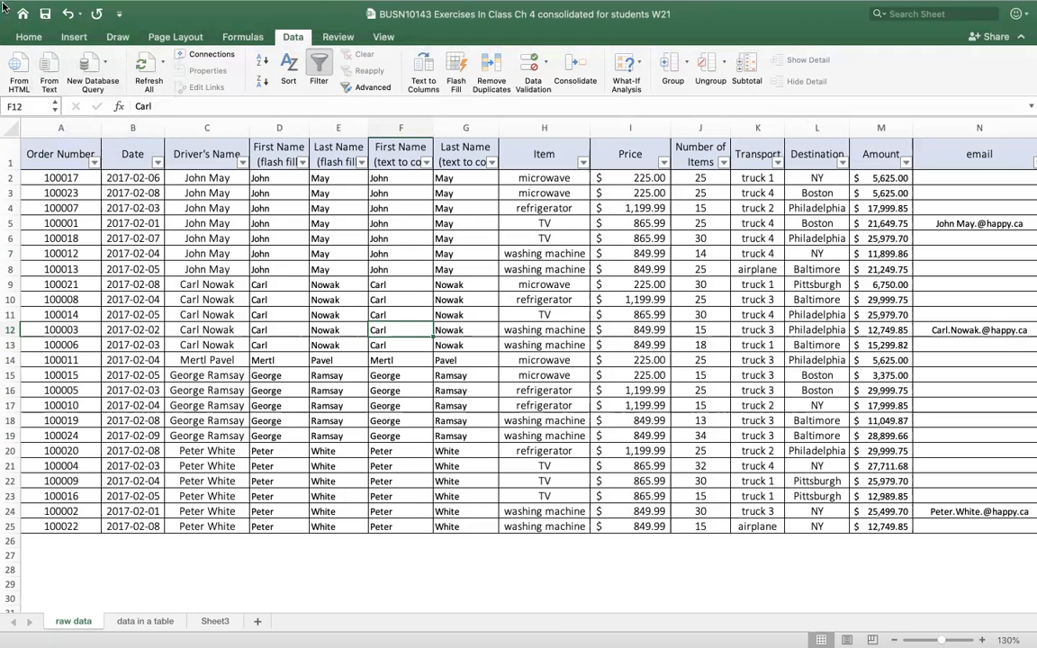
click(54, 9)
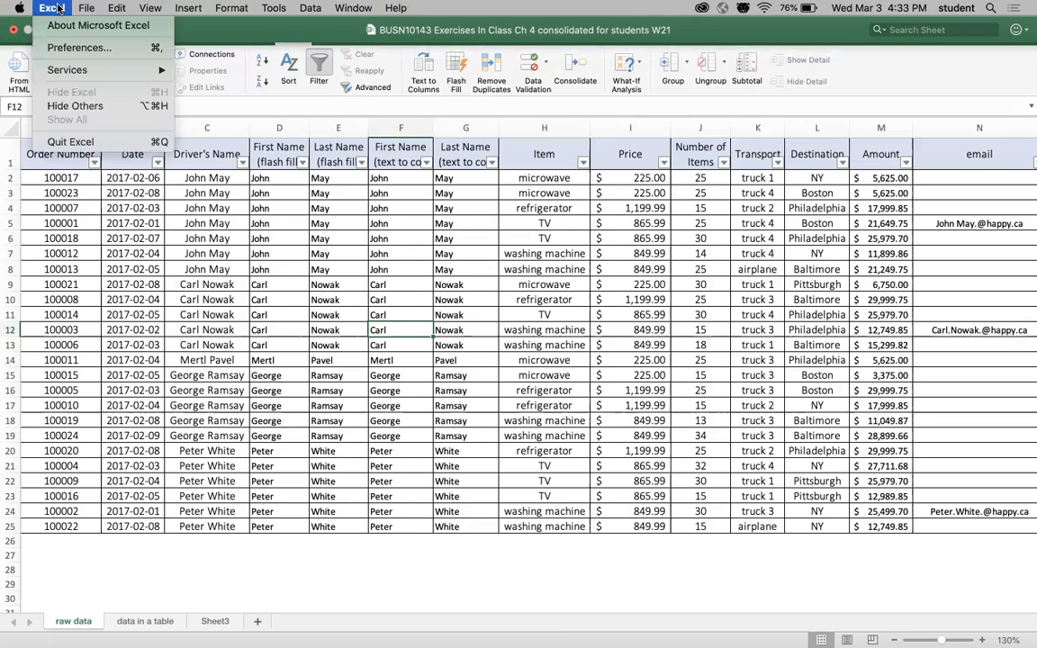
click(74, 50)
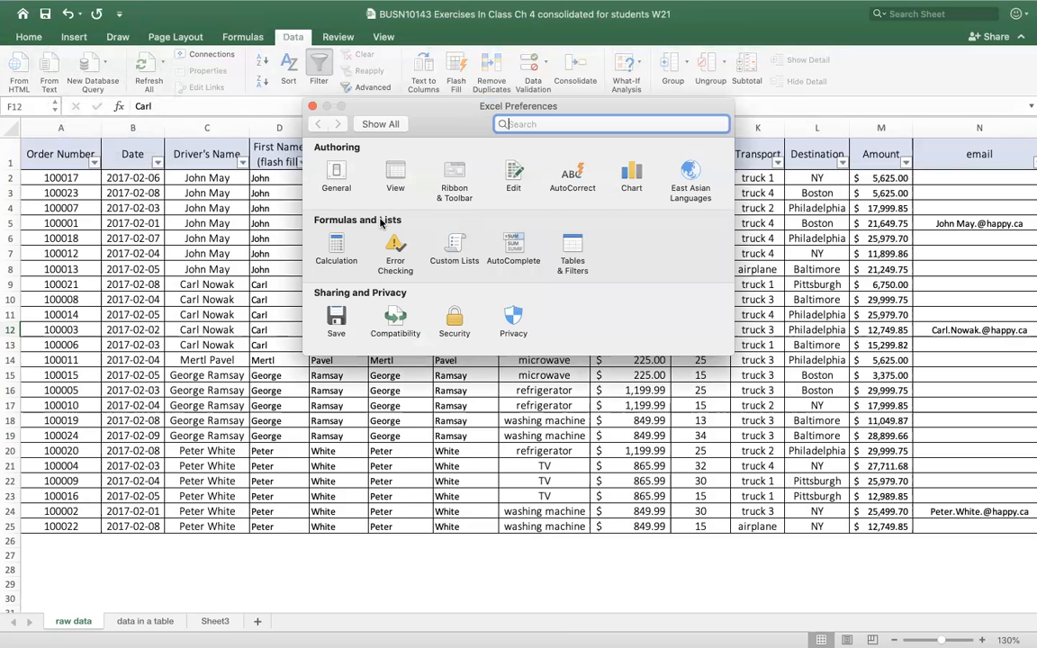
click(455, 247)
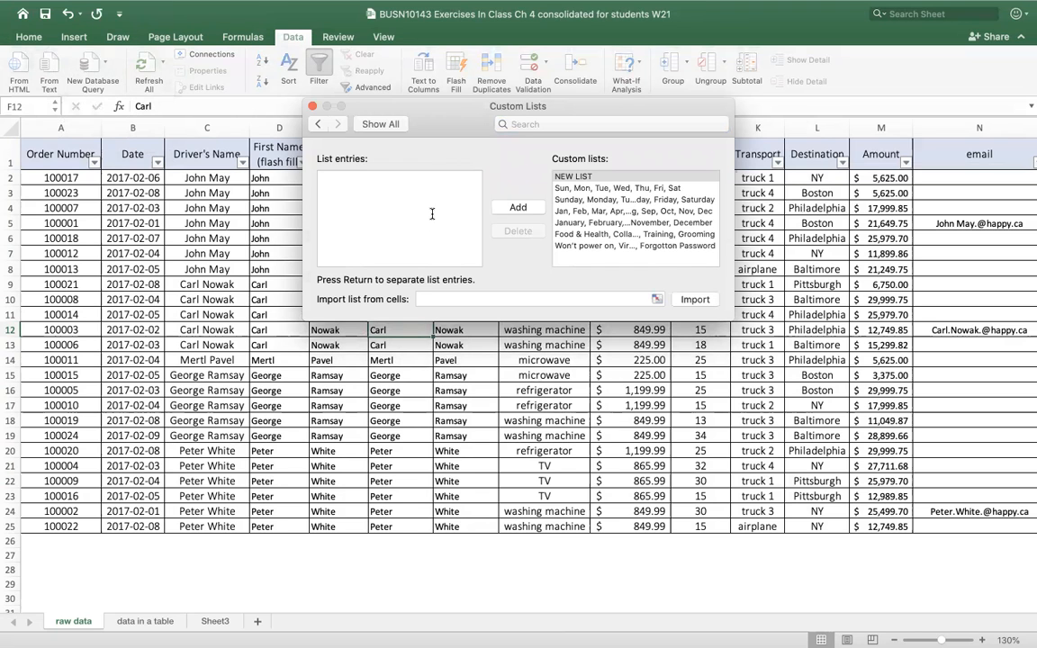
drag(491, 108, 249, 179)
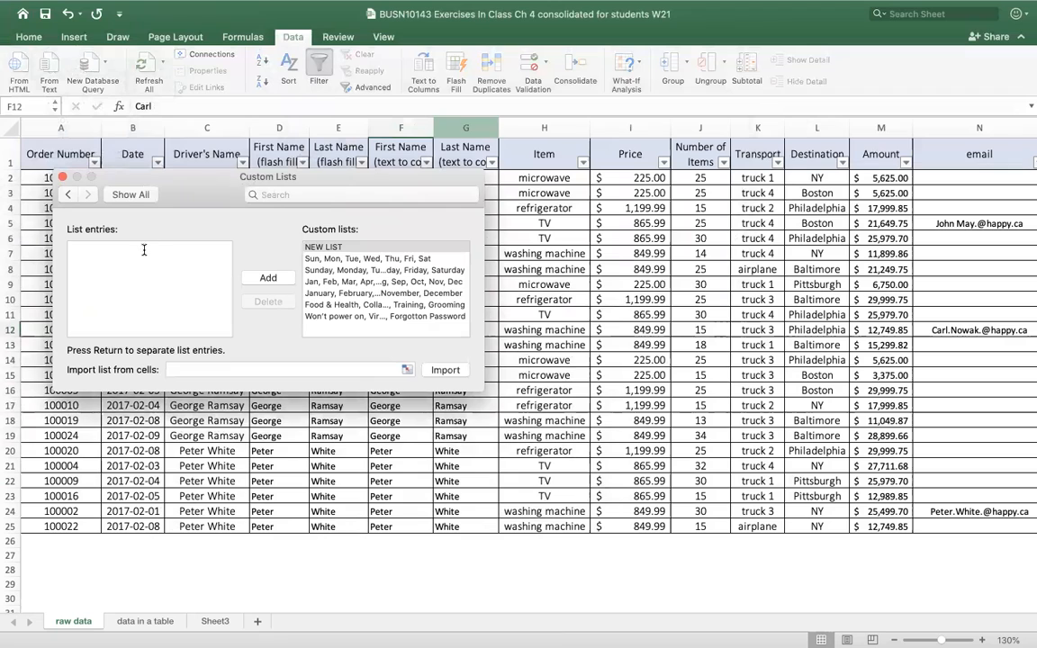
Add a custom list with the entries TV, refrigerators, washing machine and microwave, and close the preferences
text(TV)
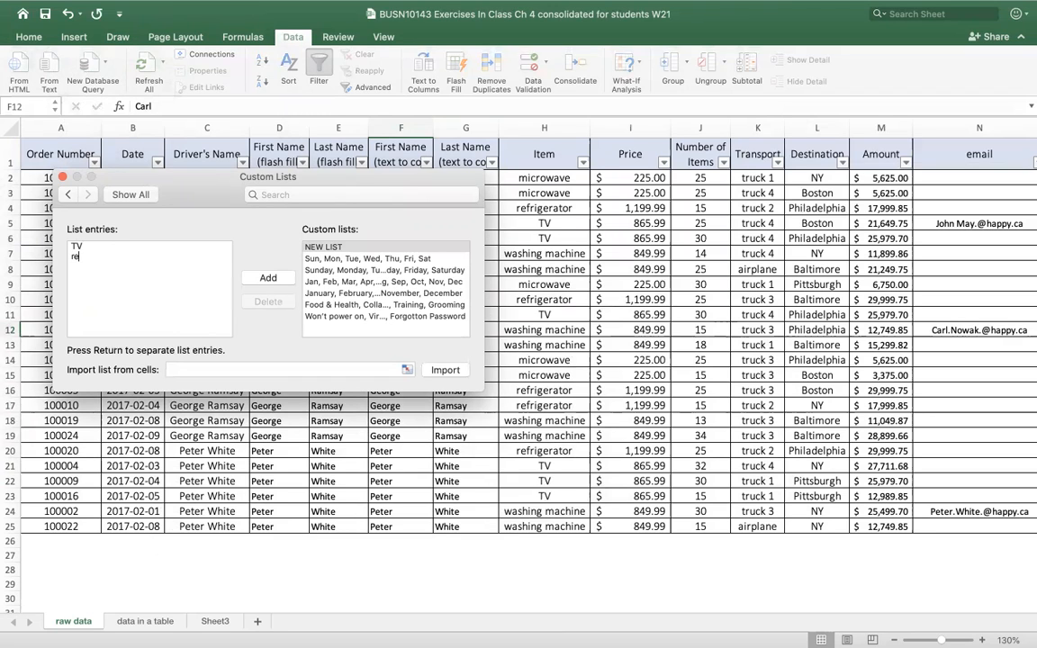
text(refrigerators)
key(Return)
text(washing machine)
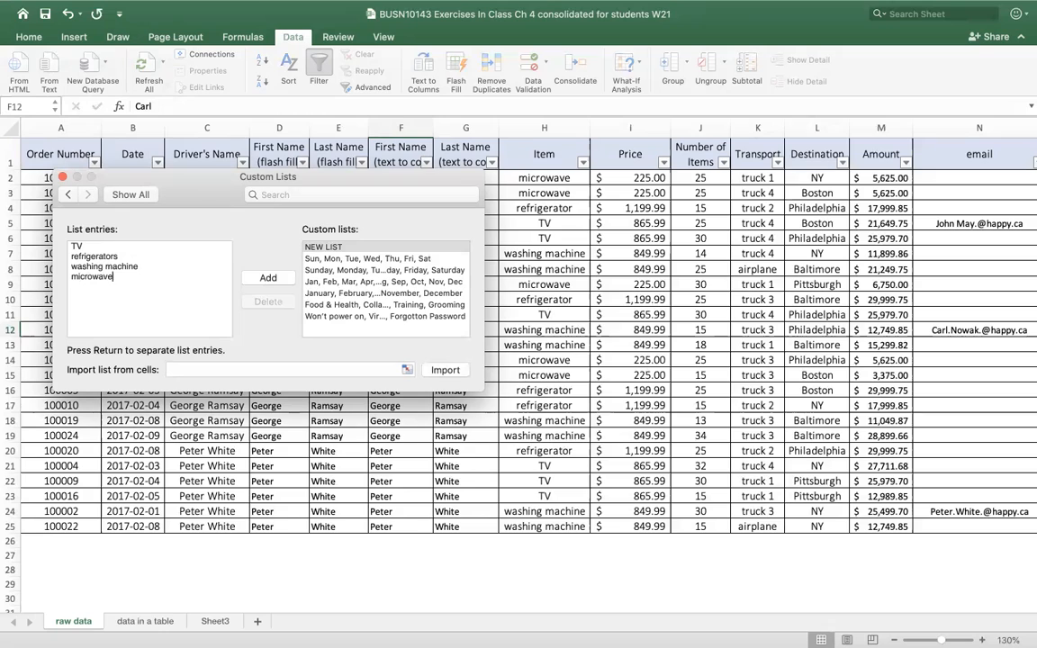
click(268, 279)
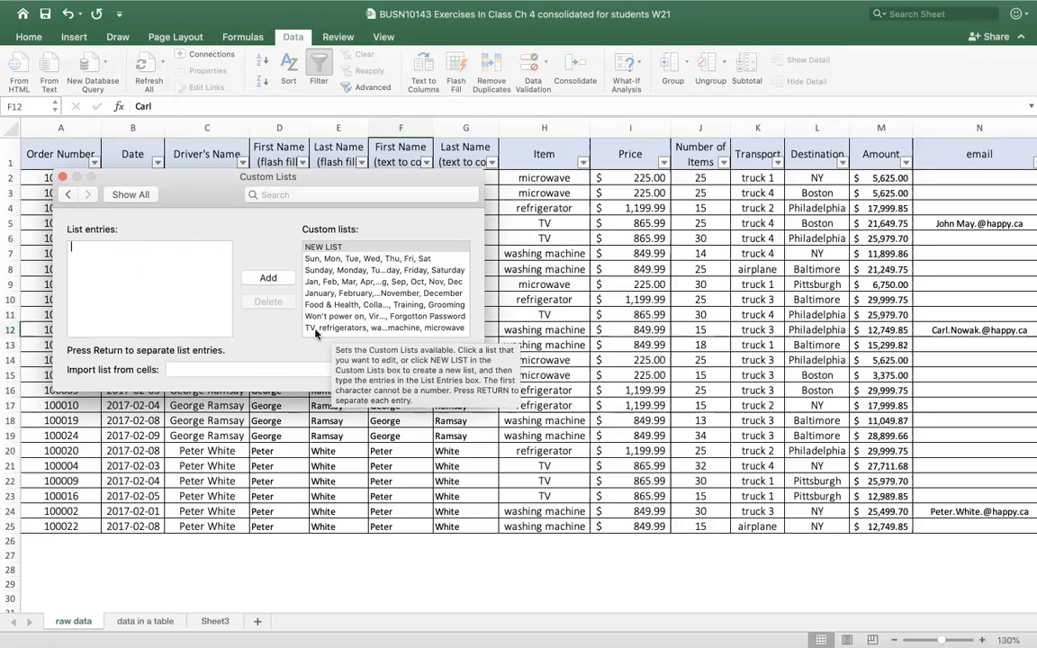
click(62, 177)
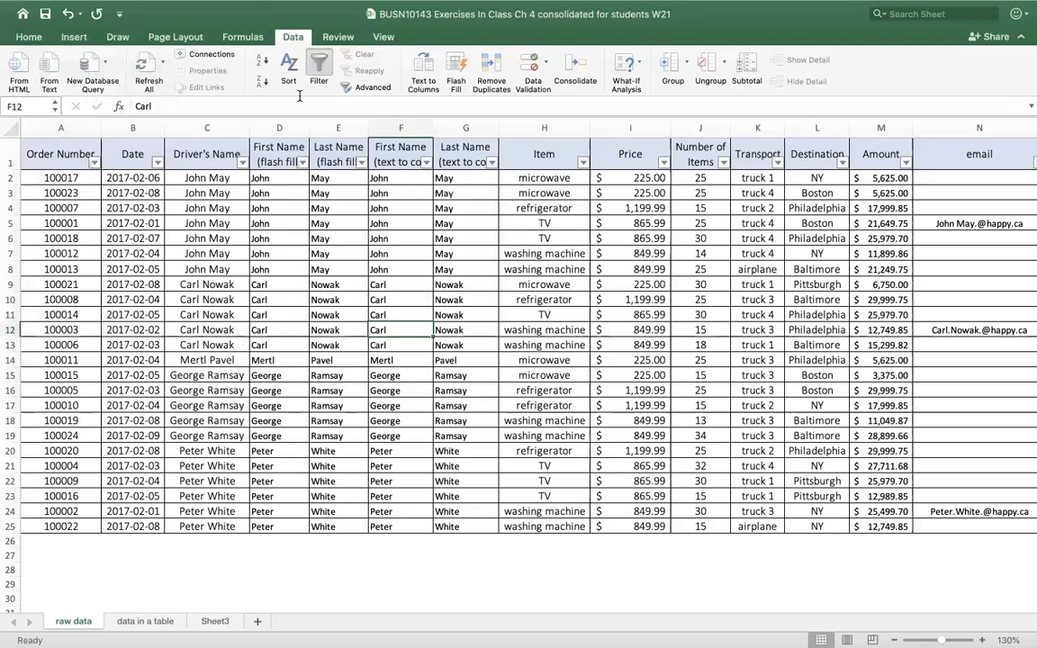
Set the Item sort level's order to the custom list TV, refrigerators, washing machine, microwave and apply the sort
click(287, 70)
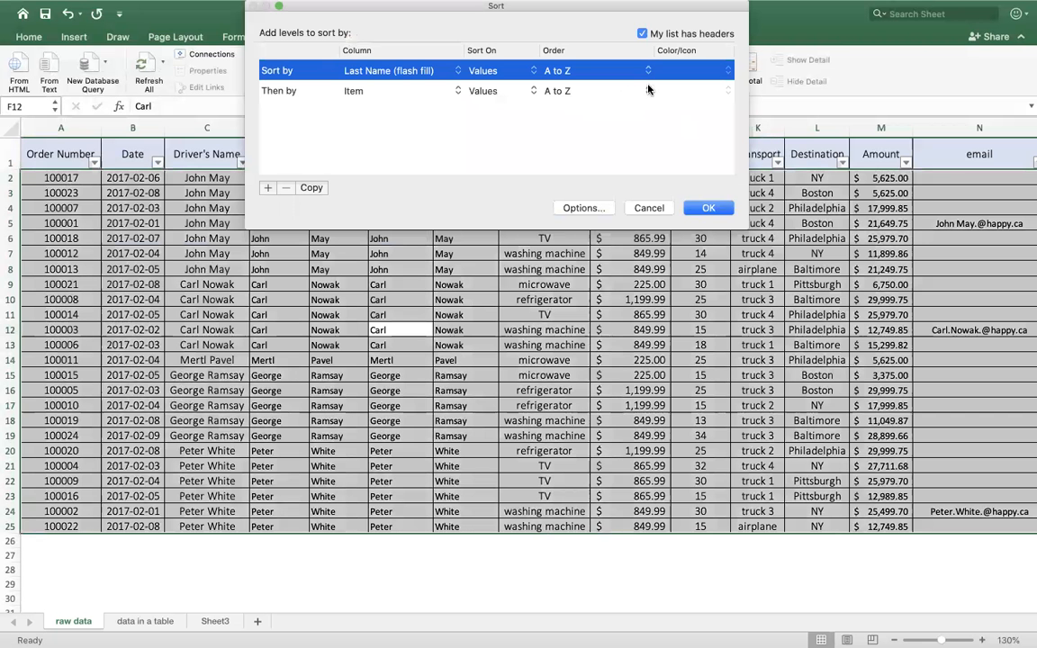
click(585, 90)
click(599, 118)
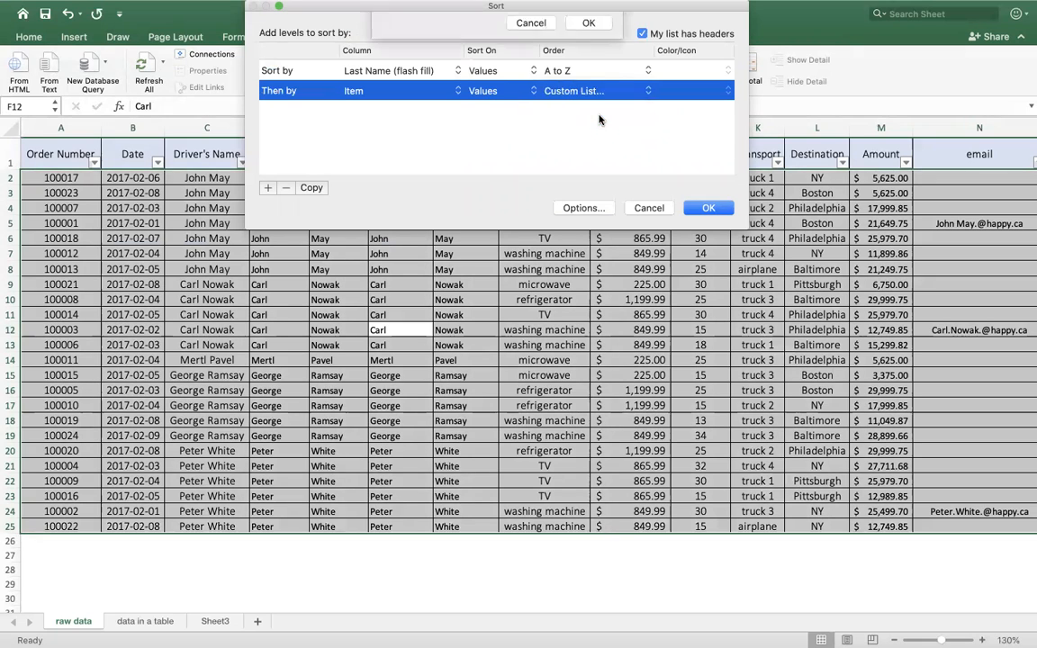
scroll(608, 61, down, 3)
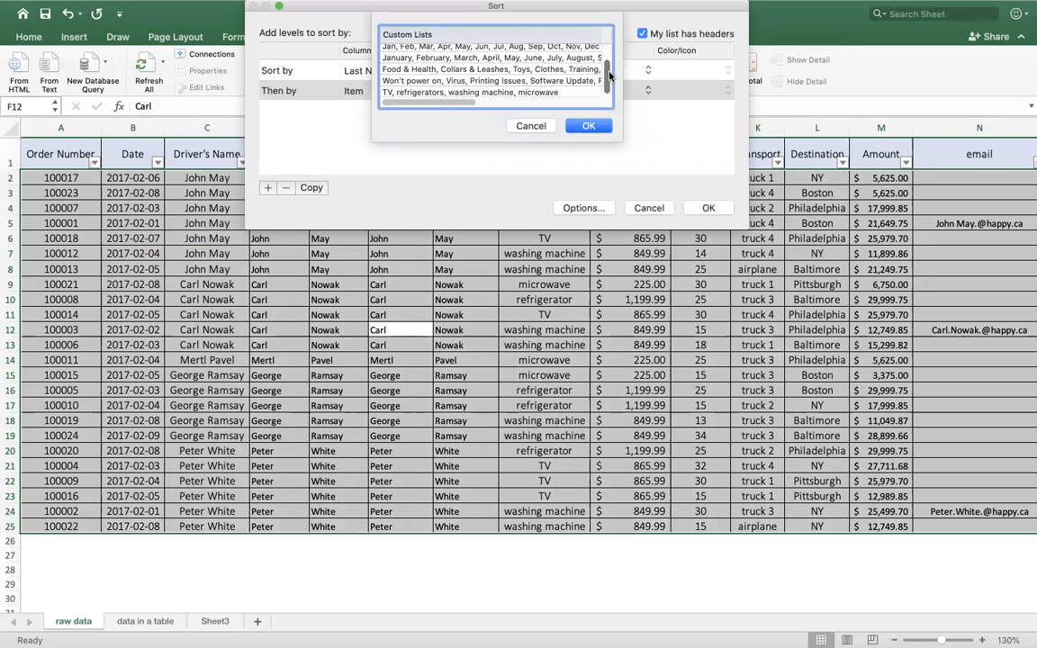
click(463, 90)
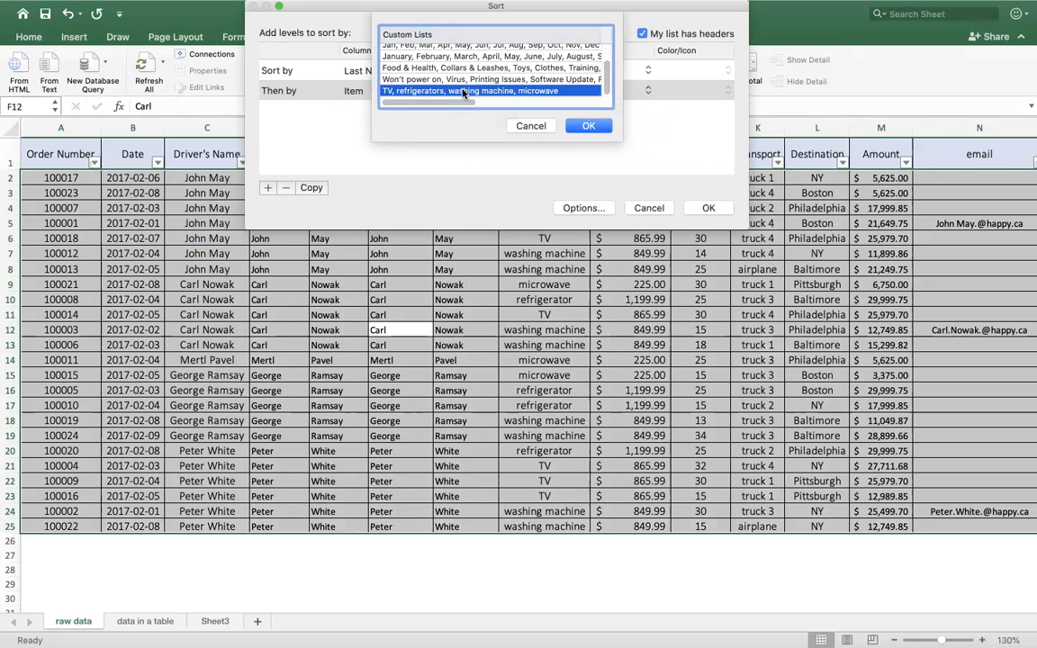
click(589, 128)
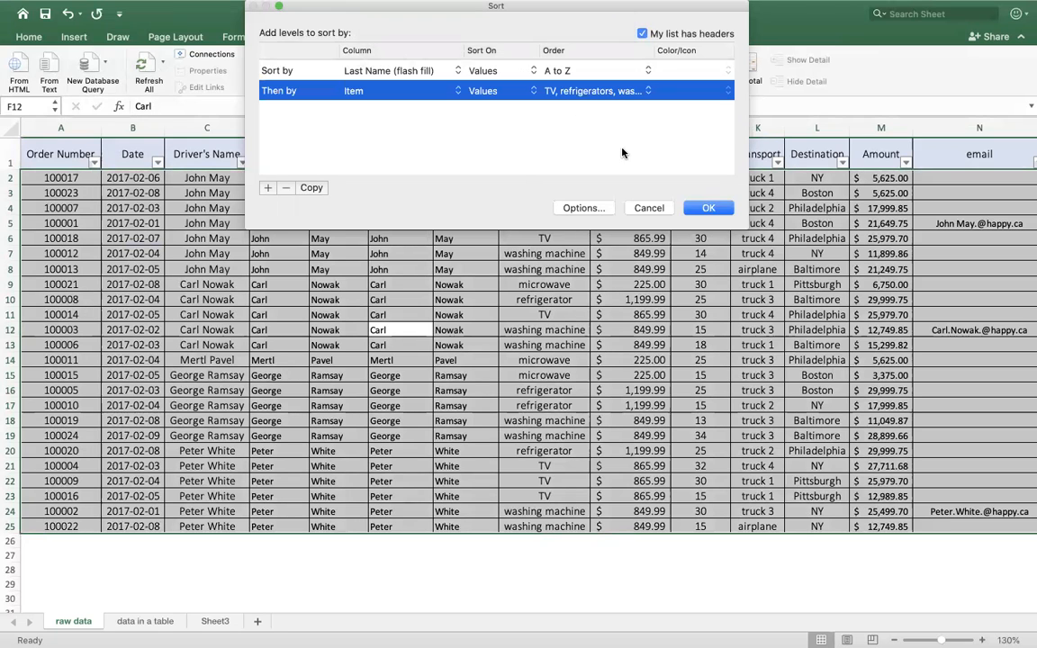
click(708, 208)
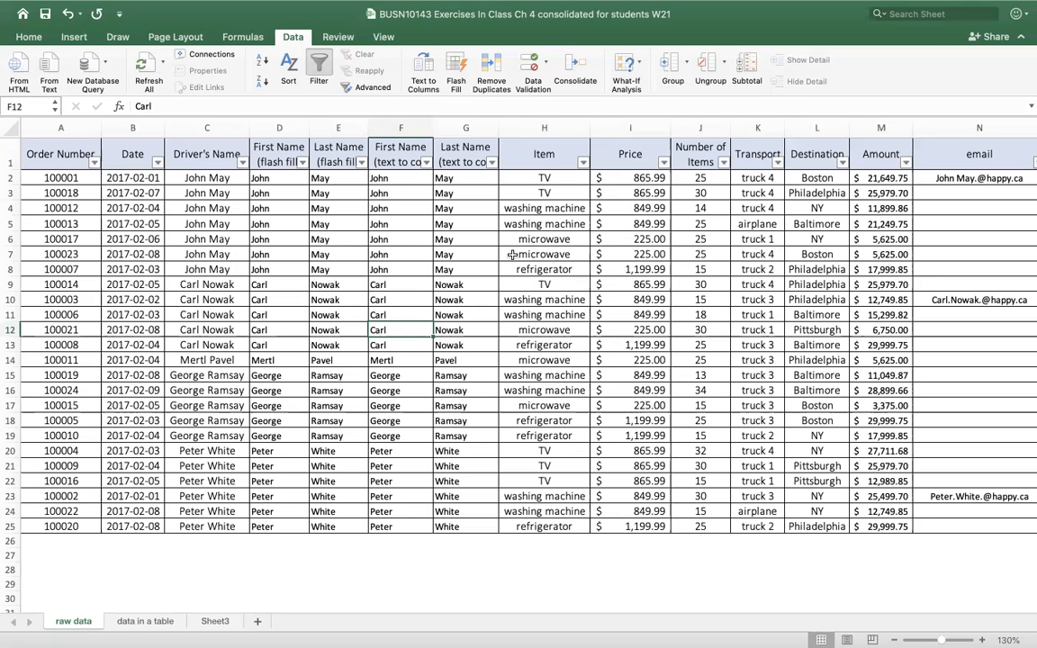
Sort the data by Order Number only, Smallest to Largest, removing the Item sort level
click(156, 218)
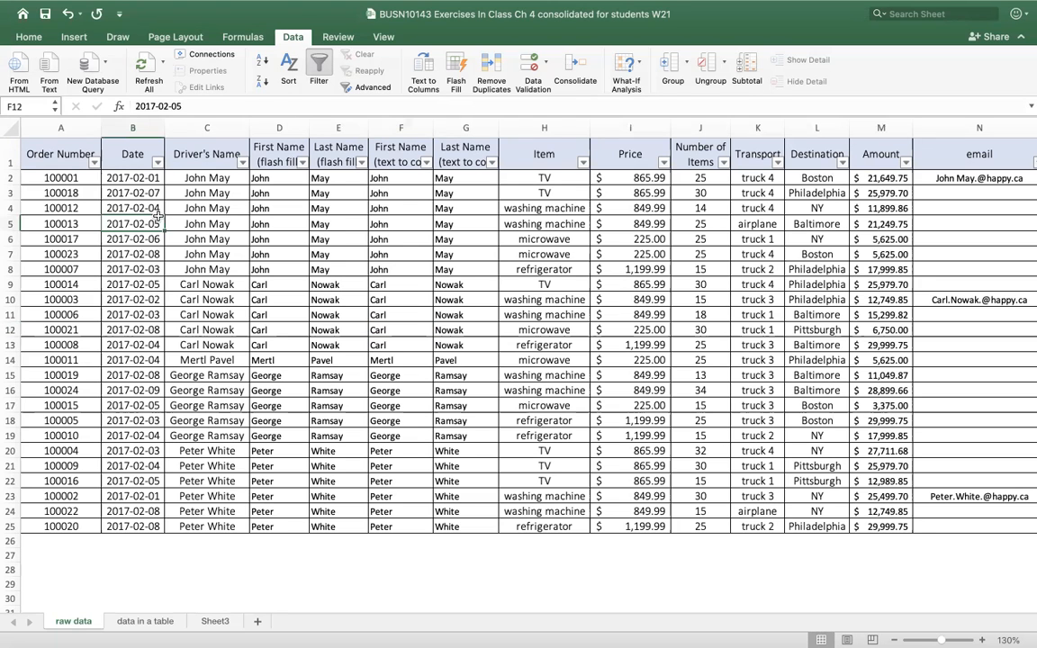
click(290, 66)
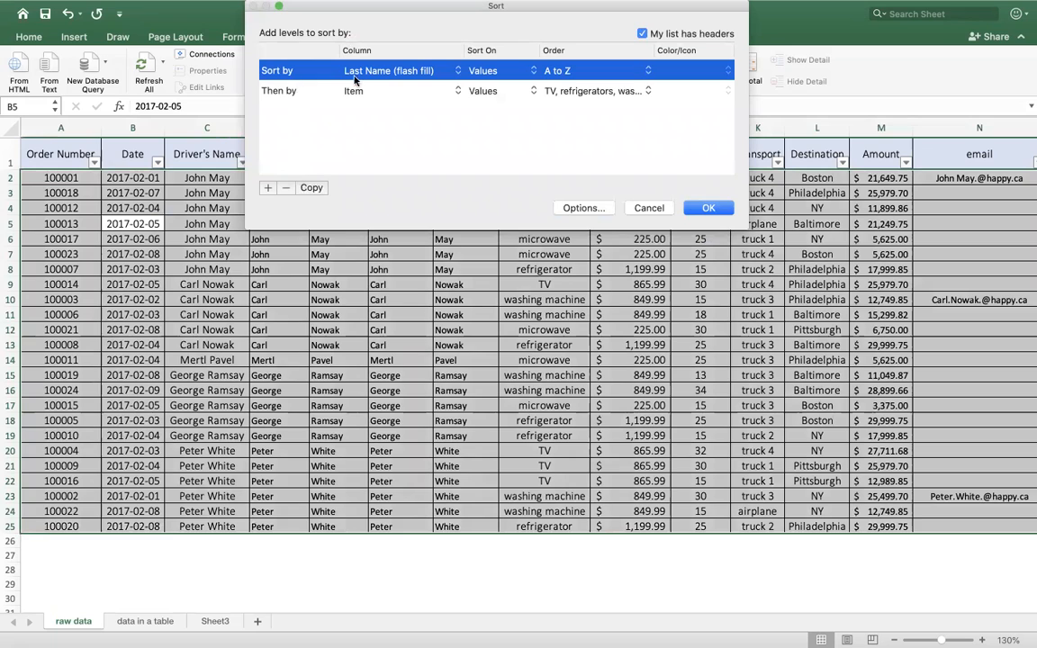
click(458, 69)
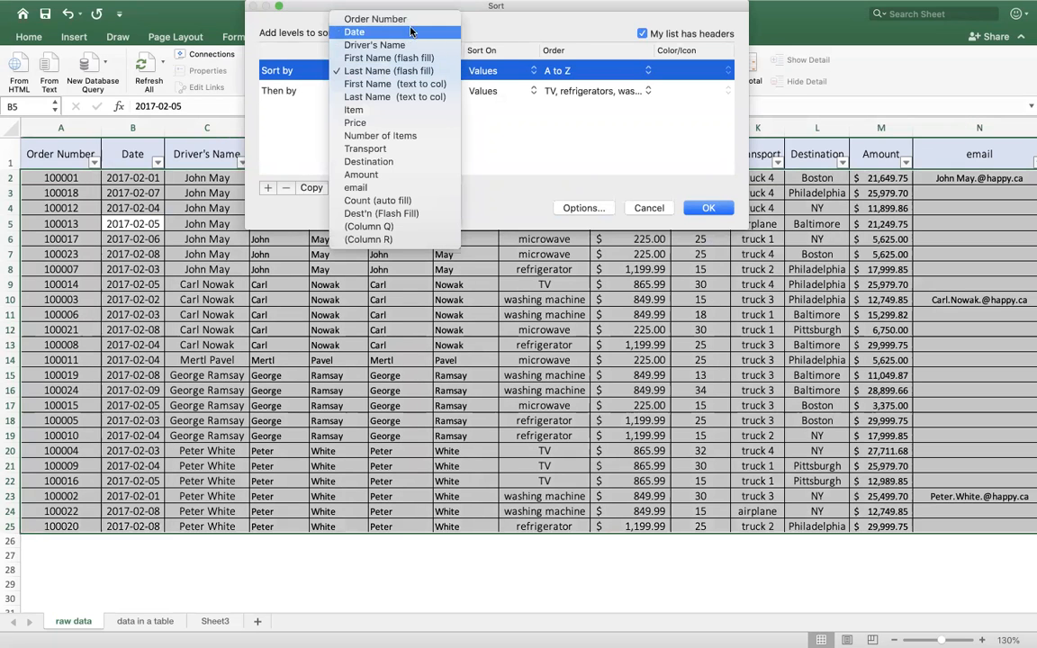
click(370, 18)
click(290, 90)
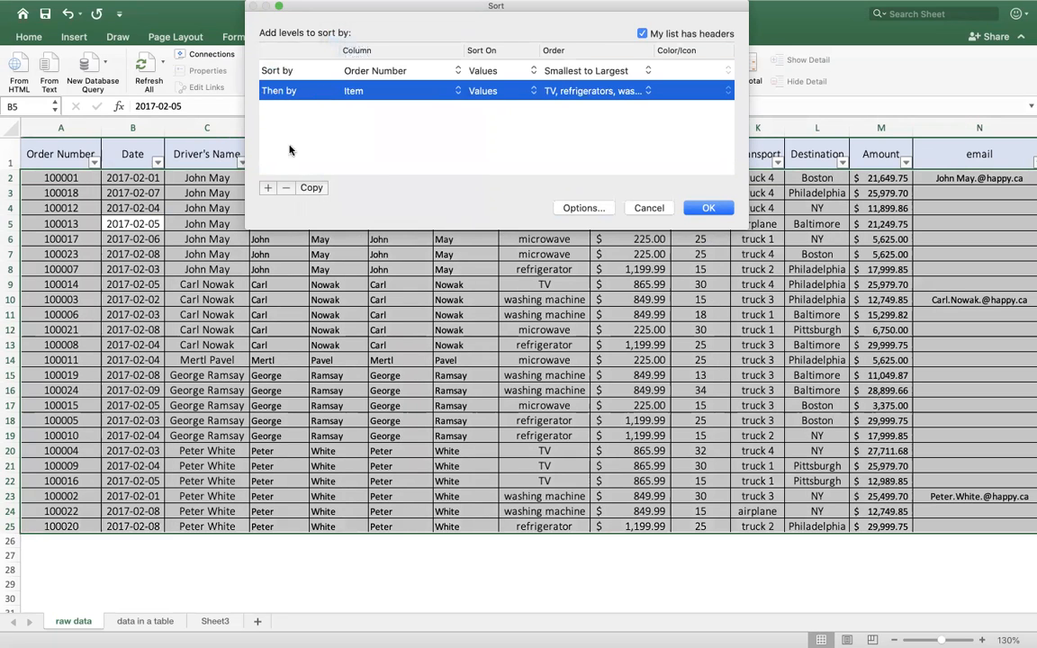
click(285, 188)
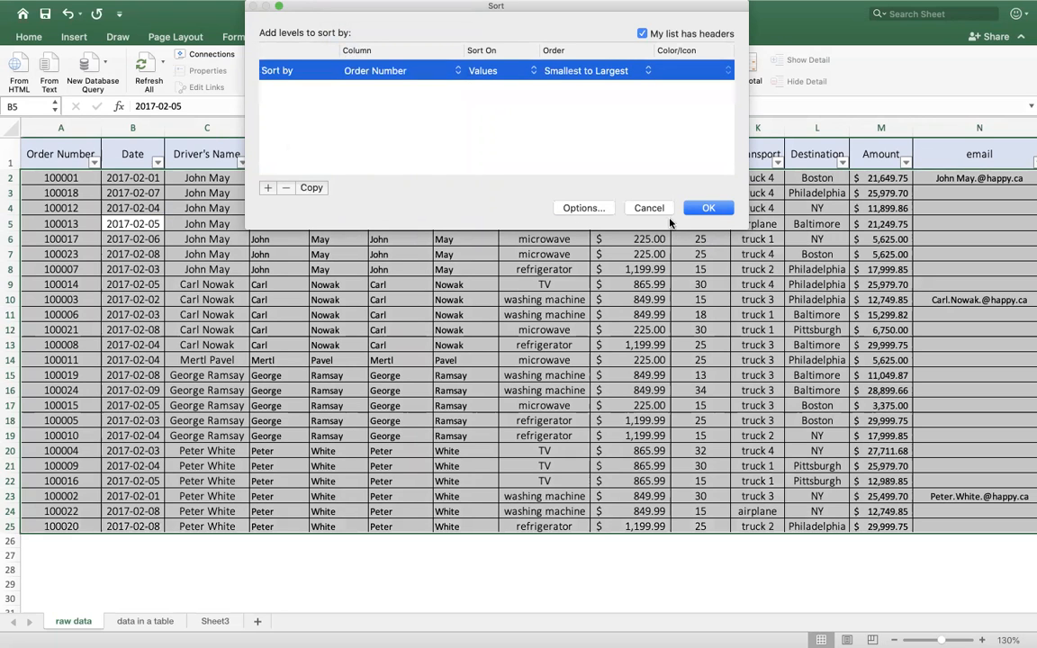
click(707, 208)
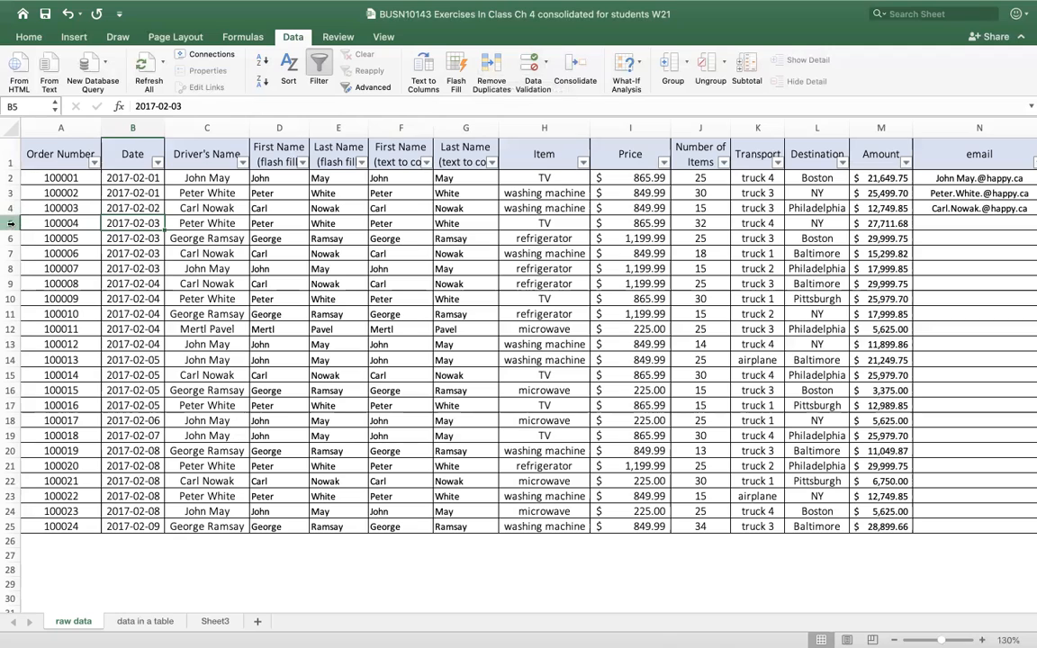
Copy rows 5 to 7 and insert the copied rows above row 2 to create duplicate records
drag(11, 222, 11, 253)
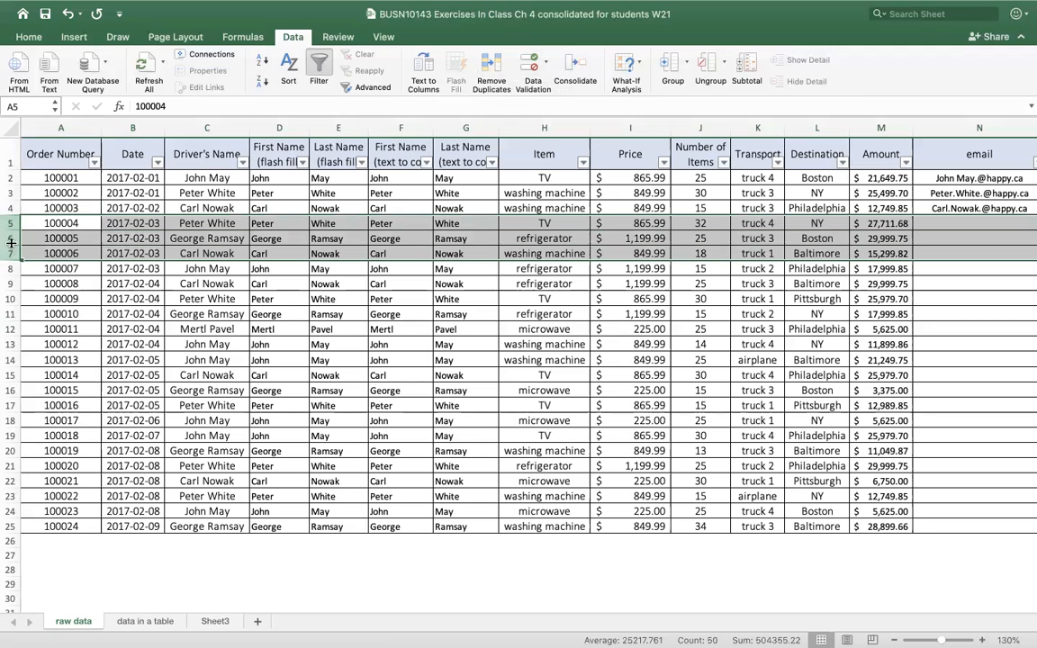
right_click(11, 243)
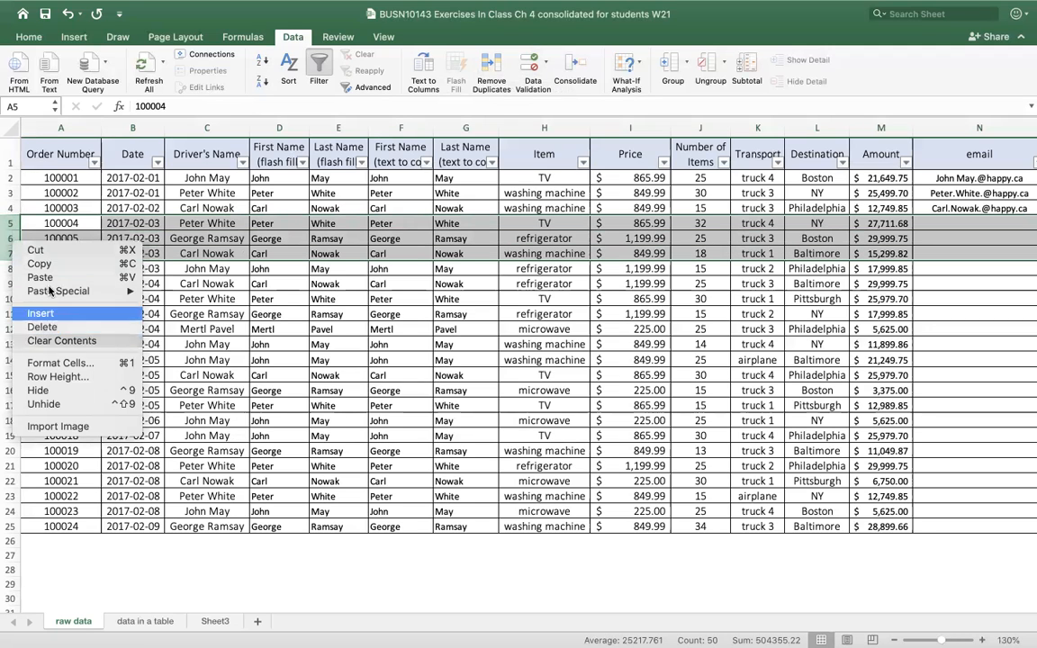
click(47, 264)
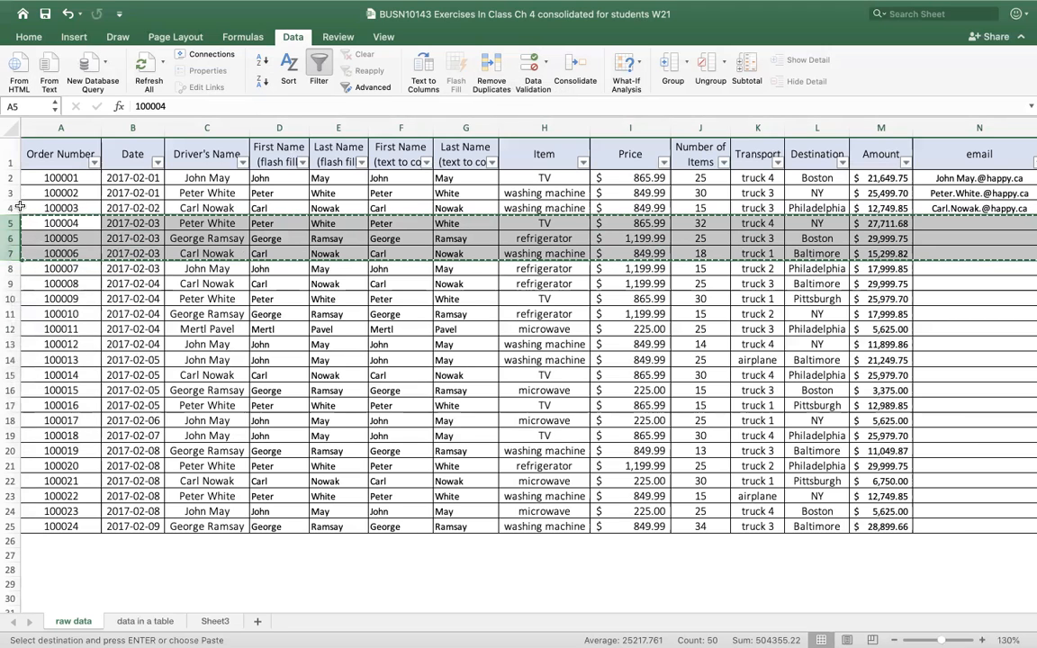
click(11, 178)
right_click(11, 178)
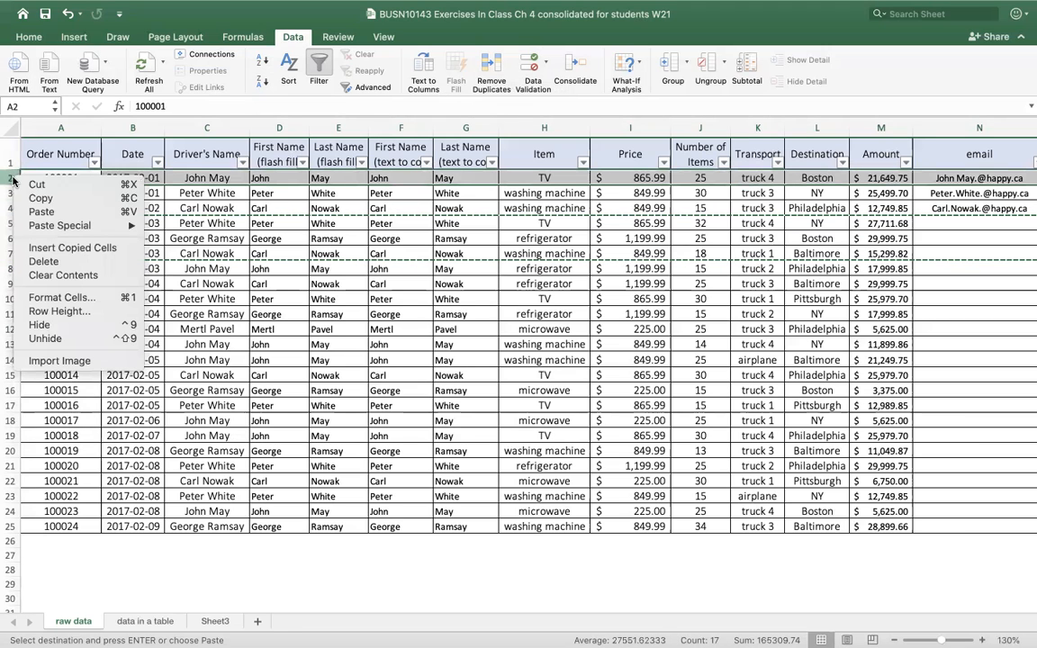
click(54, 247)
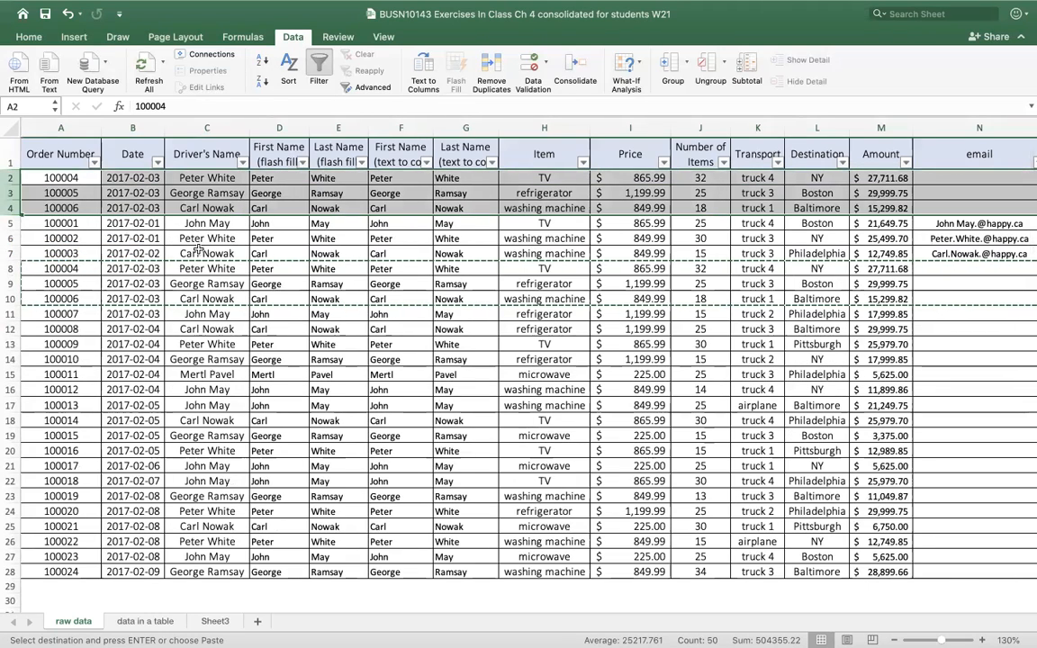
key(Escape)
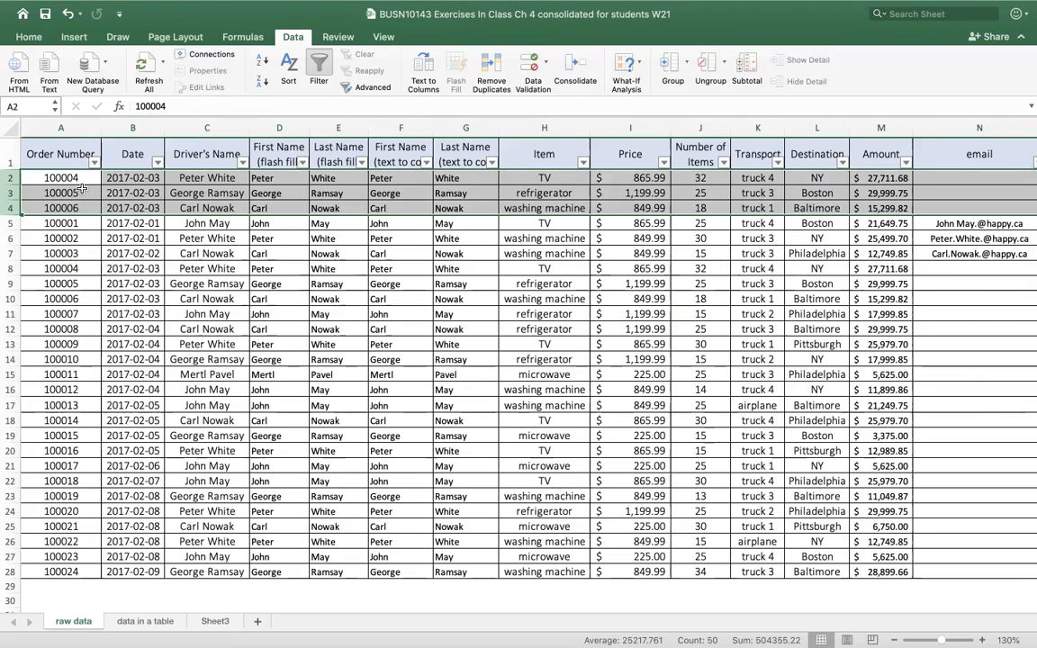
click(84, 235)
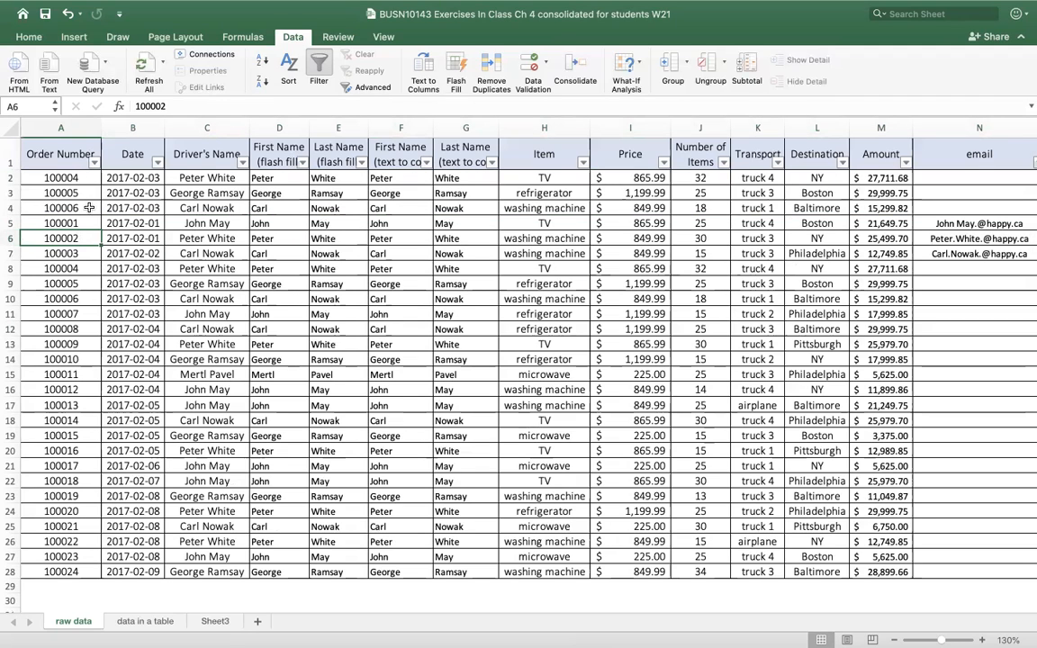
drag(83, 179, 80, 216)
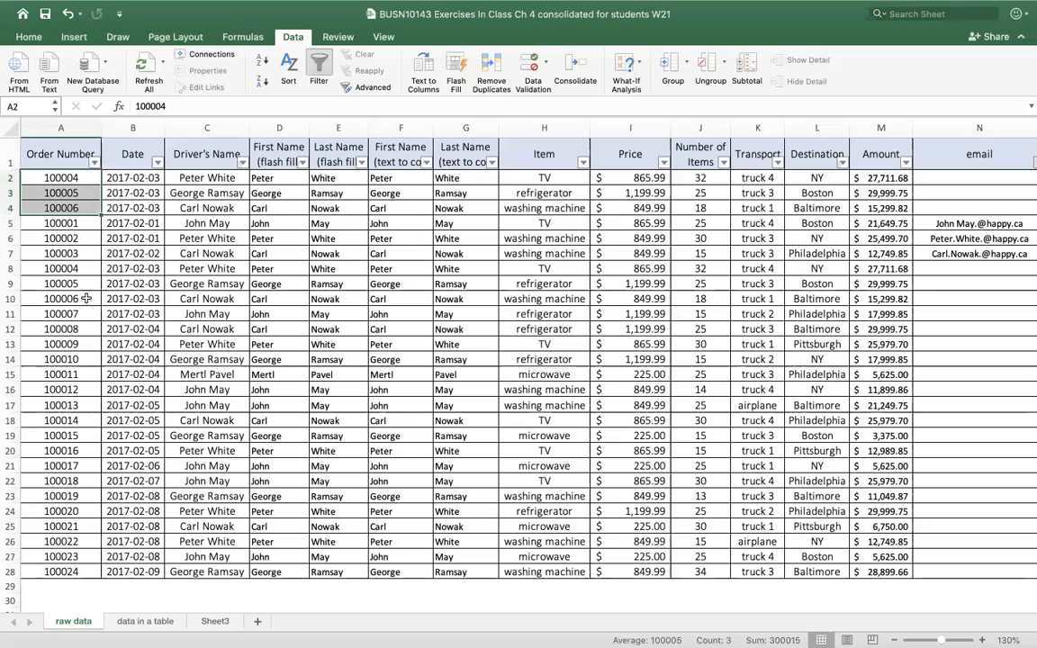
drag(85, 269, 92, 292)
key(Right)
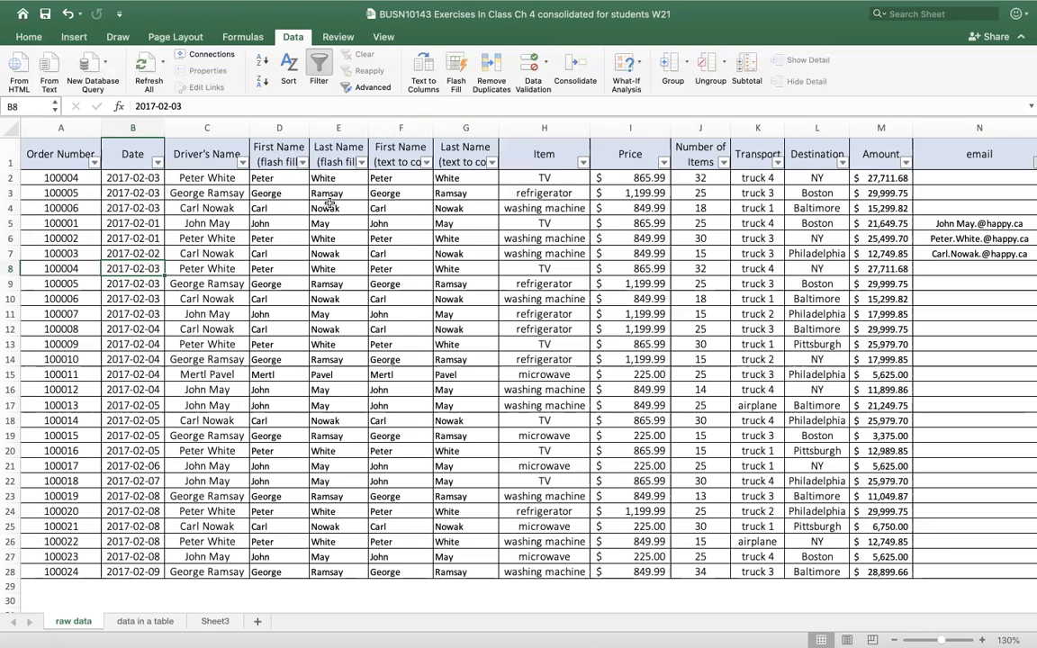
Remove the duplicate rows from the data, treating the first row as headers and comparing all columns
click(272, 212)
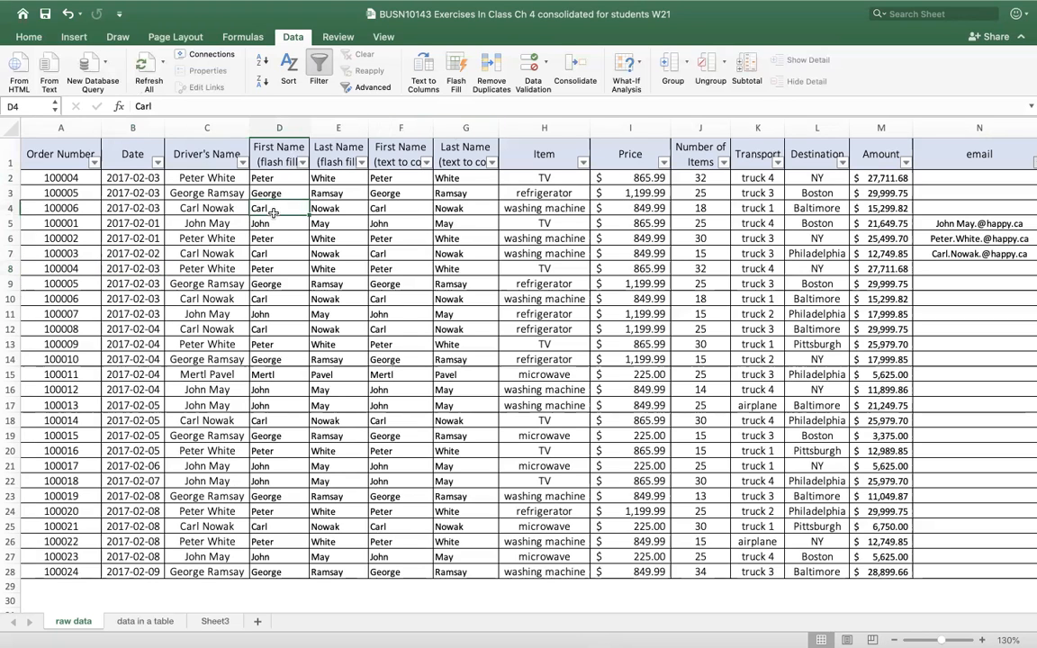
click(491, 63)
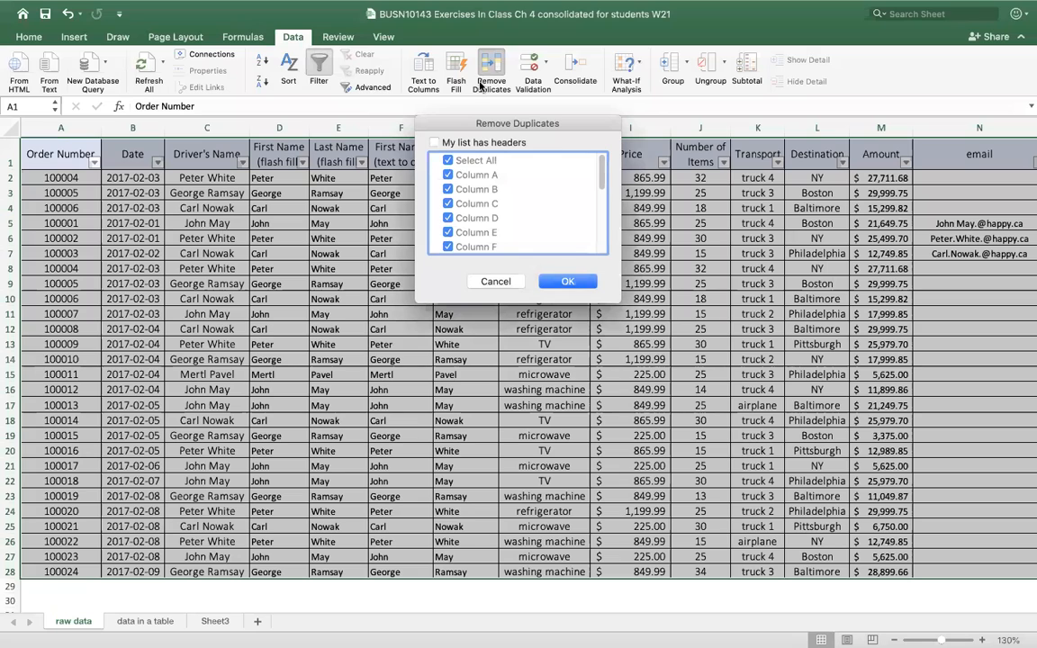
click(434, 144)
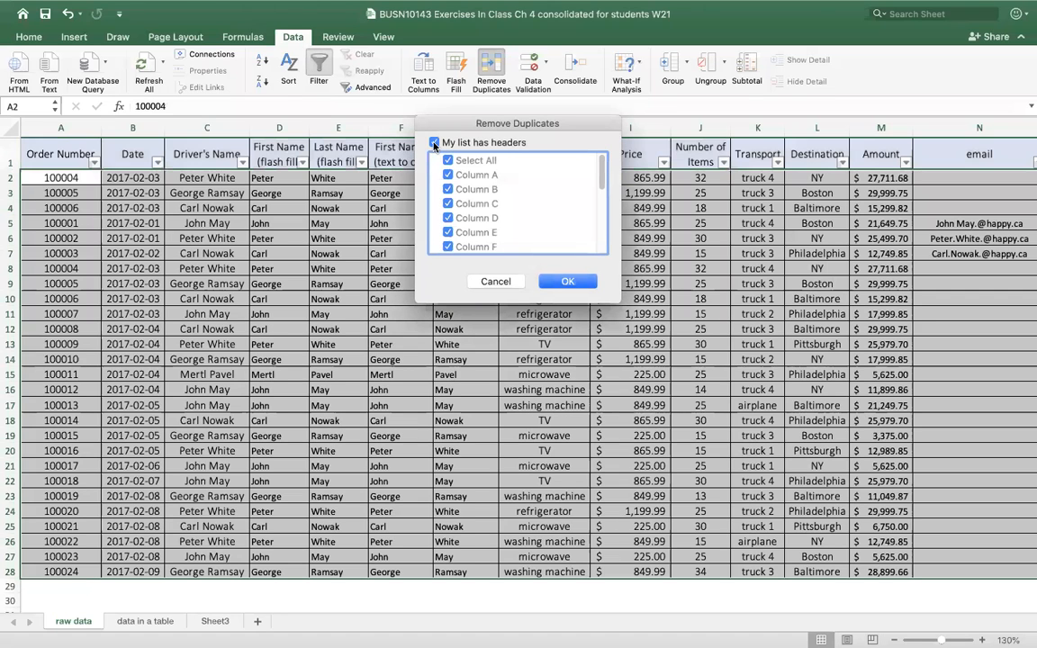
mouse_move(601, 172)
mouse_down()
mouse_move(606, 221)
mouse_move(604, 166)
mouse_up()
click(569, 282)
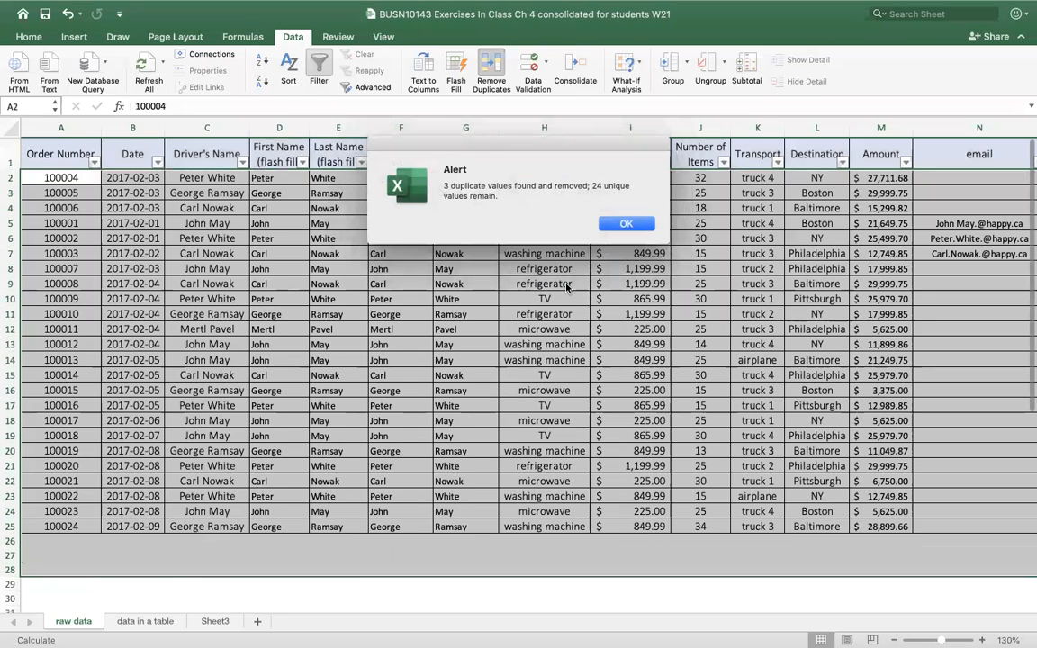
click(625, 225)
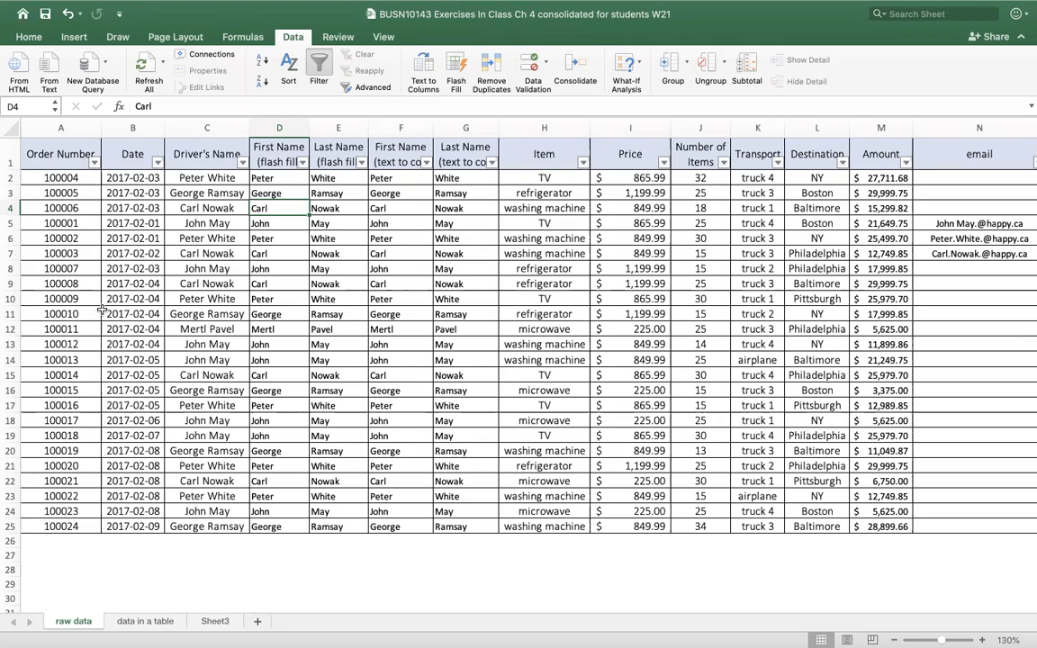
Sort the data by Order Number, Smallest to Largest
click(126, 223)
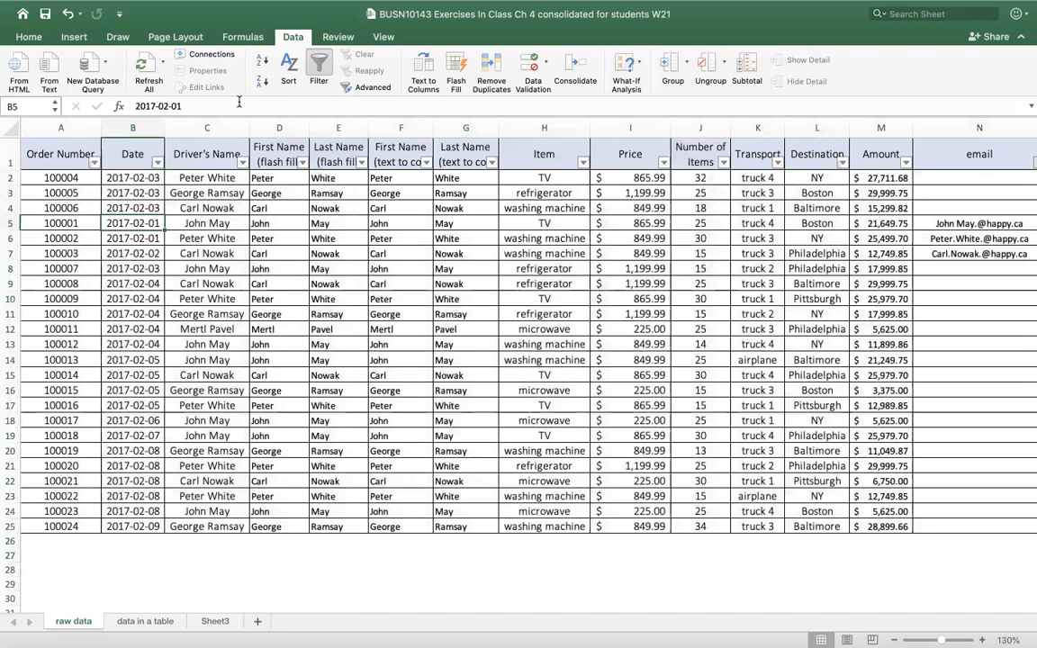
click(289, 67)
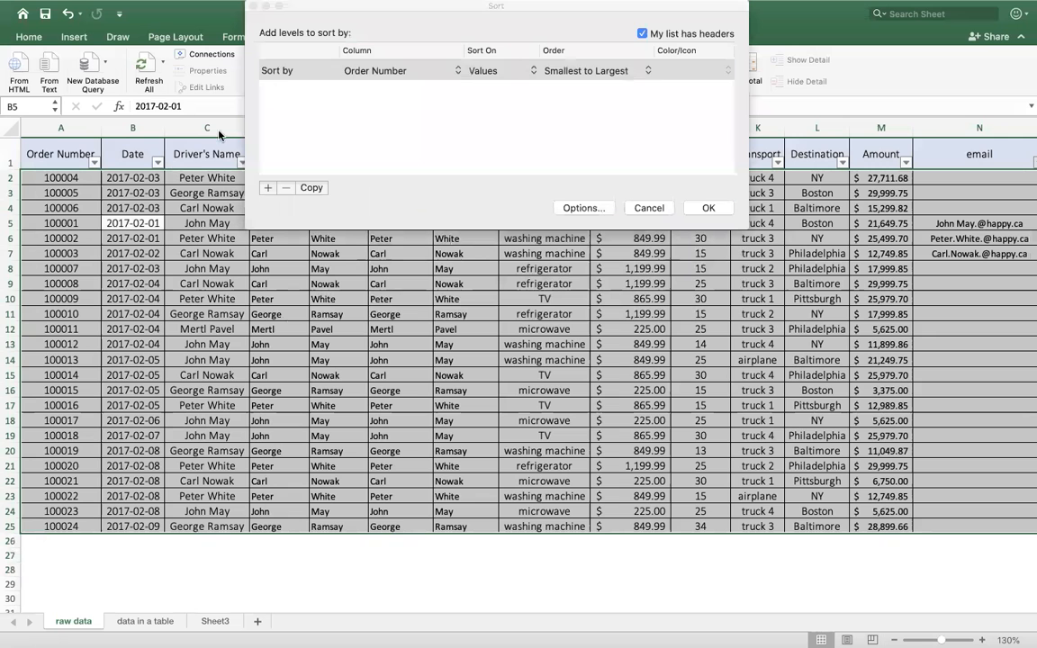
click(708, 209)
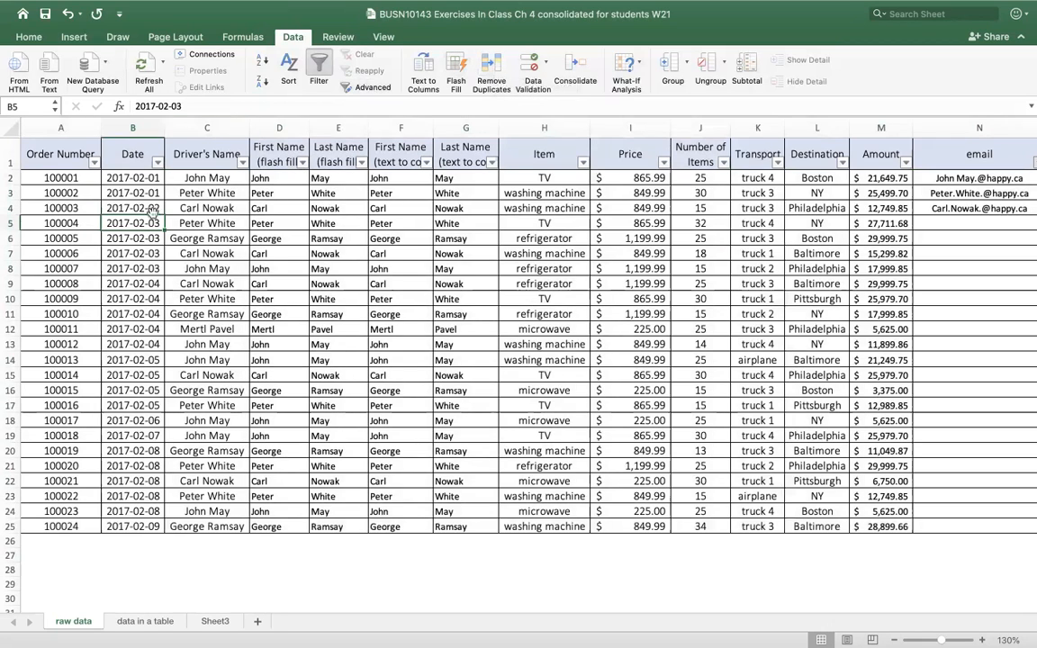
Examine the Date column's filter choices, including the month level under 2017, and close them without filtering
click(157, 162)
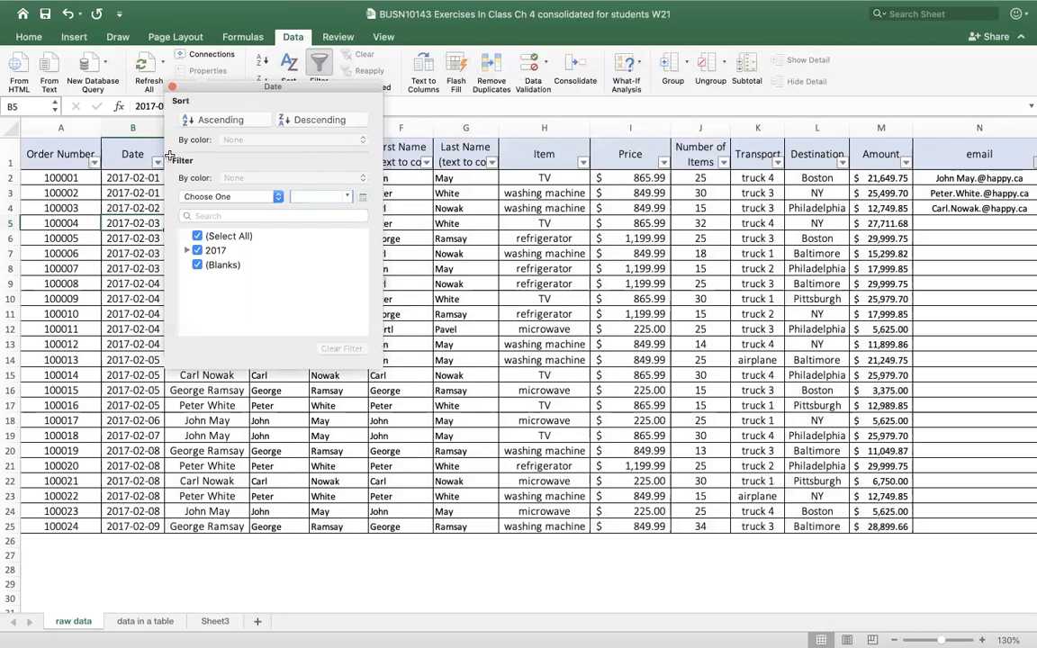
click(184, 250)
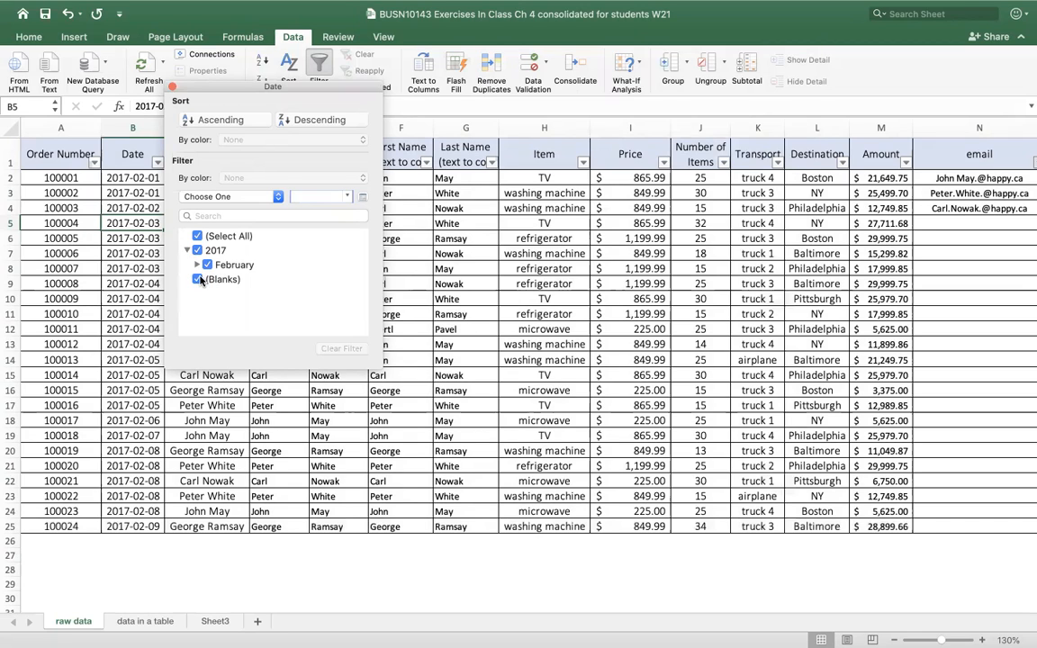
click(197, 236)
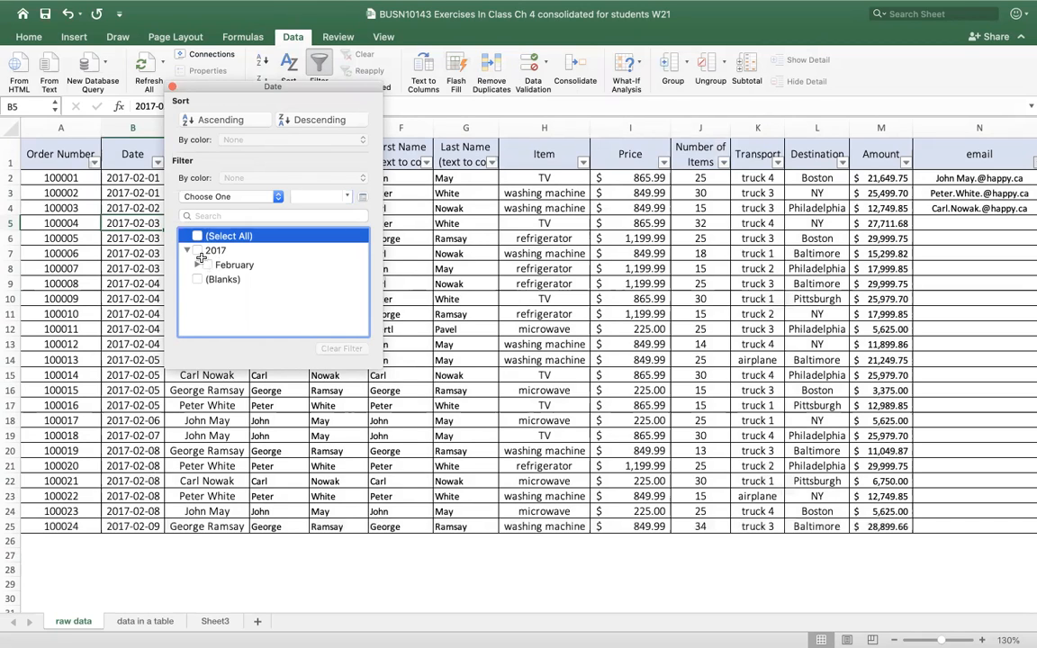
click(187, 250)
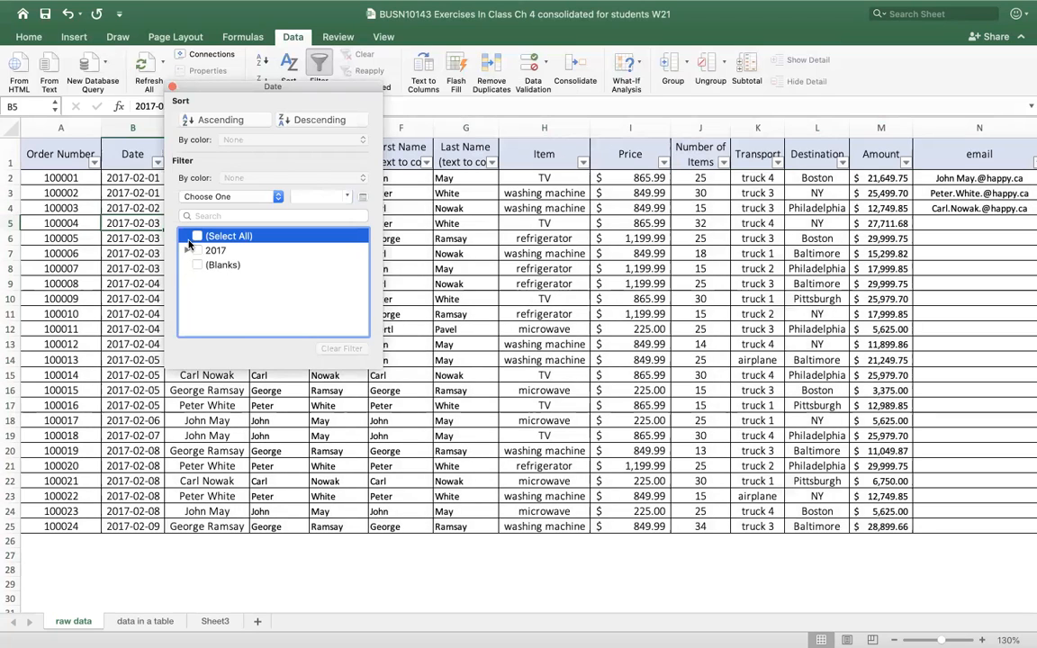
click(172, 87)
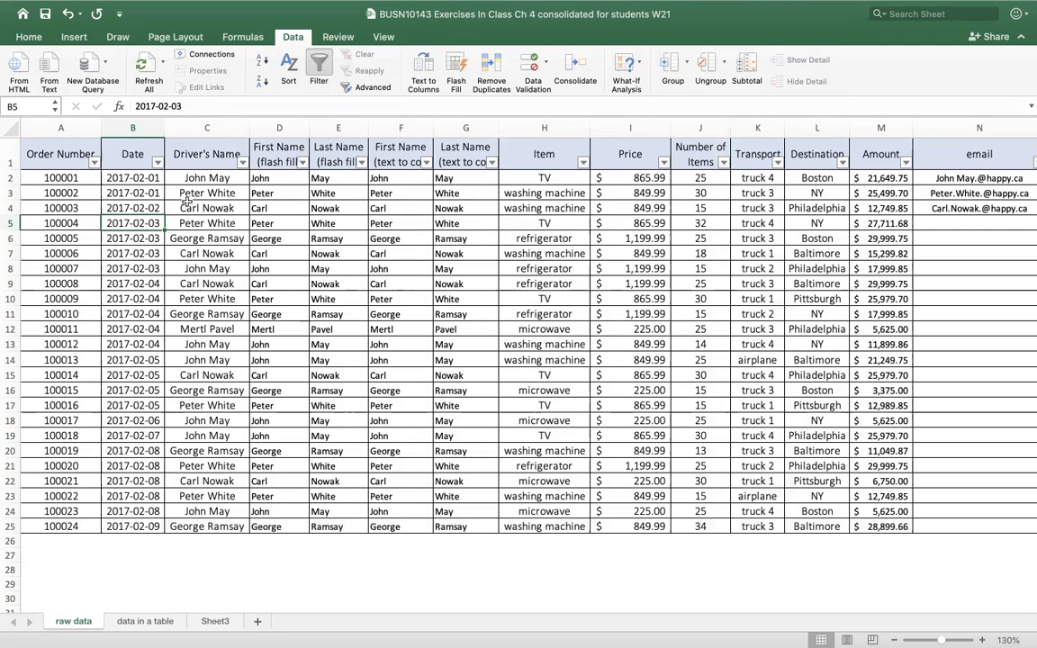
Show the sheet in Page Break Preview and review its print title rows and columns without changing them
click(383, 38)
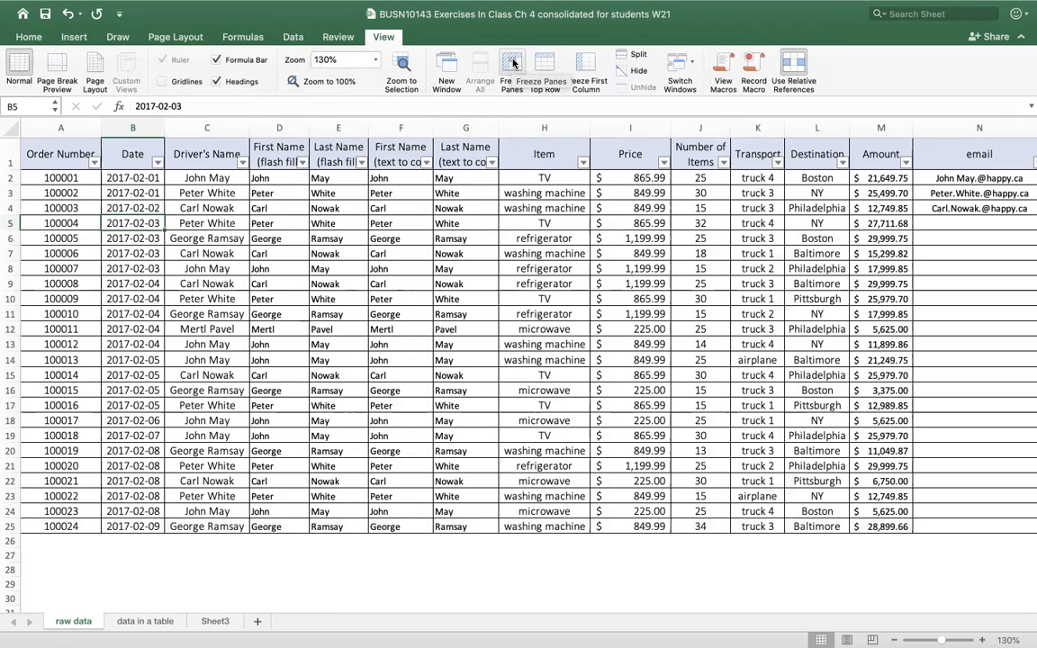
click(57, 69)
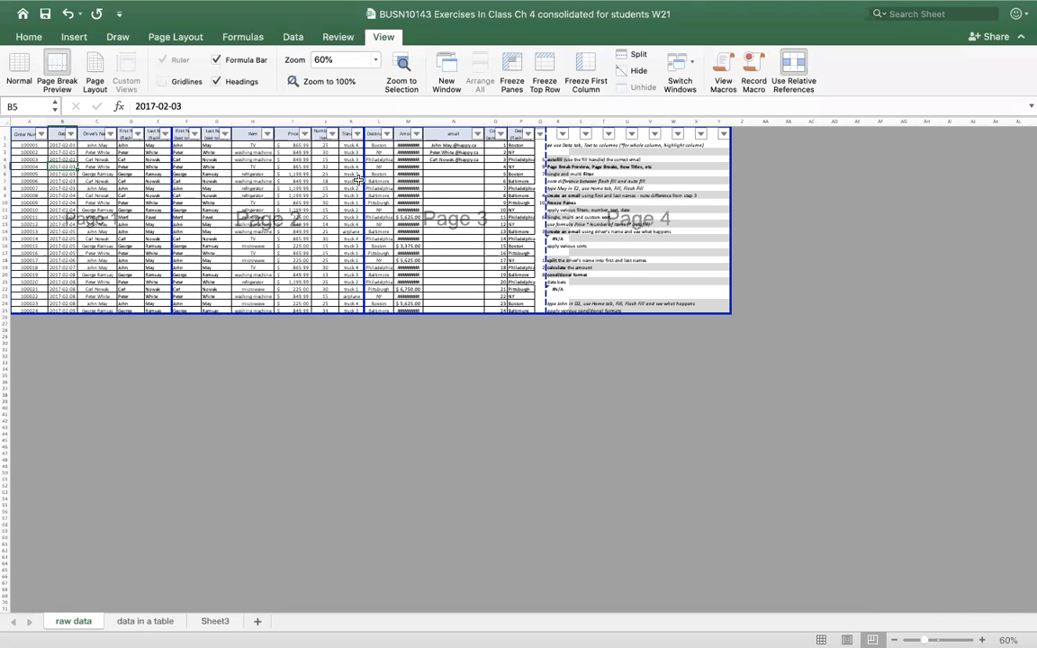
click(175, 37)
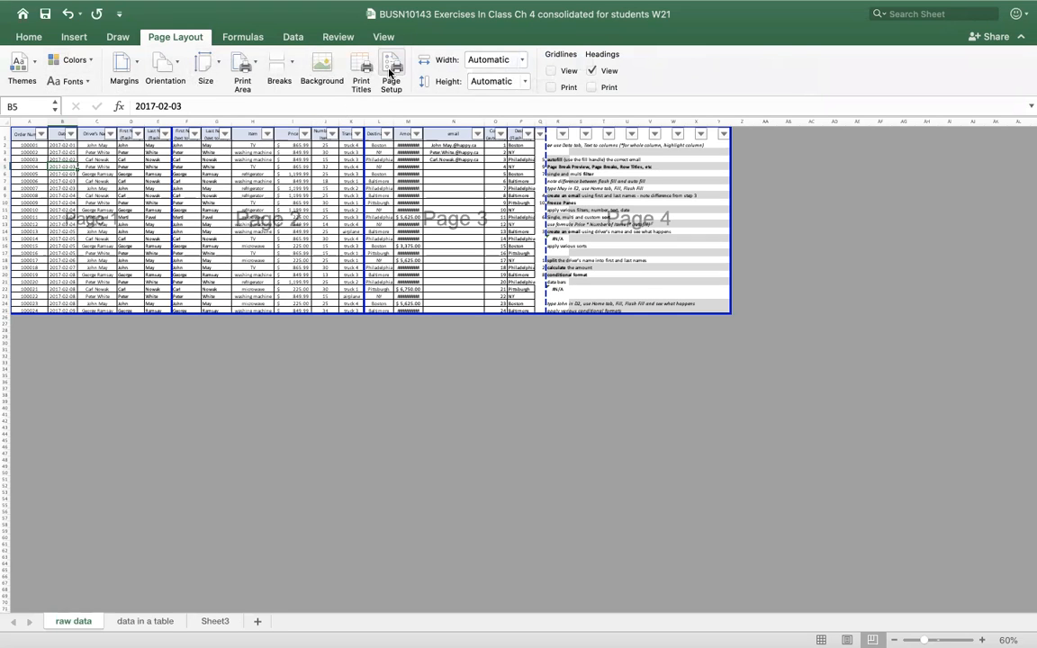
click(351, 63)
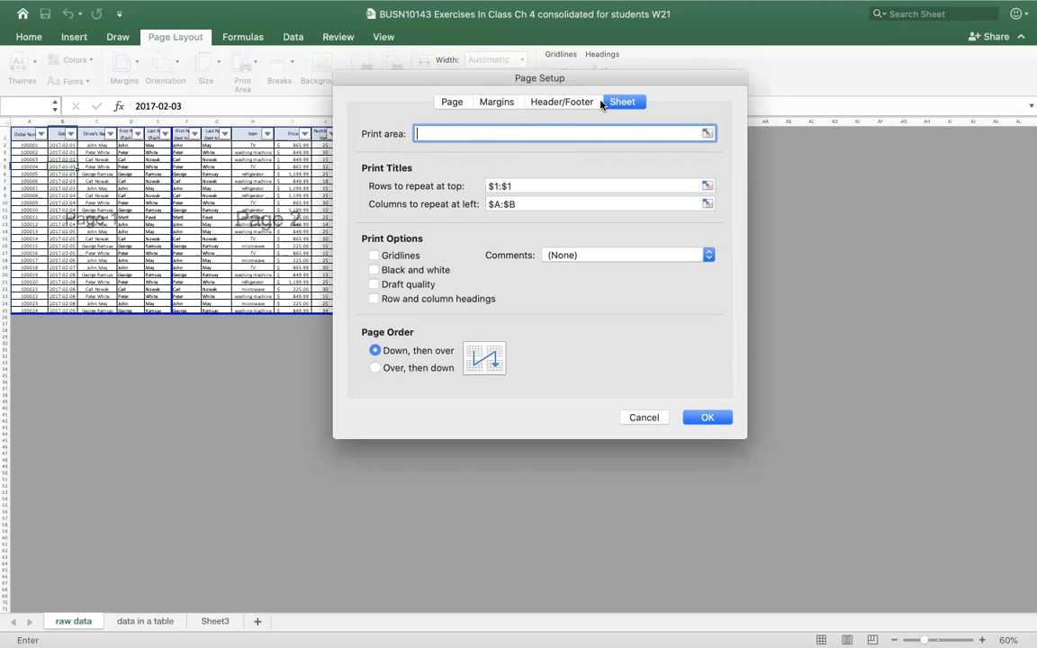
click(650, 419)
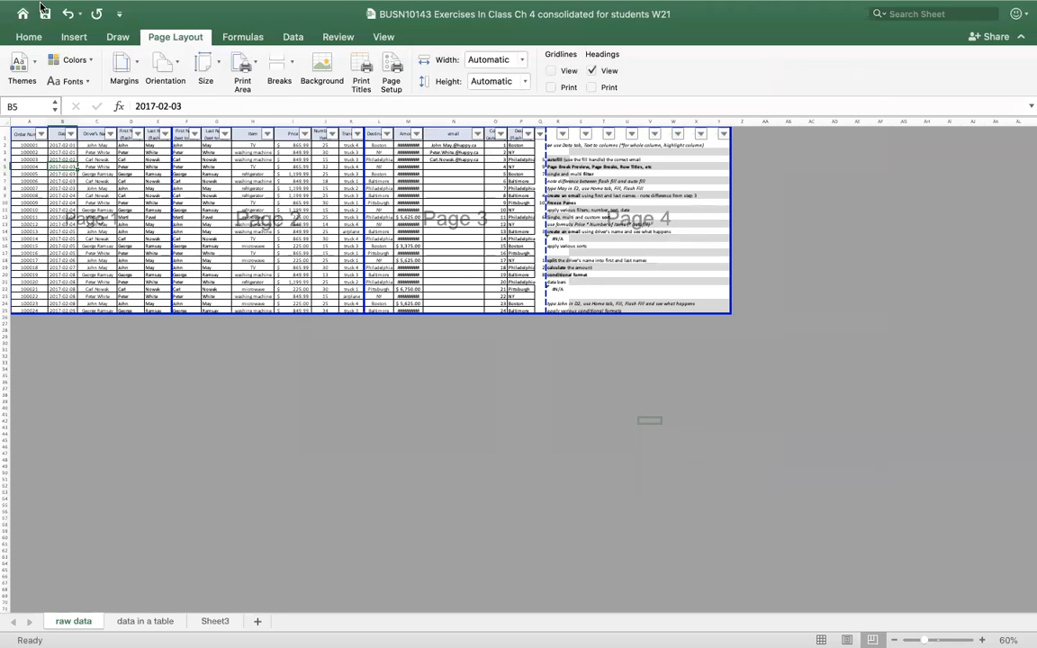
Check the print preview of the sheet, cancel printing and return to Normal view
mouse_move(45, 7)
click(87, 8)
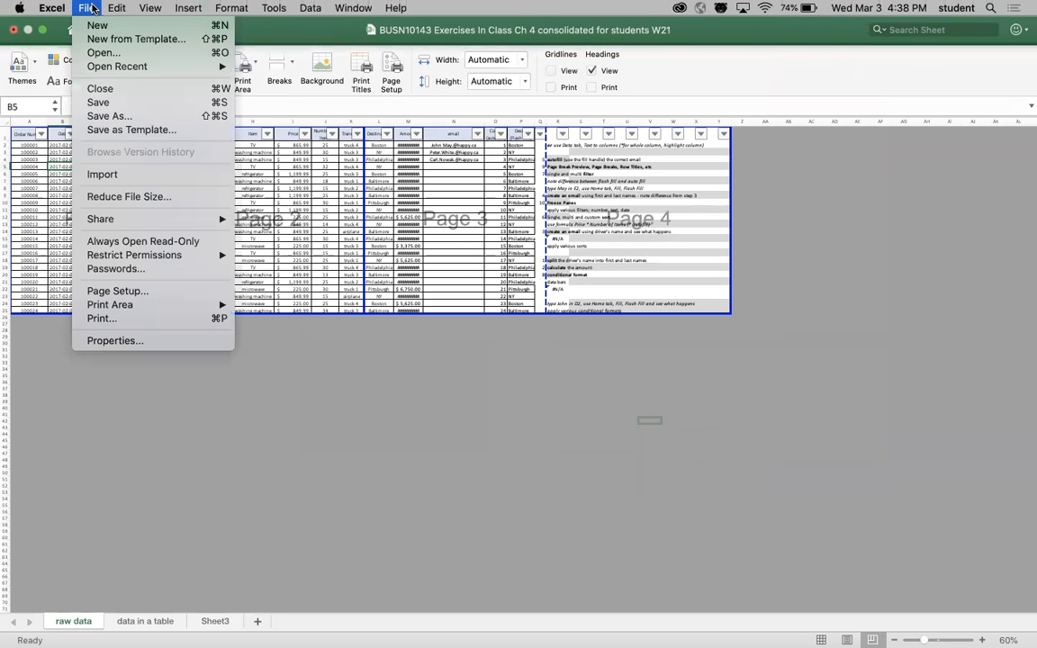
click(117, 320)
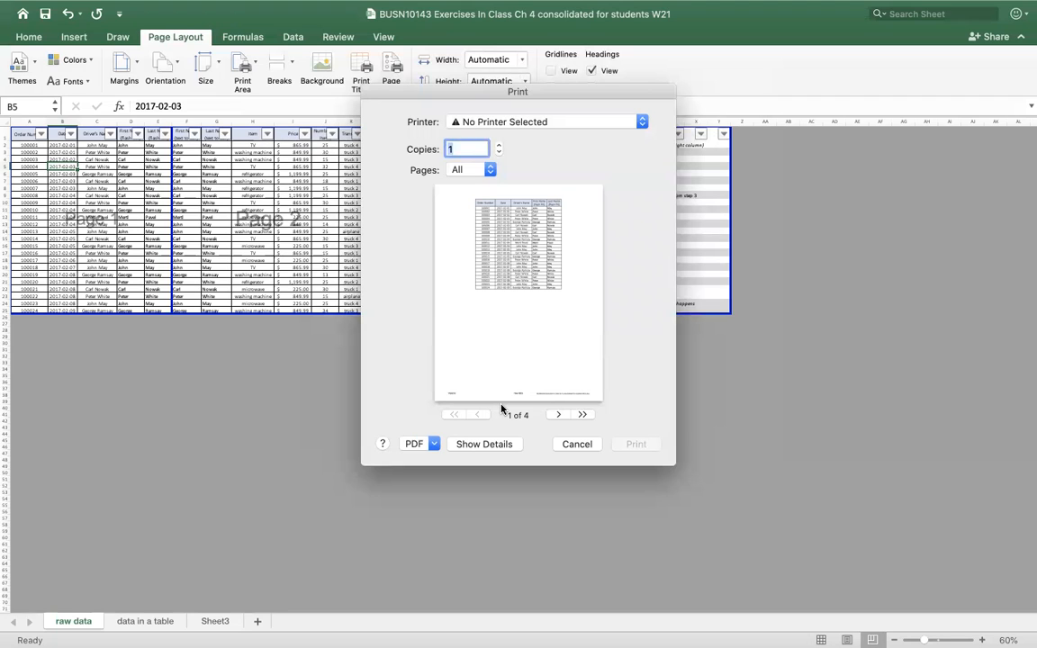
click(581, 447)
click(382, 38)
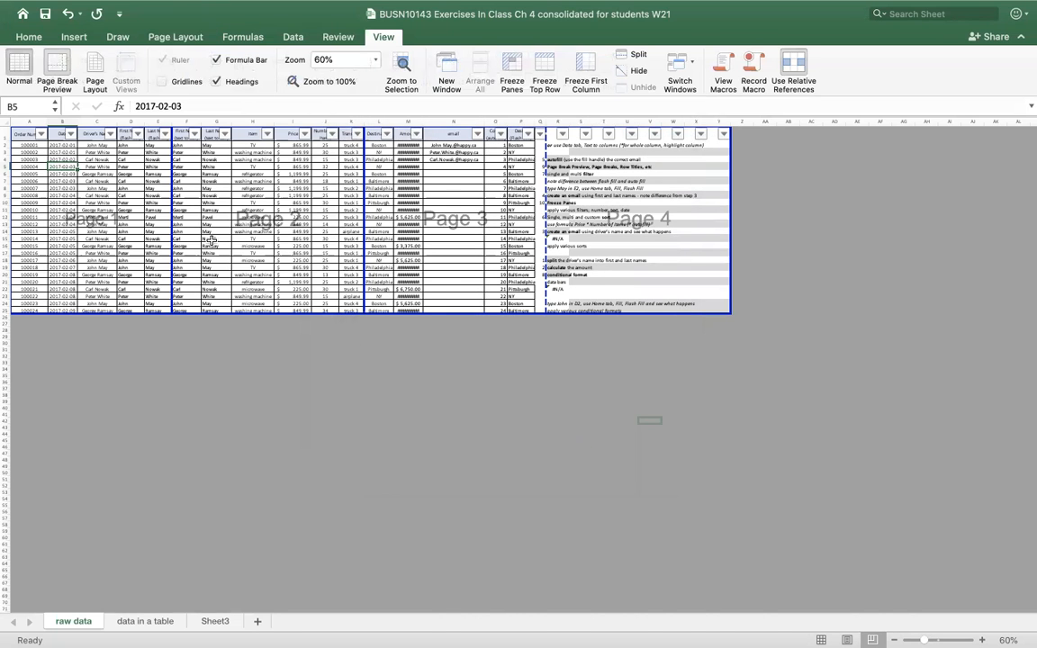
click(16, 63)
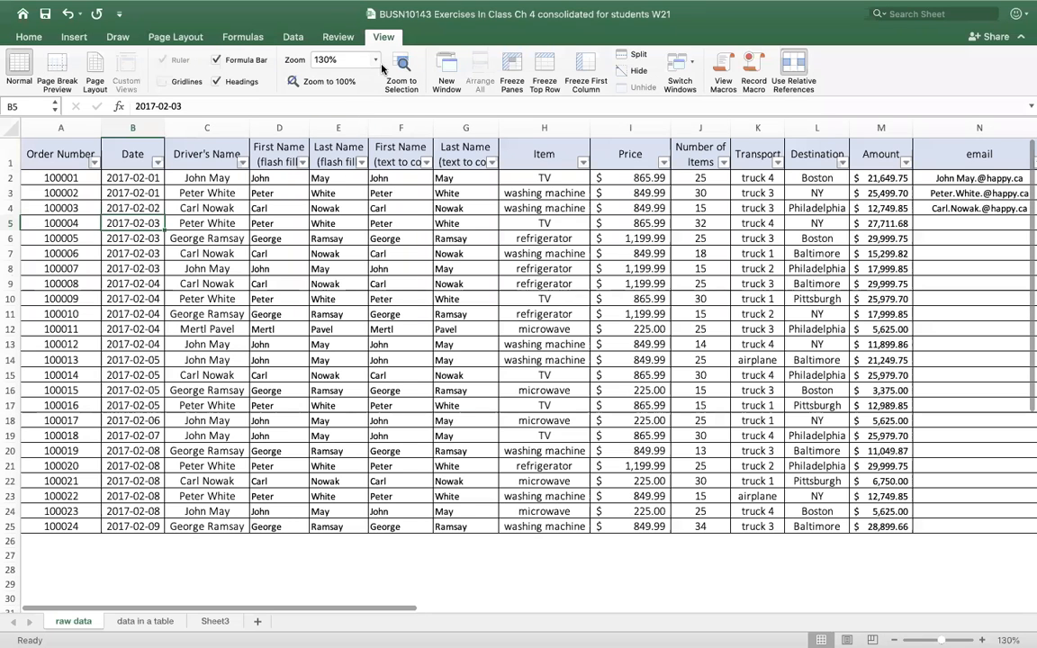
Clear the contents of the flash fill First Name cells D2:D25 and apply All Borders to them
click(294, 38)
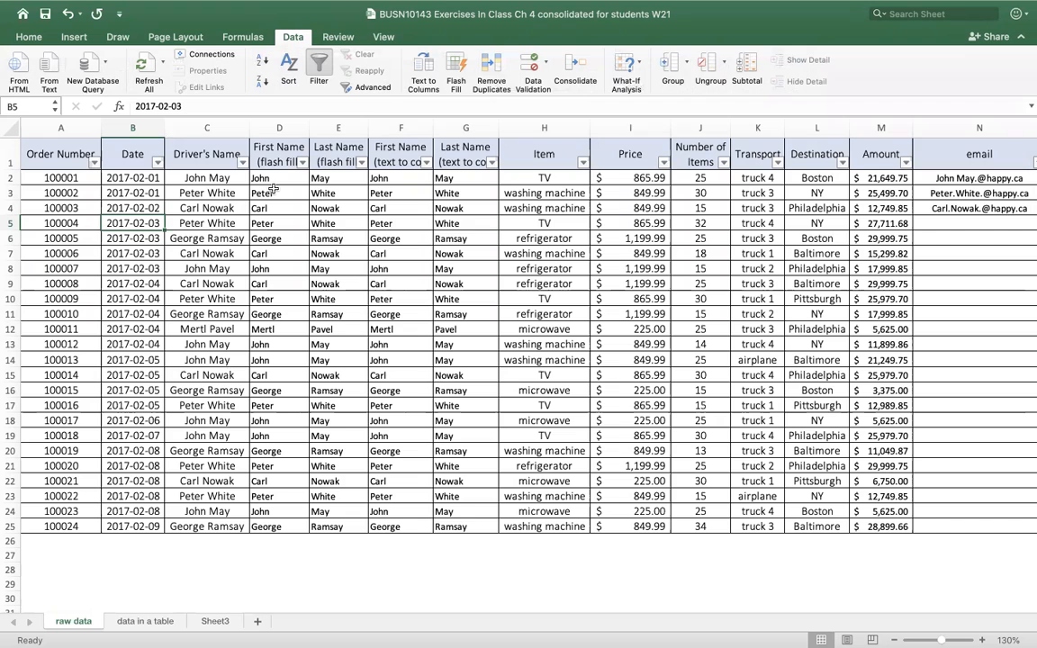
drag(270, 179, 279, 526)
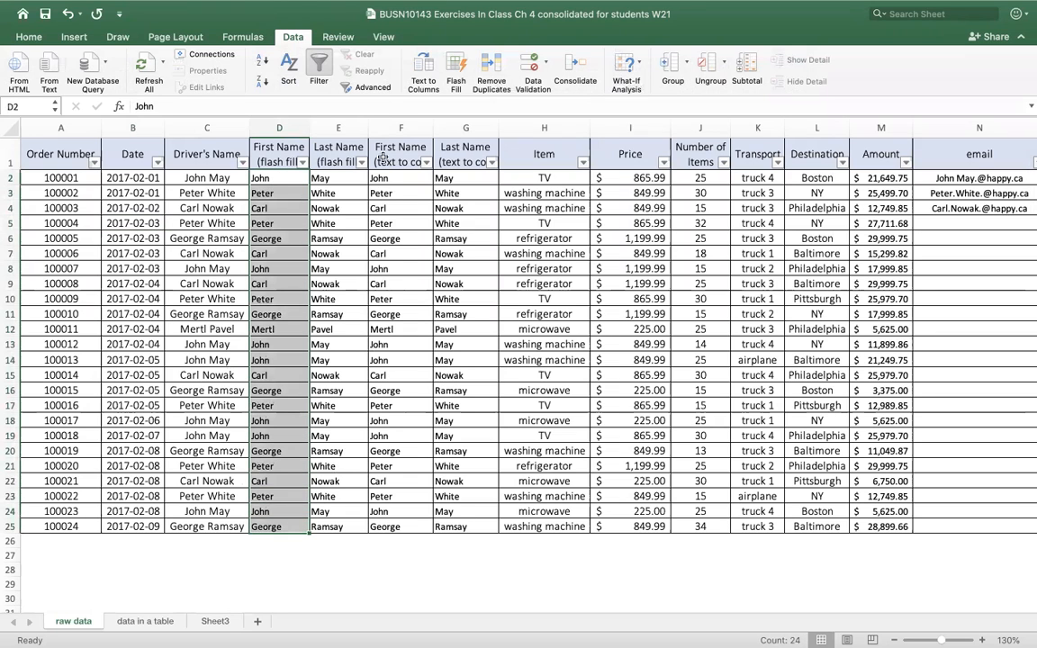
click(30, 37)
click(903, 87)
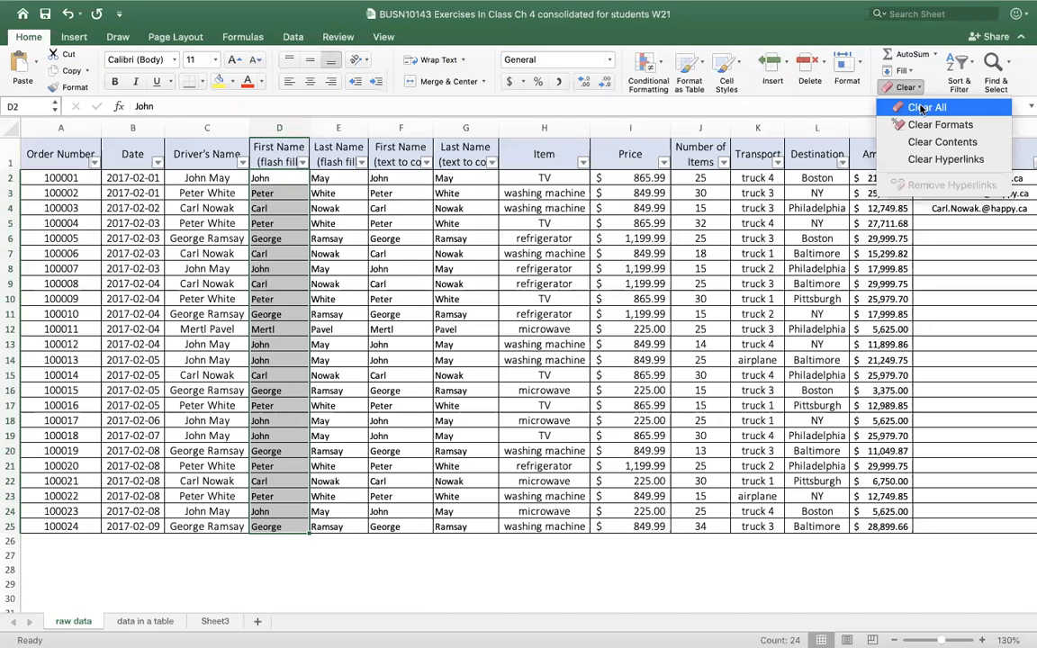
click(942, 141)
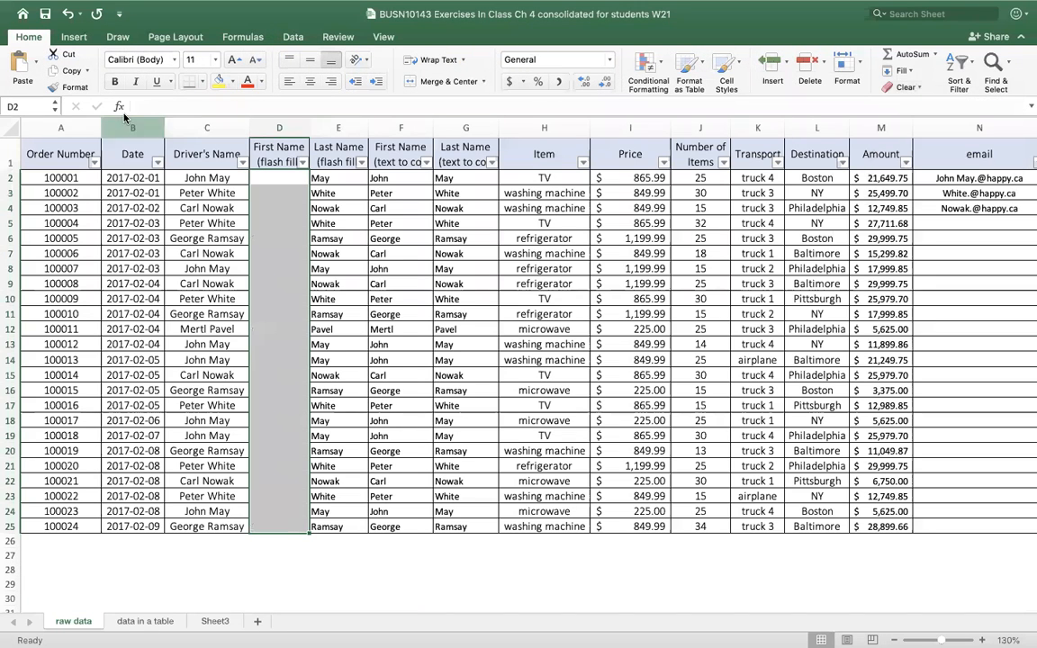
click(189, 80)
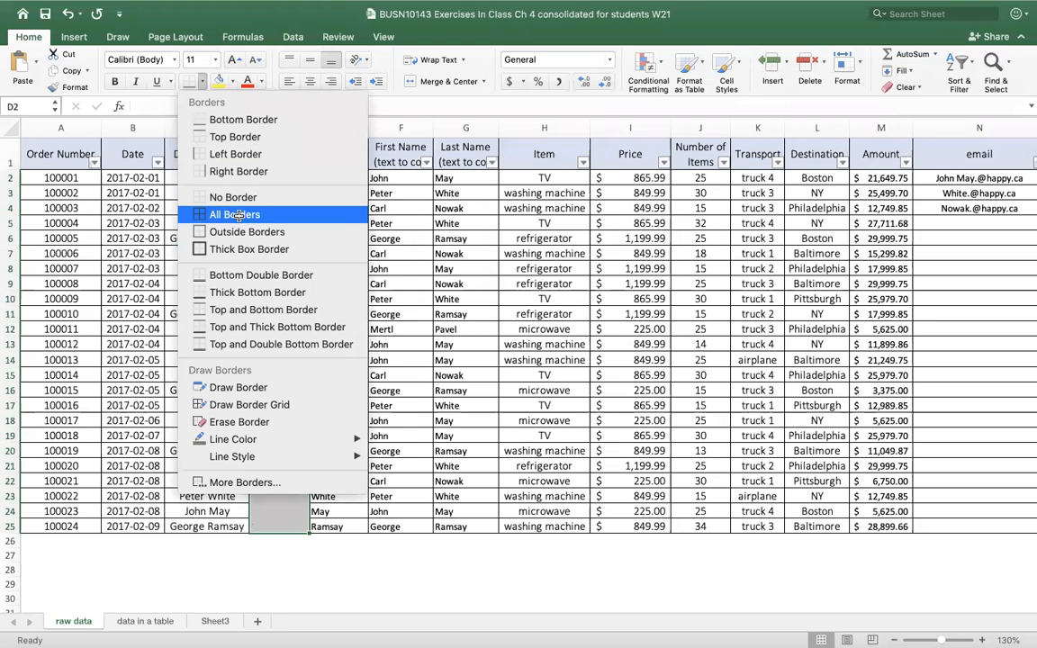
click(216, 214)
Enter the first driver's first name in cell D2
click(261, 173)
text(John)
key(Return)
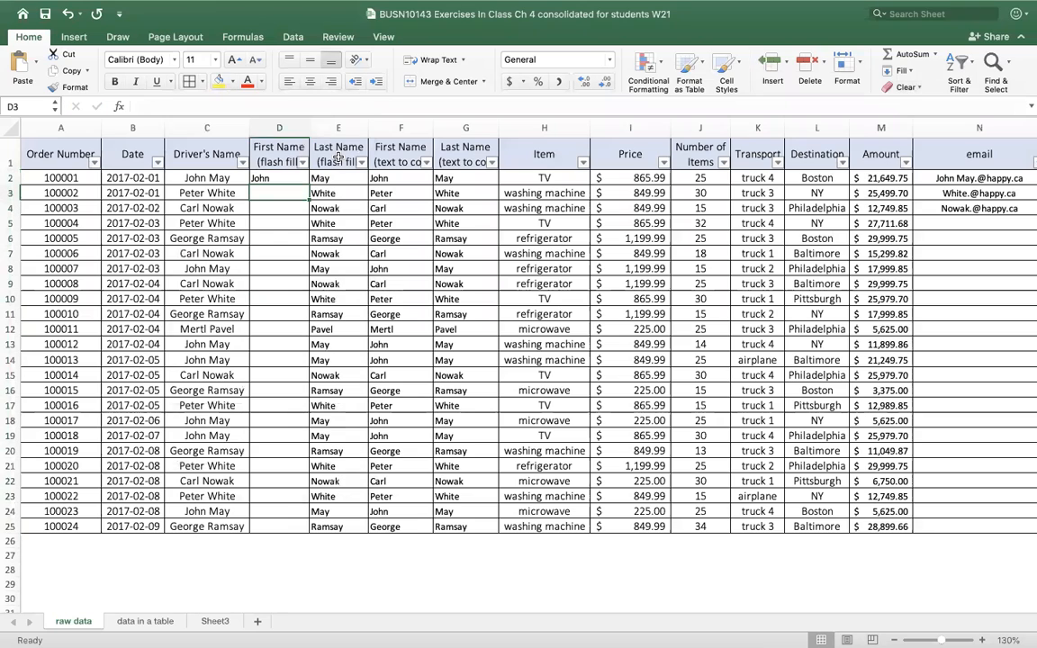
text(P)
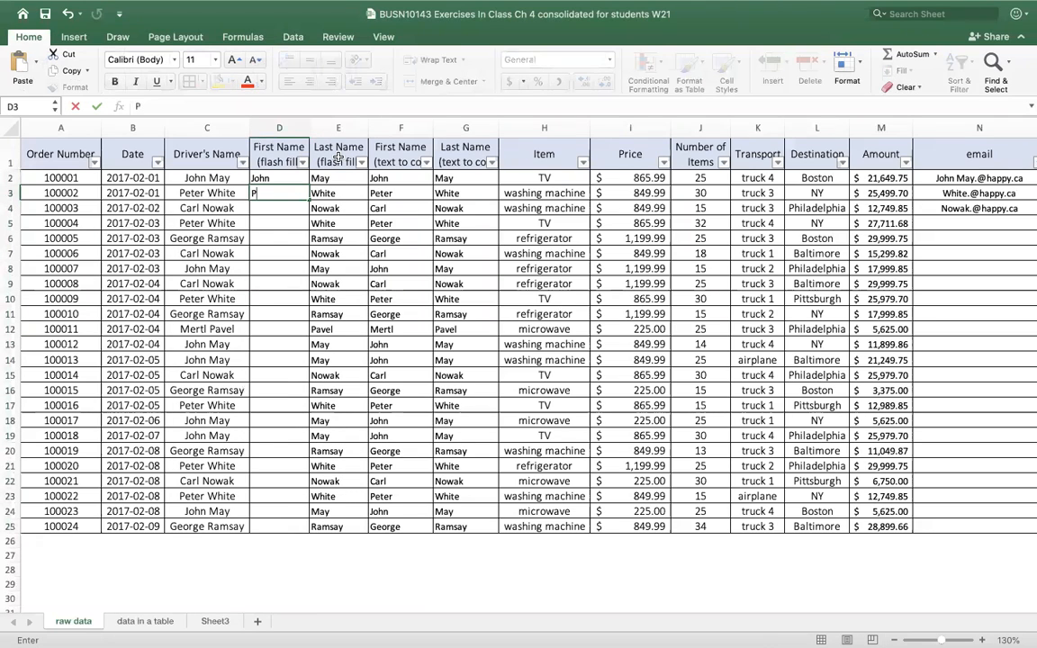
key(BackSpace)
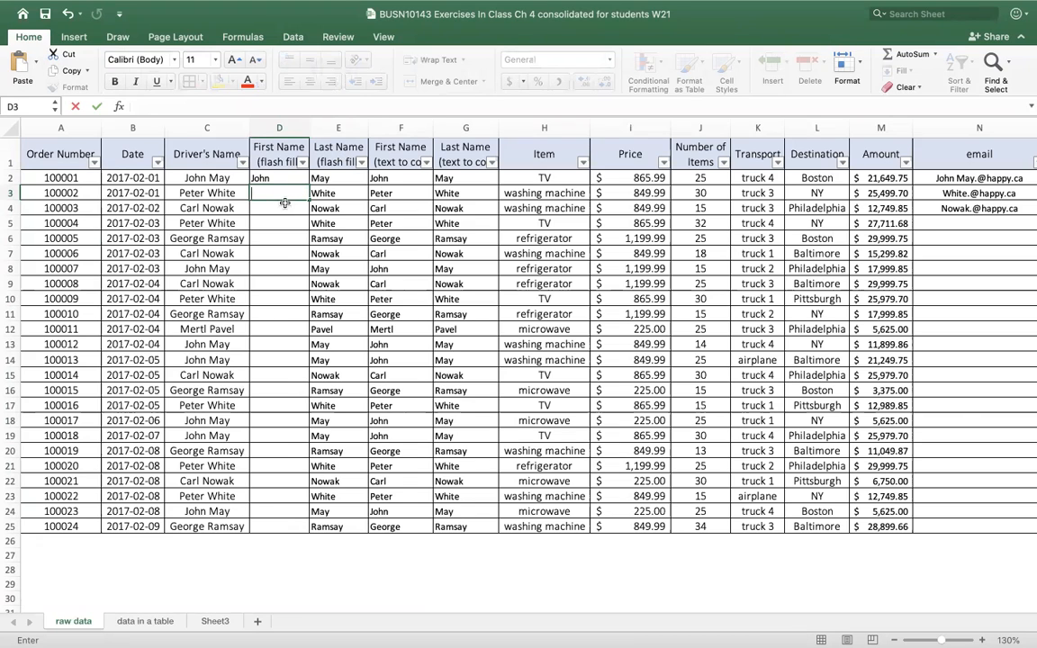
key(Escape)
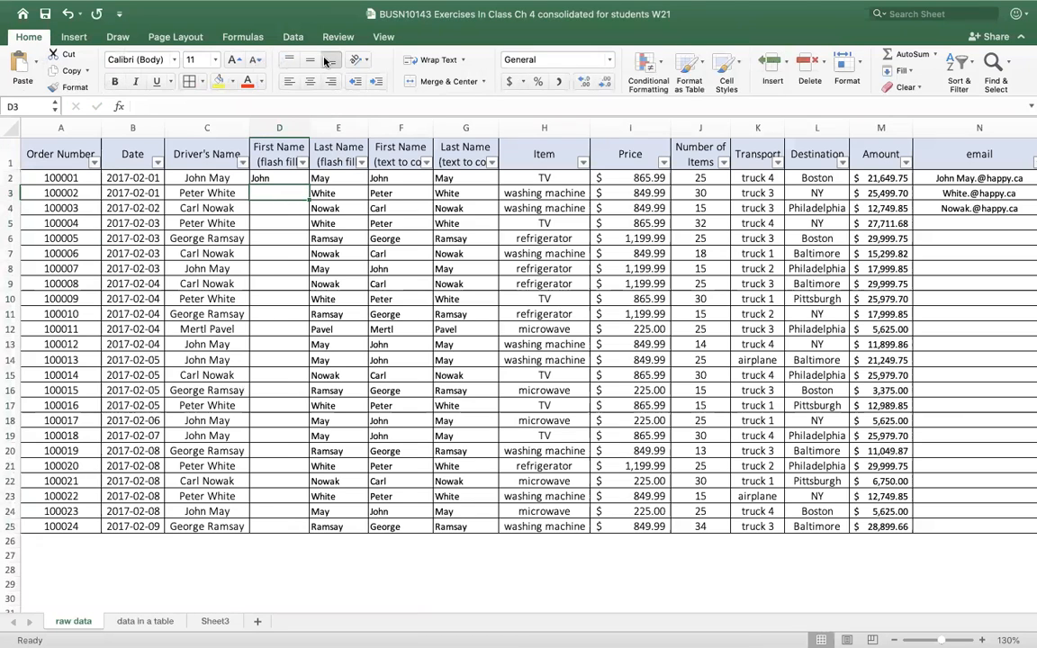
Flash Fill the rest of the First Name column from cell D3 down
click(295, 37)
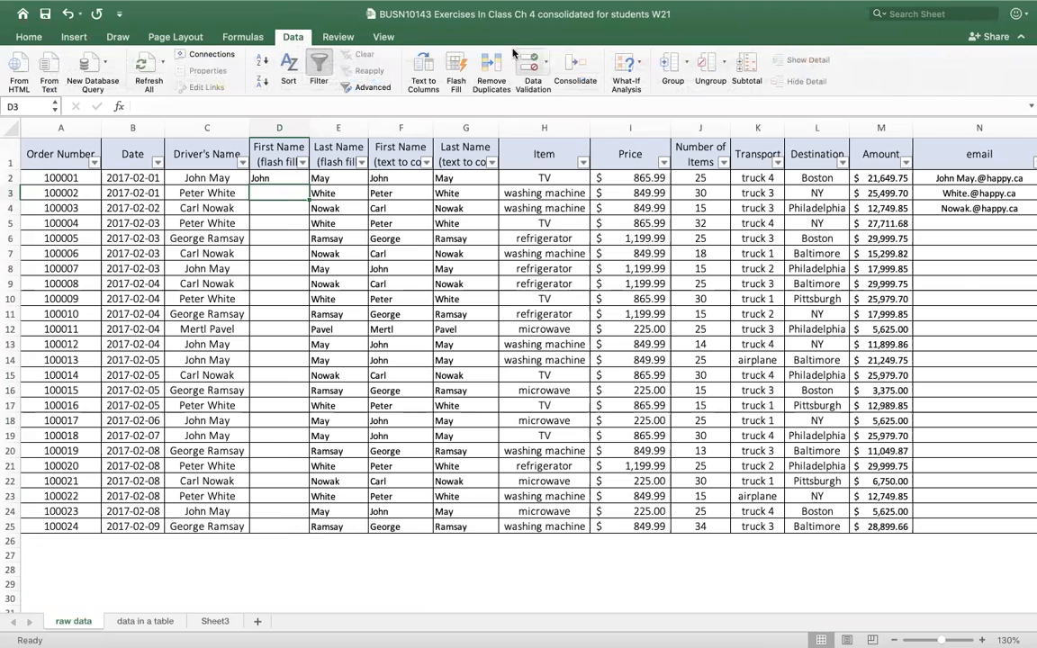
click(457, 72)
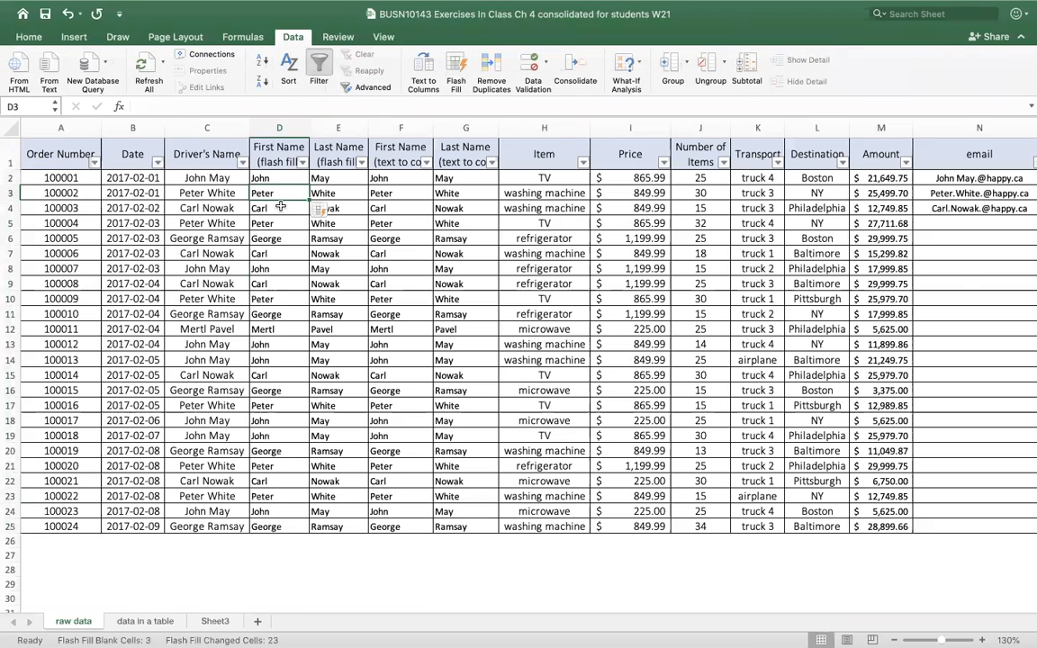